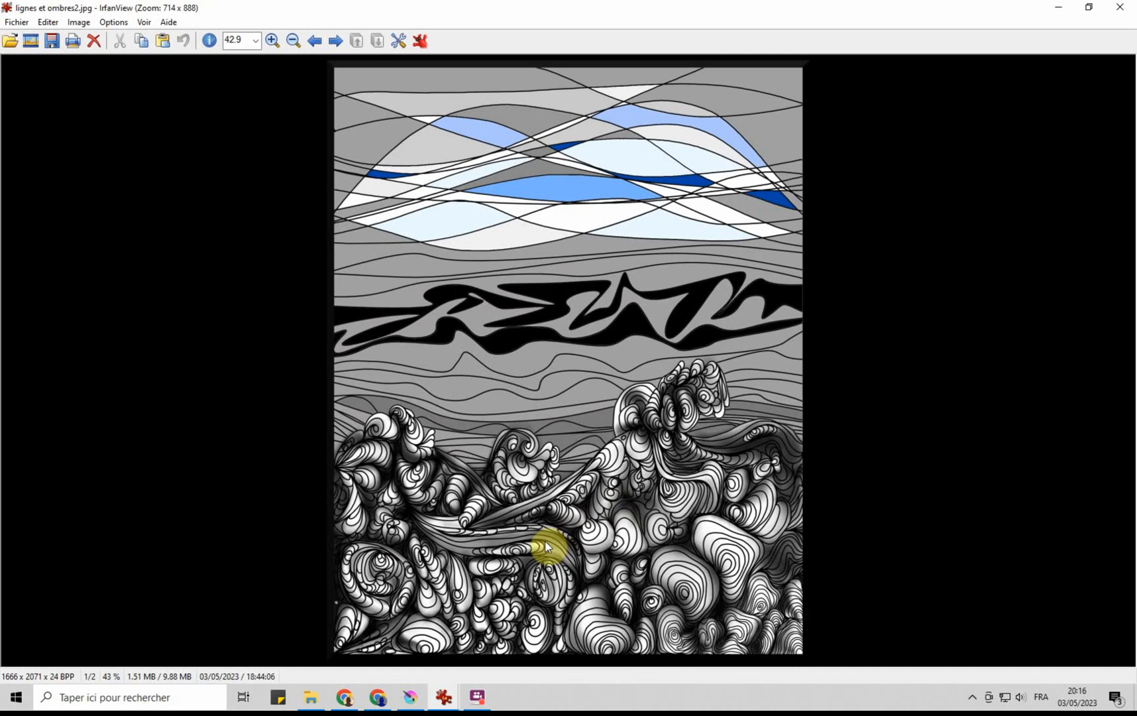
Step: View the finished drawing lignes et ombres2.jpg and the source.jpg image, and switch to Krita
scroll(590, 559, up, 1)
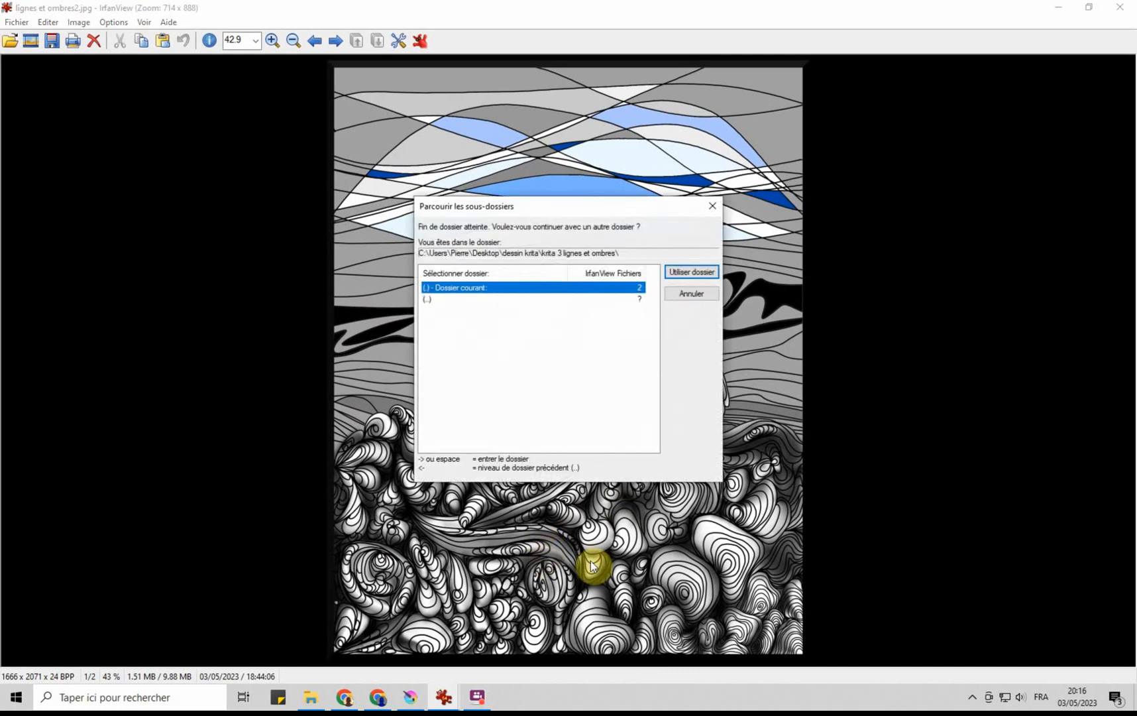
click(687, 295)
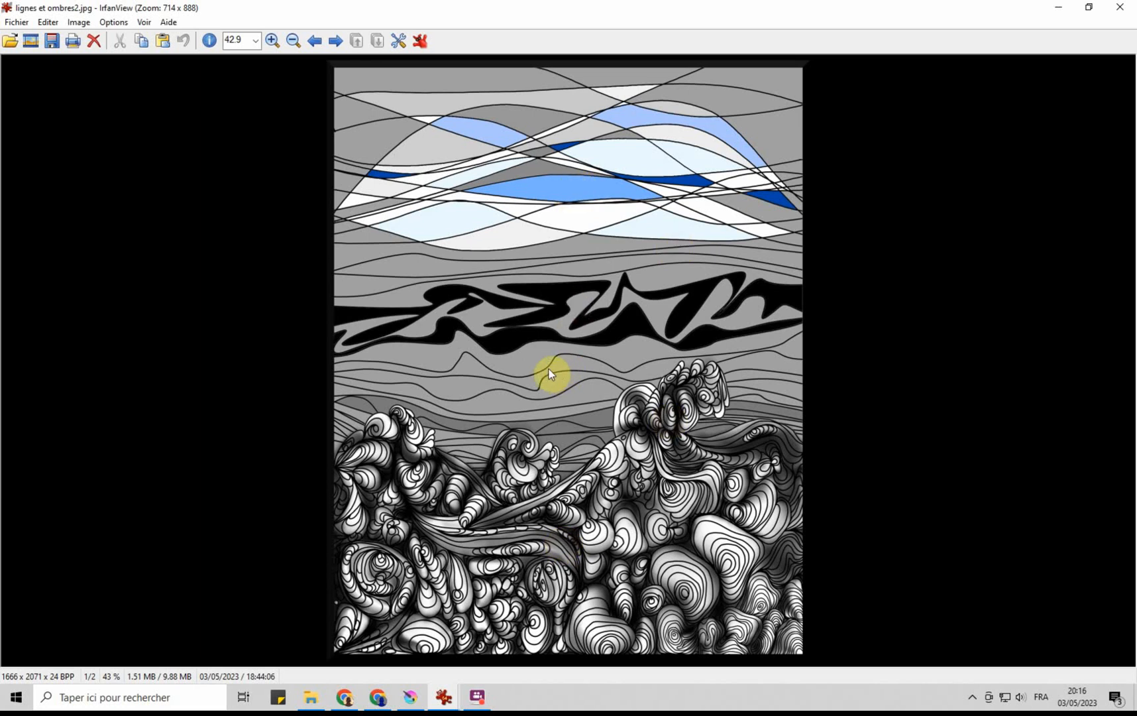
key(ctrl+v)
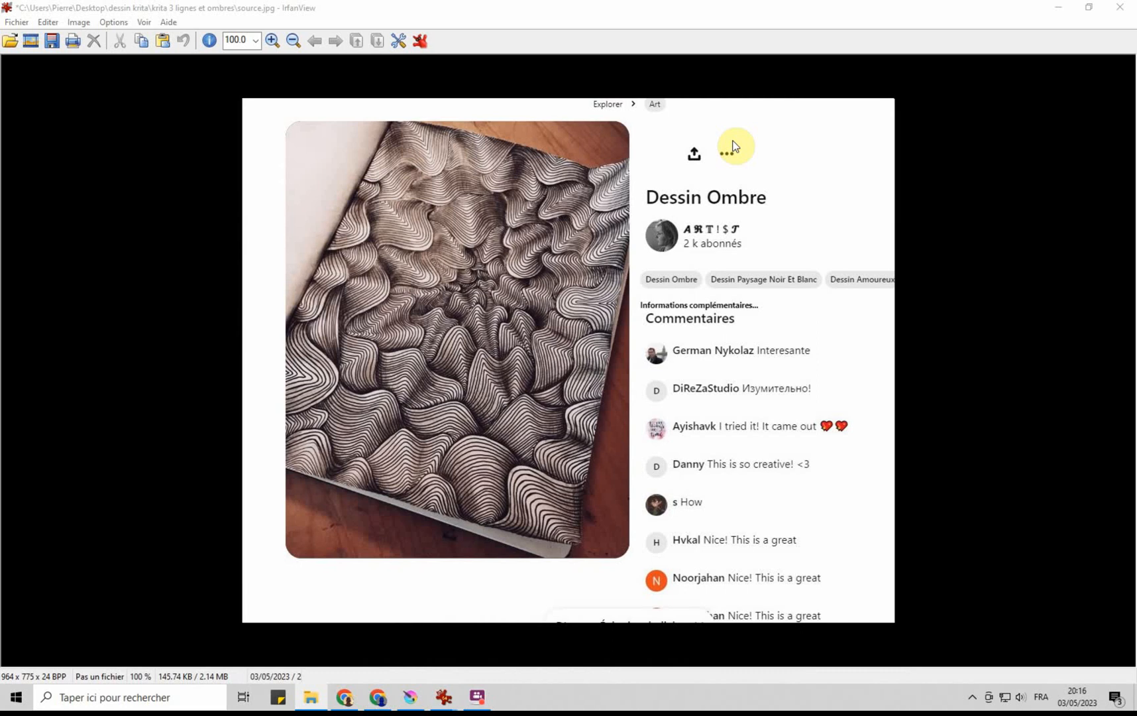
click(1058, 8)
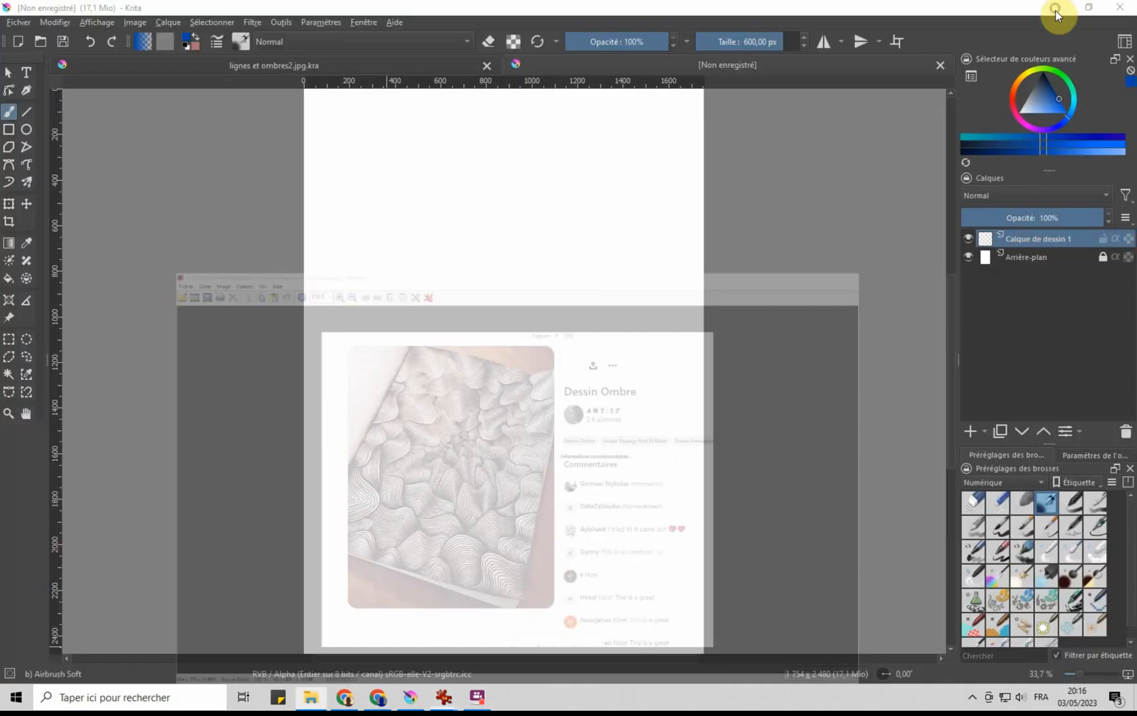
Step: Add source.jpg from the krita 3 lignes et ombres folder as a reference image and place it across the page's right edge
click(9, 321)
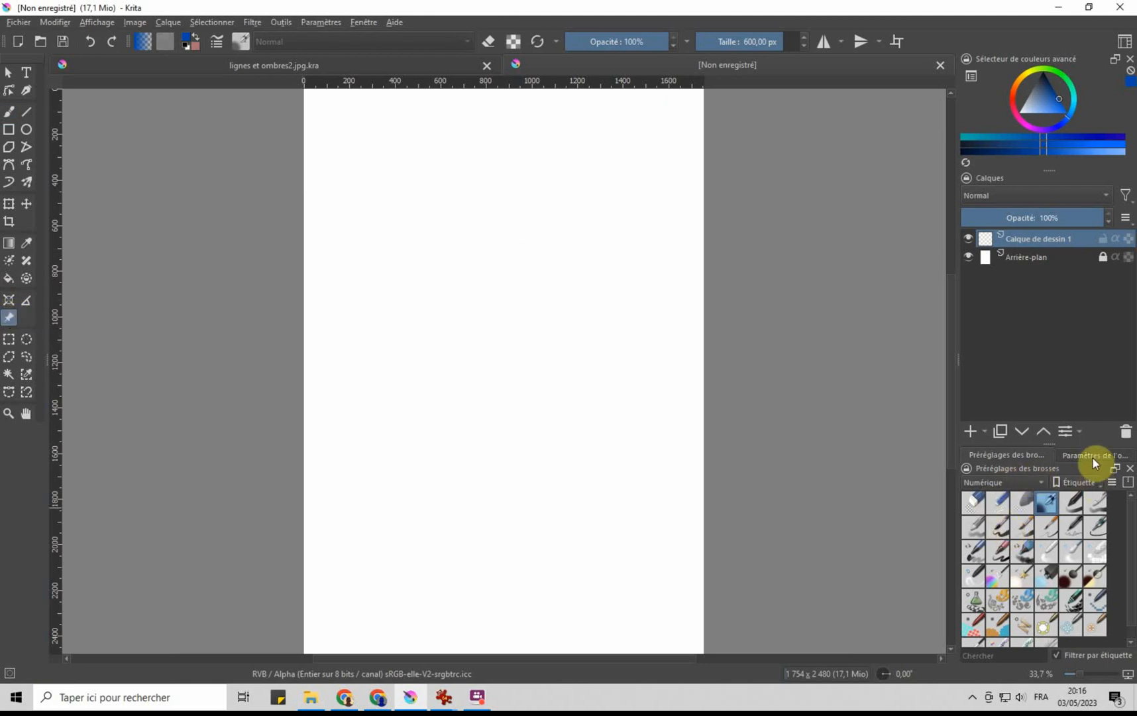
click(1072, 455)
click(975, 533)
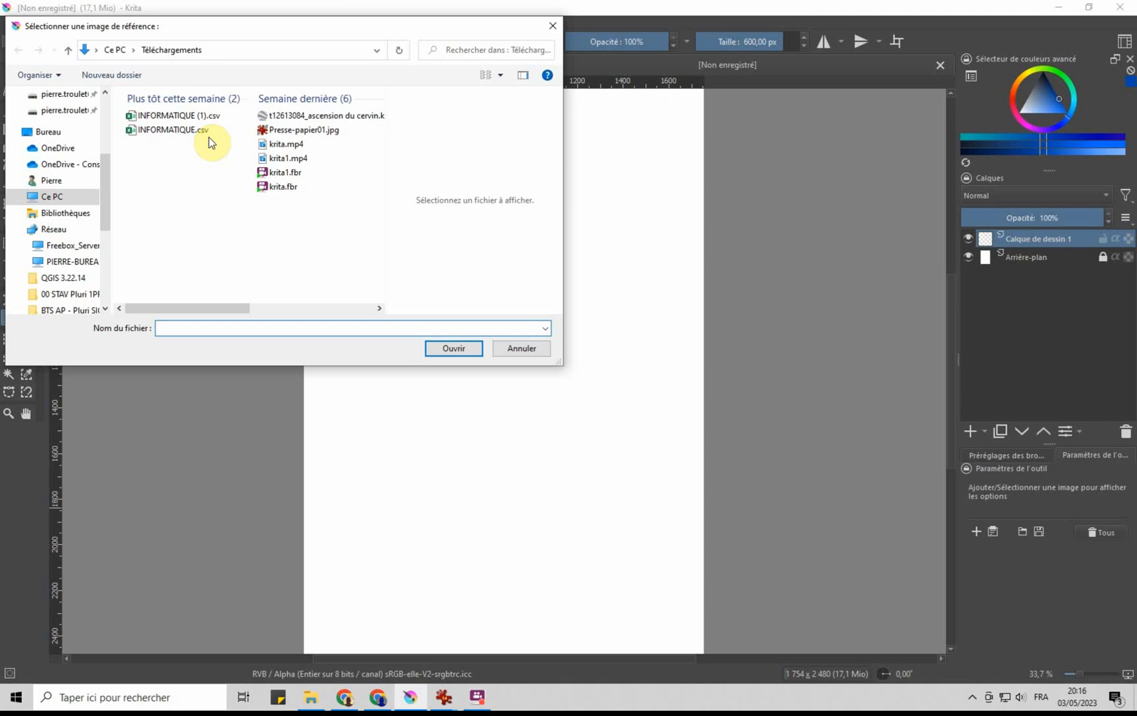
drag(107, 183, 101, 102)
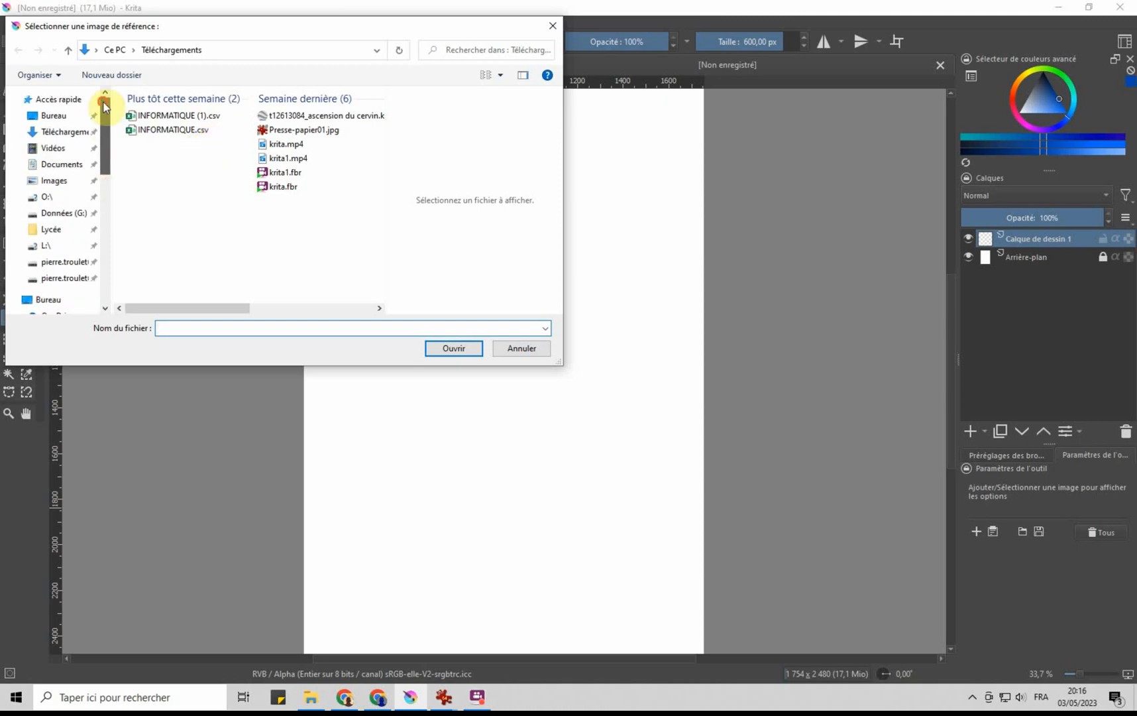
click(70, 117)
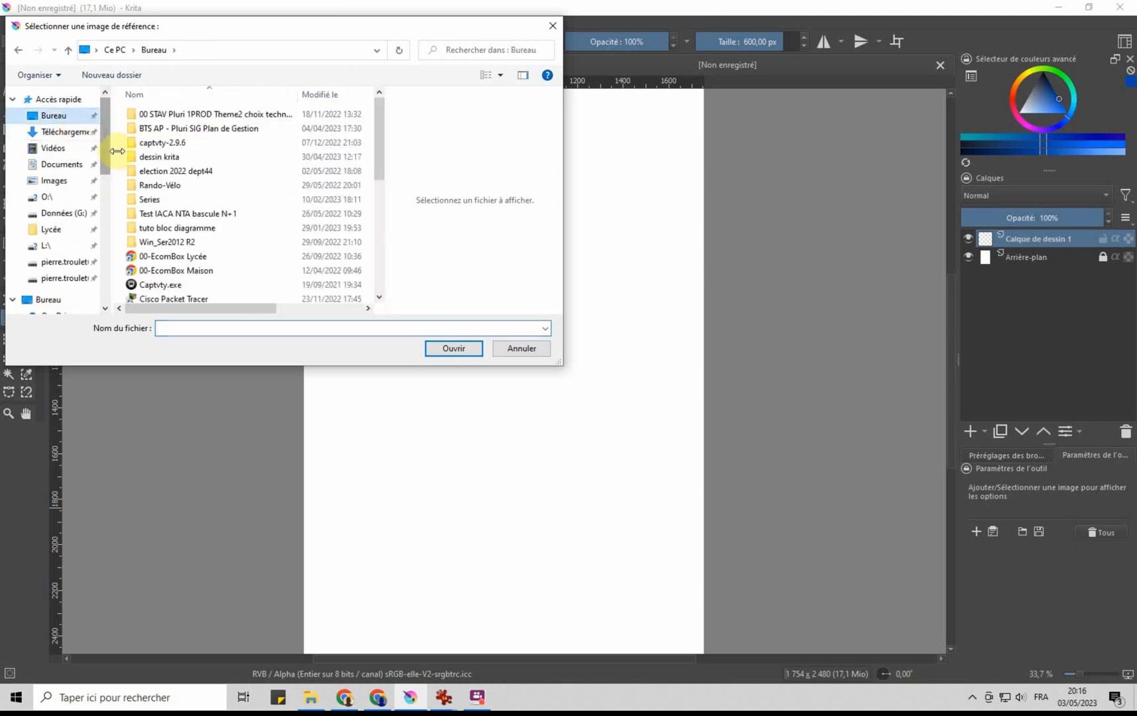
double_click(166, 157)
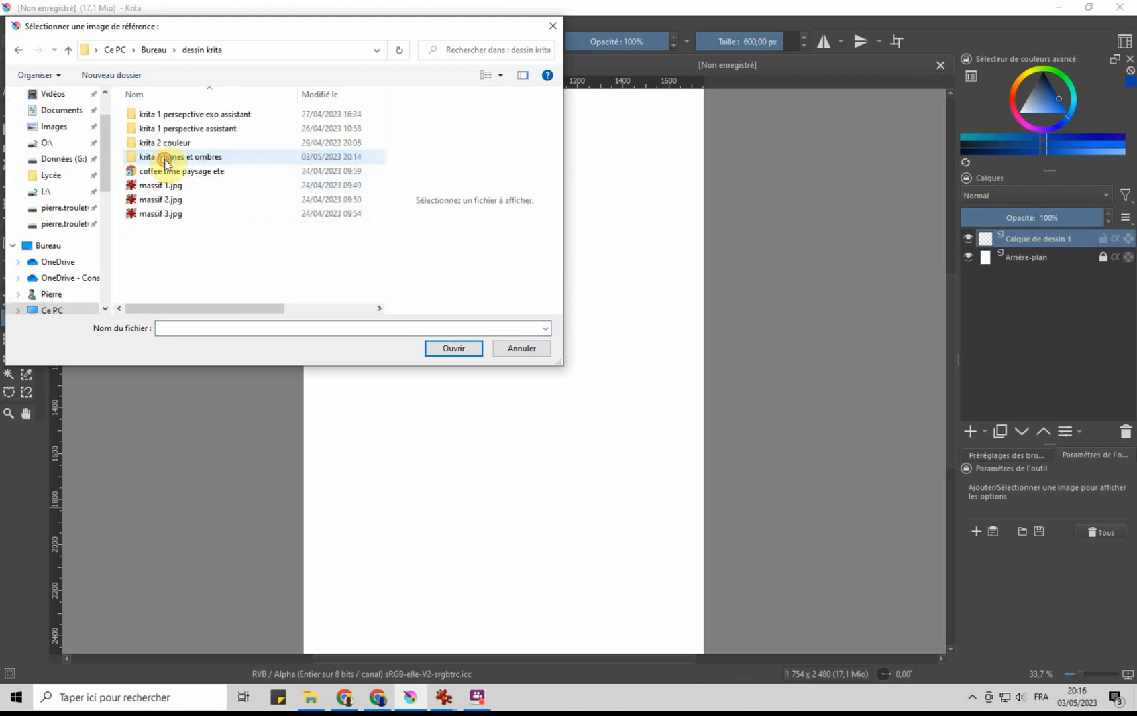
double_click(166, 157)
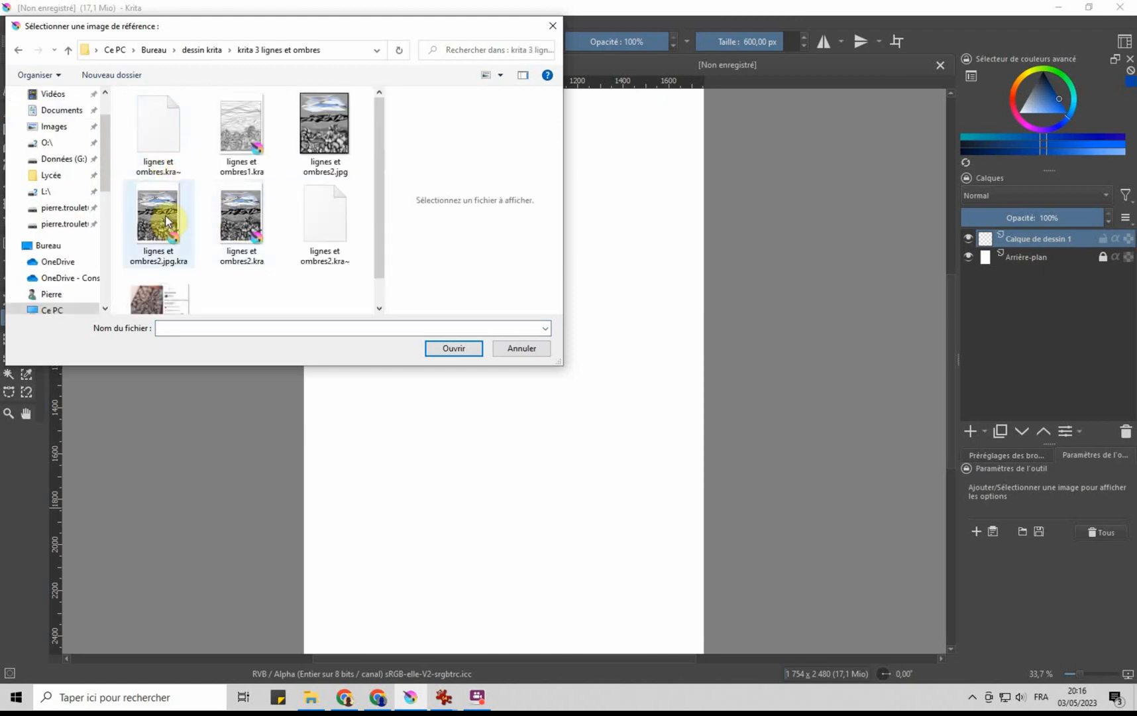
click(157, 298)
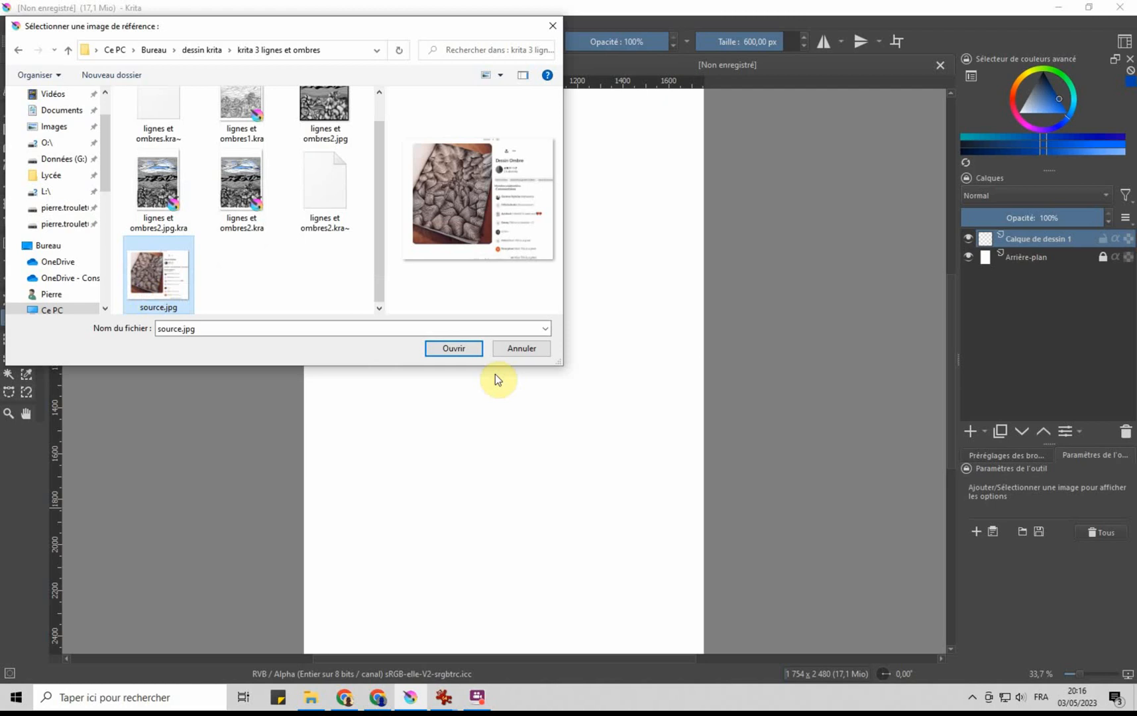
click(455, 348)
drag(413, 173, 770, 375)
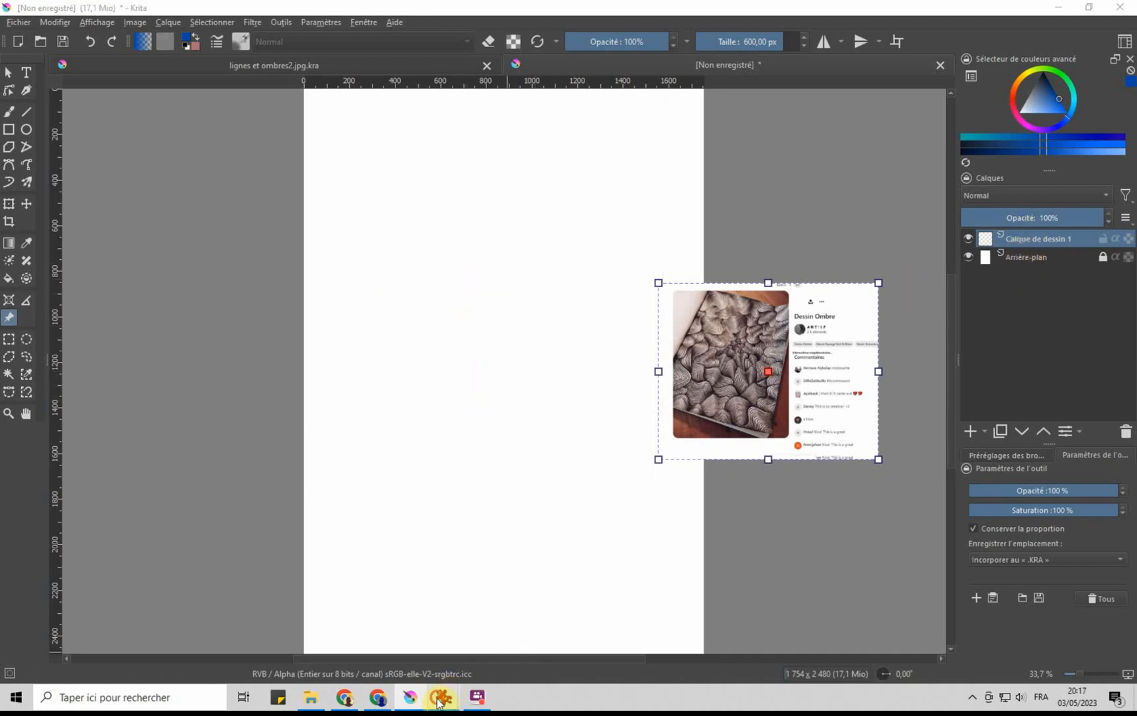
Step: Compare lignes et ombres2.jpg with source.jpg in IrfanView, and return to Krita
mouse_move(443, 696)
click(508, 626)
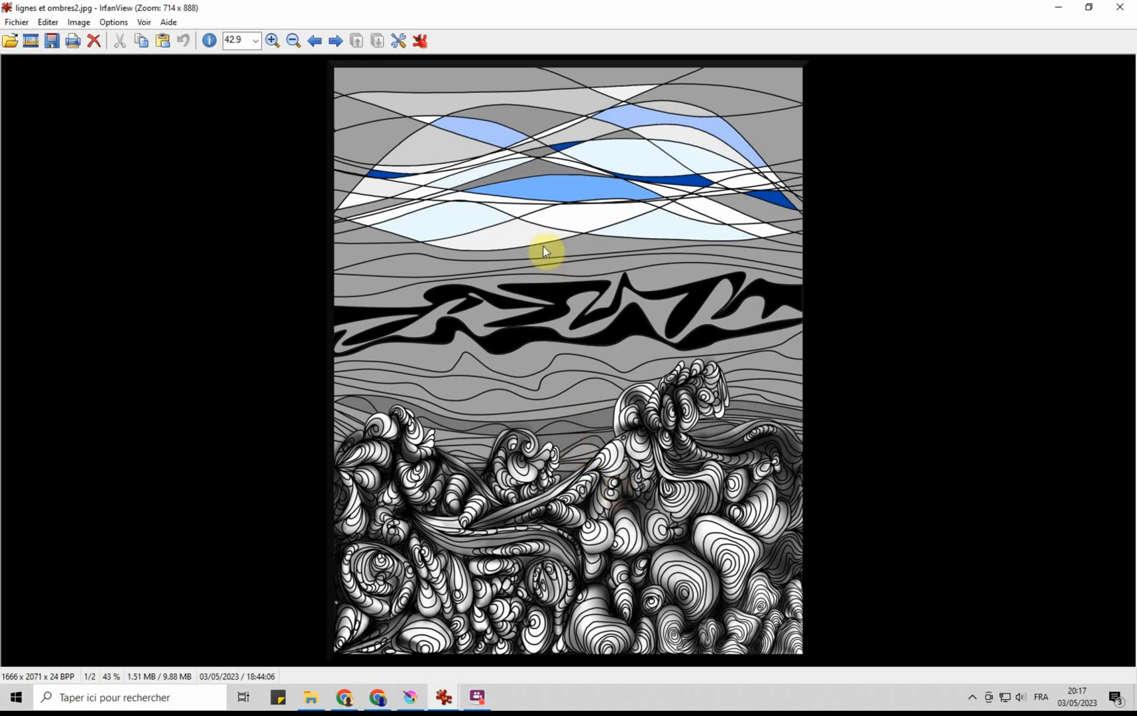
mouse_move(444, 696)
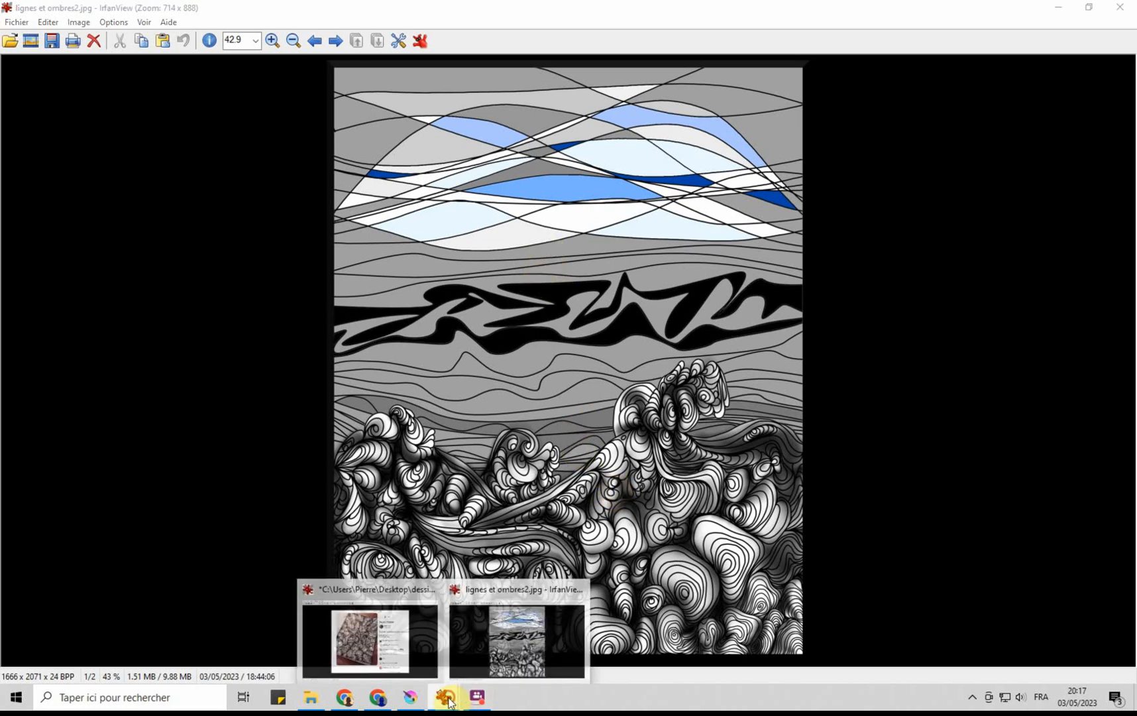
click(413, 672)
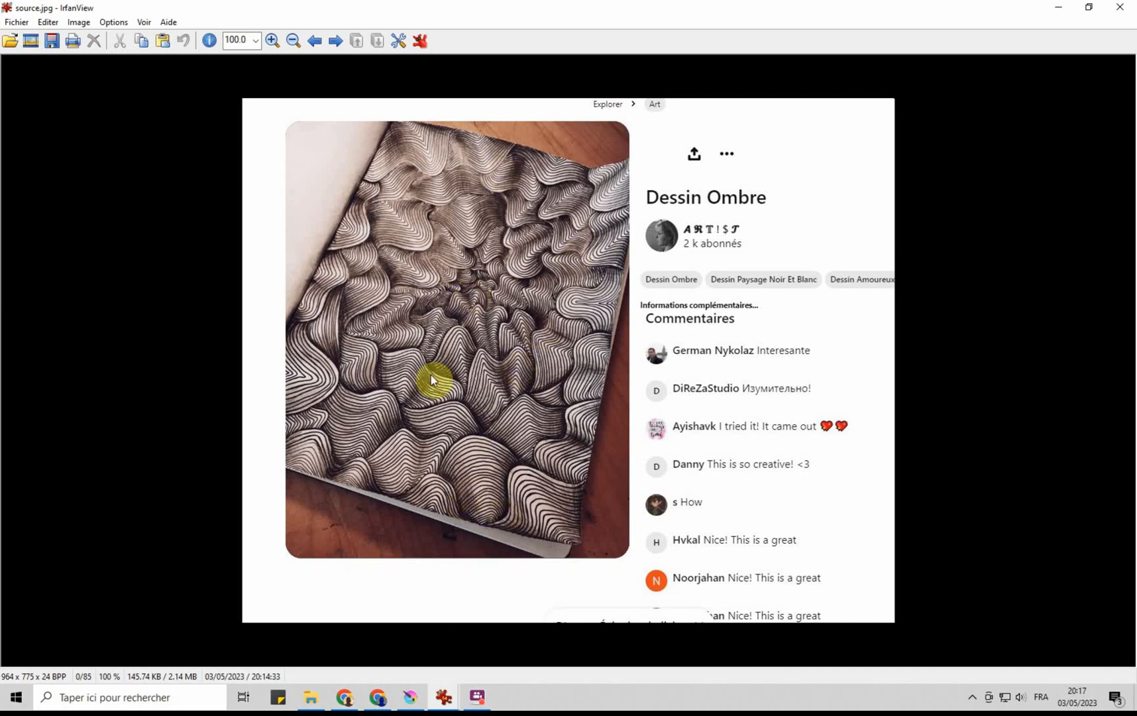
click(410, 696)
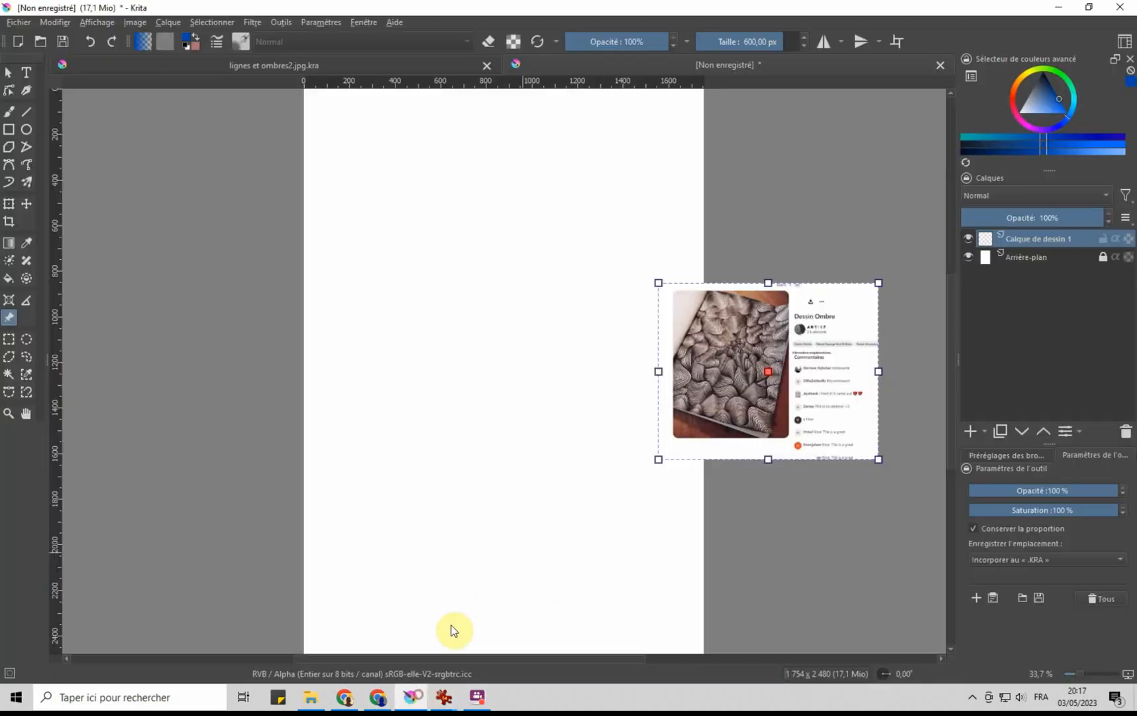
Step: Choose the Ink-2 Fineliner preset from the Numérique brush category for the freehand brush
click(9, 113)
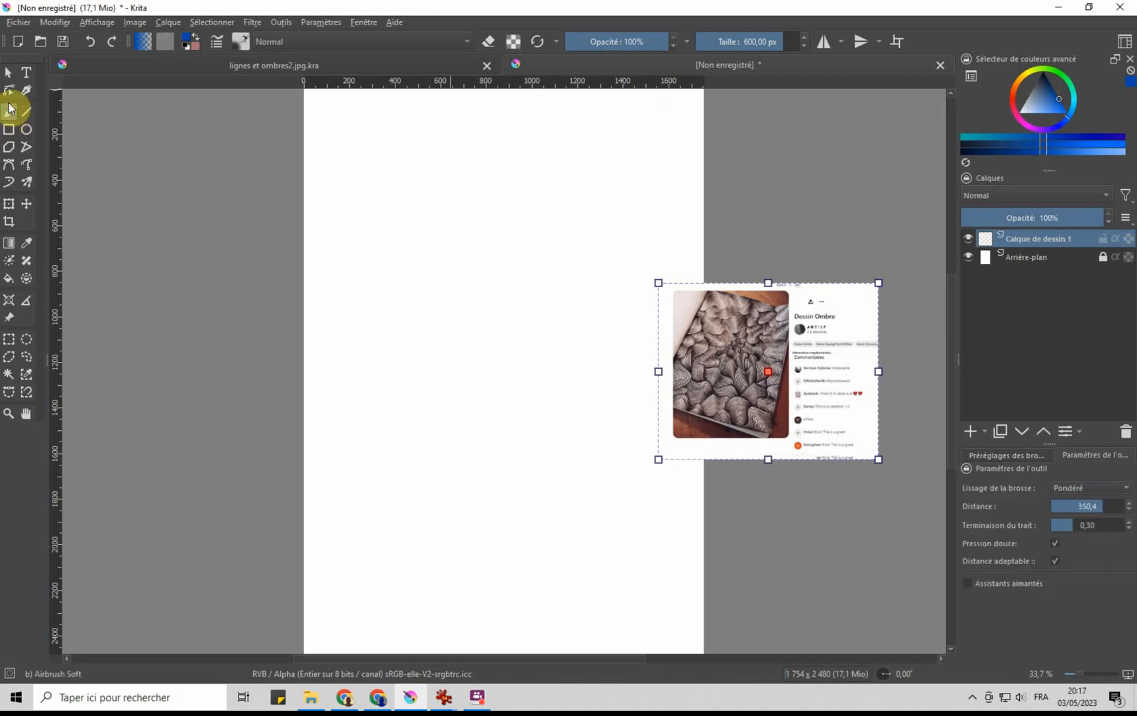
click(1021, 454)
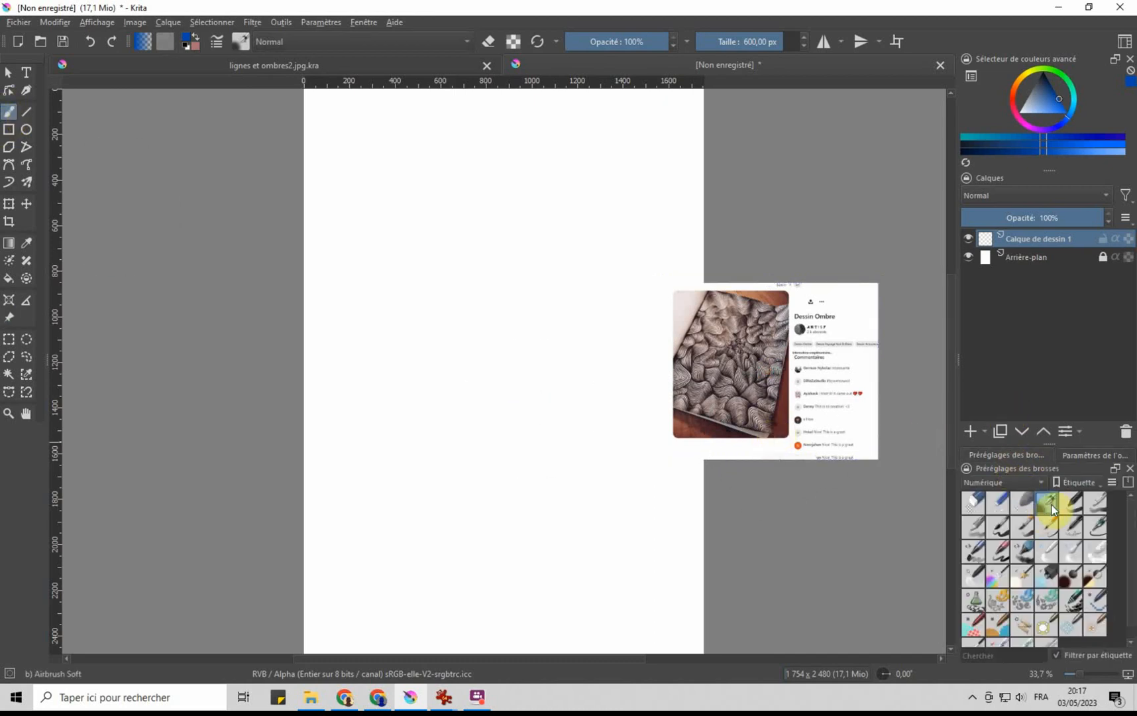
click(1001, 482)
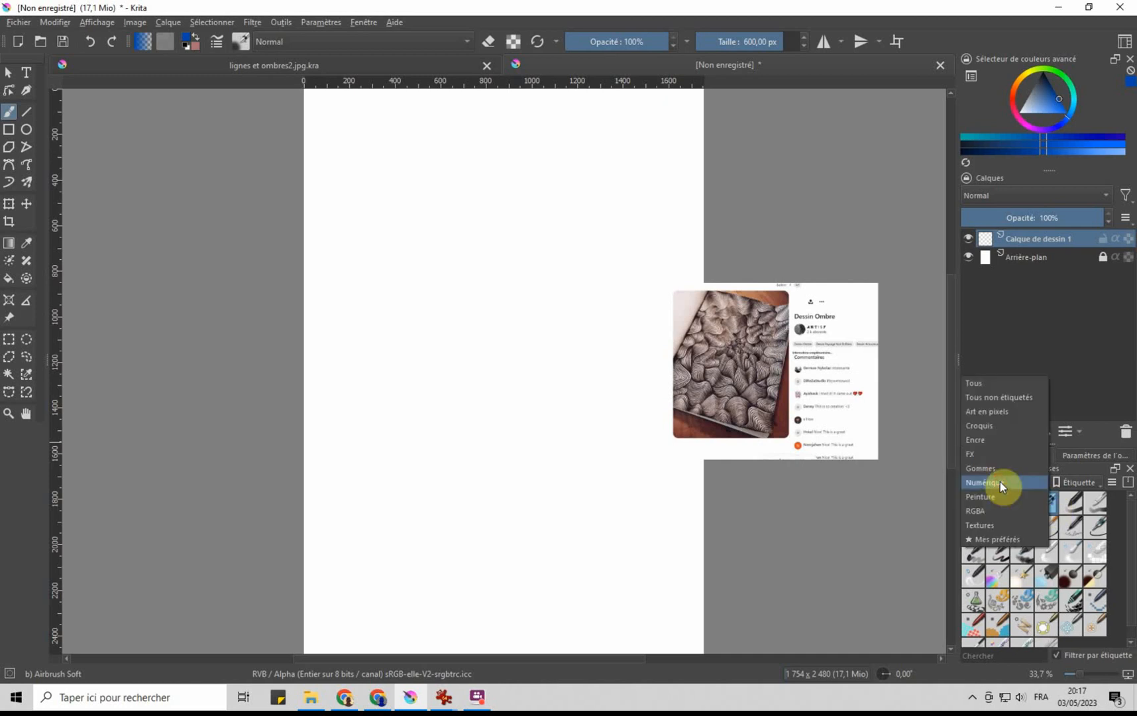
click(991, 484)
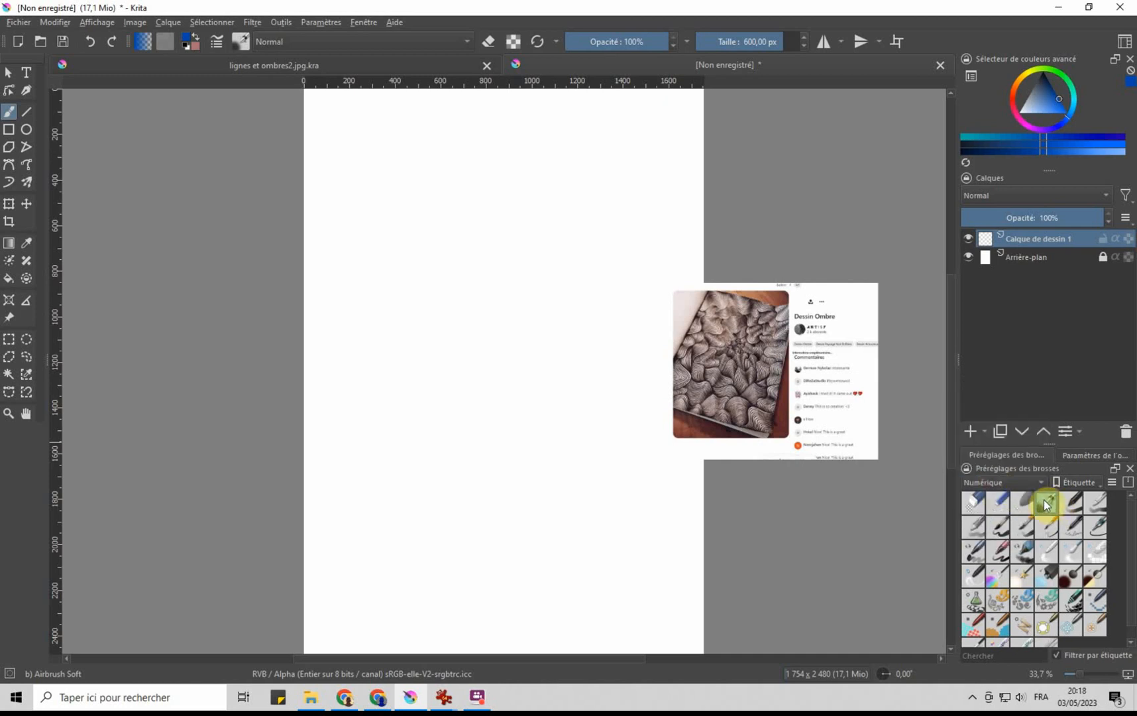
click(1072, 577)
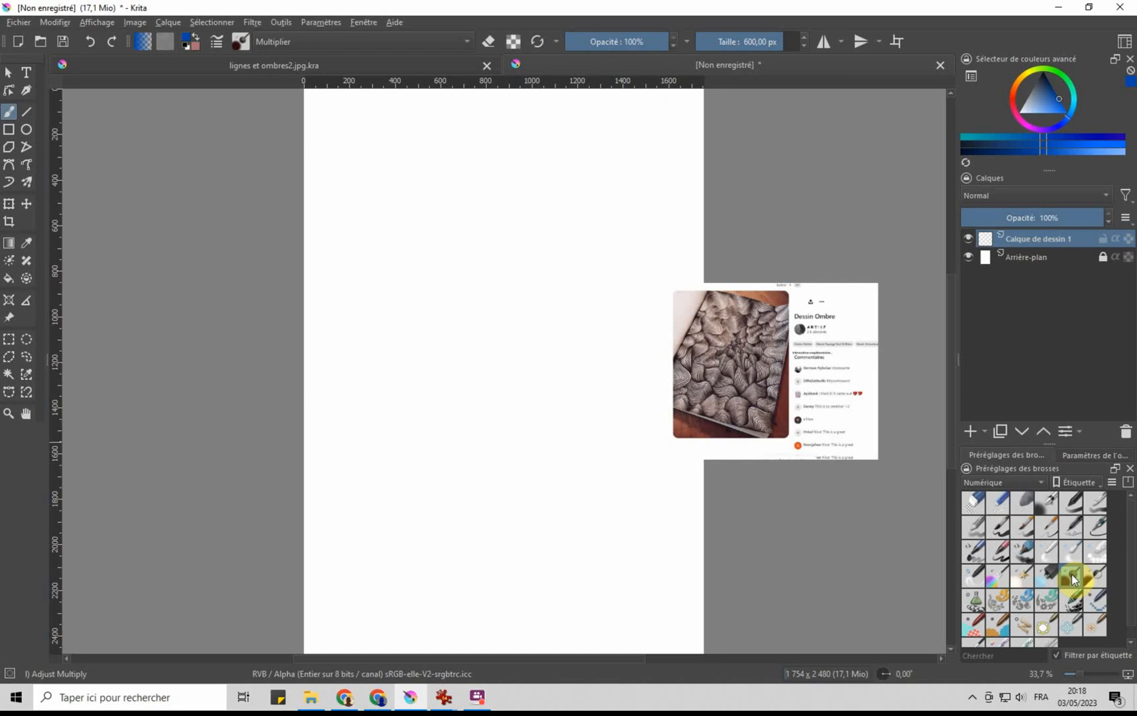
click(1075, 553)
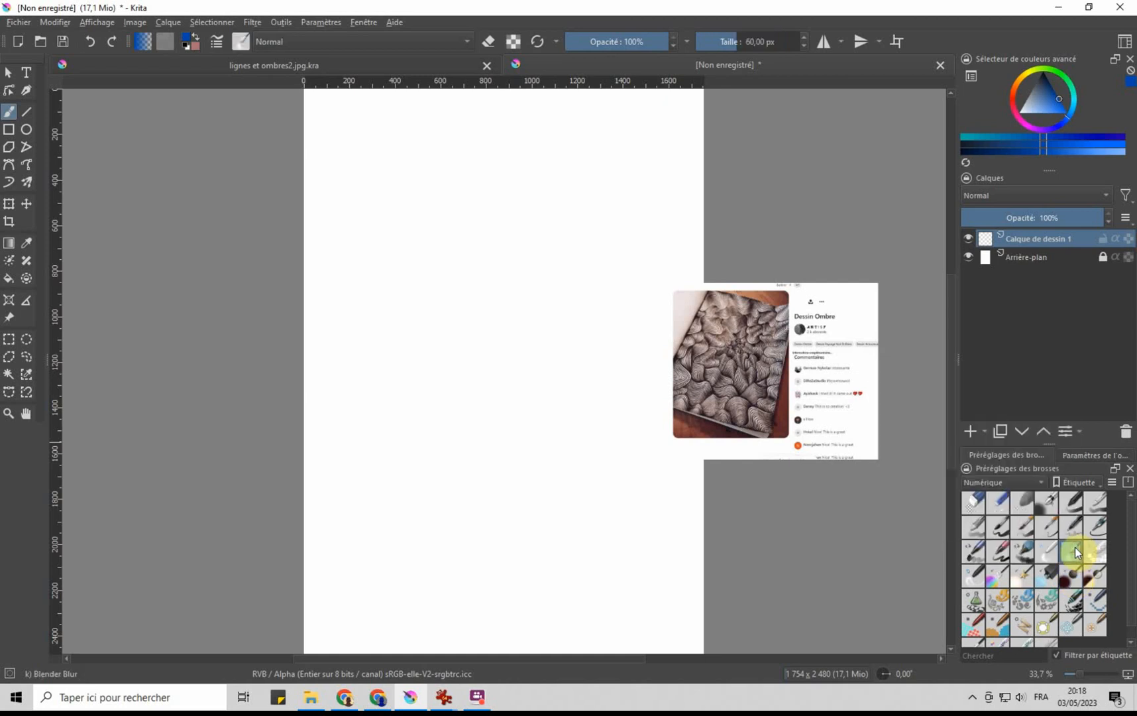
mouse_move(1066, 509)
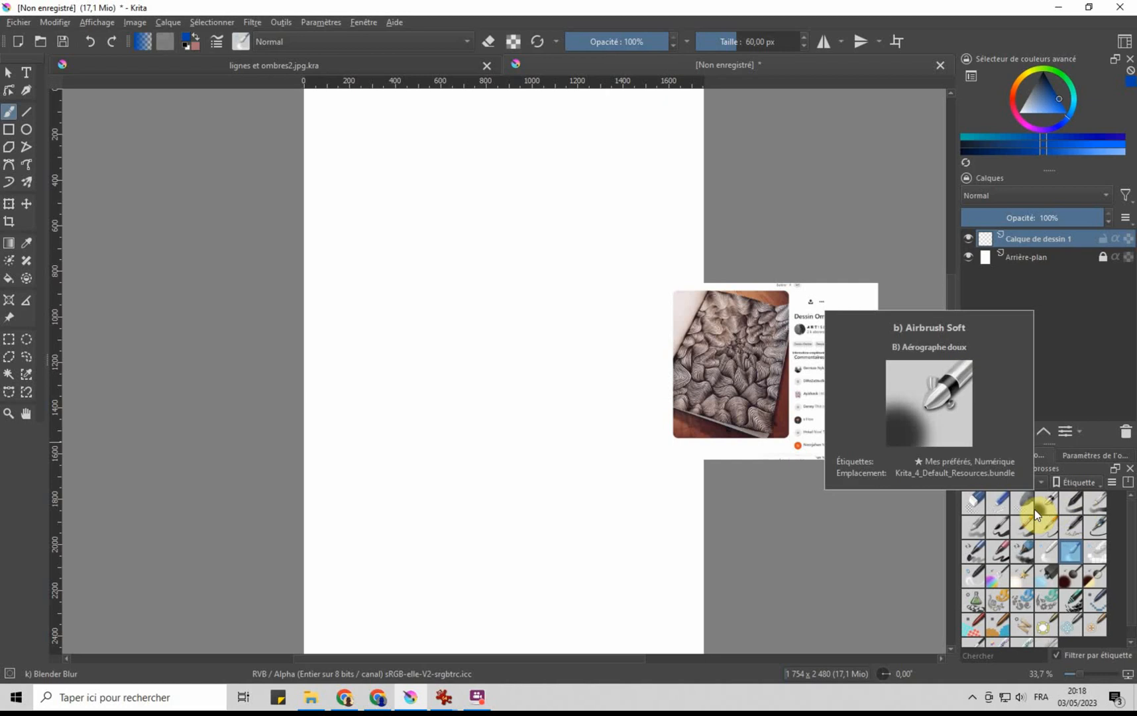
click(1099, 528)
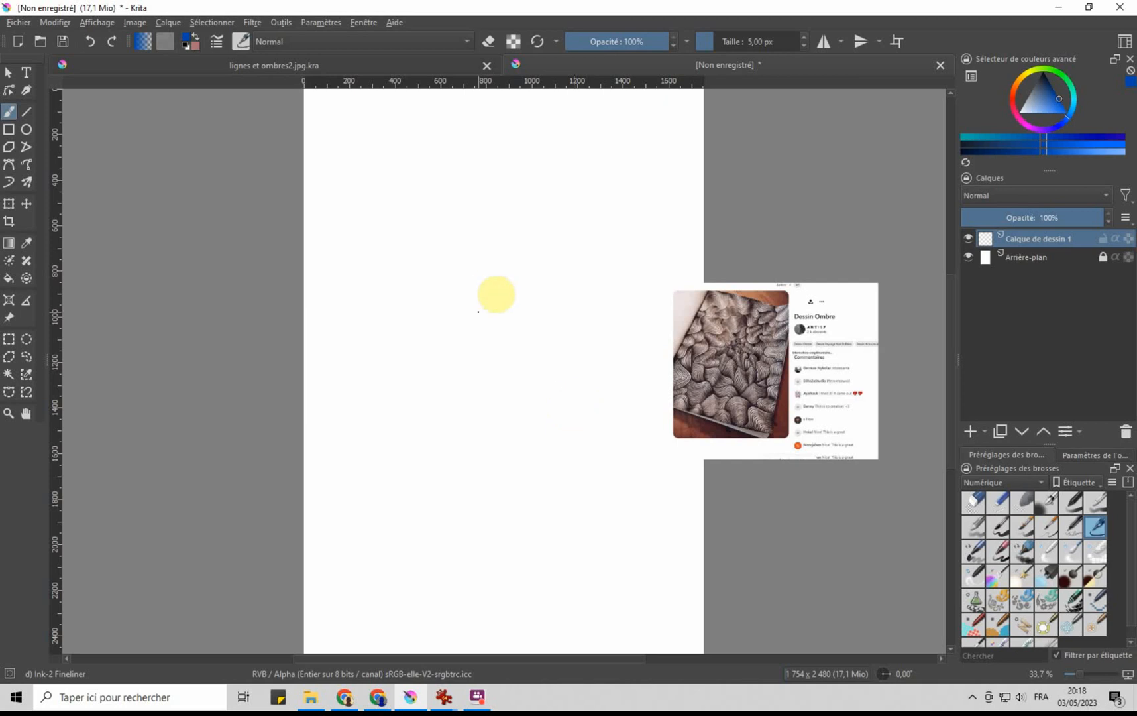
Step: Set the brush colour to black while trying two short curved strokes on the canvas, and undo both strokes
mouse_move(434, 425)
mouse_down()
mouse_move(437, 382)
mouse_move(477, 419)
mouse_up()
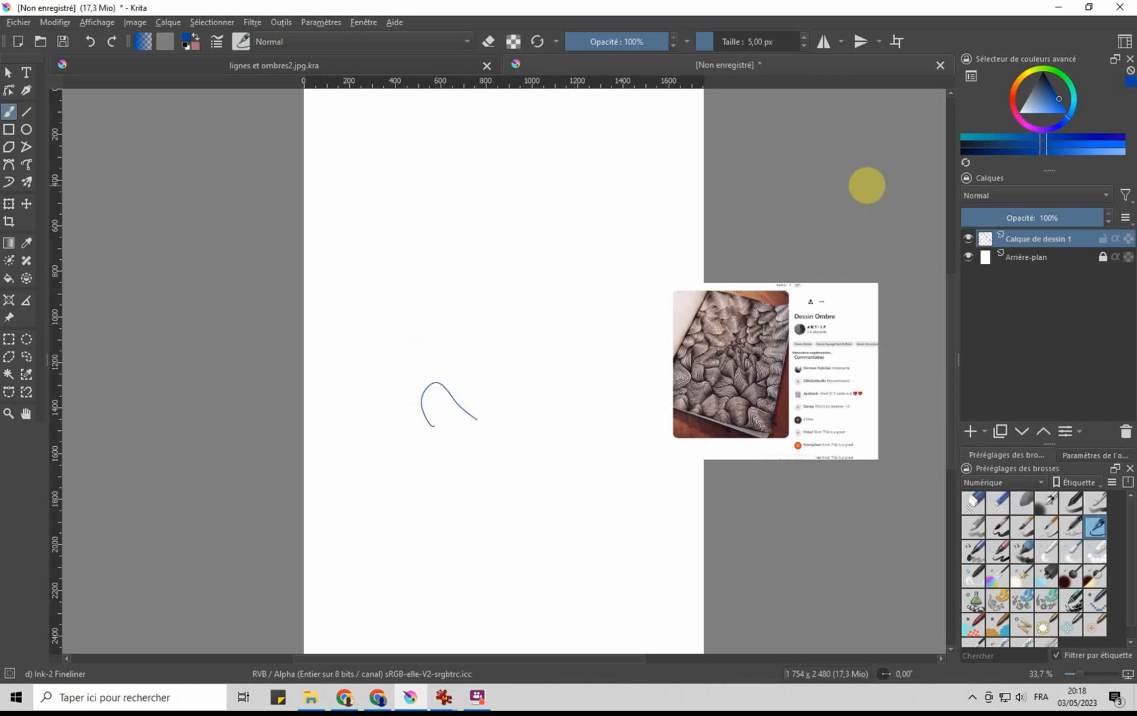
drag(1039, 78, 1002, 102)
drag(527, 452, 544, 464)
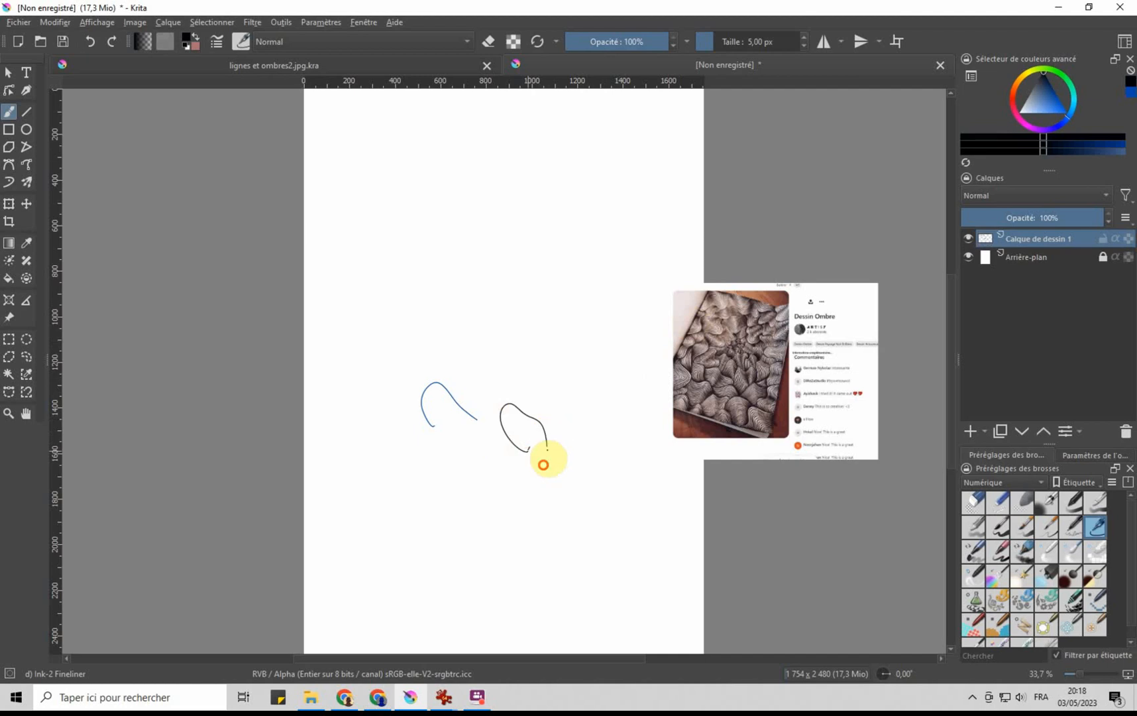
key(ctrl+z)
key(ctrl+z)
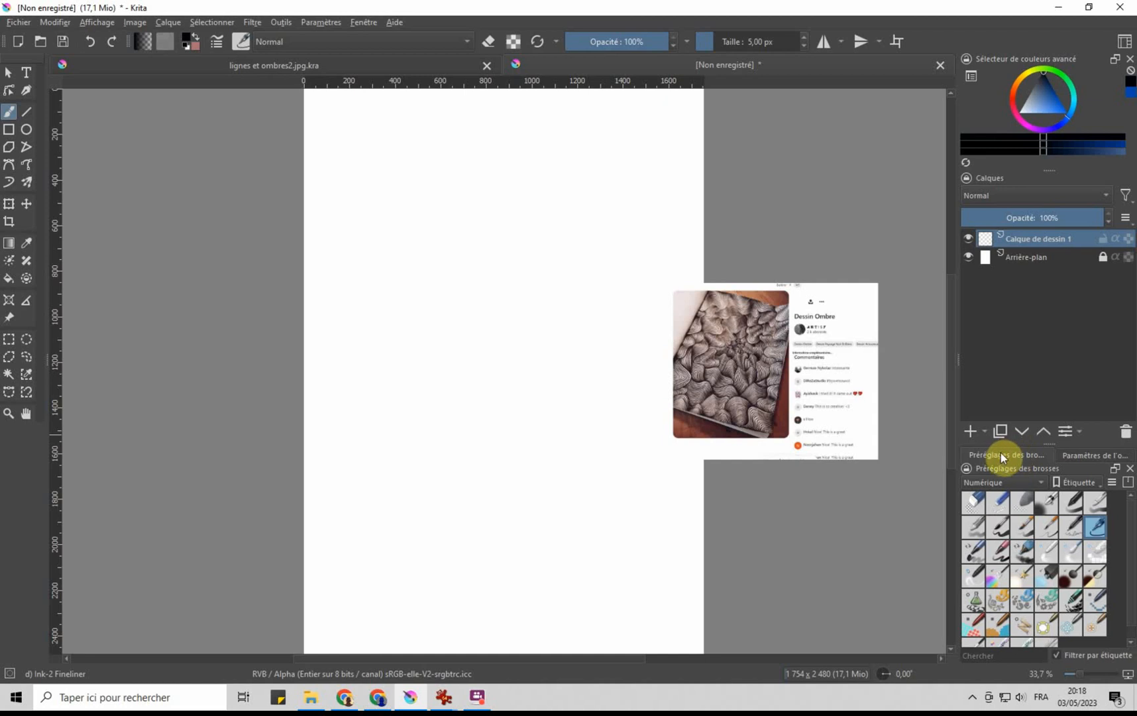
Step: Set the freehand brush's smoothing to Aucun
click(1072, 457)
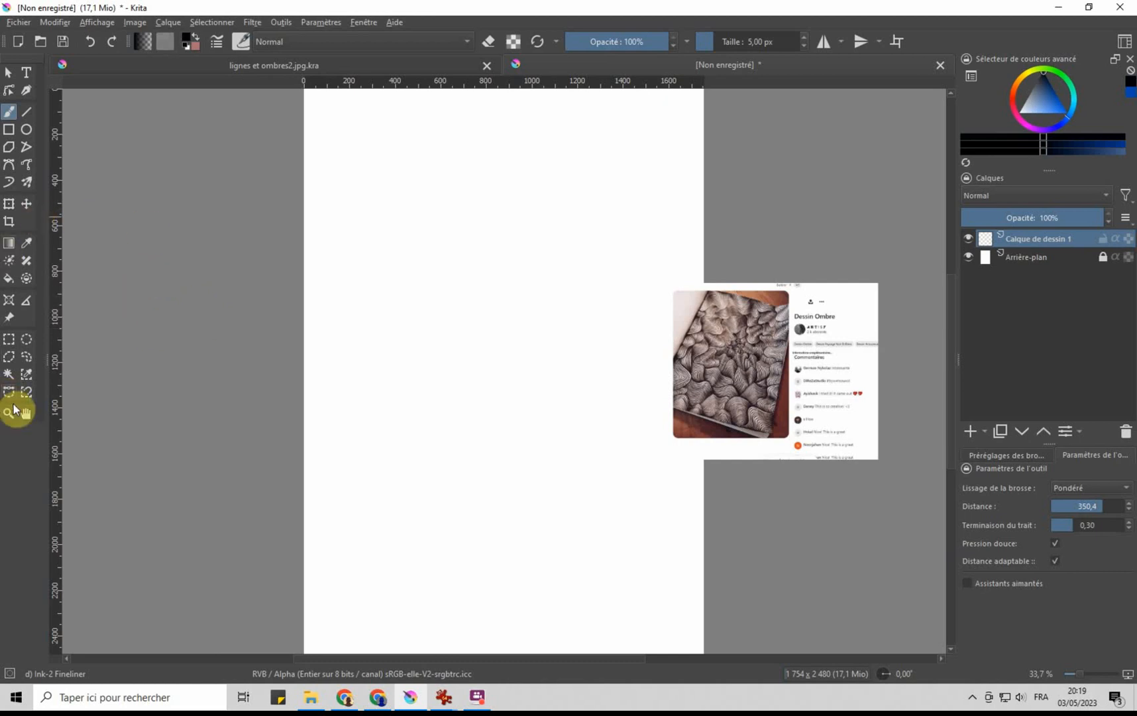
click(10, 318)
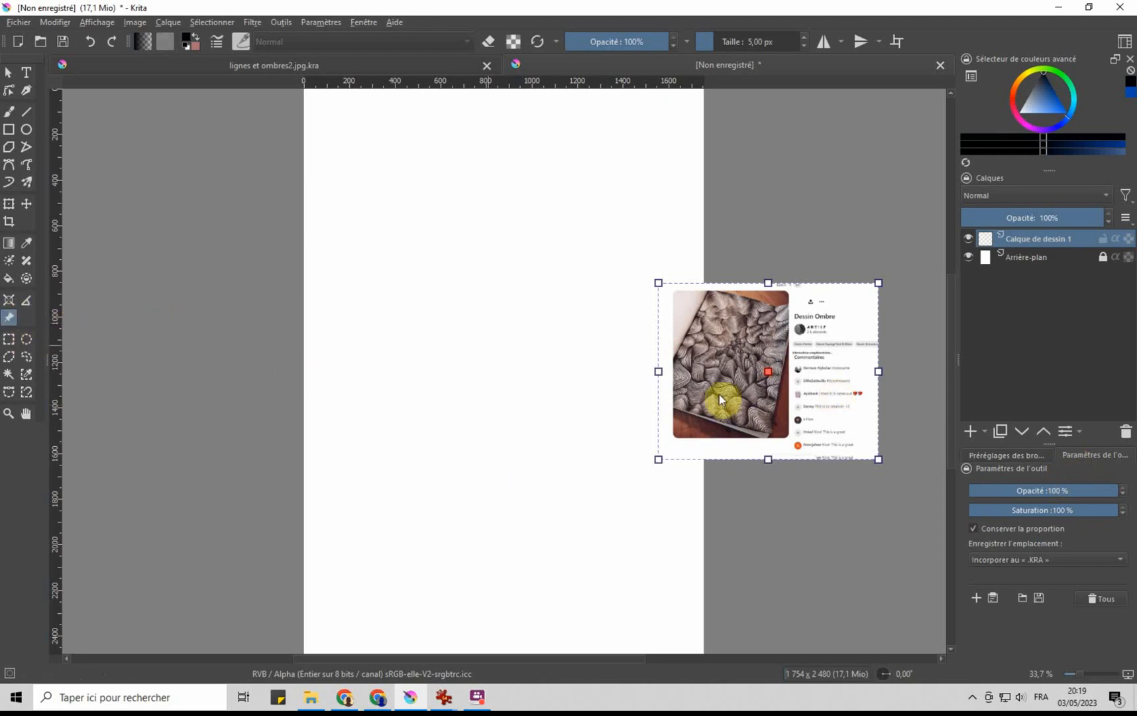
click(11, 113)
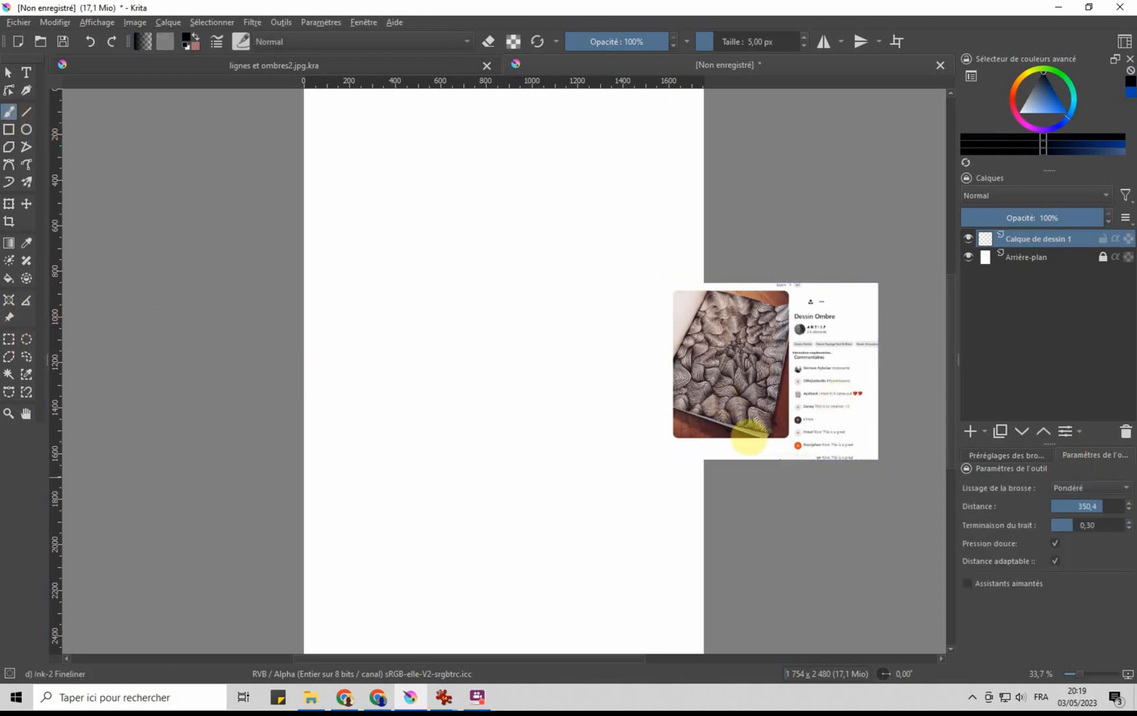
click(1066, 487)
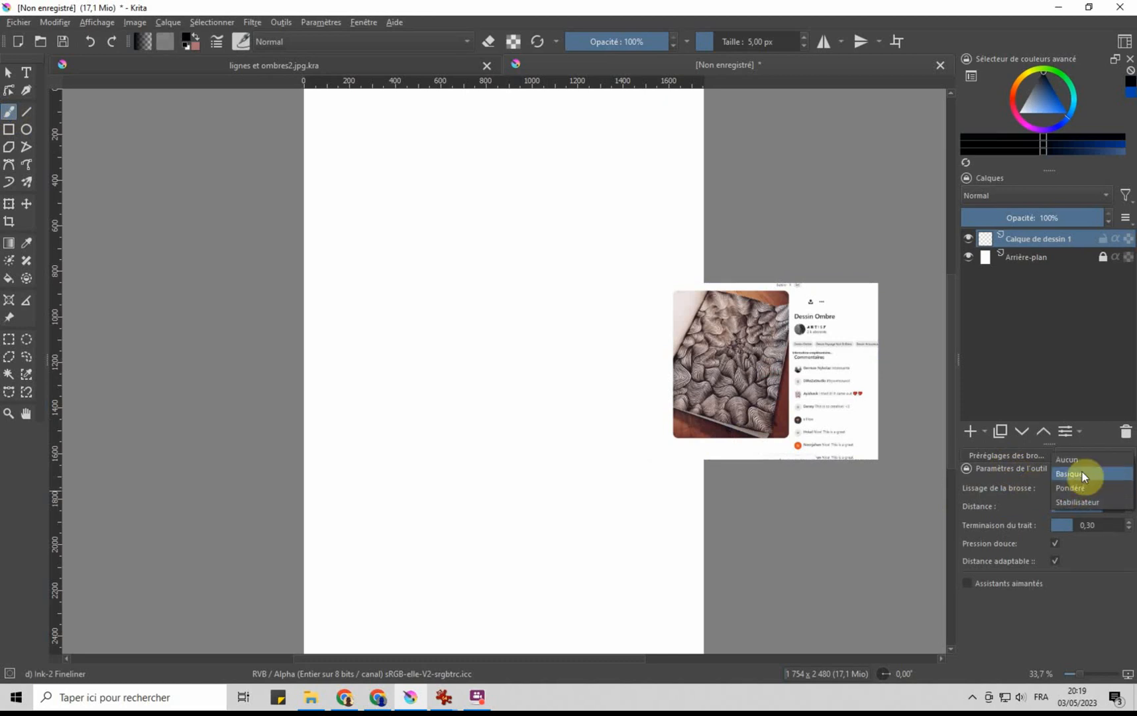
click(1080, 457)
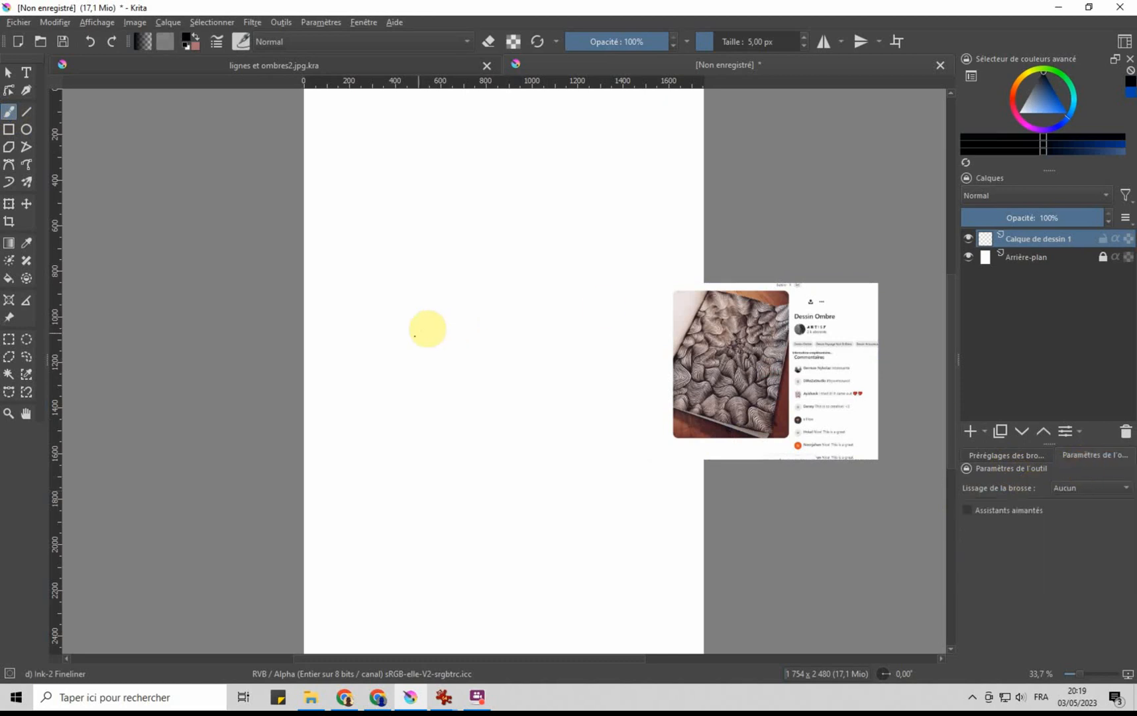
Step: Draw an irregular rounded outline without smoothing, circle the kink on its edge, and add three short test strokes beside it
mouse_move(410, 308)
mouse_down()
mouse_move(410, 355)
mouse_move(449, 307)
mouse_move(467, 360)
mouse_move(417, 362)
mouse_up()
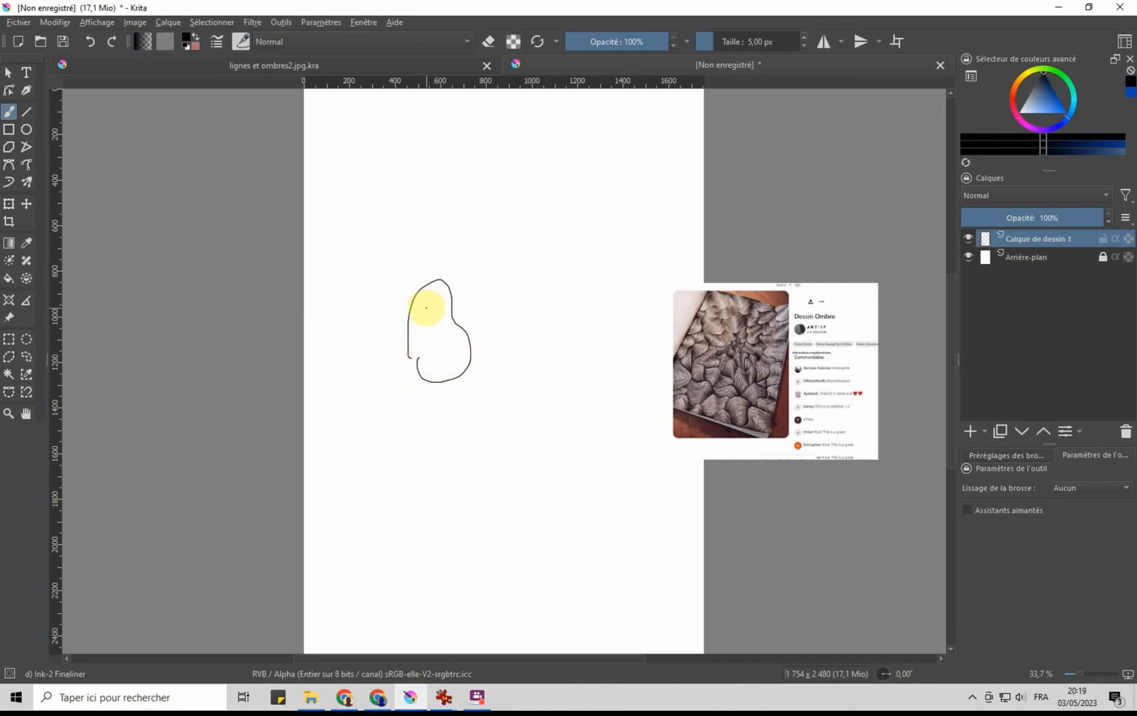
key(1)
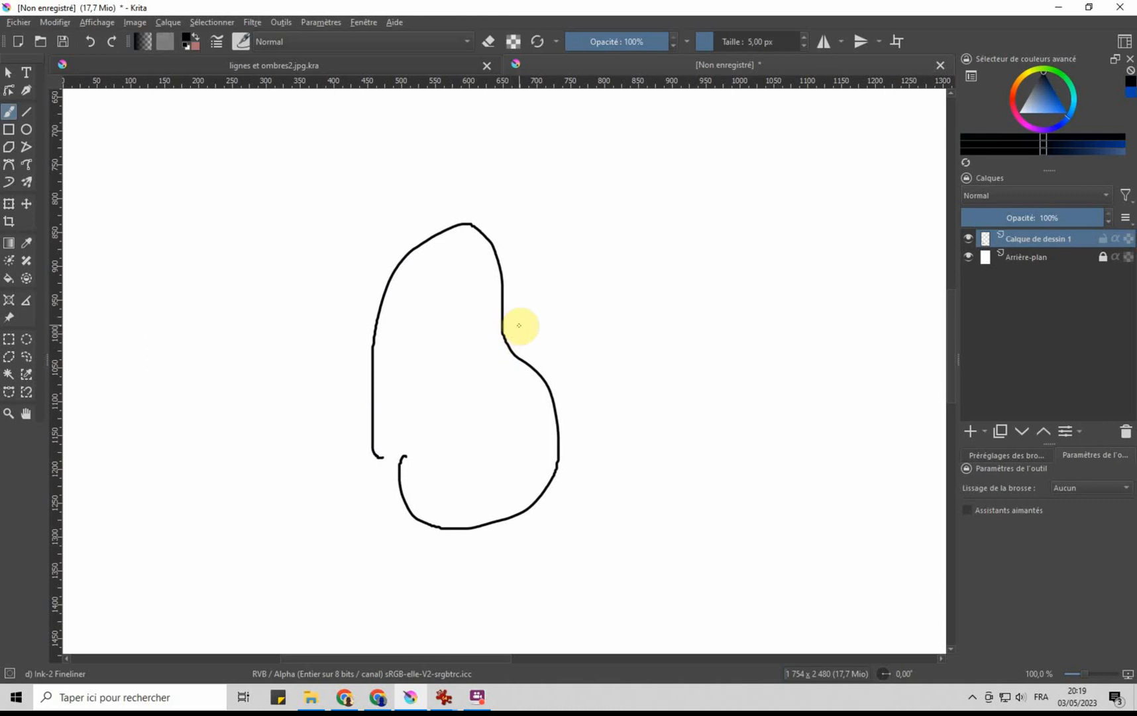
mouse_move(504, 323)
mouse_down()
mouse_move(490, 355)
mouse_move(527, 349)
mouse_move(494, 323)
mouse_move(564, 290)
mouse_move(559, 349)
mouse_up()
drag(613, 282, 586, 366)
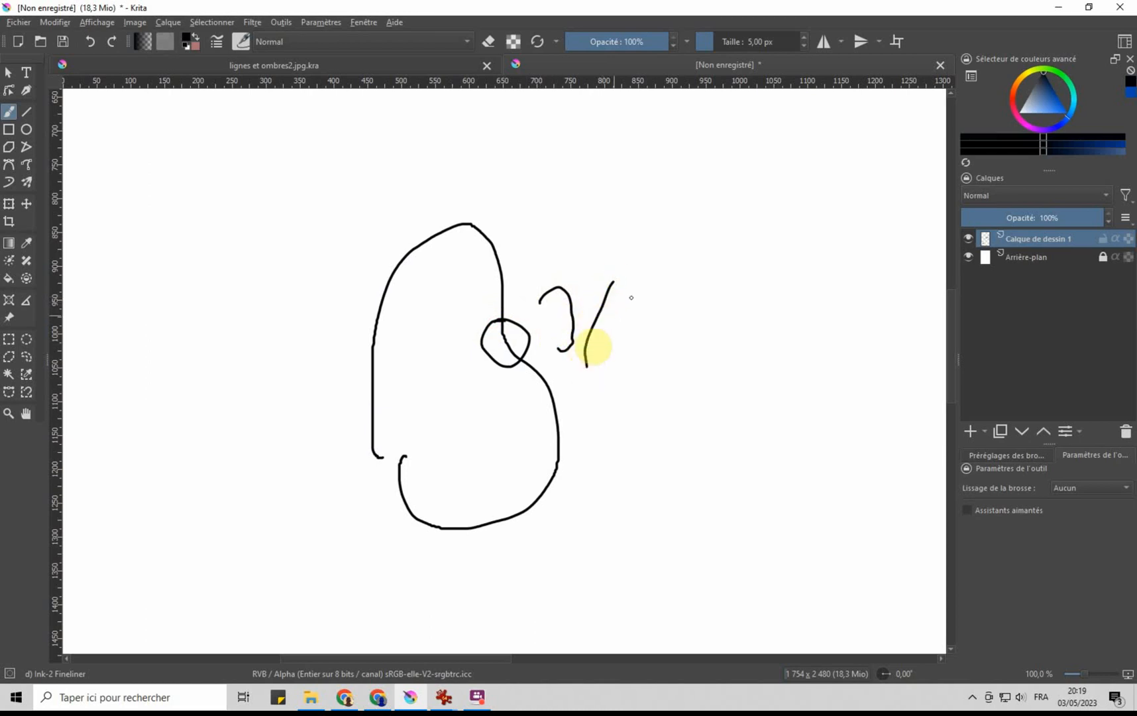
mouse_move(670, 254)
mouse_down()
mouse_move(627, 328)
mouse_move(667, 330)
mouse_up()
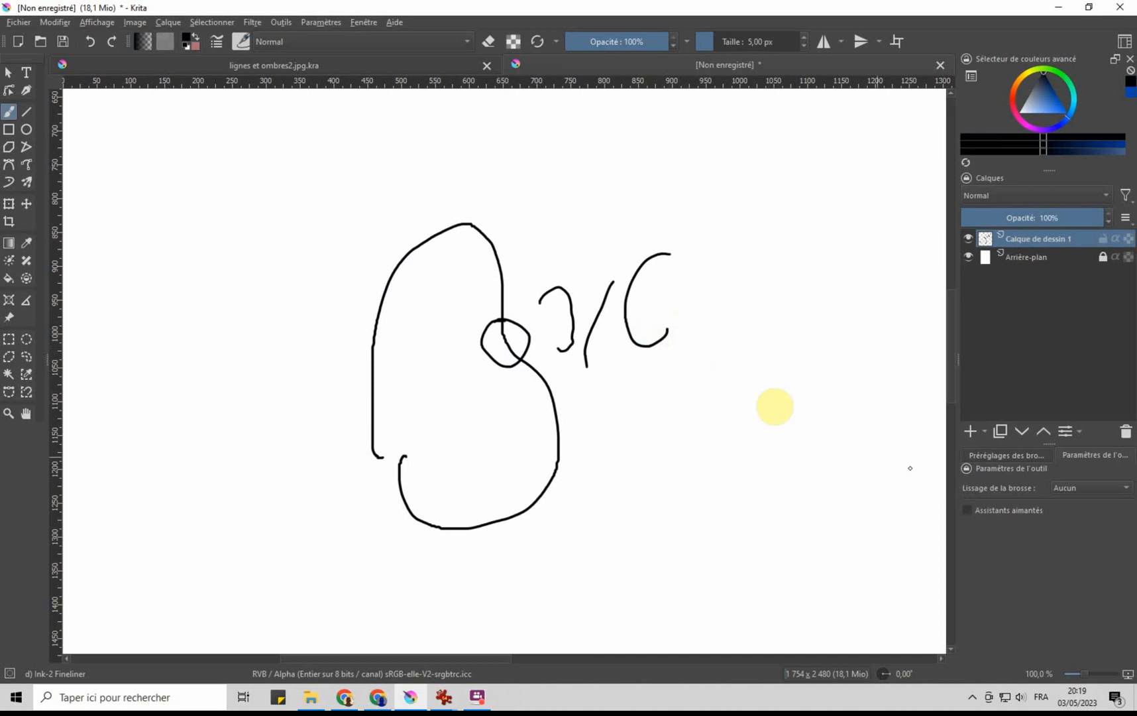
Step: Set the brush smoothing to Stabilisateur with a 39 px delay, and test it with curved strokes beside the outline
click(1076, 486)
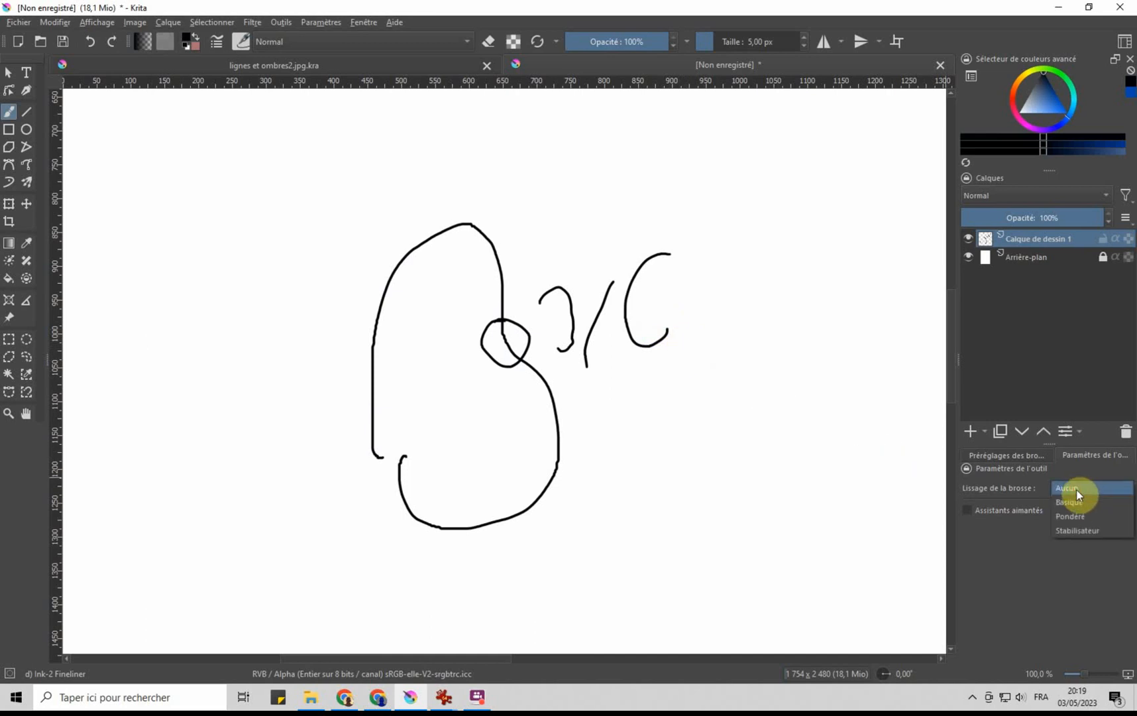
click(1074, 530)
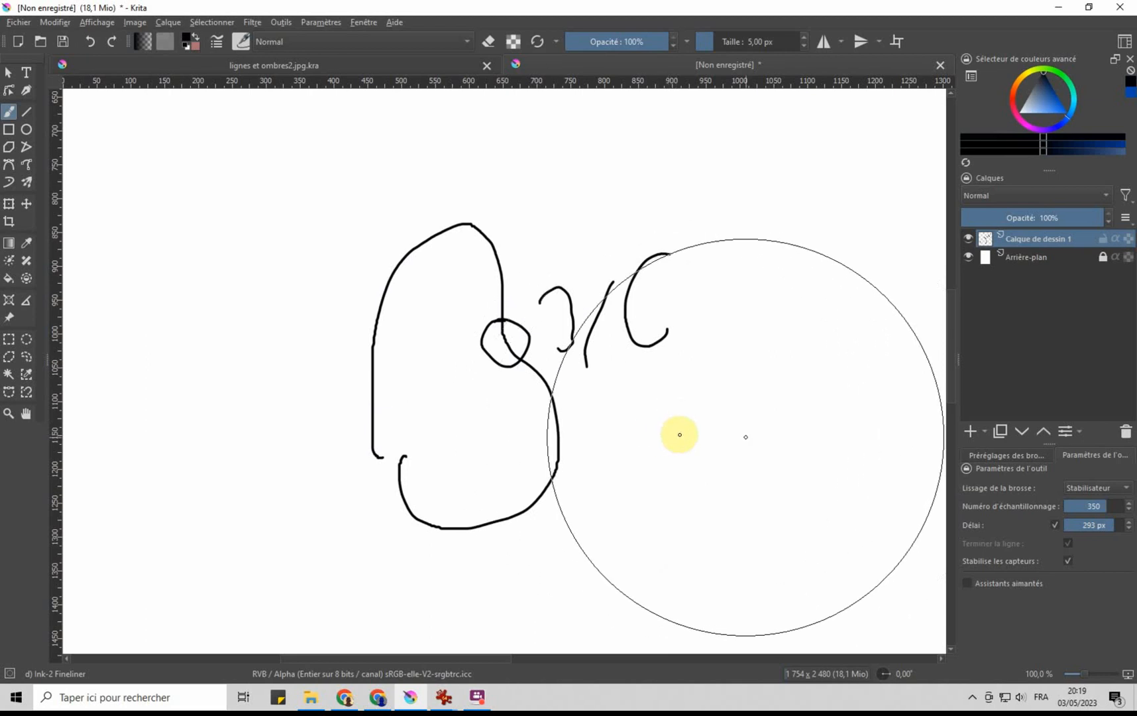
drag(1106, 528, 1069, 525)
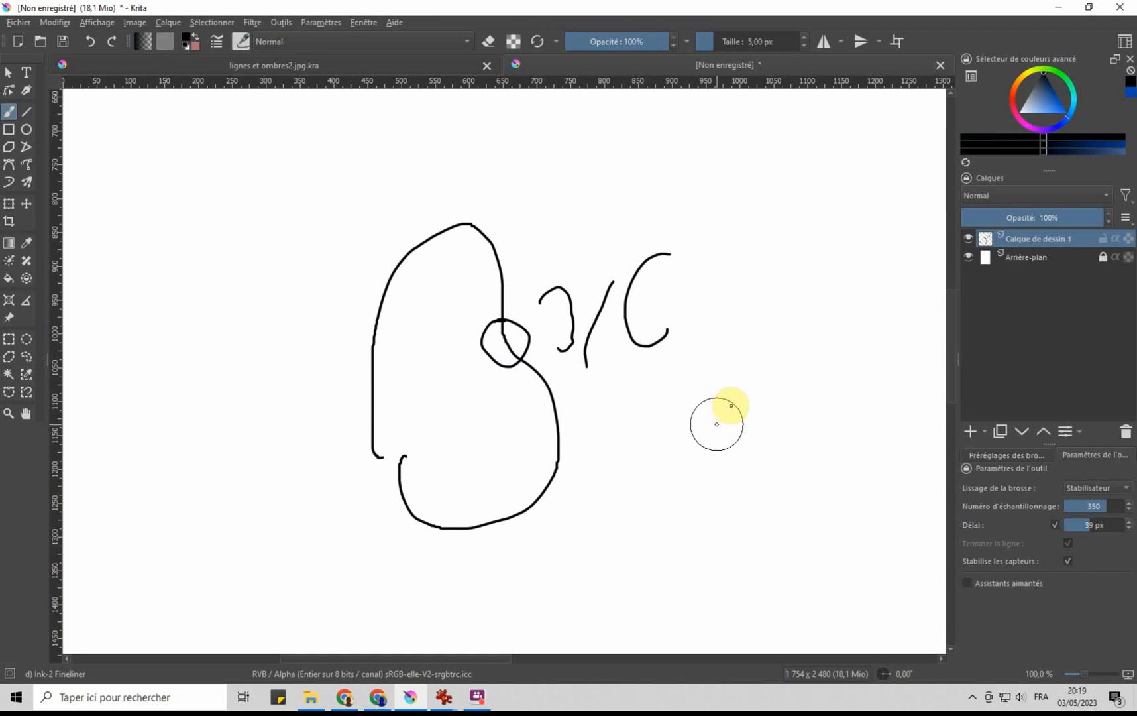
drag(732, 404, 777, 393)
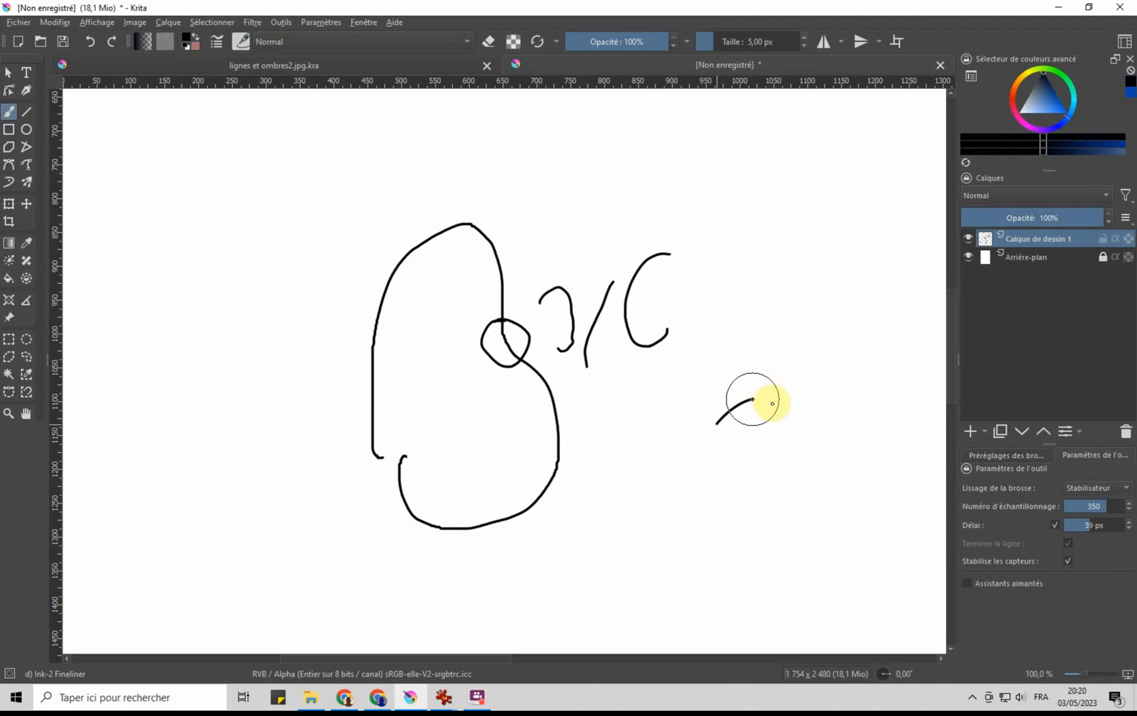
mouse_move(776, 409)
mouse_down()
mouse_move(763, 439)
mouse_move(774, 447)
mouse_move(797, 437)
mouse_move(802, 409)
mouse_move(786, 395)
mouse_move(759, 386)
mouse_move(696, 414)
mouse_move(692, 472)
mouse_move(751, 495)
mouse_move(736, 452)
mouse_move(698, 464)
mouse_move(689, 451)
mouse_move(721, 495)
mouse_move(704, 491)
mouse_up()
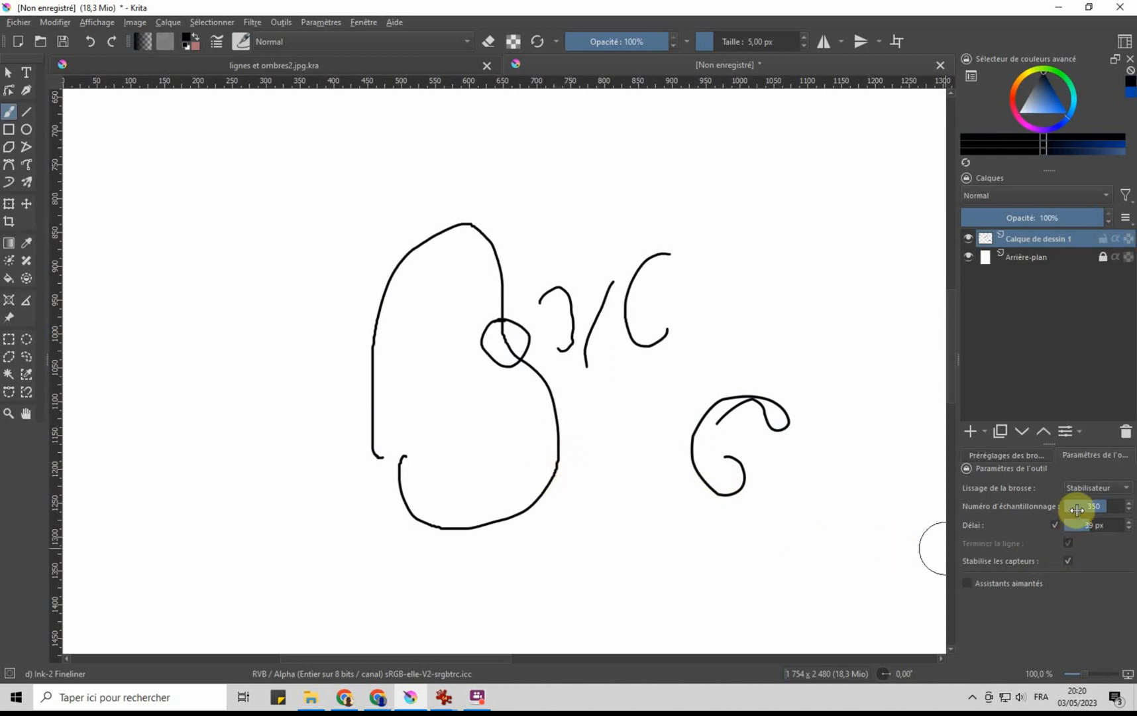
Step: Set the stabiliser's sample count to 13 and its delay to 9 px, trying each setting with curved test strokes
drag(1045, 510, 1071, 505)
mouse_move(763, 442)
mouse_down()
mouse_move(764, 477)
mouse_move(811, 474)
mouse_move(808, 424)
mouse_move(757, 373)
mouse_move(674, 371)
mouse_move(631, 454)
mouse_move(654, 501)
mouse_move(723, 516)
mouse_move(792, 435)
mouse_move(749, 398)
mouse_move(728, 437)
mouse_move(743, 448)
mouse_move(731, 462)
mouse_move(711, 447)
mouse_move(733, 414)
mouse_move(686, 452)
mouse_move(718, 498)
mouse_move(652, 515)
mouse_up()
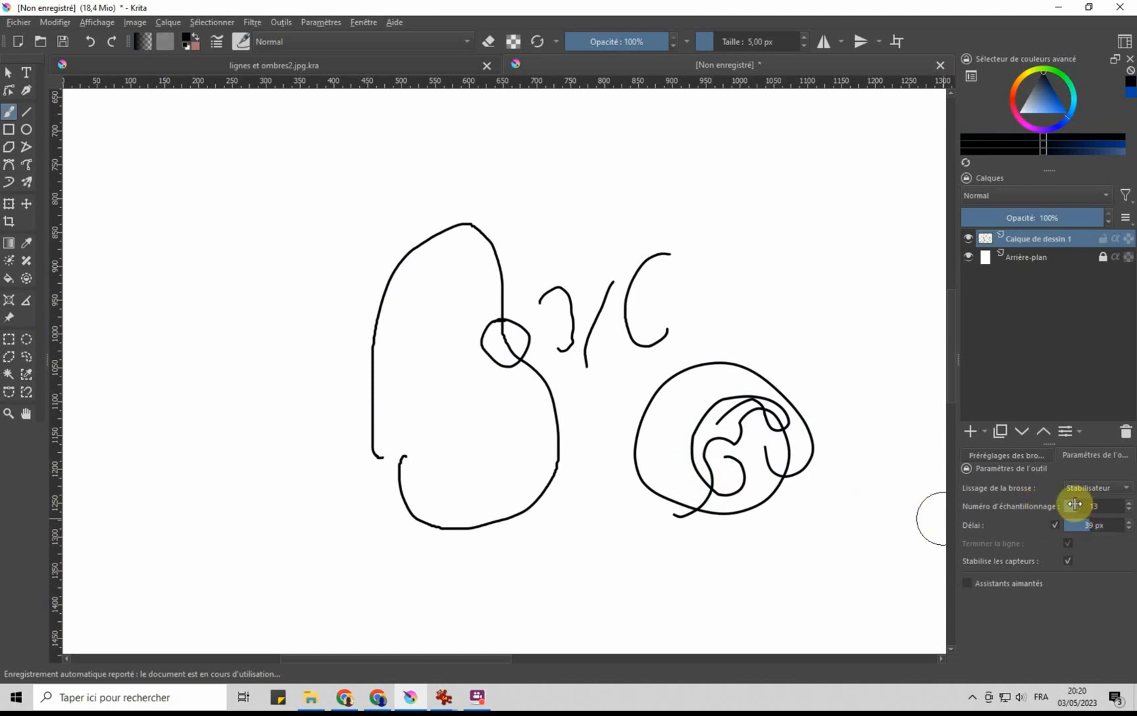
drag(1085, 524, 1072, 524)
mouse_move(769, 319)
mouse_down()
mouse_move(788, 304)
mouse_move(797, 315)
mouse_move(769, 338)
mouse_up()
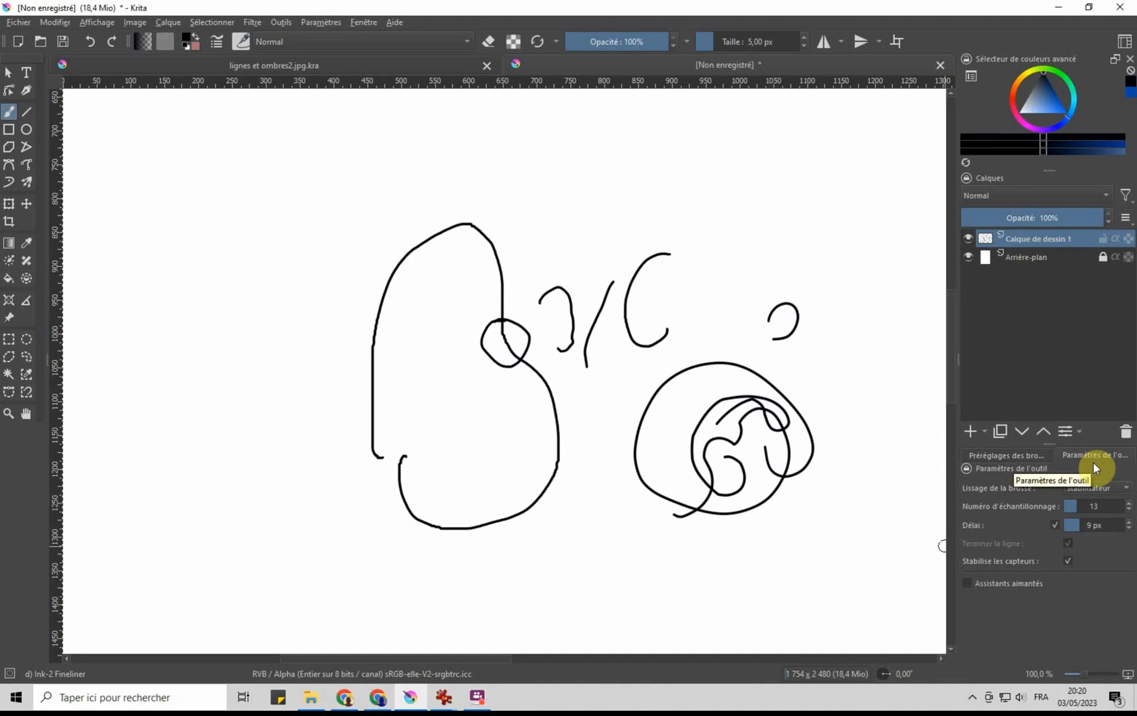
Step: Clear all test strokes from Calque de dessin 1
key(Delete)
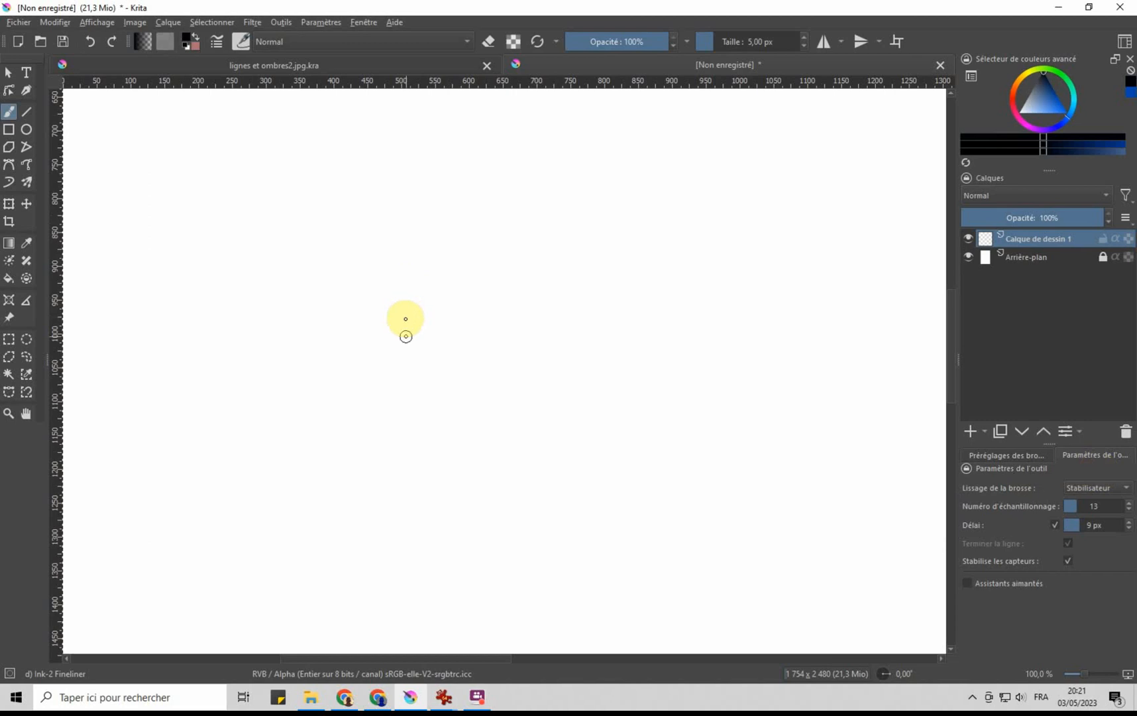
scroll(617, 358, down, 3)
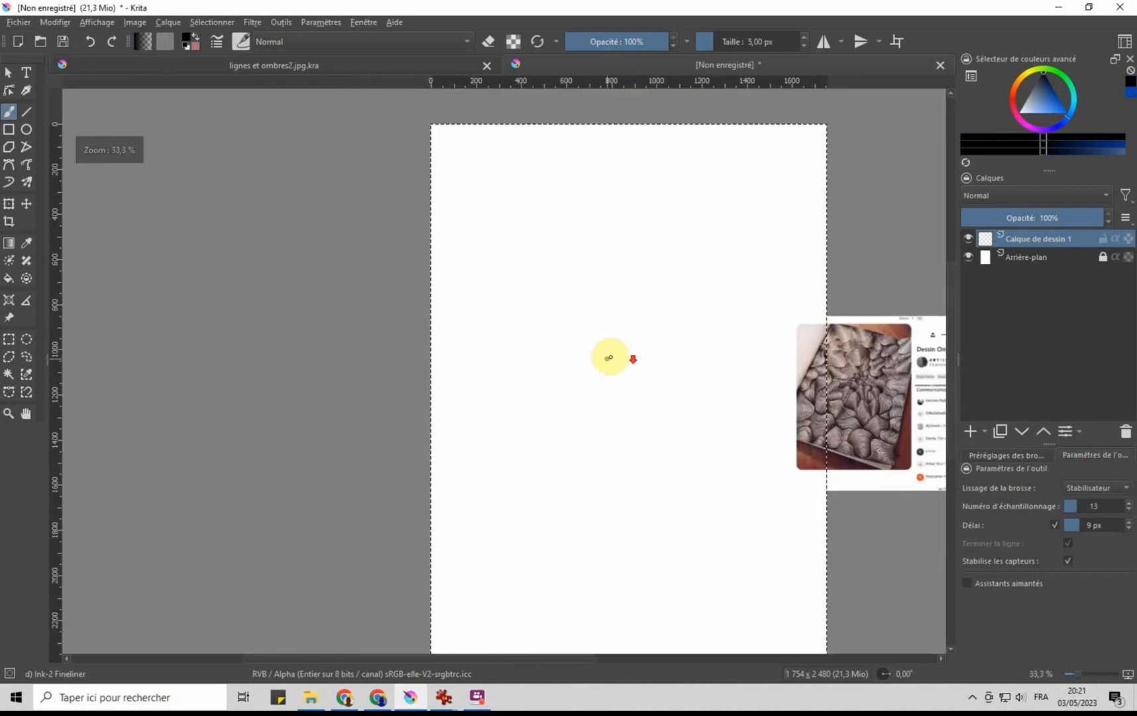
scroll(520, 361, down, 1)
scroll(803, 532, up, 1)
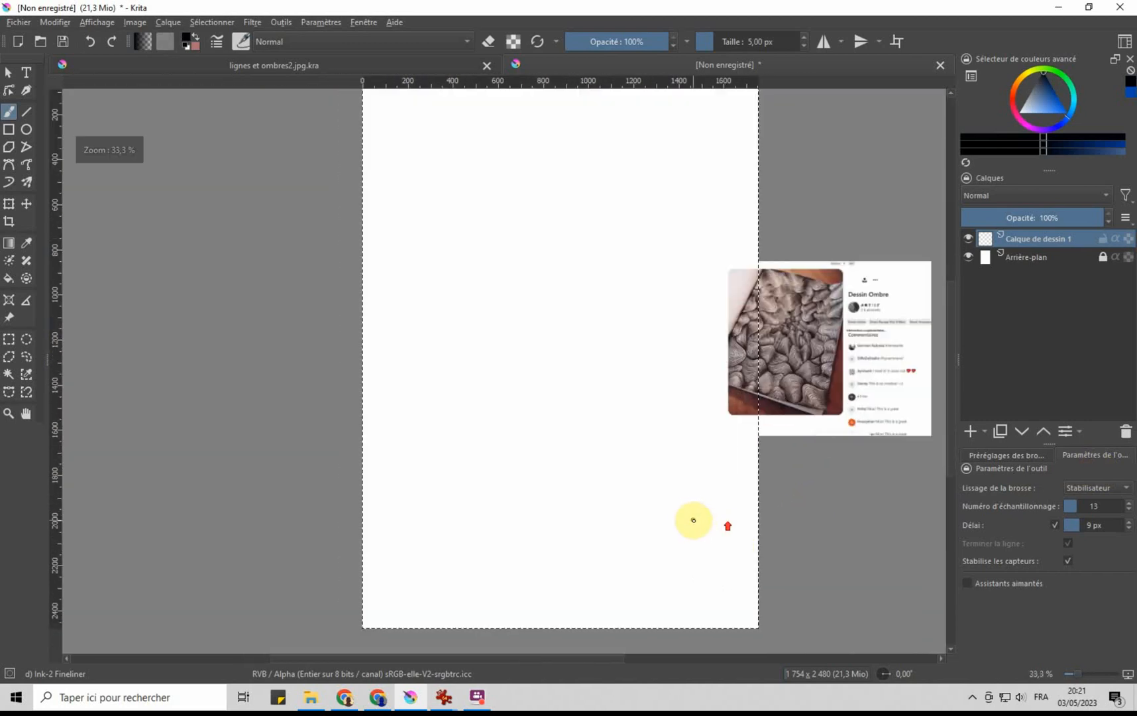
scroll(495, 445, down, 1)
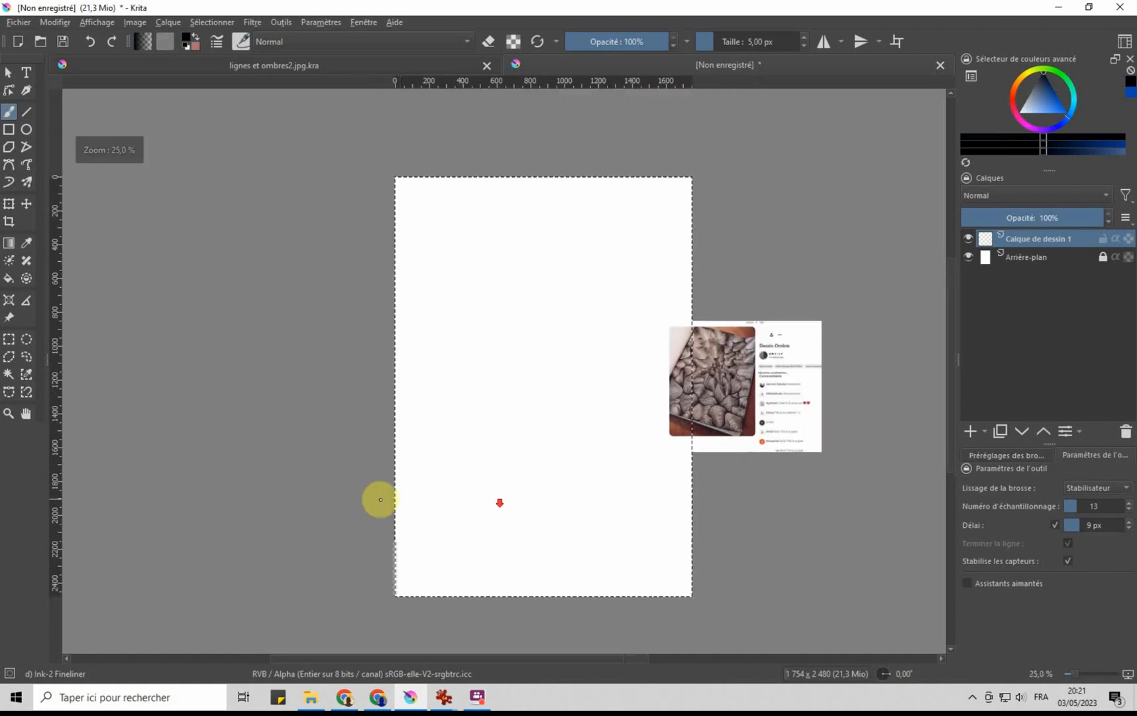
Step: Draw six nested curved lines around the page's bottom-right corner, running from the right page edge to the bottom edge
scroll(661, 590, up, 2)
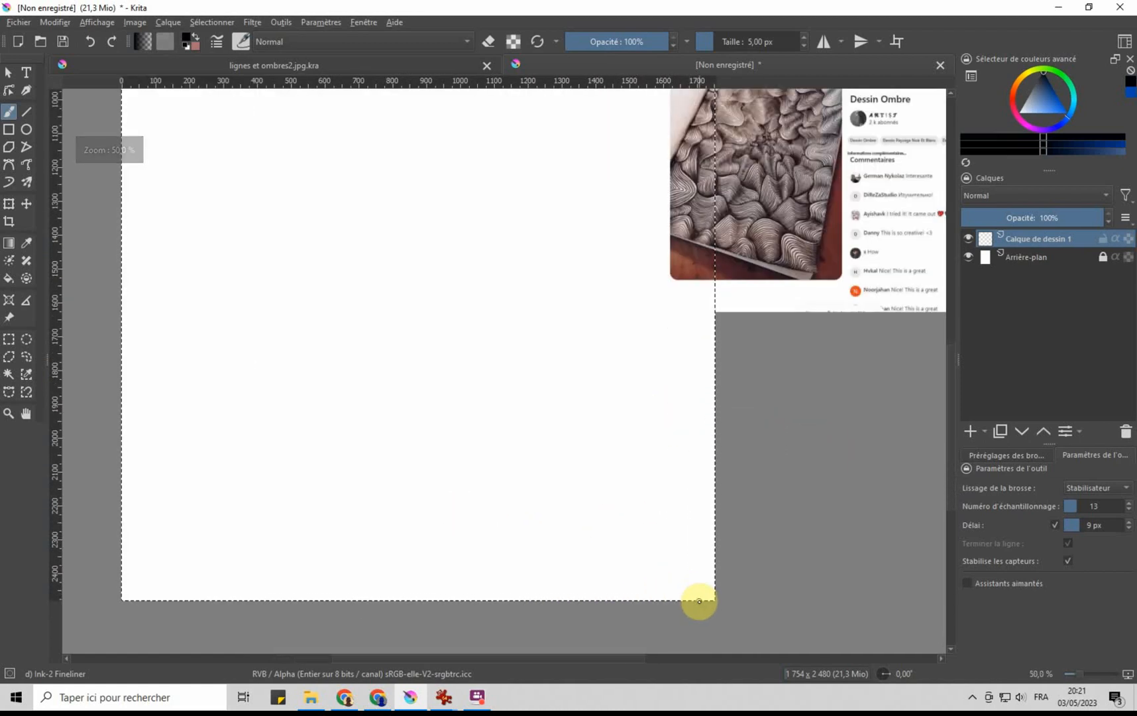
scroll(695, 599, up, 1)
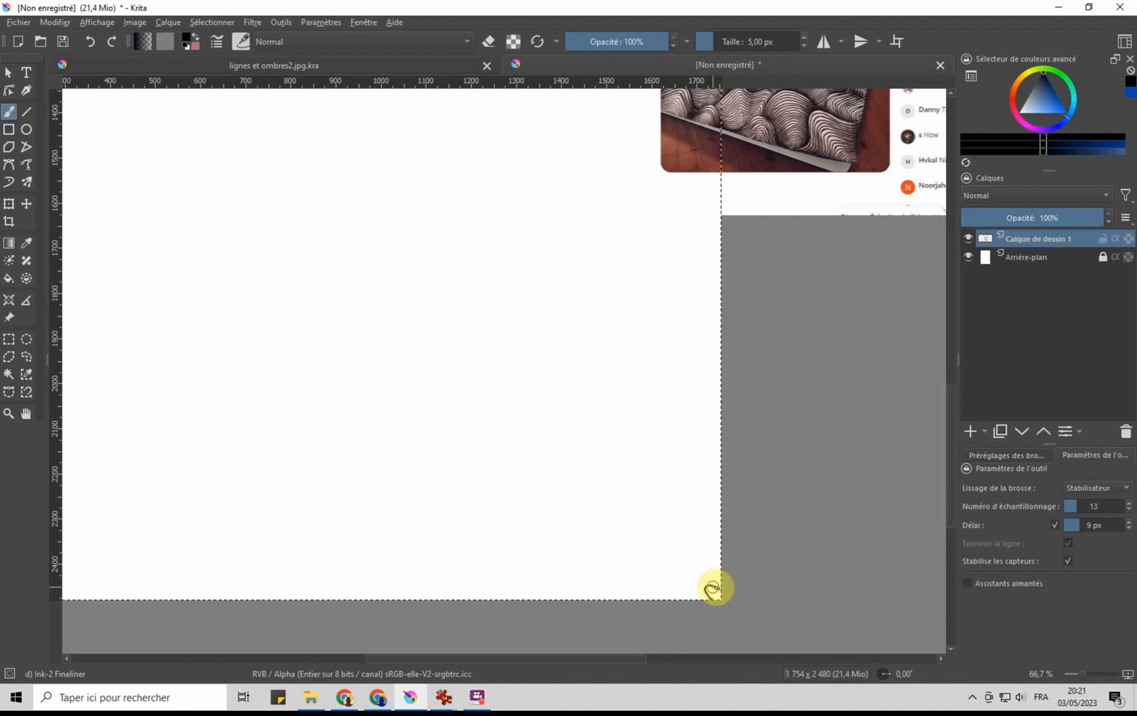
scroll(712, 589, up, 2)
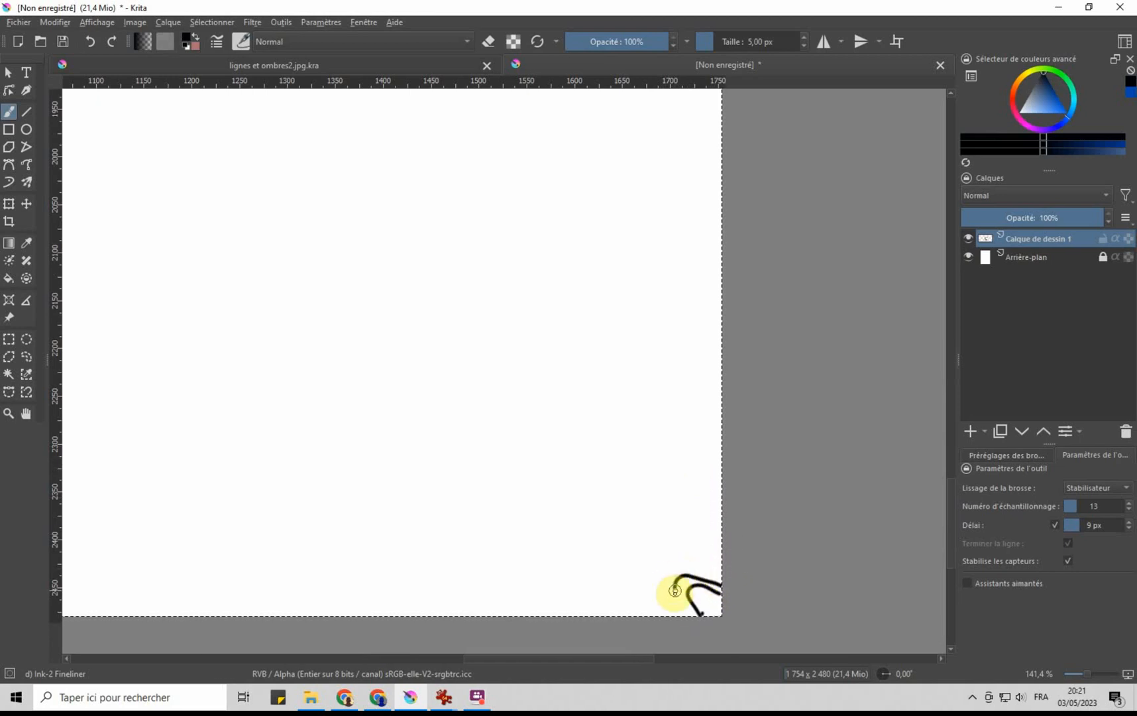
mouse_move(658, 576)
mouse_down()
mouse_move(688, 565)
mouse_move(741, 575)
mouse_move(740, 559)
mouse_move(642, 547)
mouse_move(640, 583)
mouse_move(675, 627)
mouse_move(632, 605)
mouse_move(617, 559)
mouse_move(631, 538)
mouse_move(743, 529)
mouse_move(729, 513)
mouse_move(617, 522)
mouse_move(616, 580)
mouse_up()
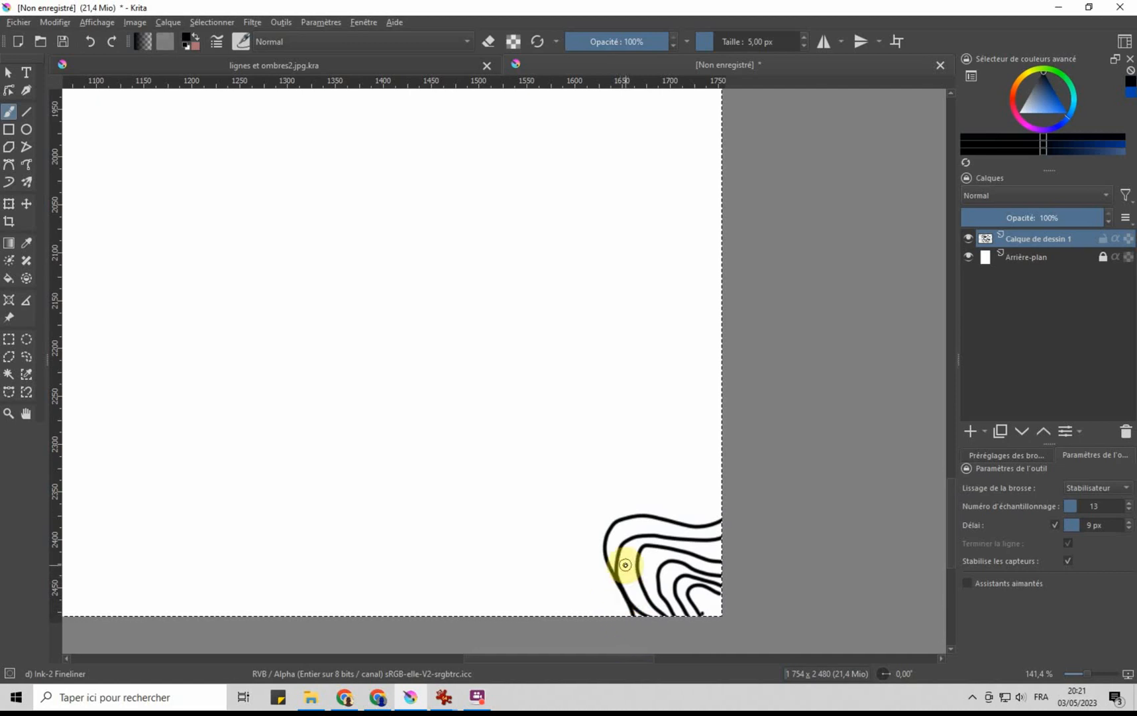
Step: Undo the two outermost corner curves and redraw them as two rounder curves that do not touch each other
key(ctrl+z)
key(ctrl+z)
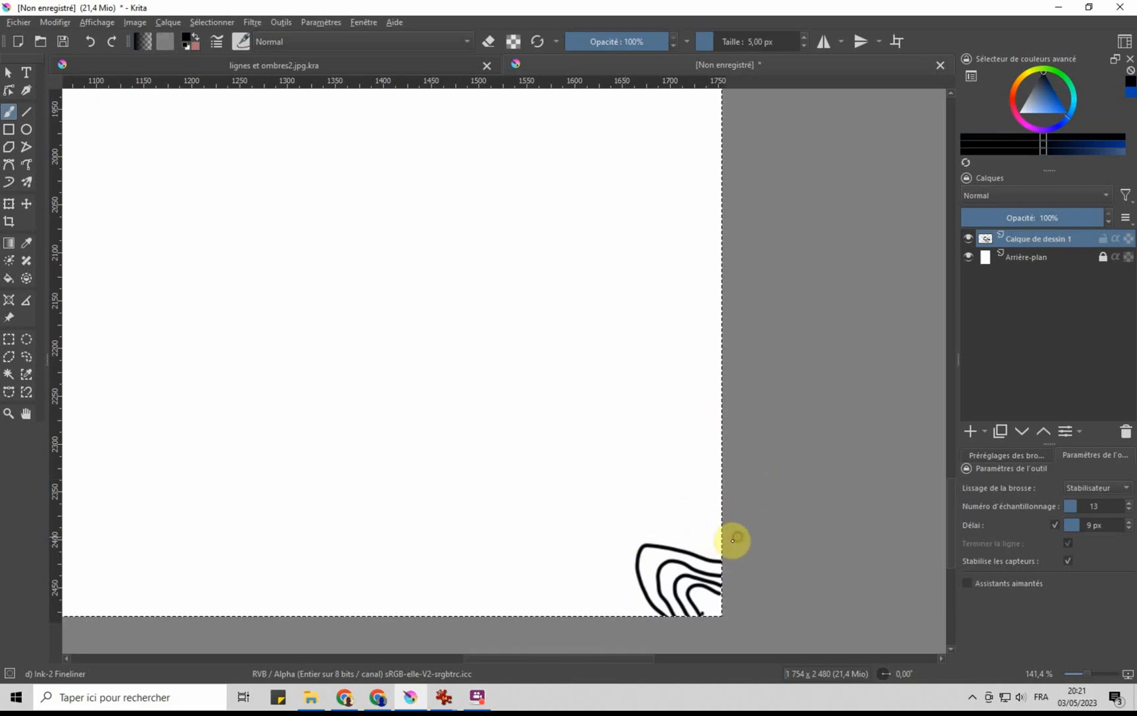
mouse_move(688, 534)
mouse_down()
mouse_move(630, 537)
mouse_move(616, 591)
mouse_up()
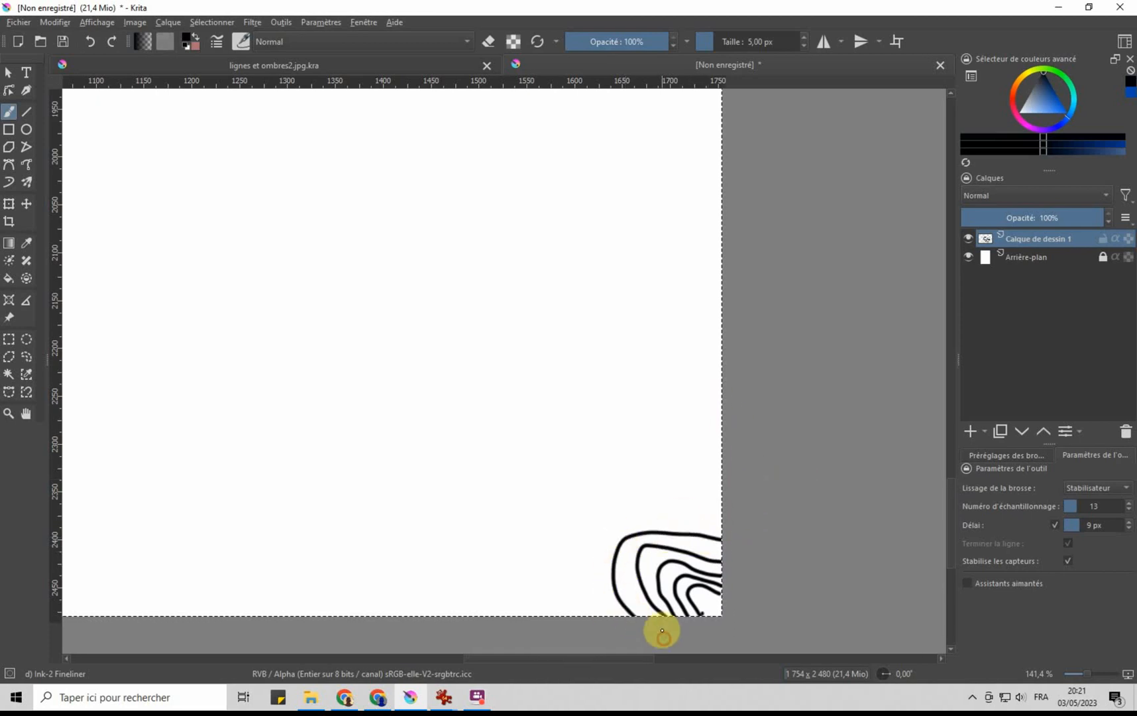
mouse_move(604, 577)
mouse_down()
mouse_move(612, 525)
mouse_move(676, 513)
mouse_move(760, 529)
mouse_up()
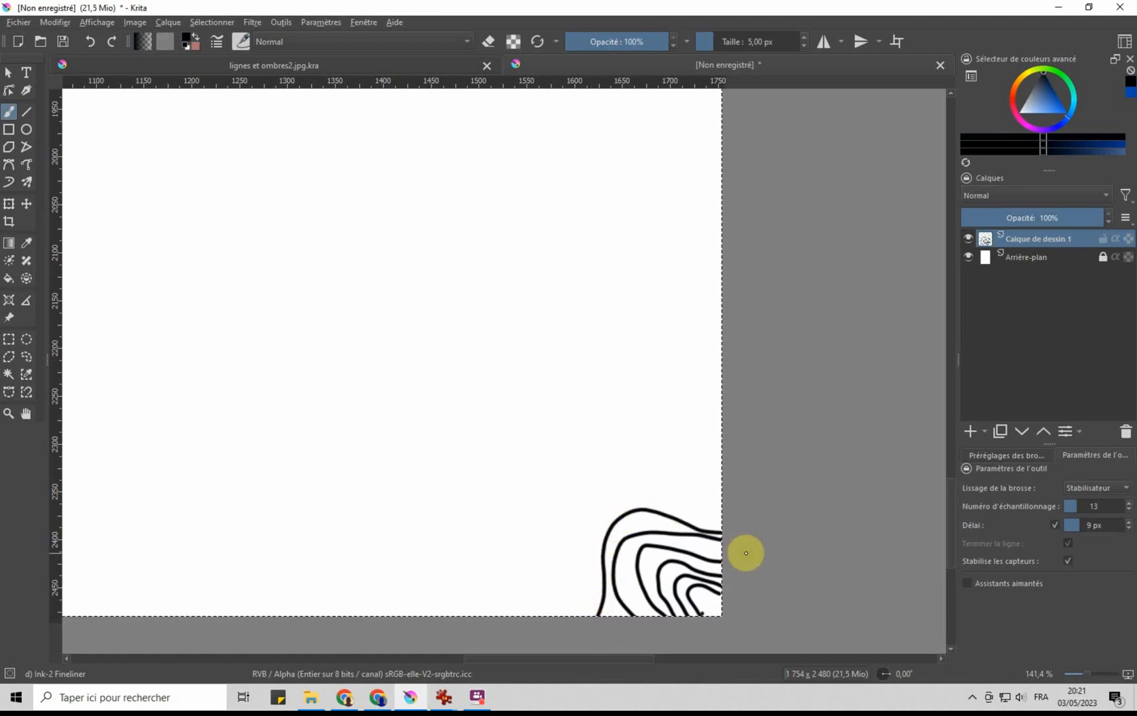
Step: Add three larger nested curves around the corner group, undoing and redrawing the one that crosses its neighbour
scroll(754, 473, up, 5)
scroll(754, 474, down, 6)
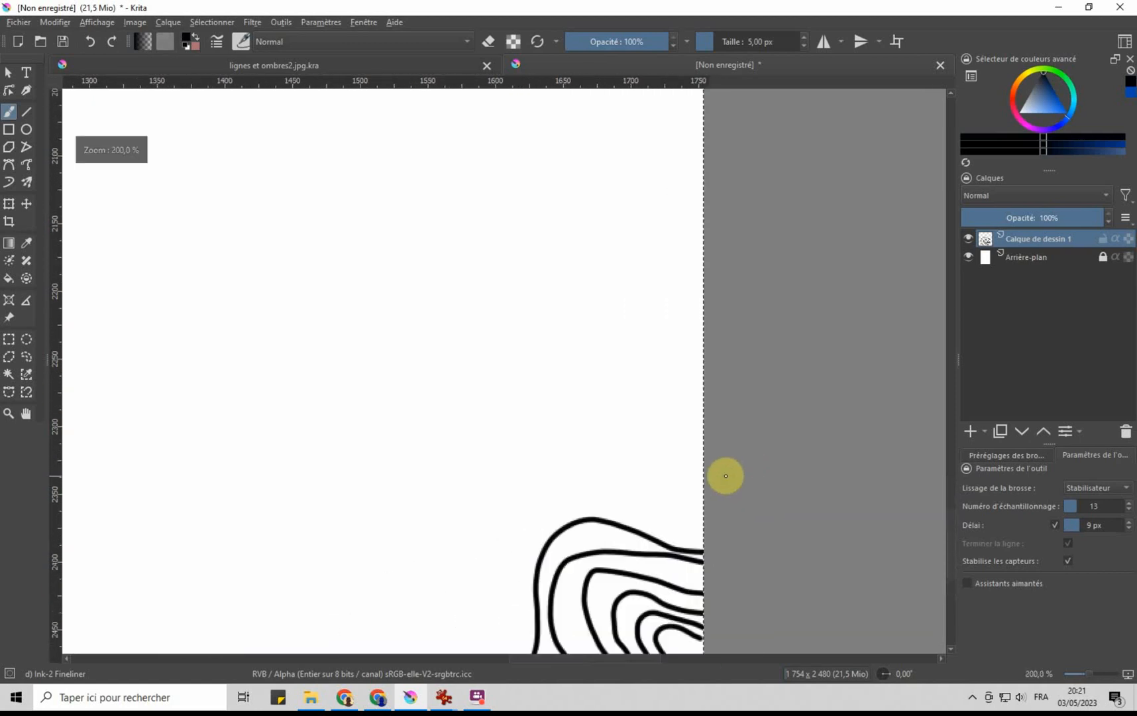
scroll(702, 465, up, 2)
scroll(706, 464, down, 4)
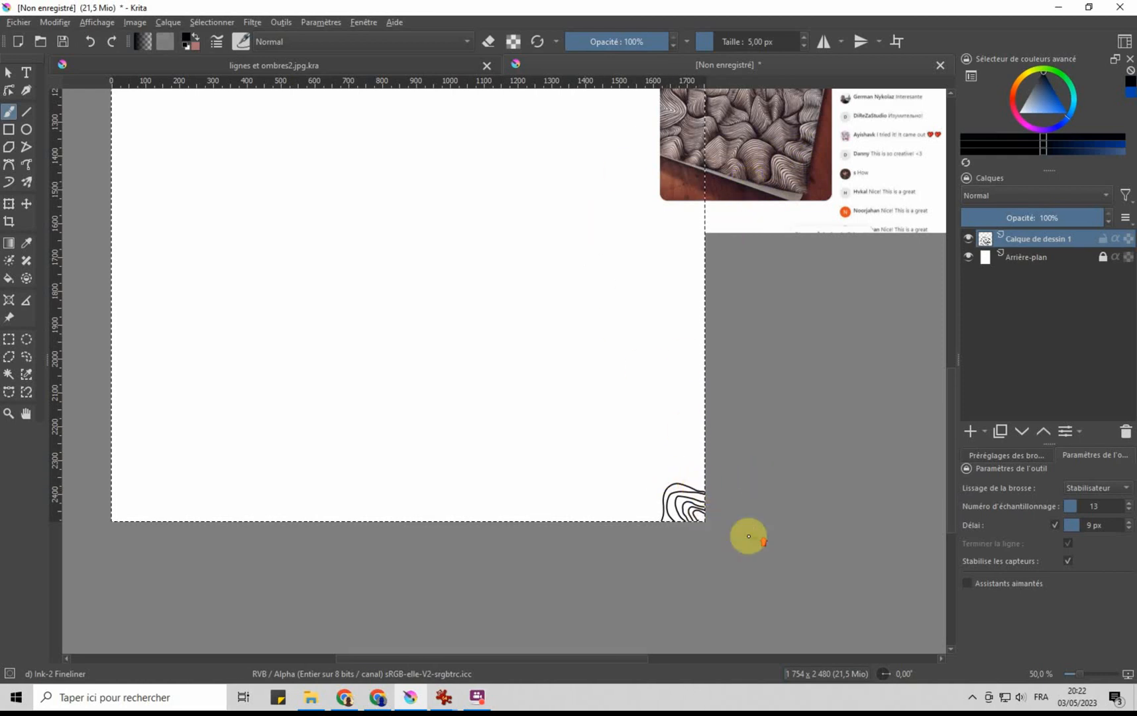
scroll(755, 537, up, 4)
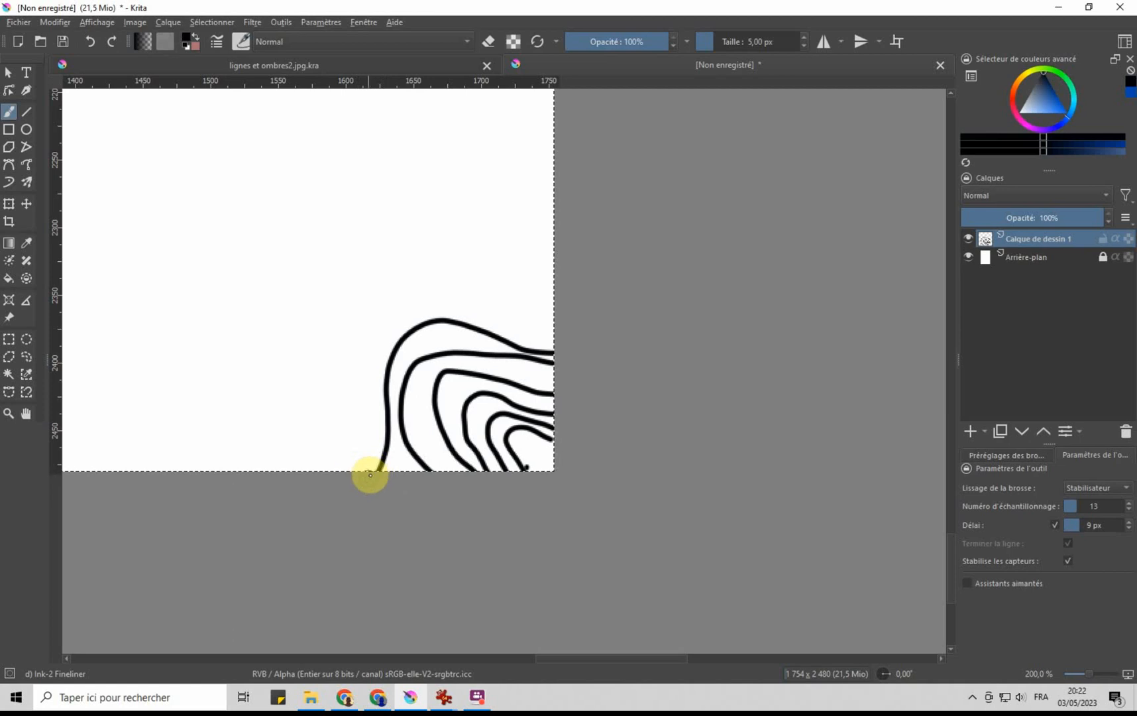
mouse_move(366, 476)
mouse_down()
mouse_move(333, 312)
mouse_move(344, 285)
mouse_move(384, 273)
mouse_move(525, 331)
mouse_move(543, 317)
mouse_move(429, 257)
mouse_move(329, 247)
mouse_move(290, 272)
mouse_move(319, 346)
mouse_move(362, 403)
mouse_move(372, 514)
mouse_up()
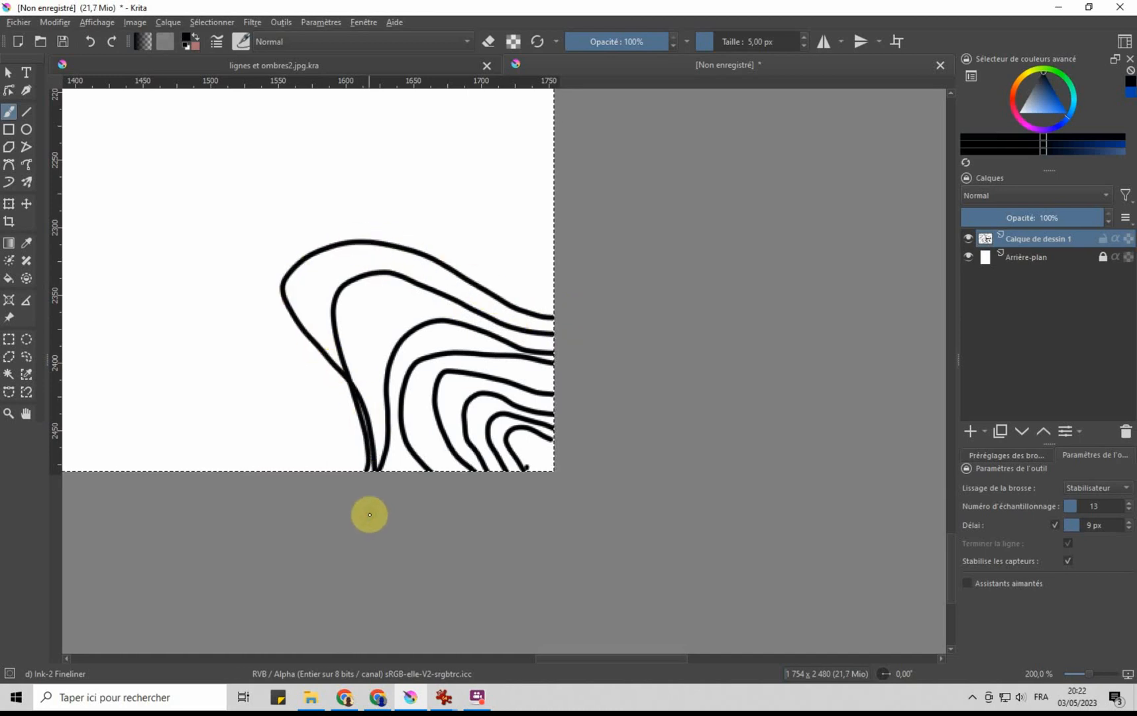
key(ctrl+z)
mouse_move(553, 309)
mouse_down()
mouse_move(522, 318)
mouse_move(380, 248)
mouse_move(319, 233)
mouse_move(299, 285)
mouse_move(330, 367)
mouse_move(355, 523)
mouse_move(386, 503)
mouse_up()
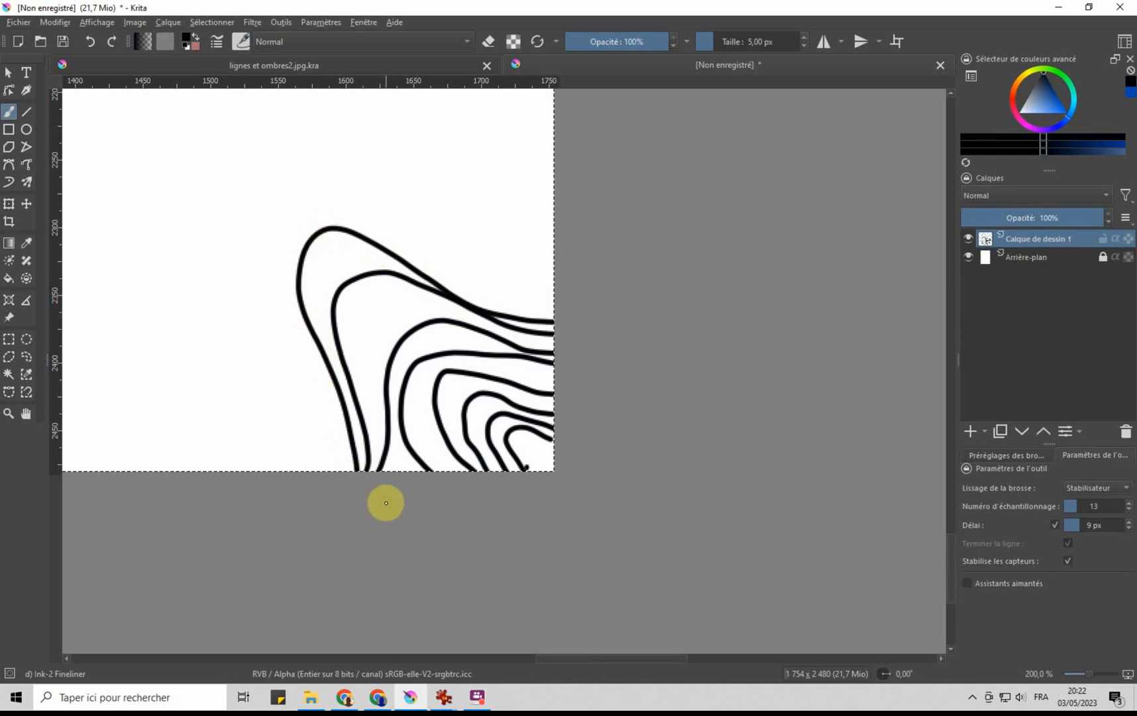
mouse_move(336, 459)
mouse_down()
mouse_move(262, 313)
mouse_move(251, 223)
mouse_move(268, 203)
mouse_move(381, 210)
mouse_move(445, 259)
mouse_move(527, 274)
mouse_move(622, 254)
mouse_up()
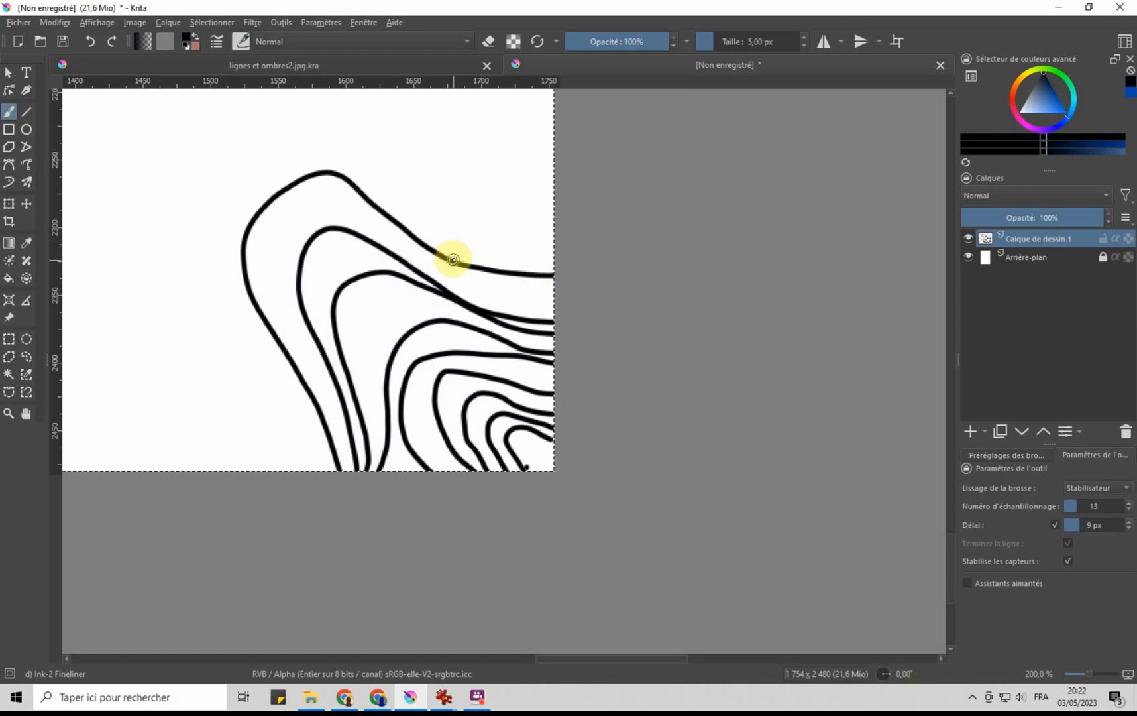
Step: Draw a second group of four nested arches from the outermost corner curve to the page's right edge
mouse_move(453, 260)
mouse_down()
mouse_move(457, 234)
mouse_move(498, 190)
mouse_move(592, 248)
mouse_up()
mouse_move(494, 268)
mouse_down()
mouse_move(509, 243)
mouse_move(542, 252)
mouse_up()
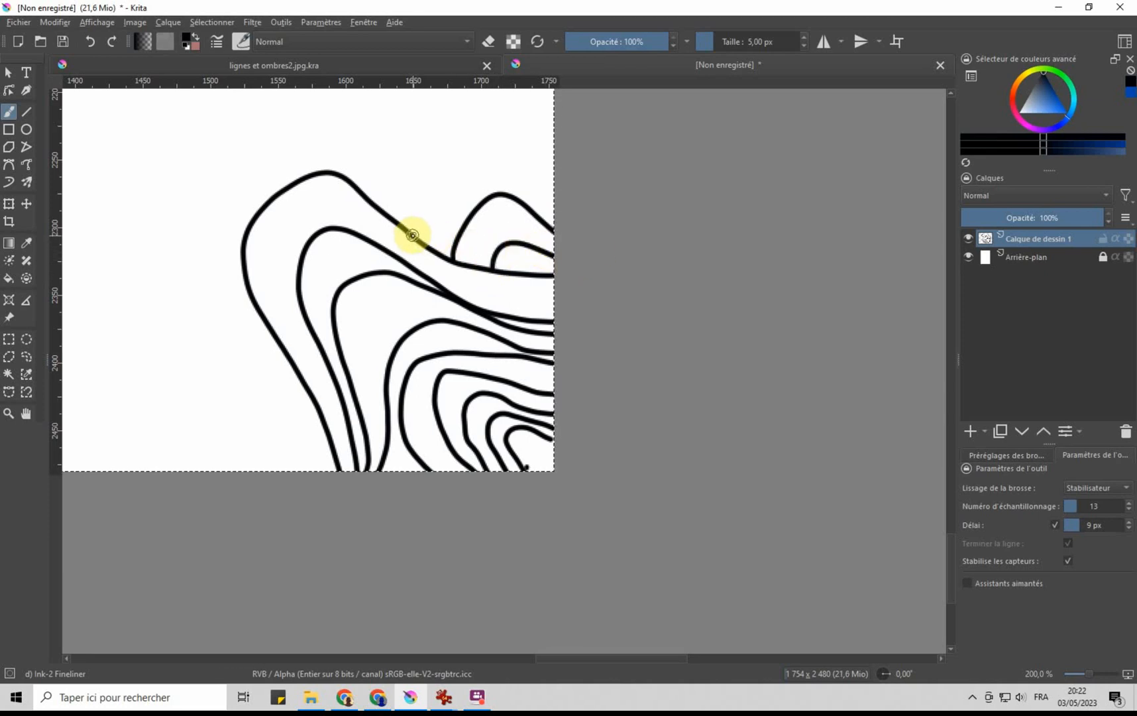
mouse_move(412, 234)
mouse_down()
mouse_move(449, 172)
mouse_move(493, 161)
mouse_move(604, 198)
mouse_up()
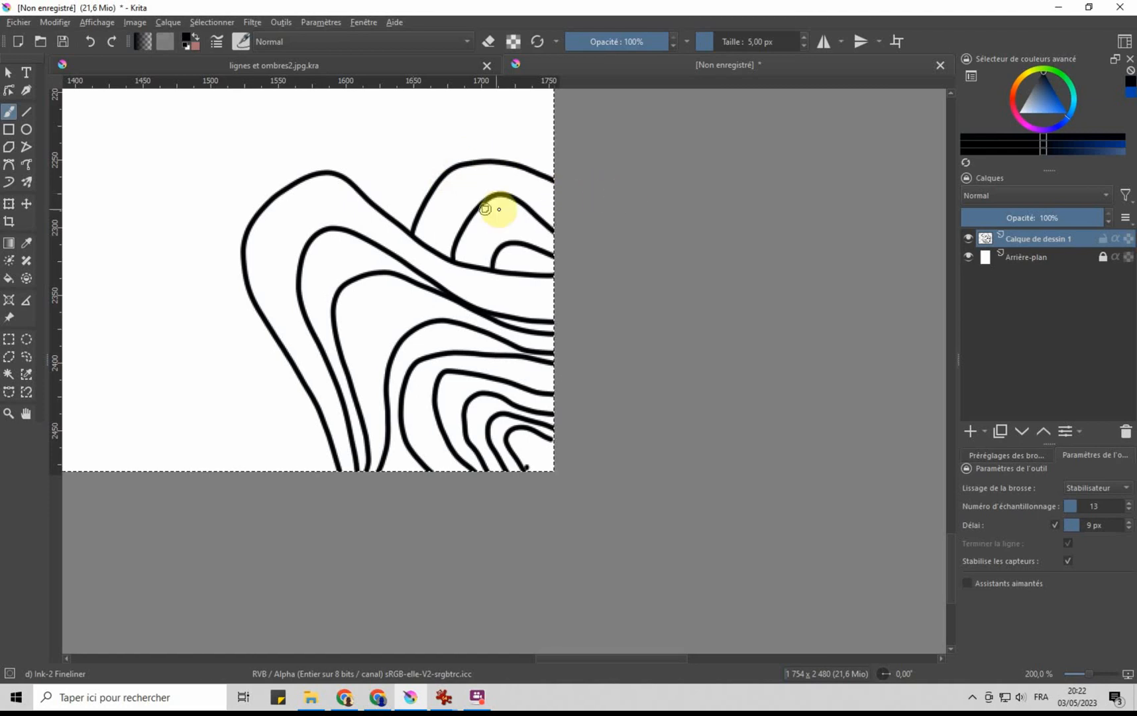
mouse_move(397, 219)
mouse_down()
mouse_move(406, 170)
mouse_move(505, 116)
mouse_move(586, 95)
mouse_up()
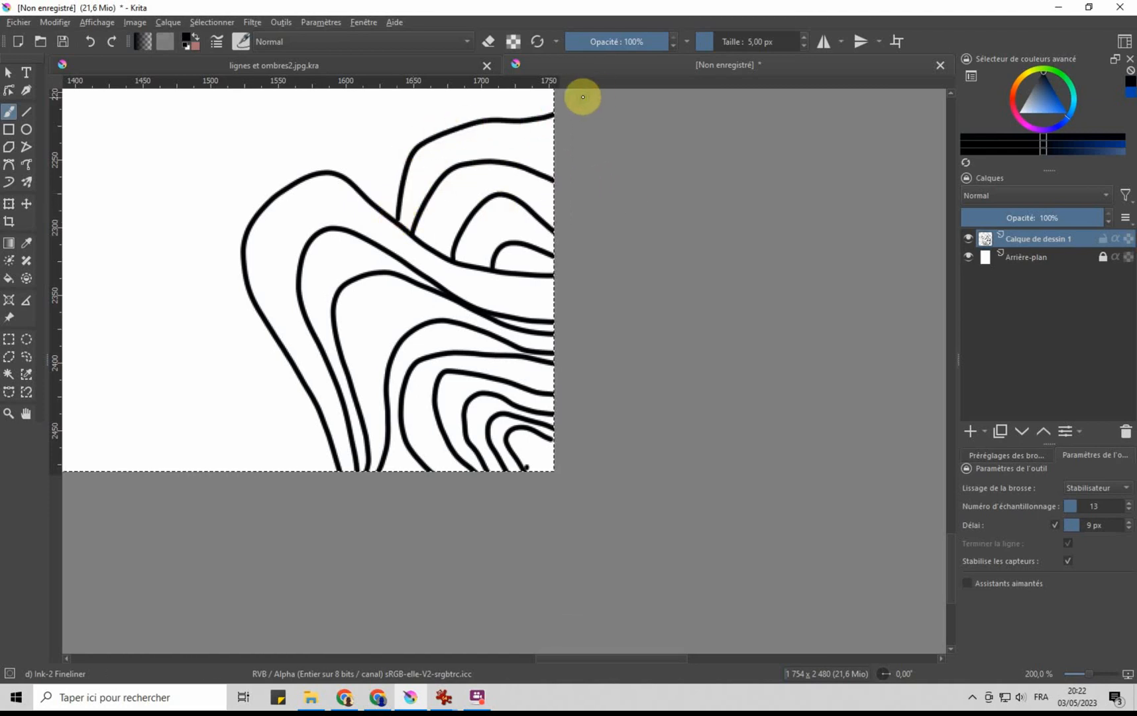
Step: Try filling the outermost band of the arch group with black using the Fill tool, and undo the fill
scroll(583, 106, down, 2)
scroll(657, 245, down, 2)
scroll(637, 171, up, 3)
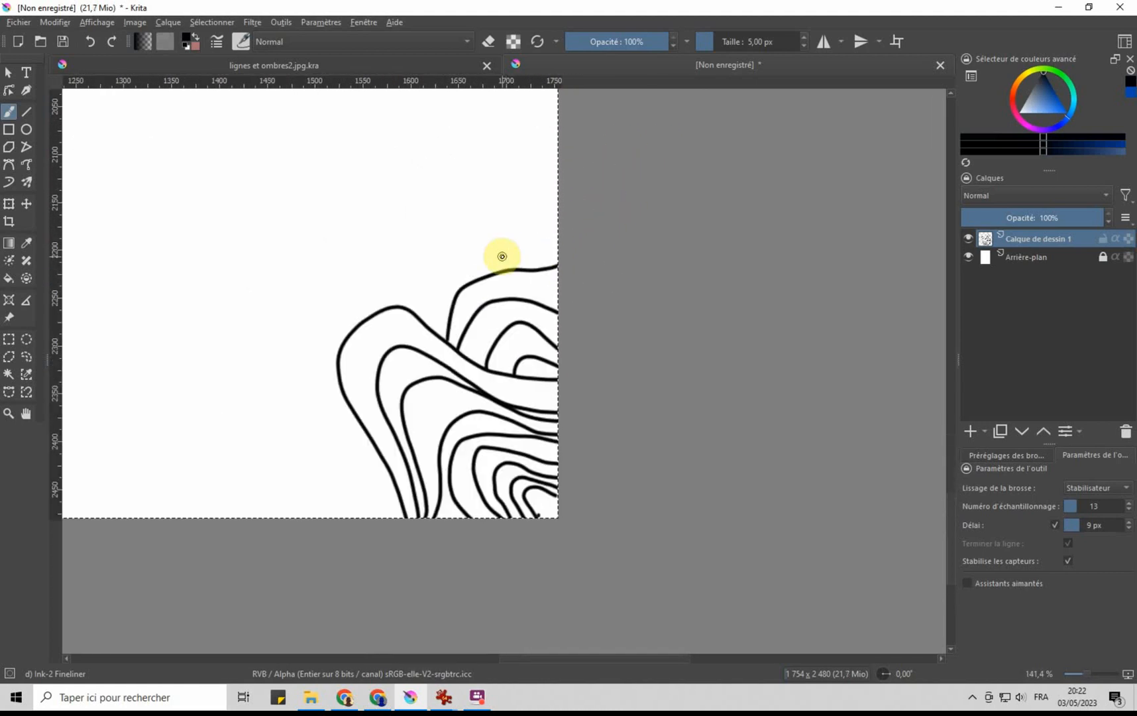
click(8, 281)
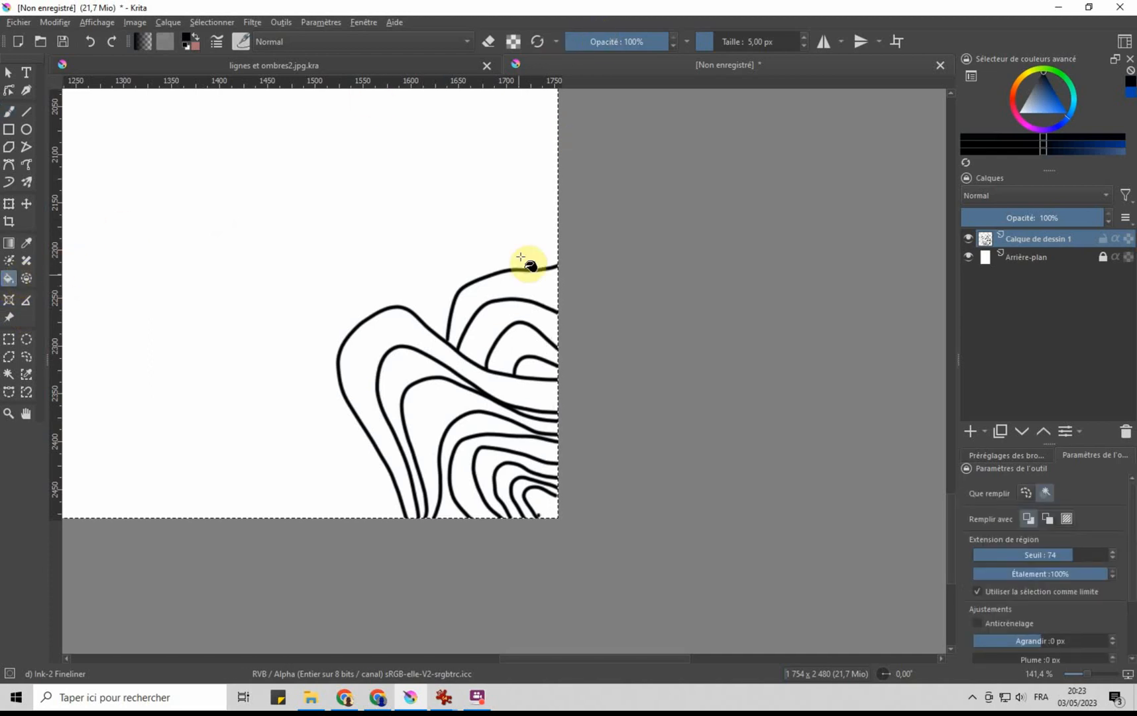
click(521, 283)
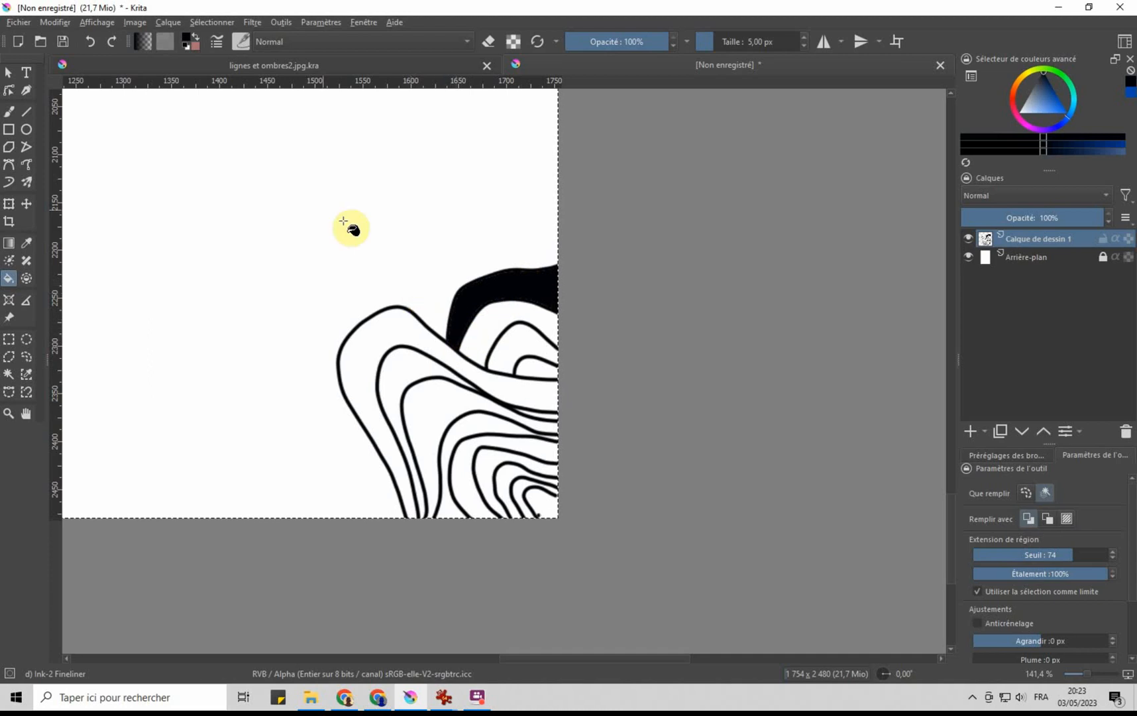
key(ctrl+z)
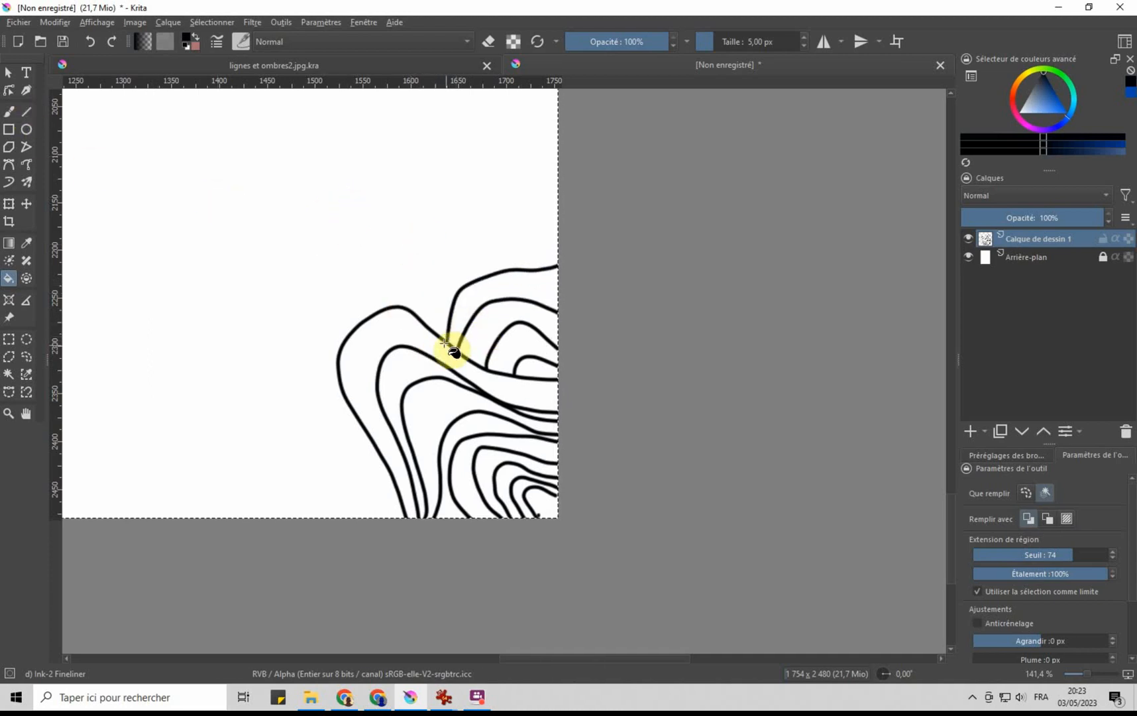
Step: With the Freehand Brush, draw a fifth, larger curve around the arch group, from the corner group's outline to the page's right edge
click(10, 114)
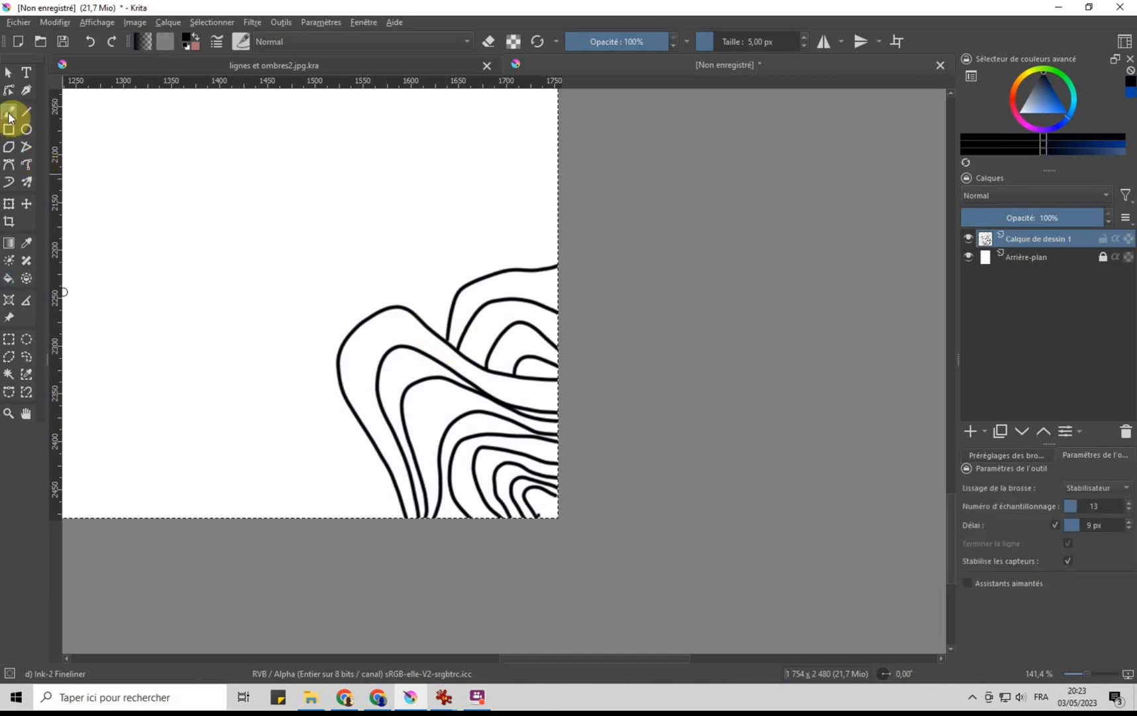
scroll(310, 279, up, 1)
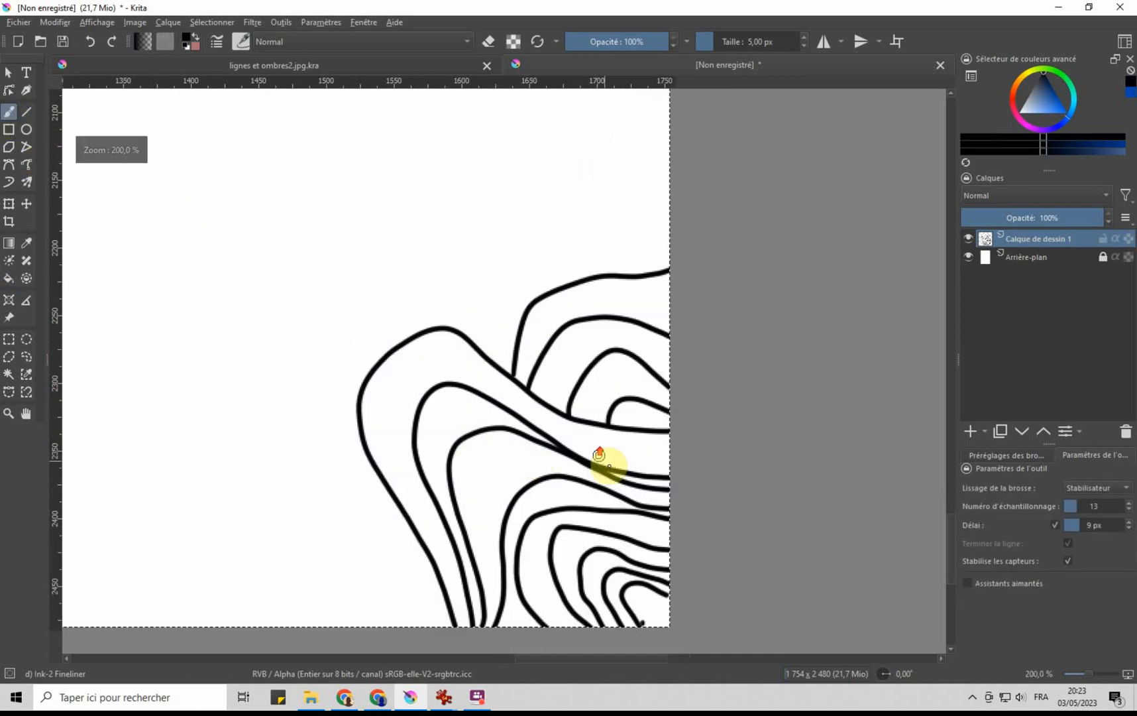
scroll(536, 352, up, 1)
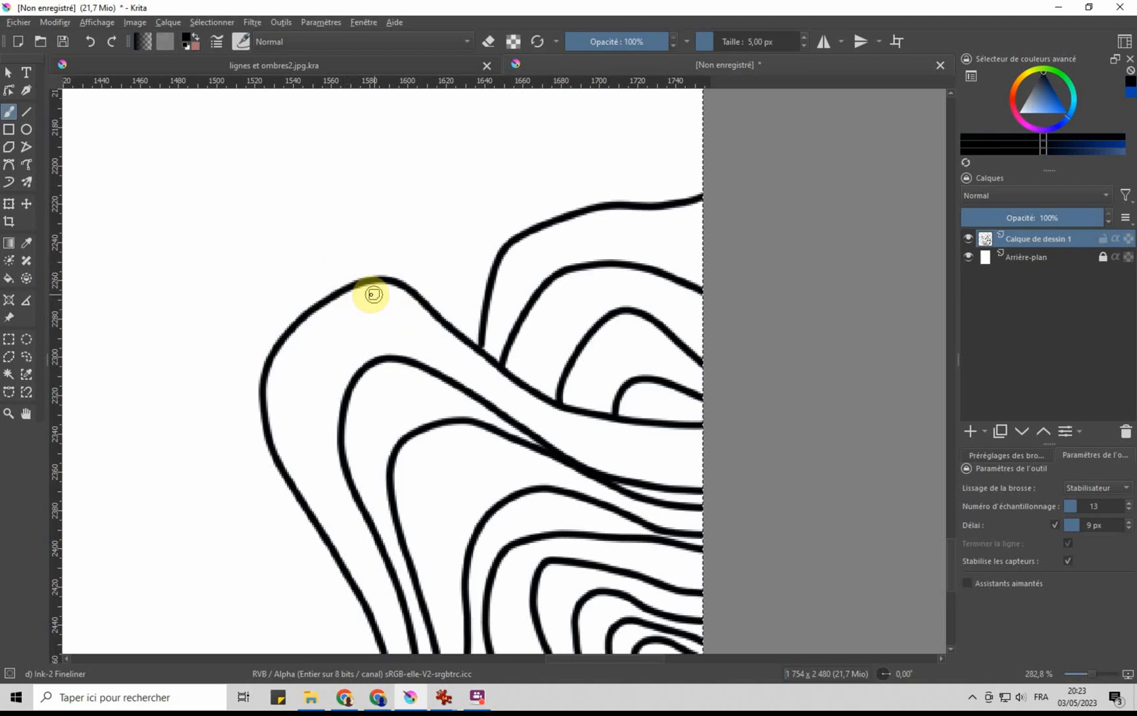
mouse_move(439, 322)
mouse_down()
mouse_move(436, 286)
mouse_move(474, 207)
mouse_move(624, 141)
mouse_move(728, 56)
mouse_up()
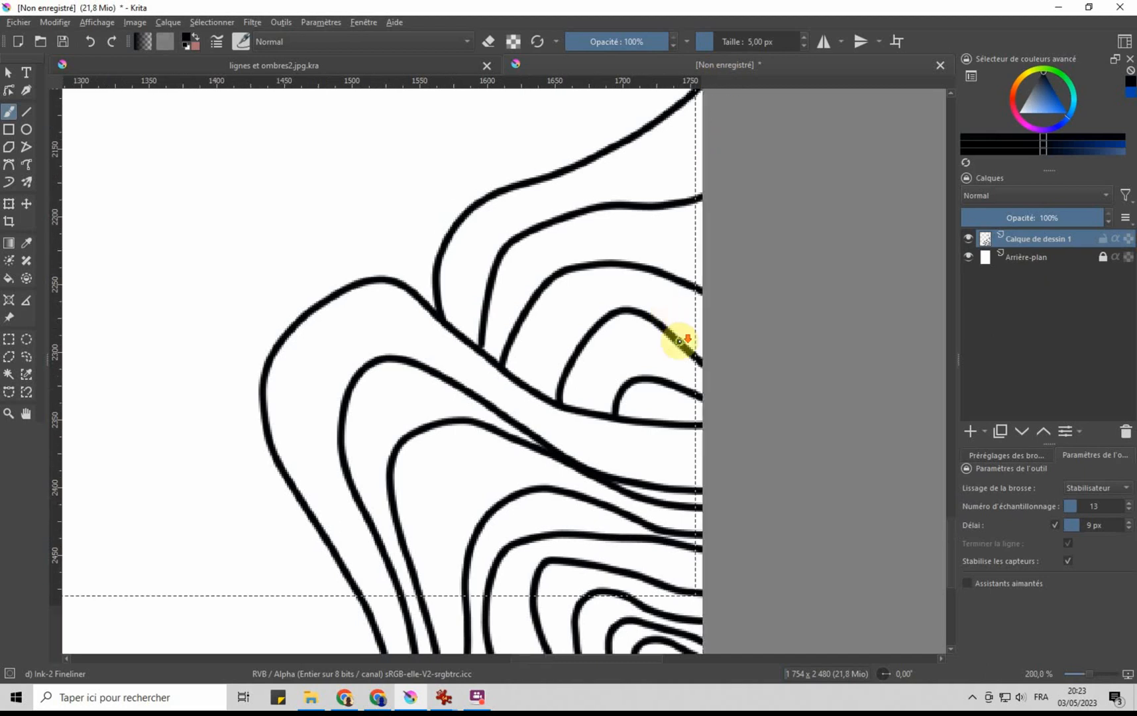
Step: Draw a third group of six nested arches rising from the page's bottom edge, beside the corner group
scroll(680, 338, down, 2)
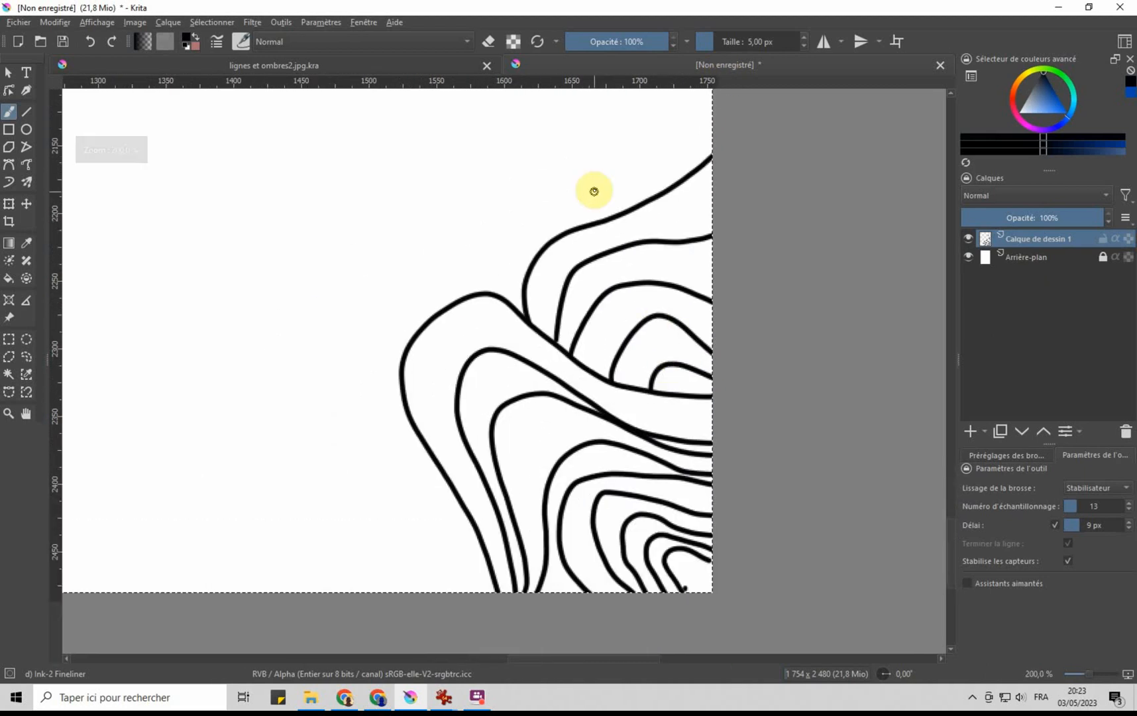
scroll(586, 239, down, 1)
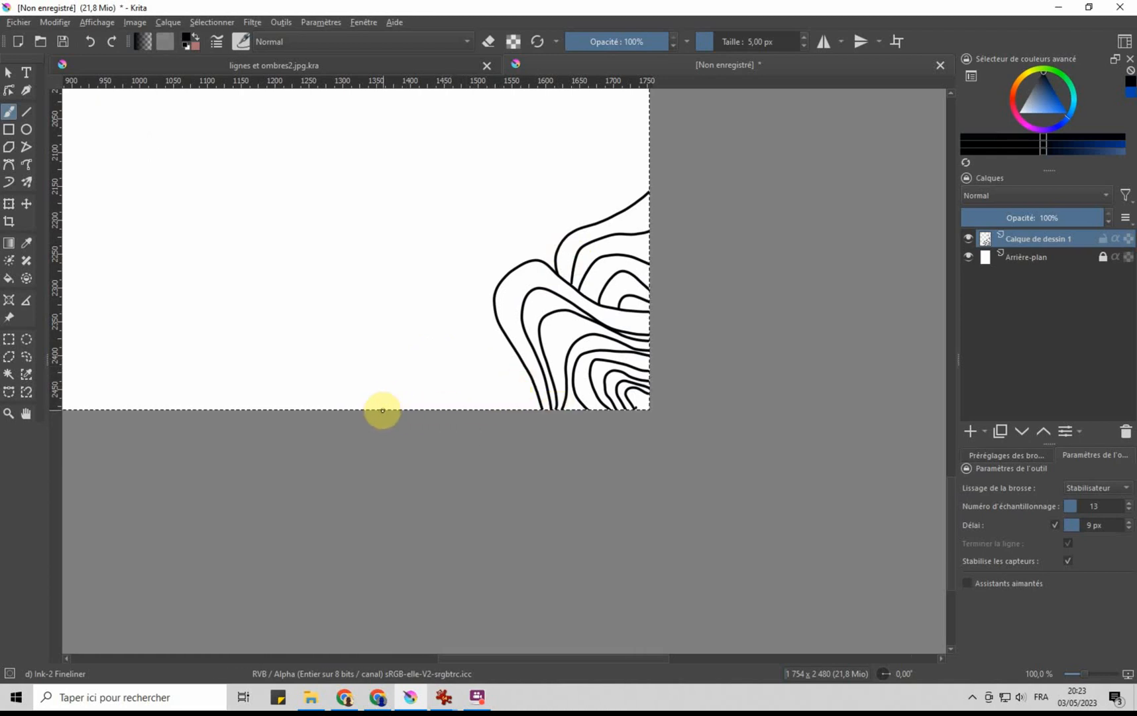
mouse_move(387, 391)
mouse_down()
mouse_move(432, 360)
mouse_move(436, 427)
mouse_up()
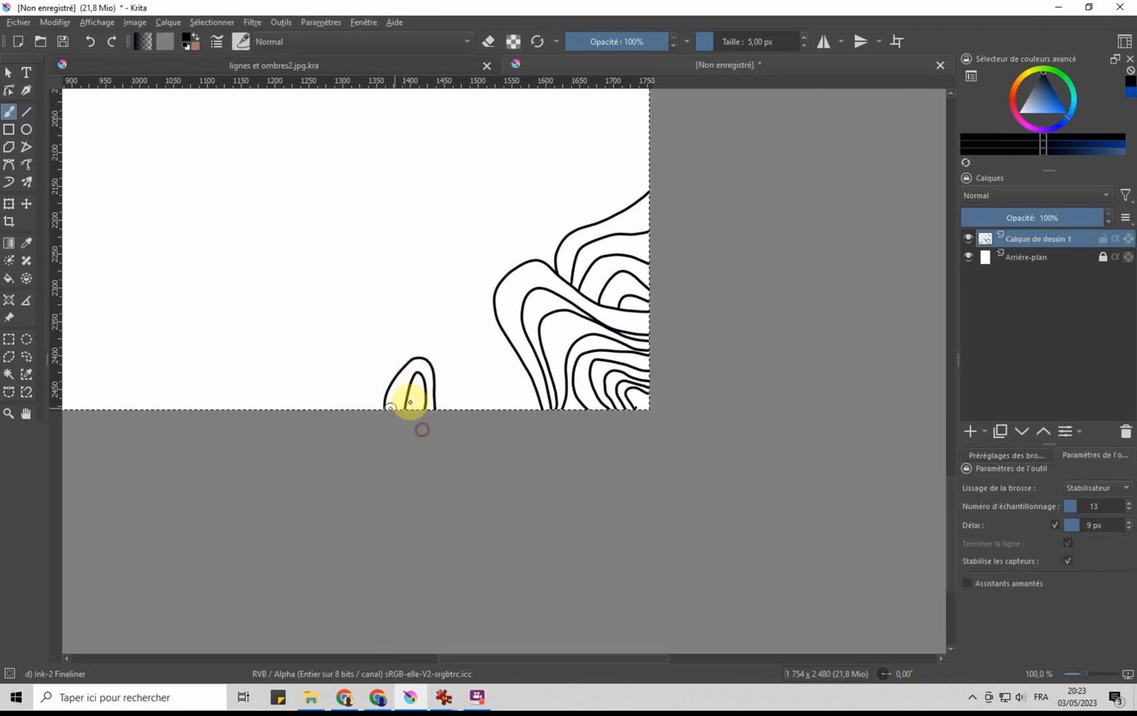
mouse_move(378, 378)
mouse_down()
mouse_move(429, 325)
mouse_move(461, 434)
mouse_up()
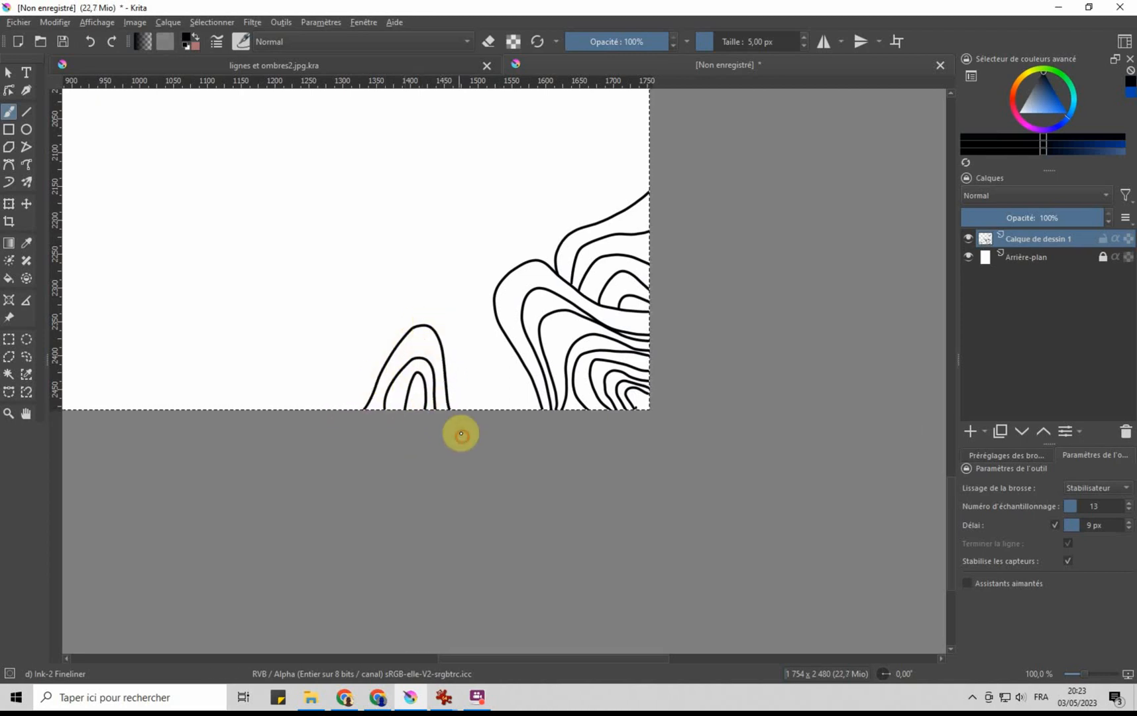
mouse_move(346, 404)
mouse_down()
mouse_move(419, 279)
mouse_move(473, 410)
mouse_up()
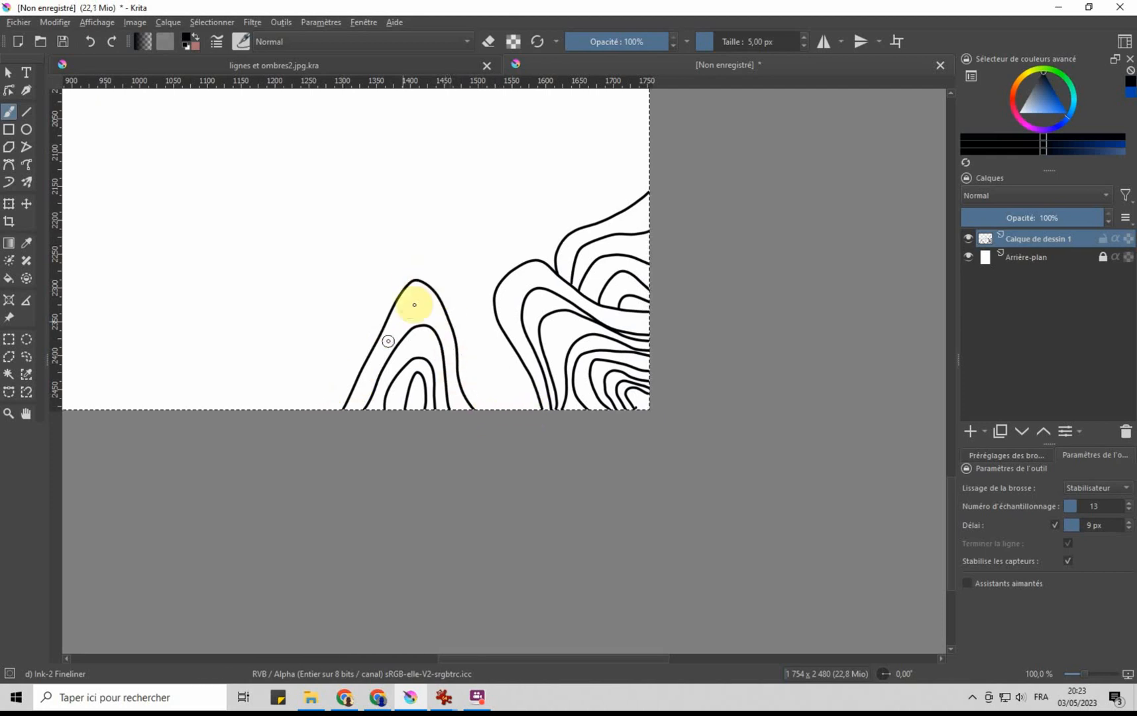
mouse_move(340, 379)
mouse_down()
mouse_move(402, 231)
mouse_move(427, 239)
mouse_move(503, 414)
mouse_move(557, 451)
mouse_up()
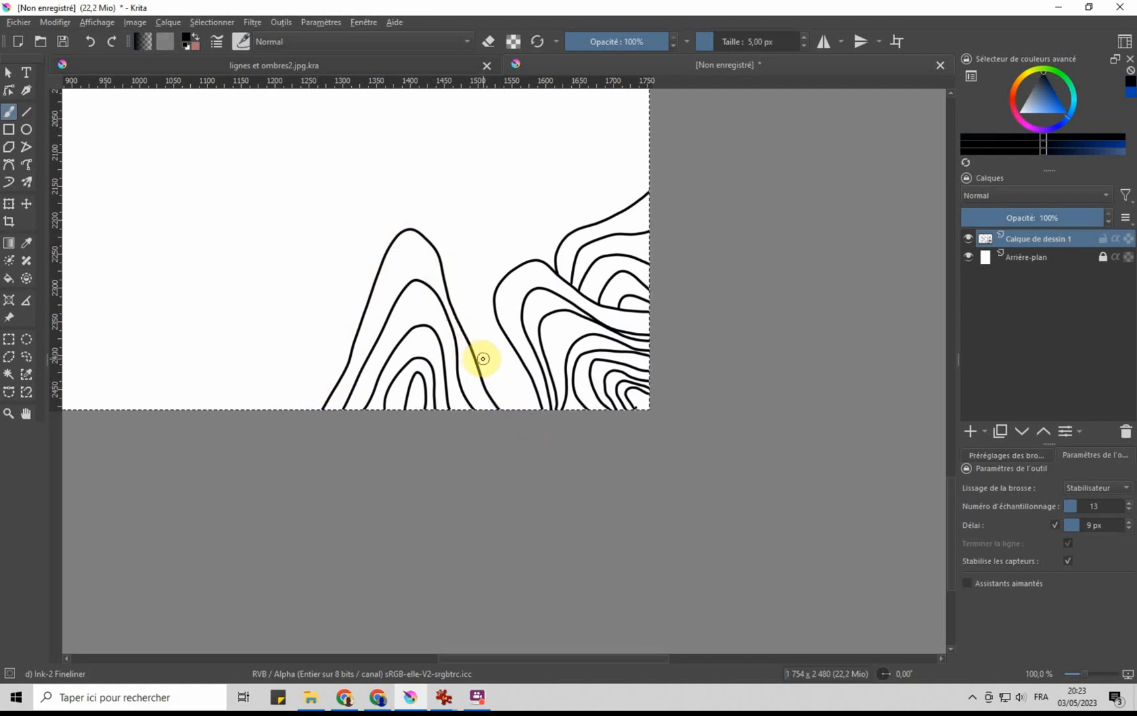
mouse_move(518, 412)
mouse_down()
mouse_move(453, 237)
mouse_move(417, 211)
mouse_move(390, 212)
mouse_move(312, 373)
mouse_up()
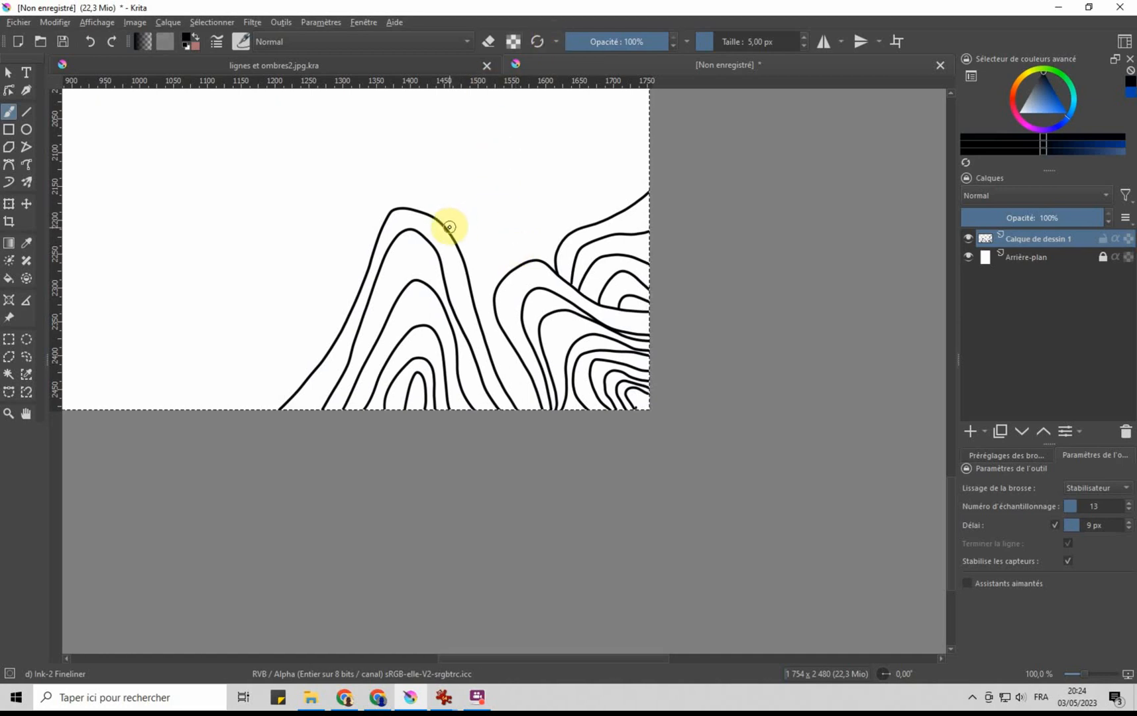
Step: Draw a loop on the right flank of the tallest arch, join its upper end to the outline, and nest two smaller loops inside
mouse_move(451, 231)
mouse_down()
mouse_move(485, 211)
mouse_move(504, 224)
mouse_move(503, 247)
mouse_move(469, 290)
mouse_move(460, 240)
mouse_move(438, 232)
mouse_up()
scroll(436, 232, up, 3)
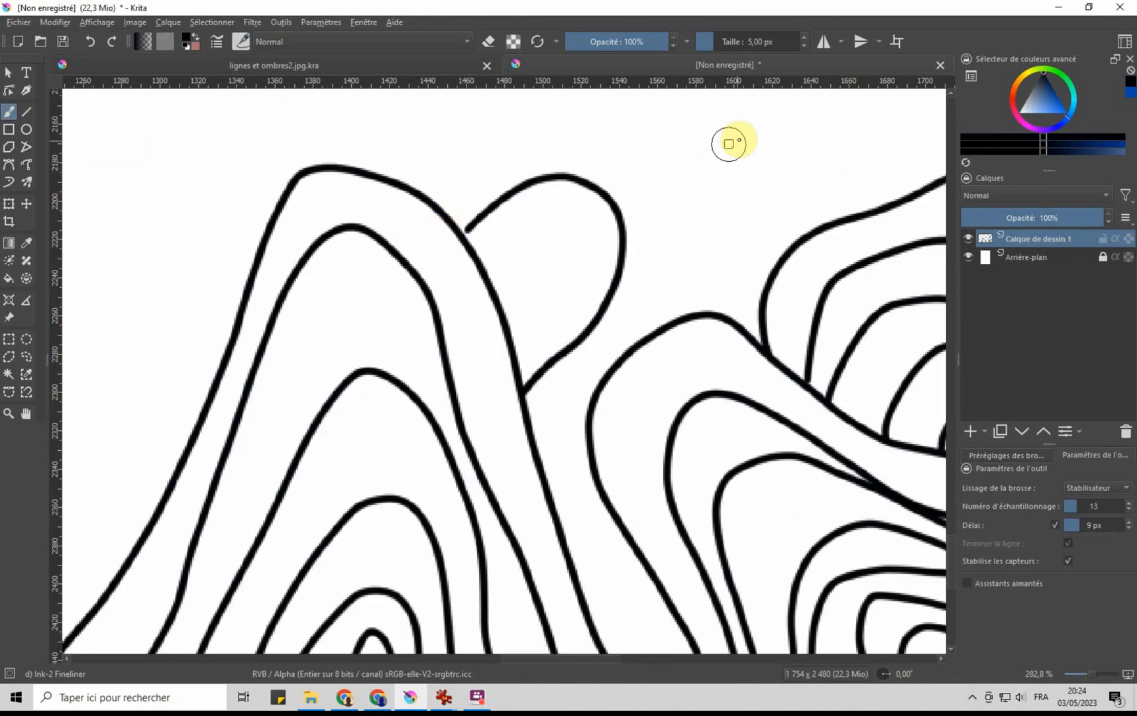
drag(457, 234, 461, 239)
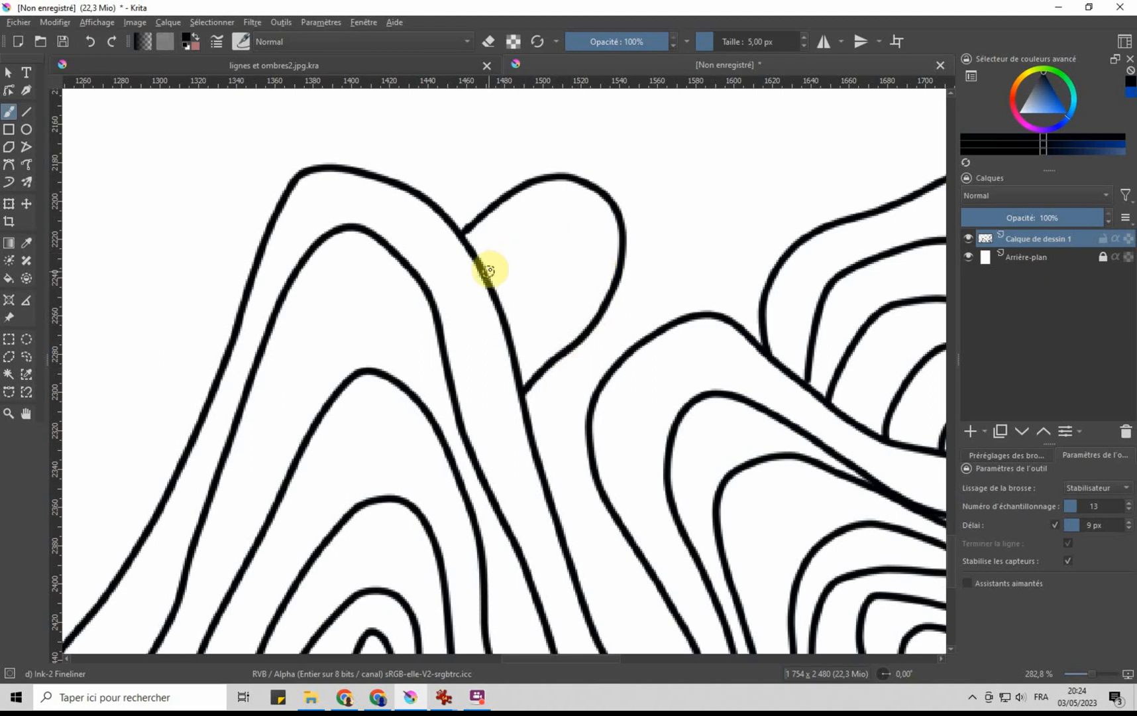
mouse_move(487, 272)
mouse_down()
mouse_move(543, 250)
mouse_move(551, 281)
mouse_move(509, 339)
mouse_up()
mouse_move(474, 251)
mouse_down()
mouse_move(563, 217)
mouse_move(577, 275)
mouse_move(511, 366)
mouse_up()
Step: Enclose the flank loops in three larger curves, continuing the middle one behind the corner group's outline down to the tall arch
mouse_move(451, 222)
mouse_down()
mouse_move(497, 176)
mouse_move(576, 134)
mouse_move(625, 139)
mouse_move(645, 177)
mouse_move(639, 302)
mouse_move(540, 449)
mouse_up()
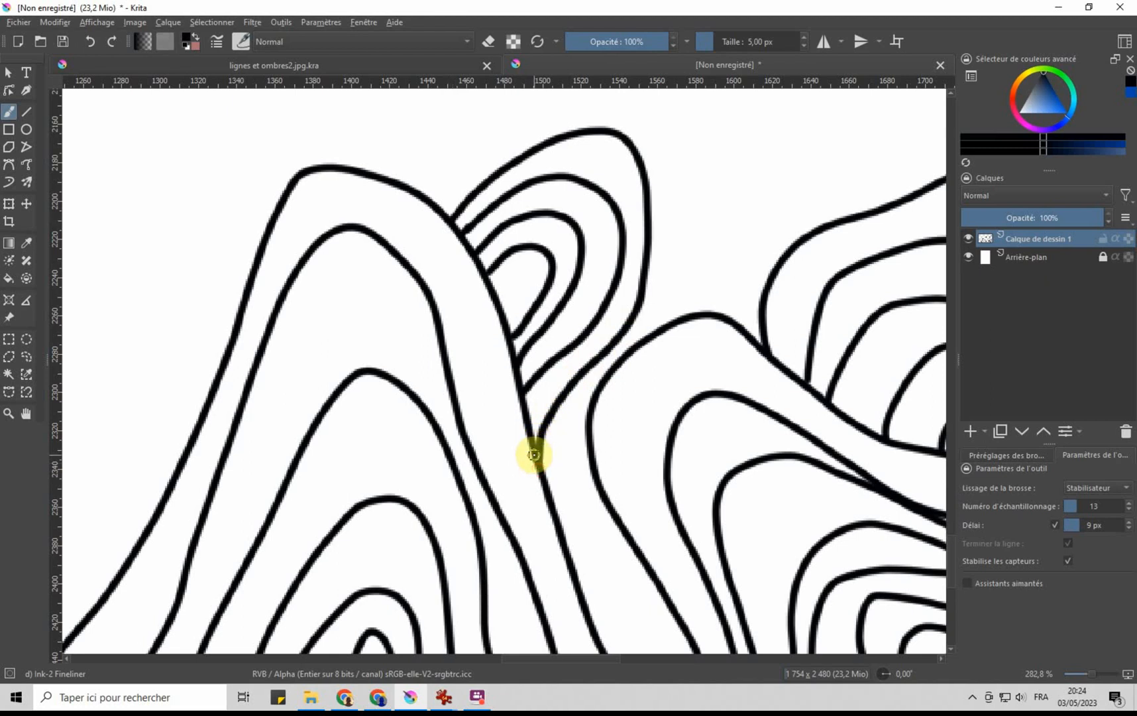
mouse_move(435, 200)
mouse_down()
mouse_move(483, 142)
mouse_move(560, 103)
mouse_move(632, 123)
mouse_move(672, 163)
mouse_move(683, 206)
mouse_move(644, 346)
mouse_up()
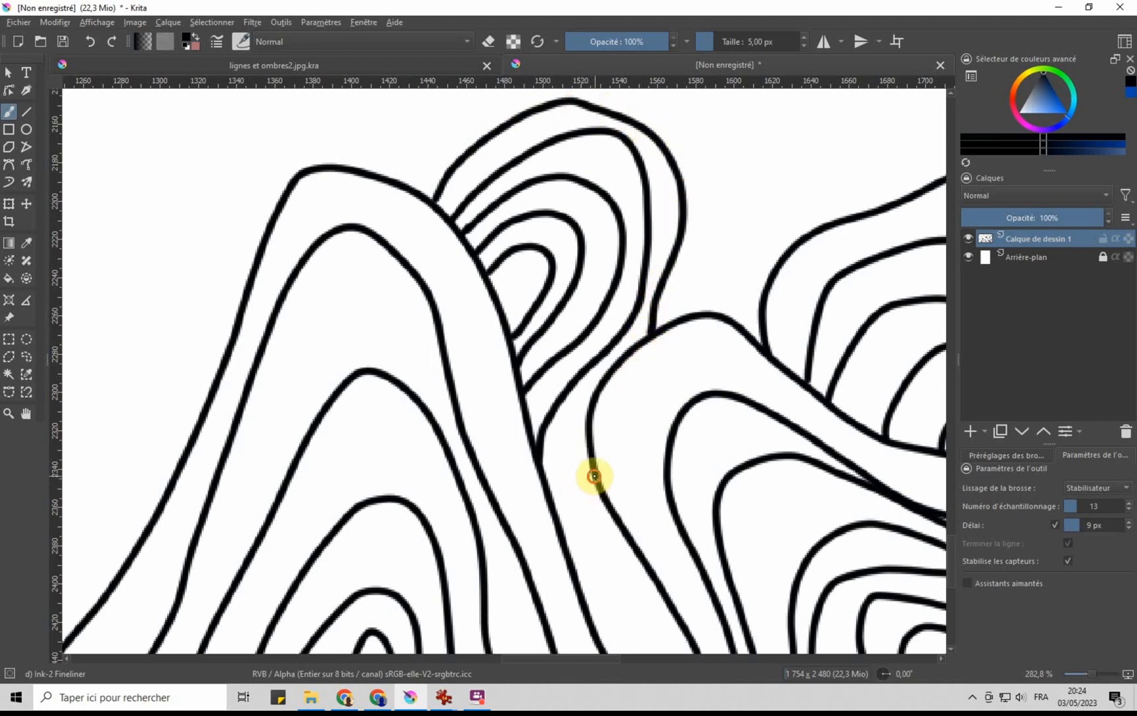
drag(594, 476, 574, 567)
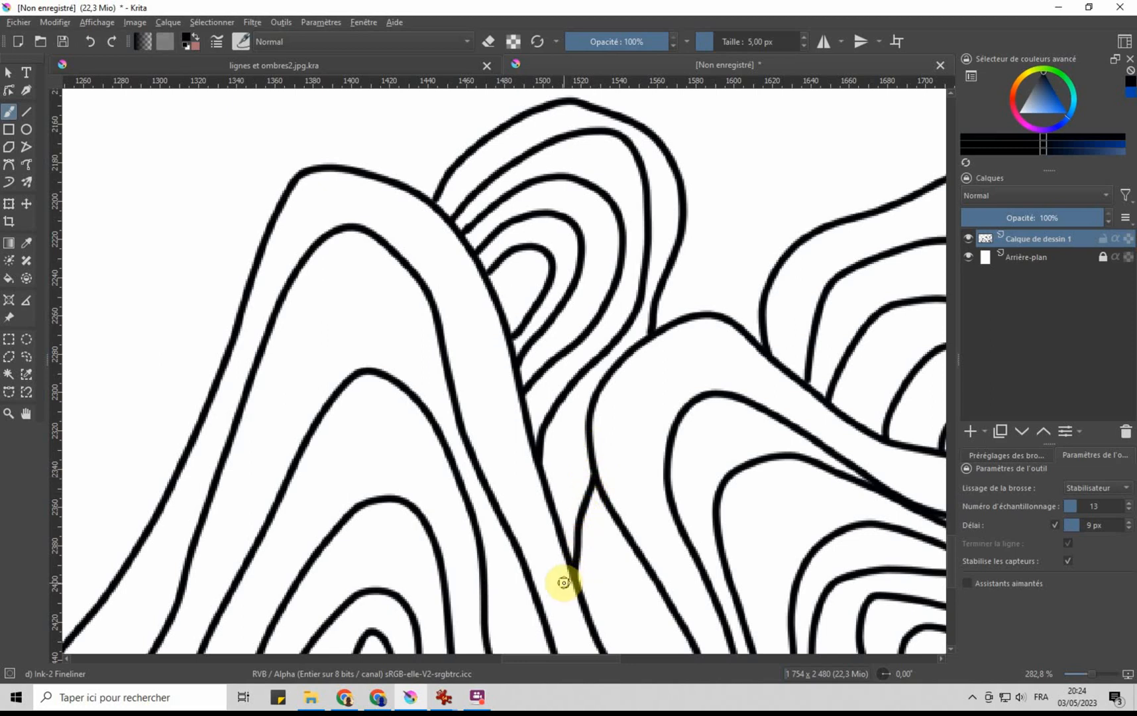
scroll(560, 556, down, 5)
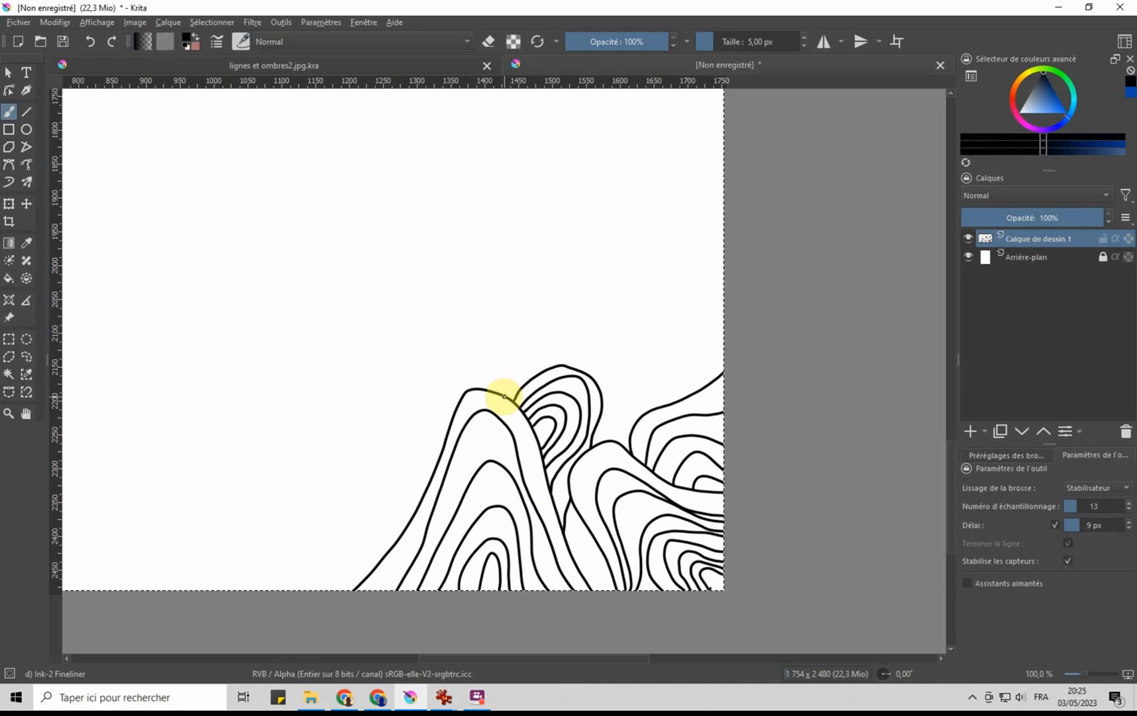
mouse_move(506, 396)
mouse_down()
mouse_move(523, 368)
mouse_move(581, 337)
mouse_move(612, 366)
mouse_move(606, 449)
mouse_move(608, 426)
mouse_up()
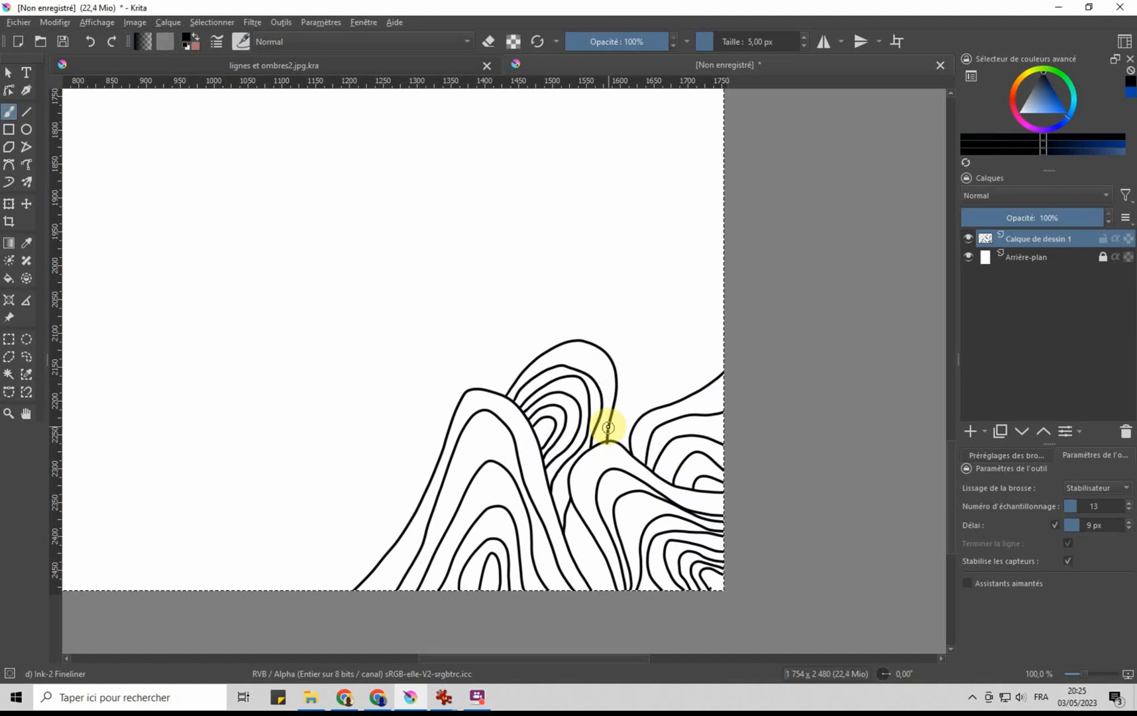
Step: Erase the outermost loop's overshoot below the corner group's outline using the Eraser Small brush at 4.37 px
scroll(608, 426, up, 4)
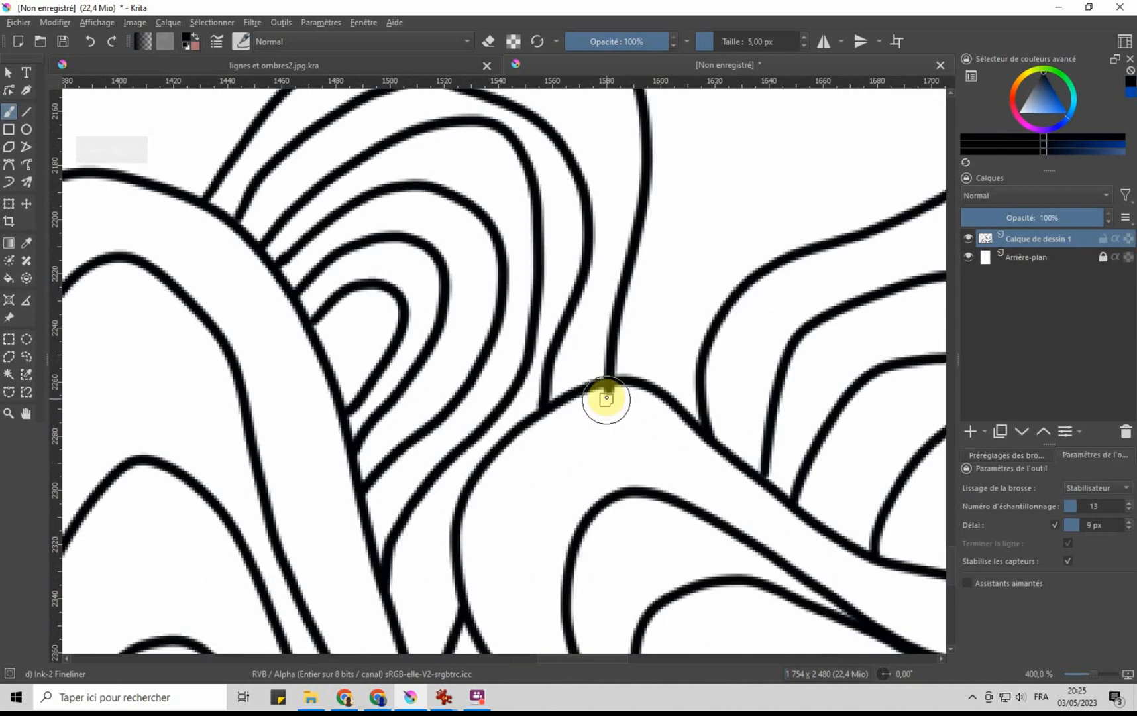
click(1014, 455)
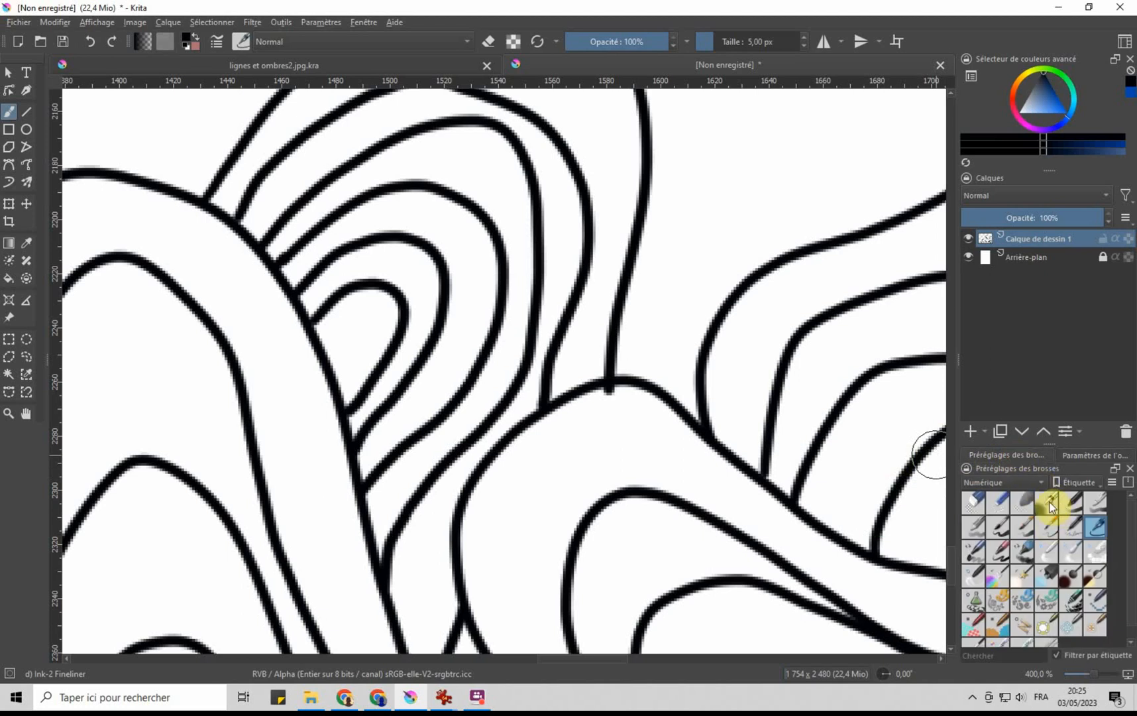
click(997, 505)
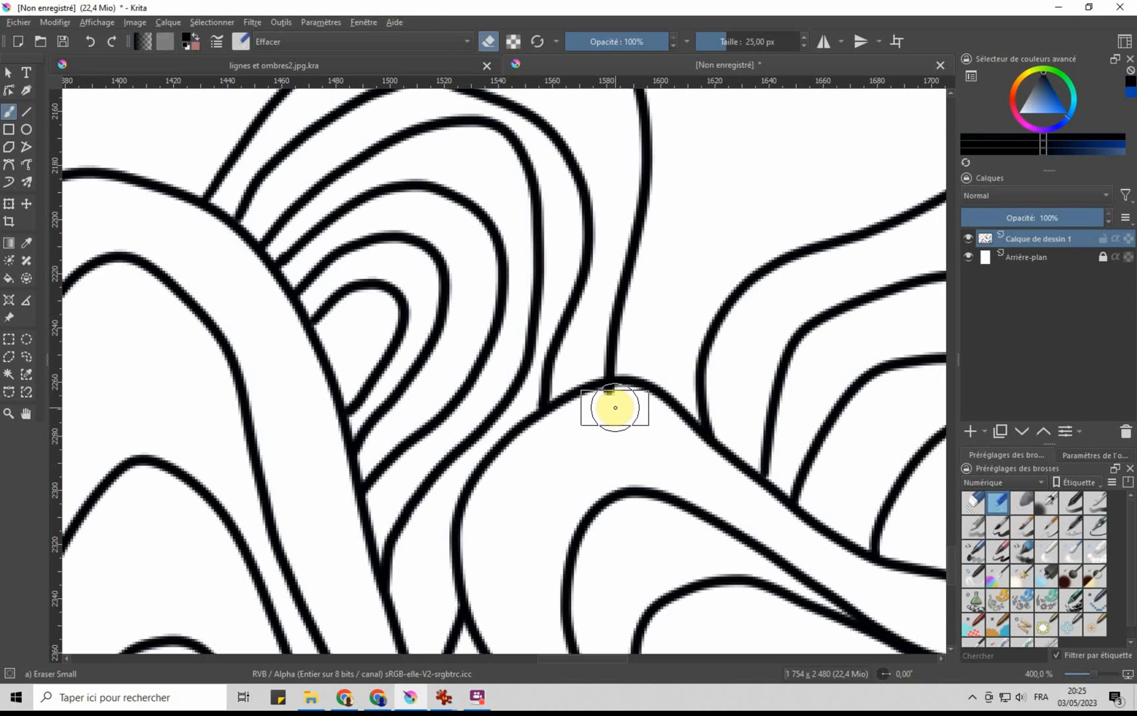
drag(726, 41, 704, 41)
mouse_move(610, 281)
mouse_down()
mouse_move(589, 409)
mouse_move(609, 393)
mouse_move(610, 411)
mouse_up()
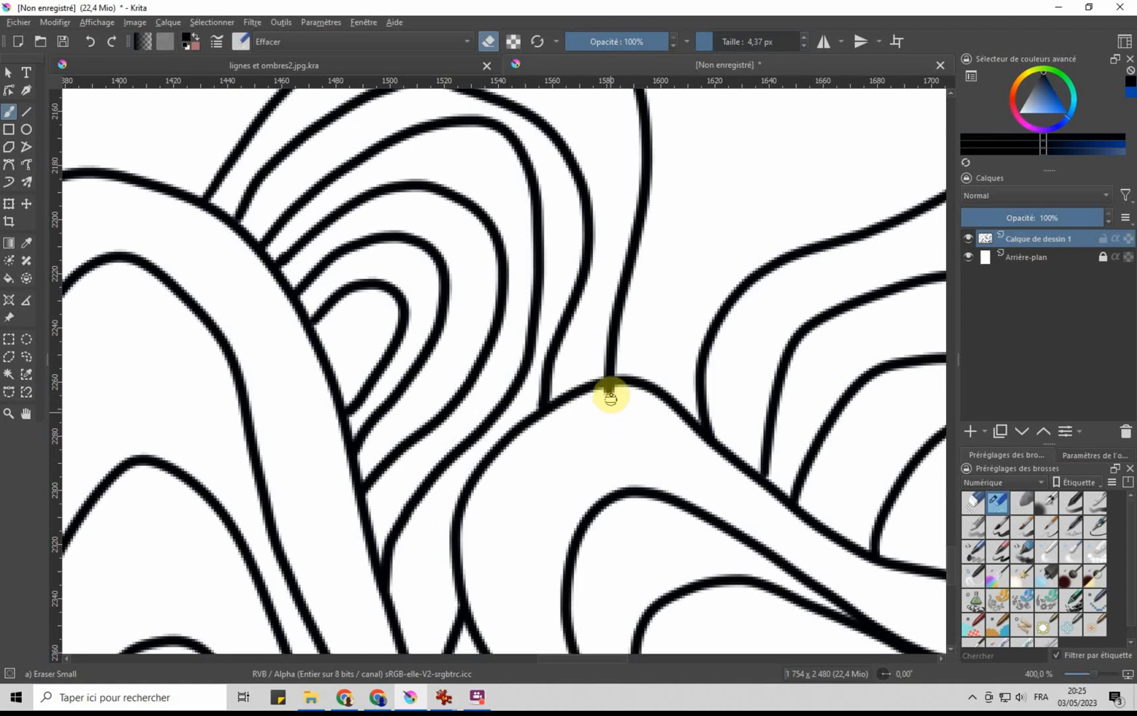
drag(608, 396, 610, 406)
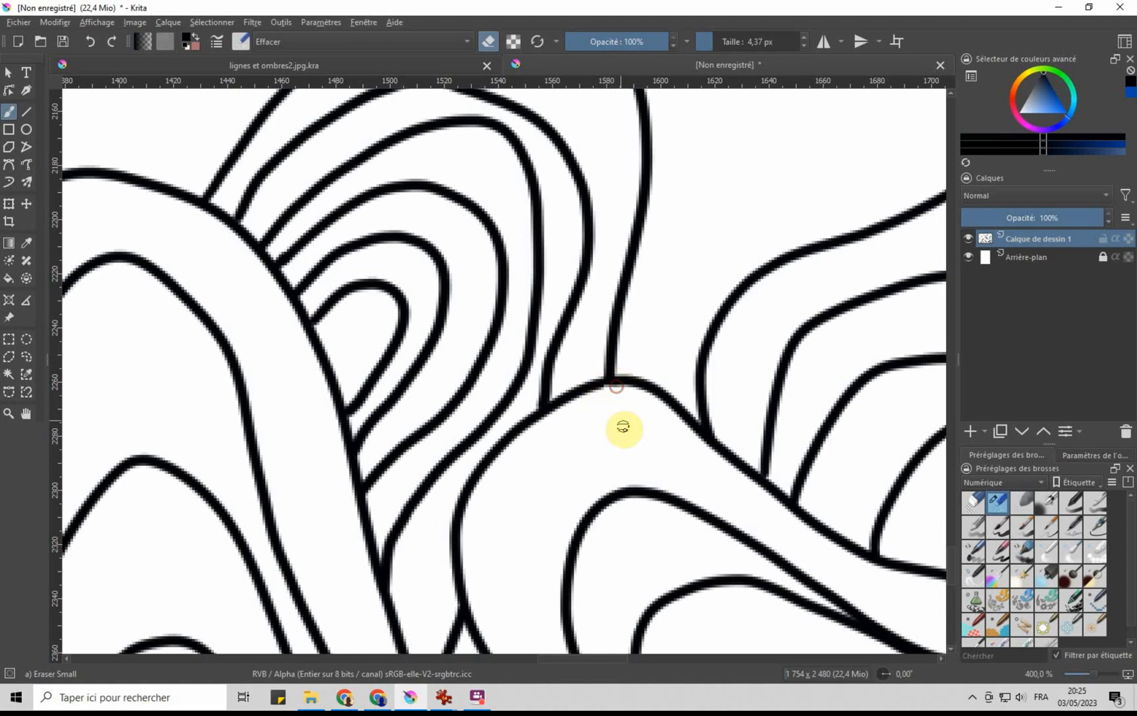
Step: Add a new paint layer above the line drawing and choose the Adjust Multiply brush with a size of 29 px
scroll(668, 324, down, 2)
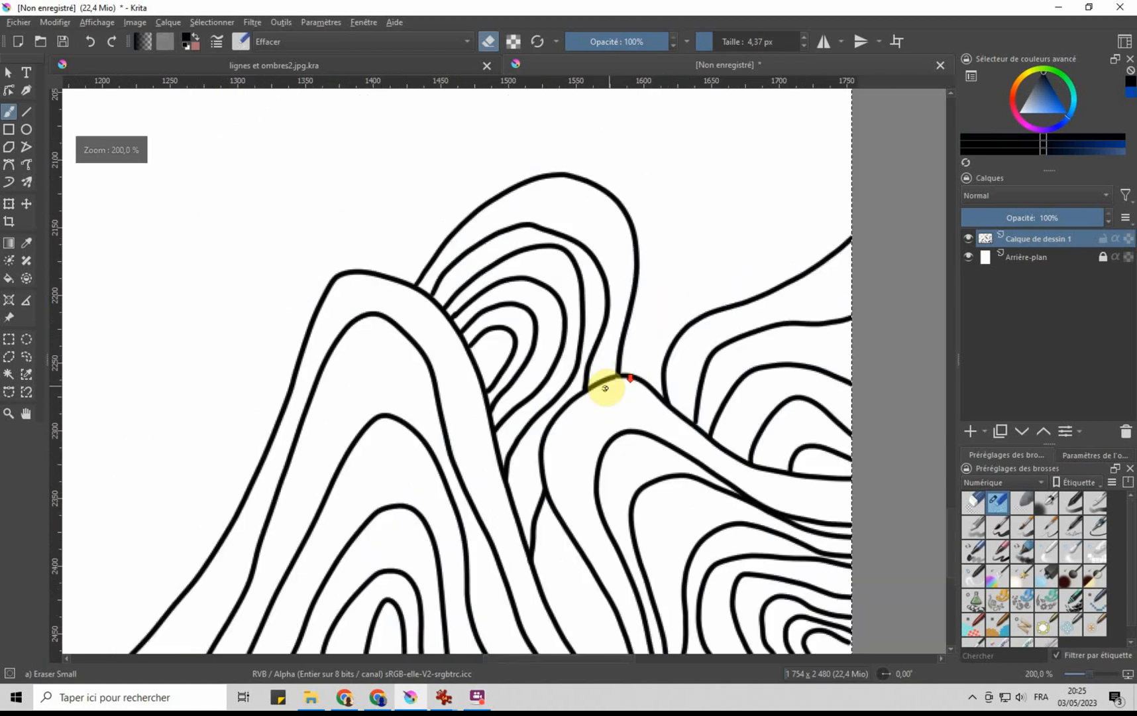
scroll(514, 388, down, 2)
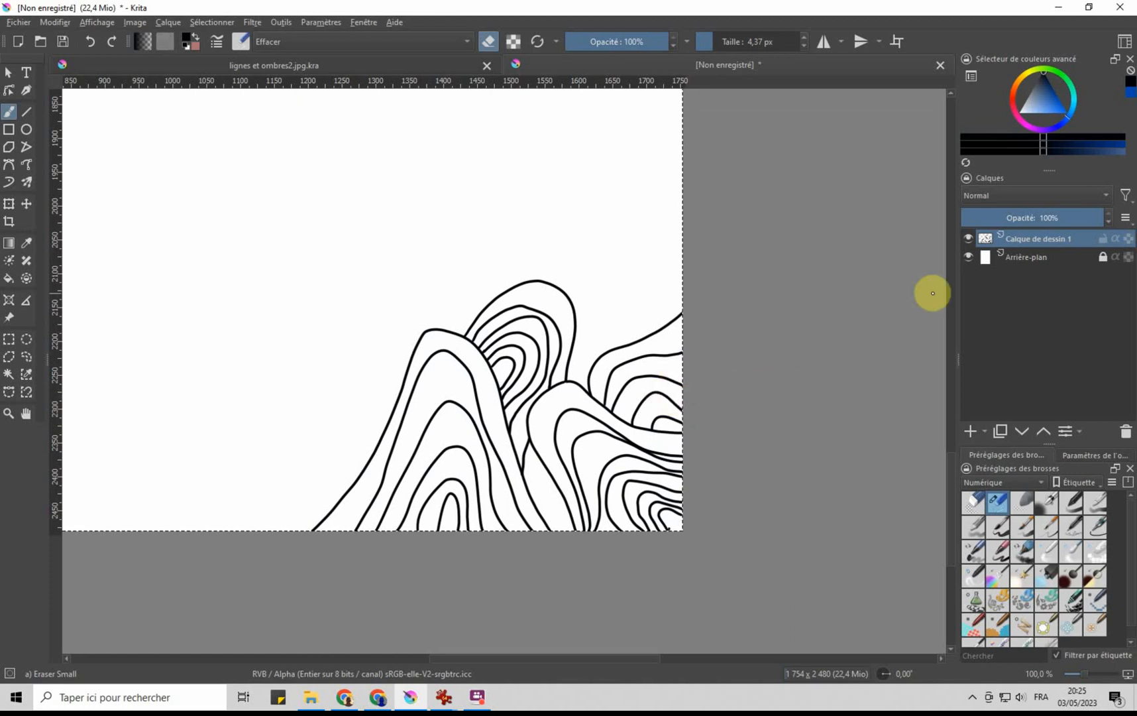
click(969, 431)
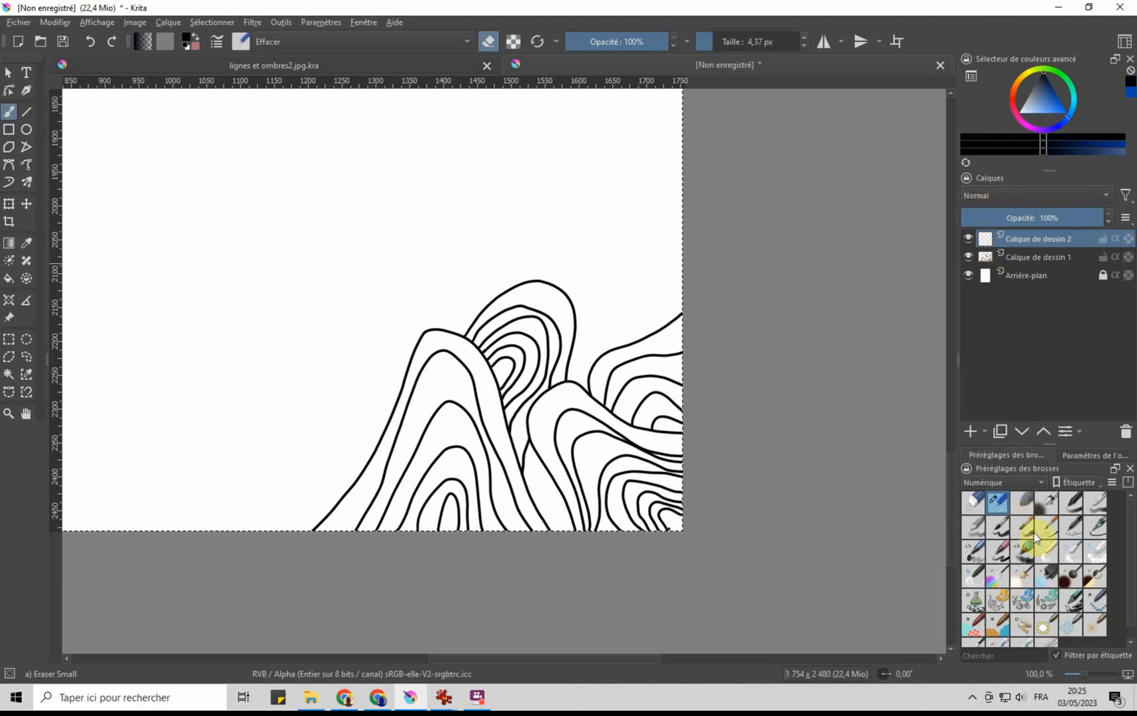
click(1068, 575)
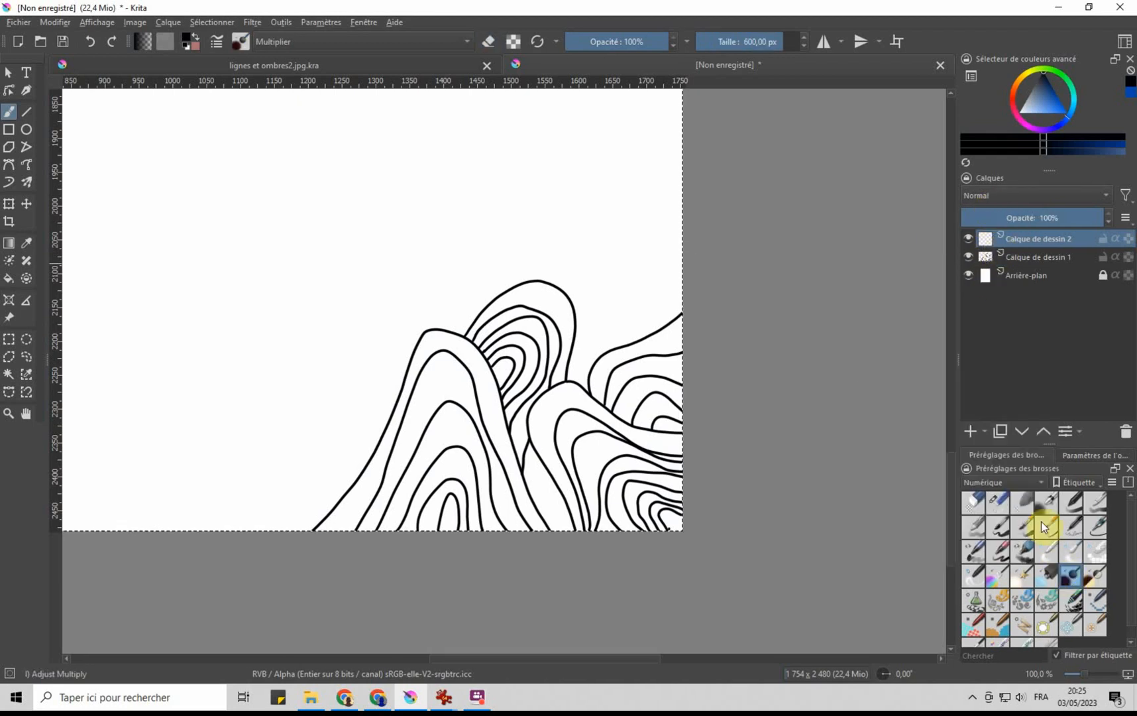
mouse_move(751, 39)
mouse_down()
mouse_move(780, 41)
mouse_move(727, 39)
mouse_up()
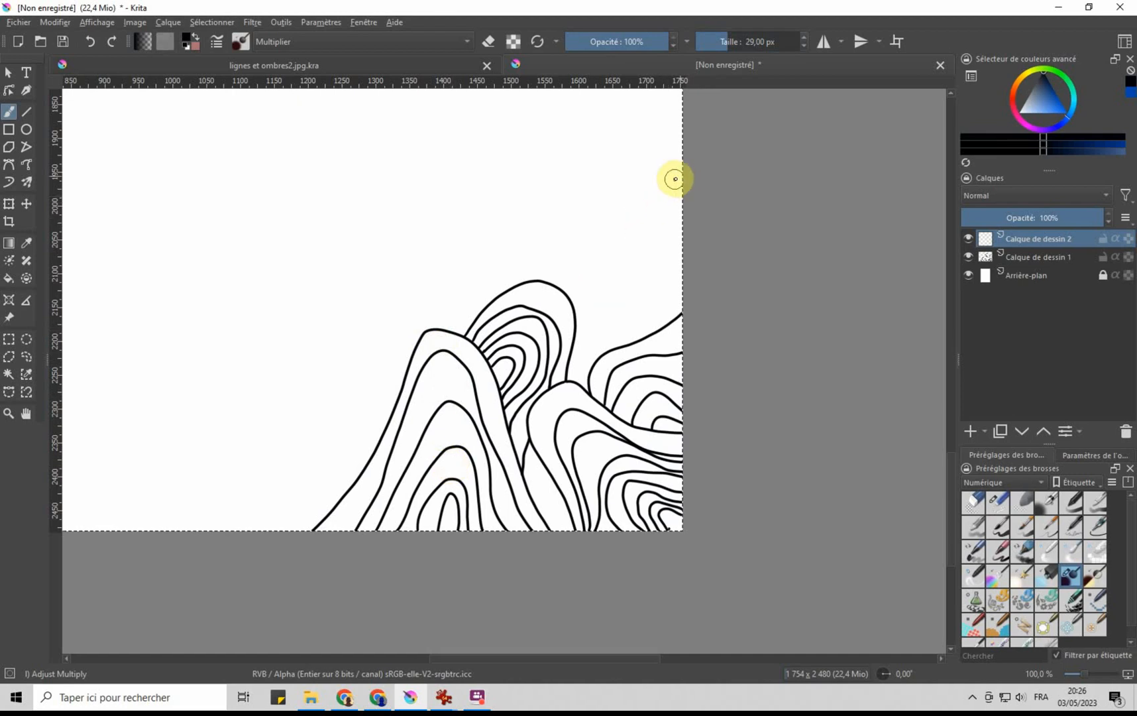
Step: Using the Ink-2 Fineliner brush on the new layer, draw an arrow pointing down and left in the empty area above the curves
click(8, 111)
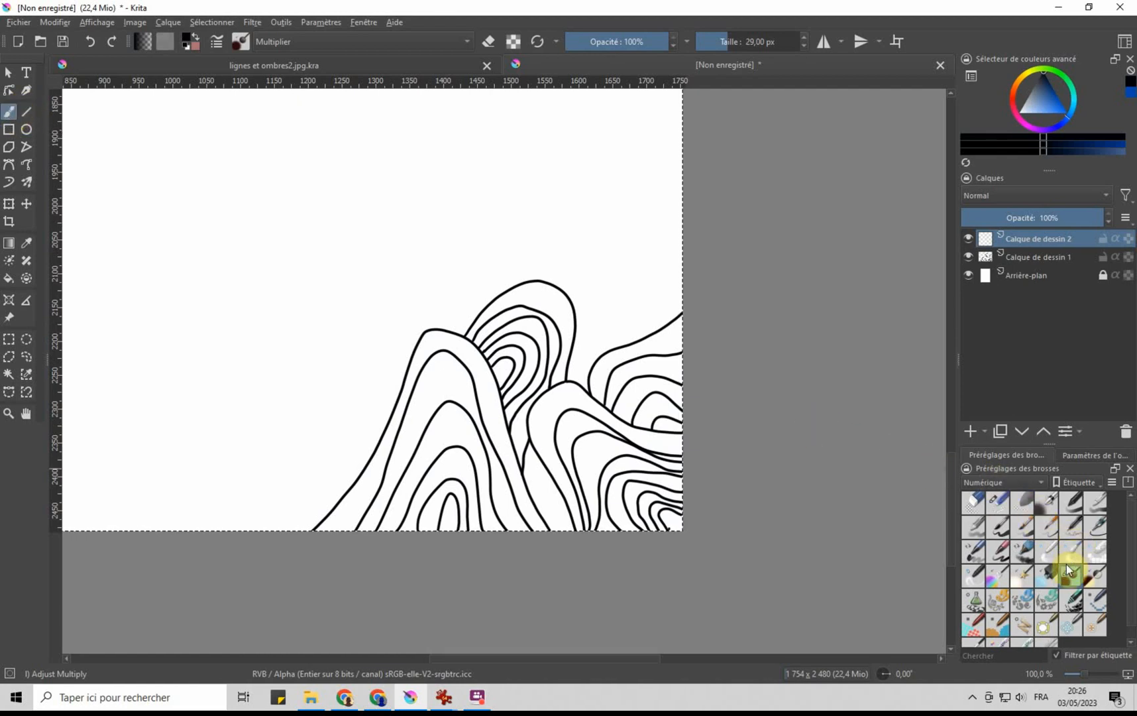
click(1096, 527)
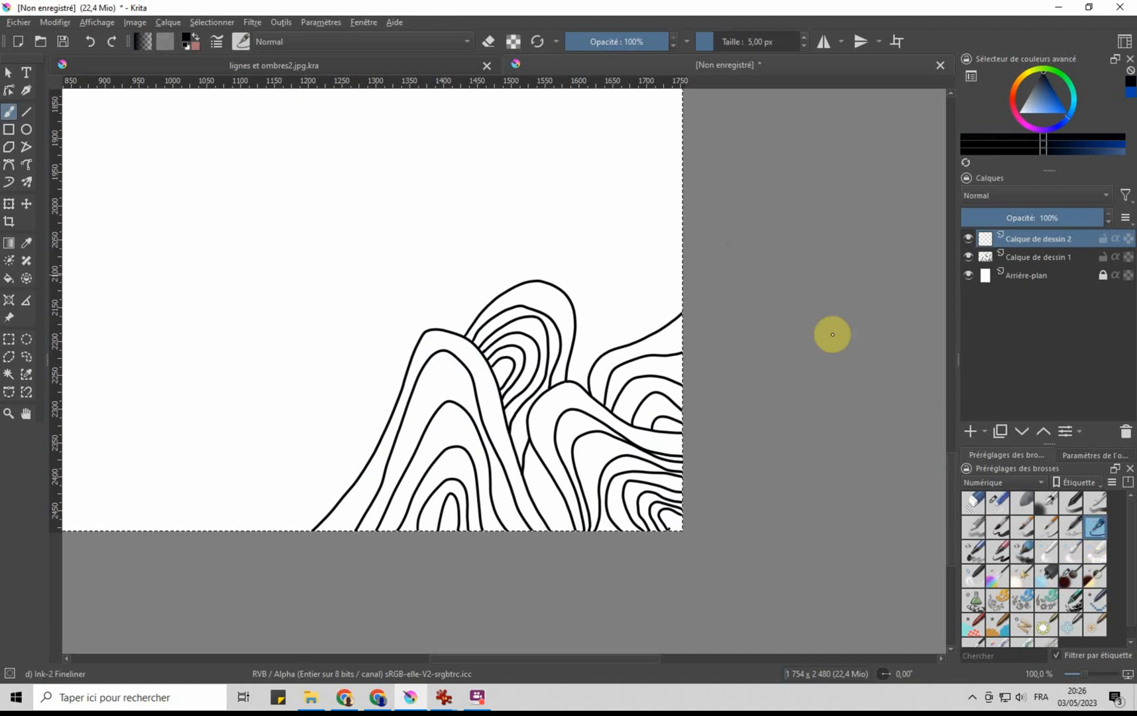
mouse_move(670, 132)
mouse_down()
mouse_move(609, 206)
mouse_move(608, 194)
mouse_move(636, 206)
mouse_up()
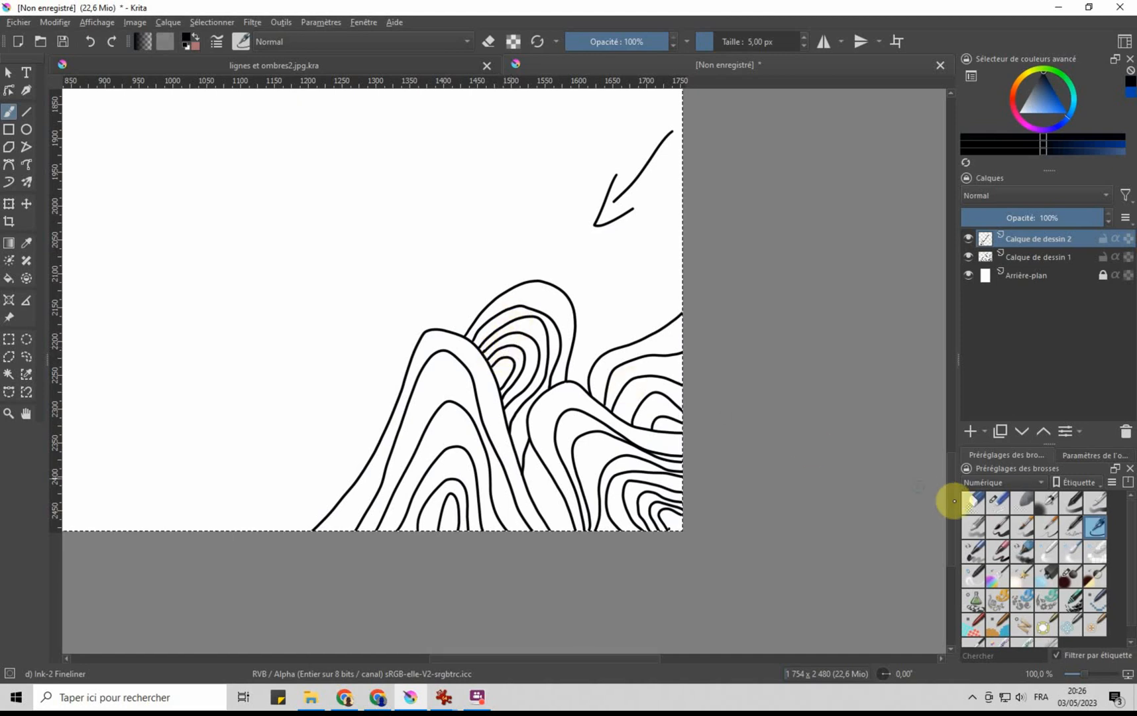
Step: Switch back to the Adjust Multiply brush and rename the line drawing's layer "trait"
click(1070, 575)
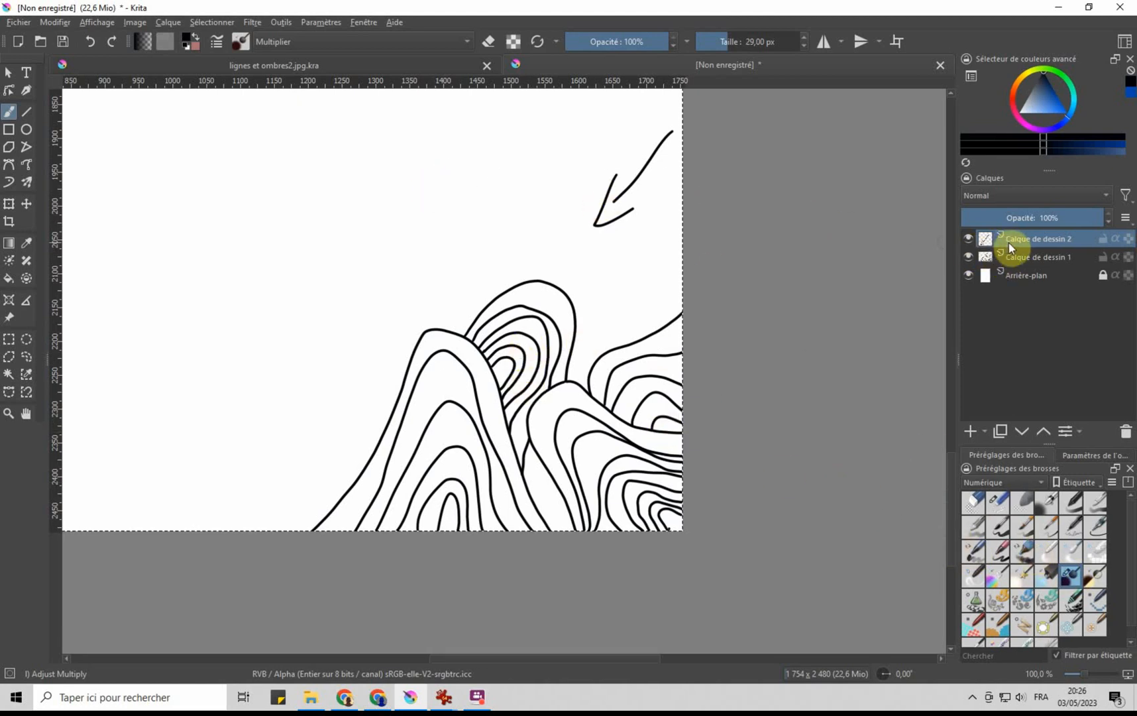
right_click(1038, 255)
click(915, 259)
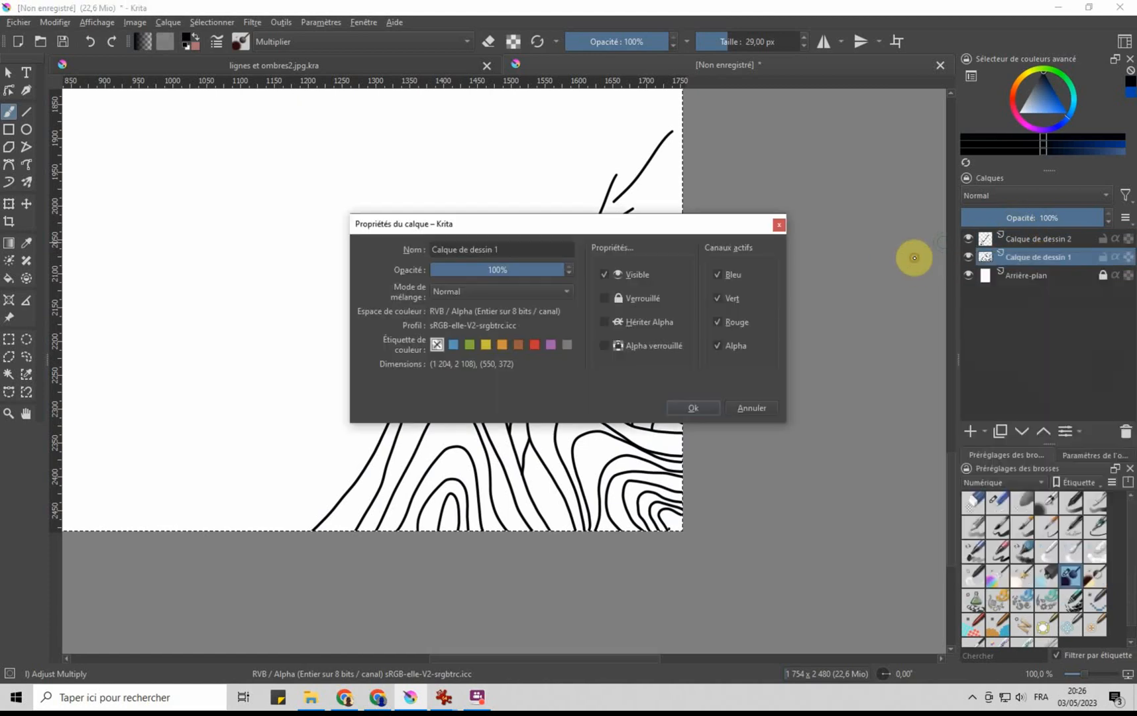
drag(513, 251, 311, 251)
text(trait)
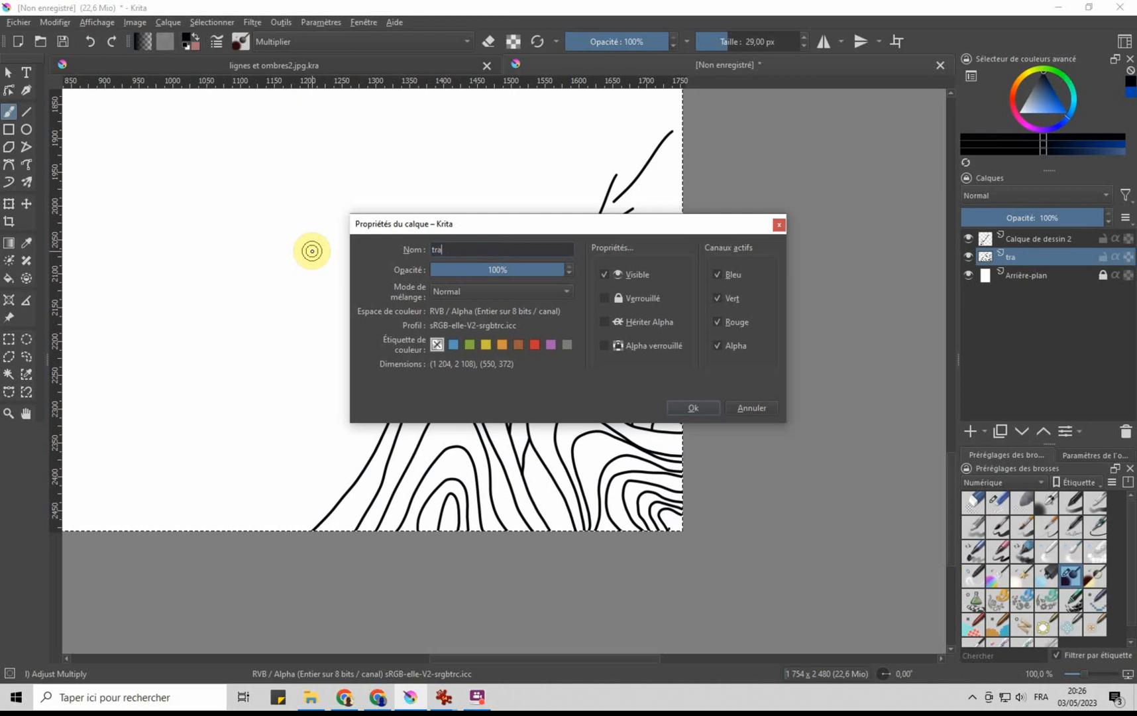
click(691, 402)
Step: Rename the drawing layer above "trait" as "ombre"
click(1014, 238)
right_click(1011, 234)
click(928, 237)
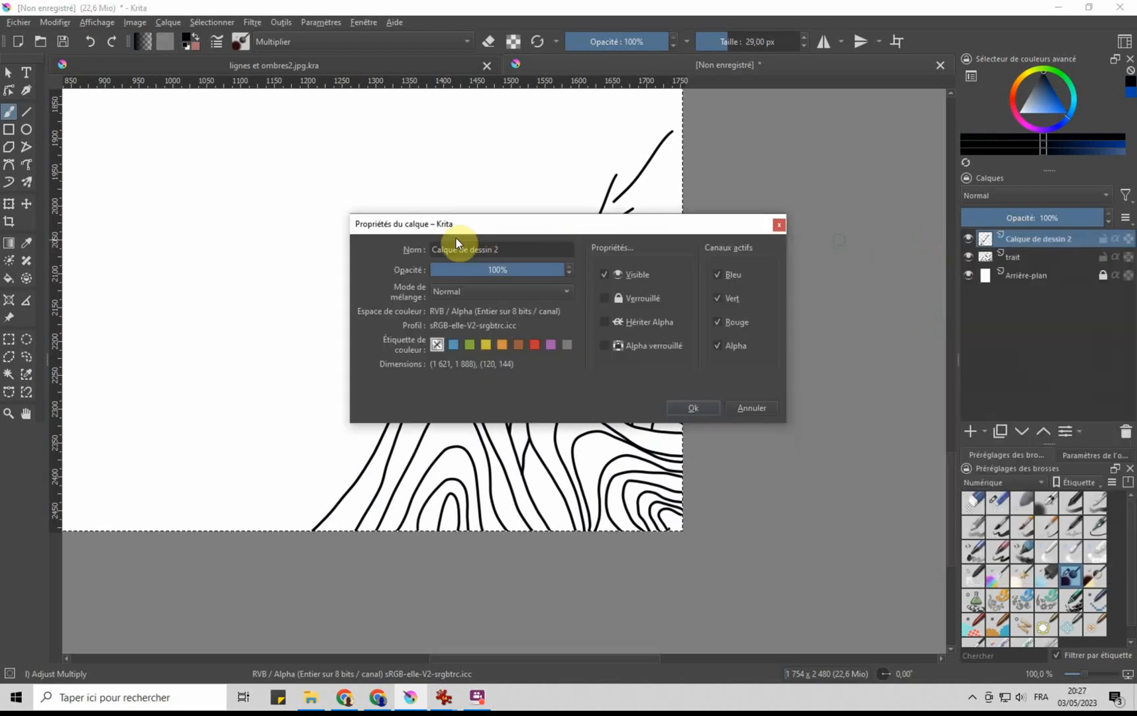
drag(508, 250, 354, 251)
text(ombre)
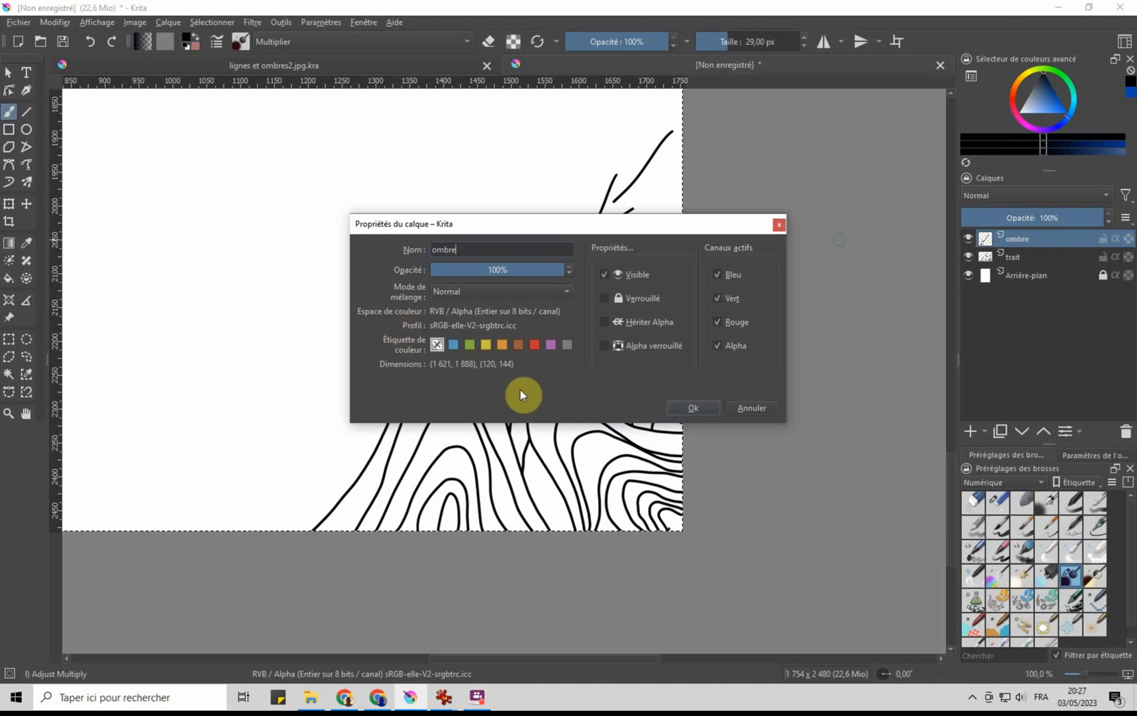
click(689, 406)
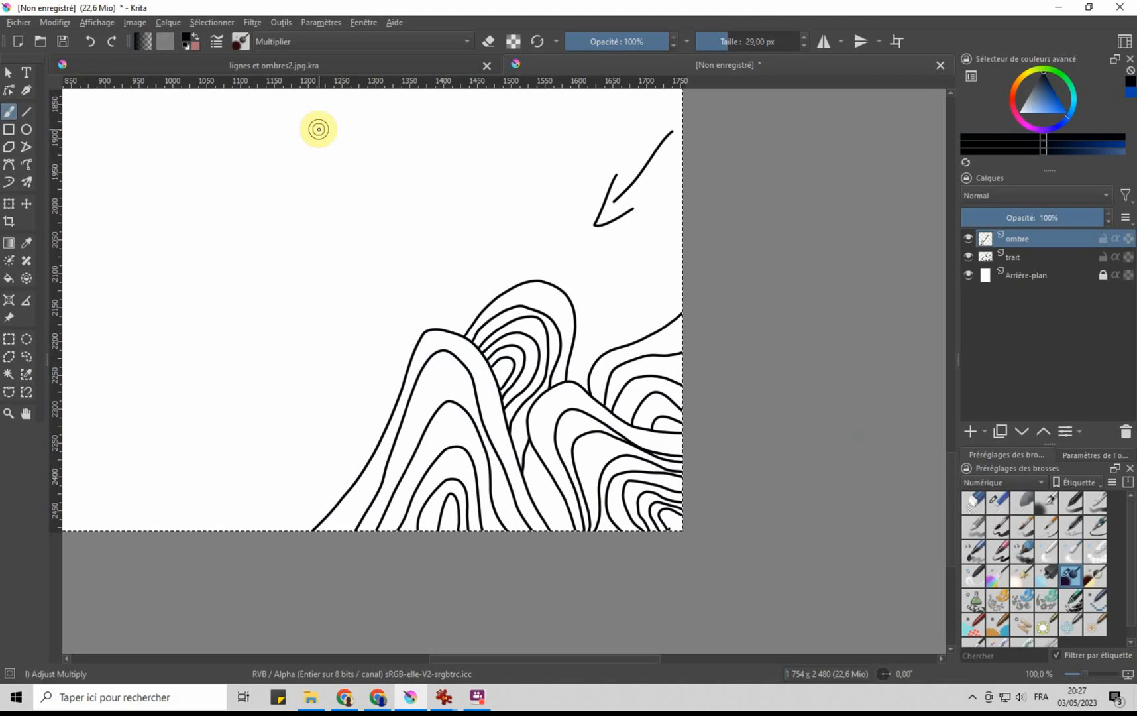
Step: Paint black test strokes with the 29 px Adjust Multiply brush in the empty area beside the arrow
mouse_move(449, 168)
mouse_down()
mouse_move(425, 184)
mouse_move(462, 242)
mouse_up()
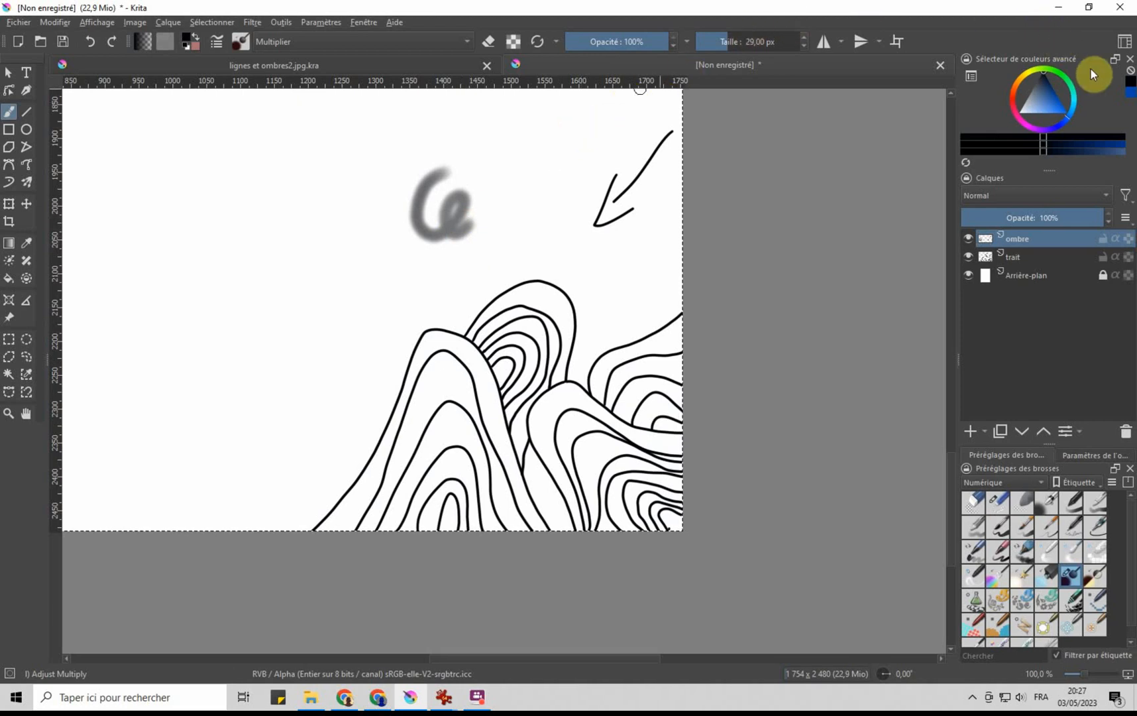
click(1131, 81)
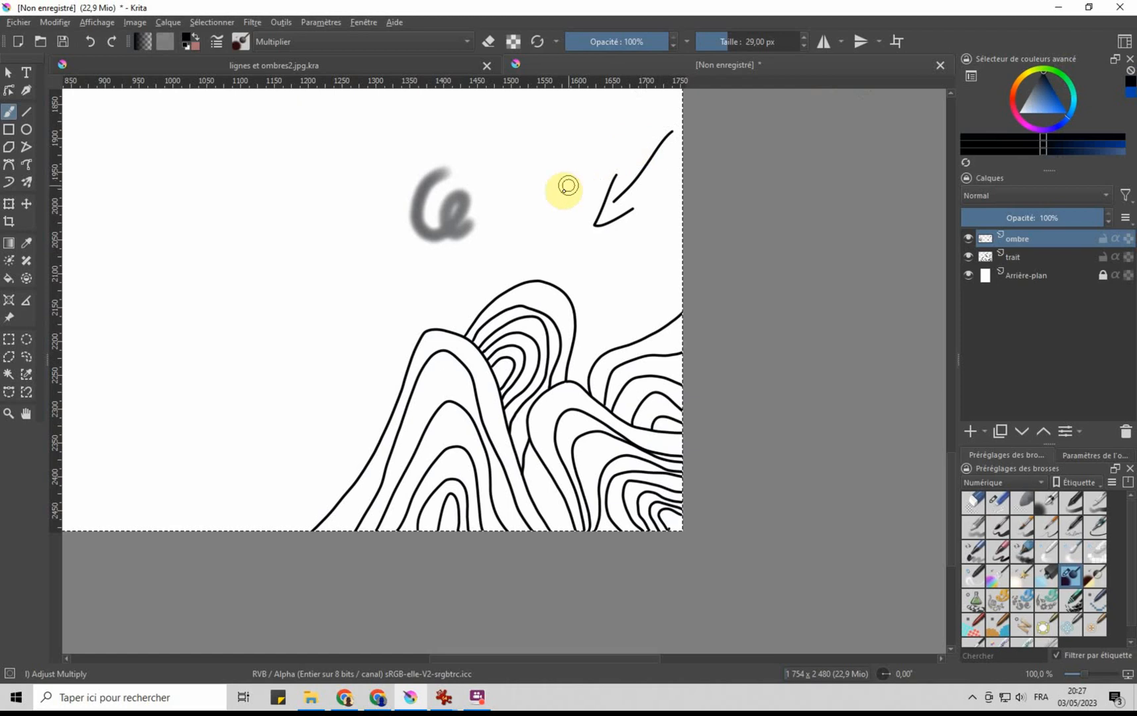
drag(566, 157, 526, 227)
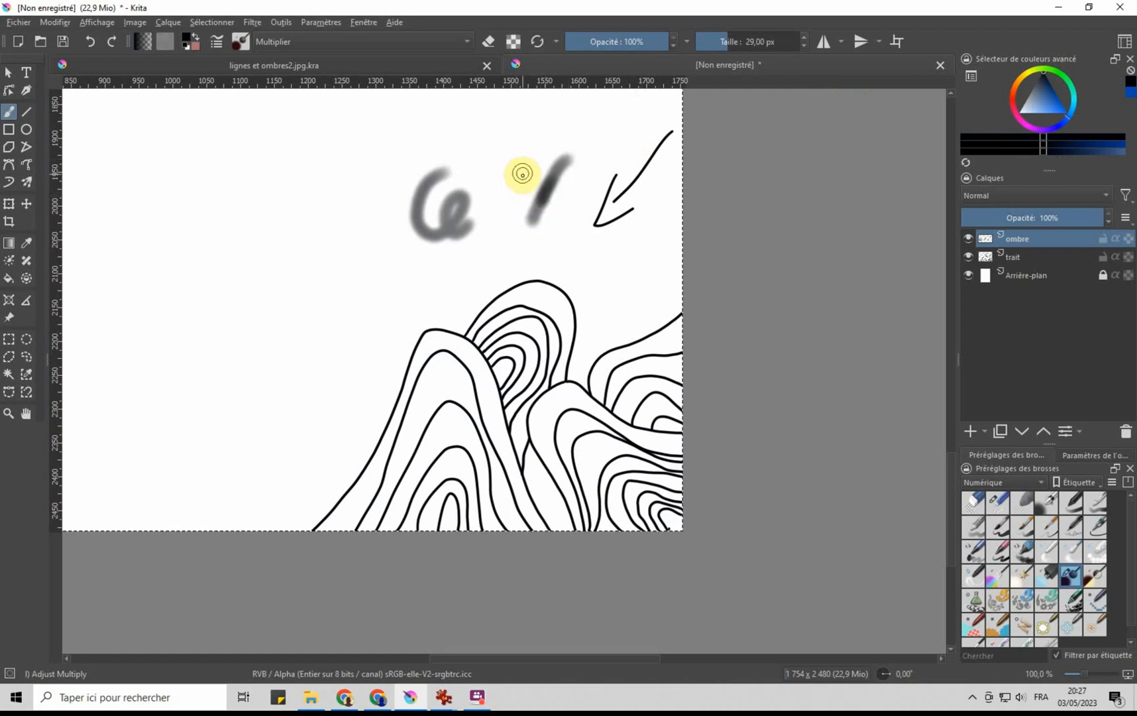
drag(521, 172, 503, 231)
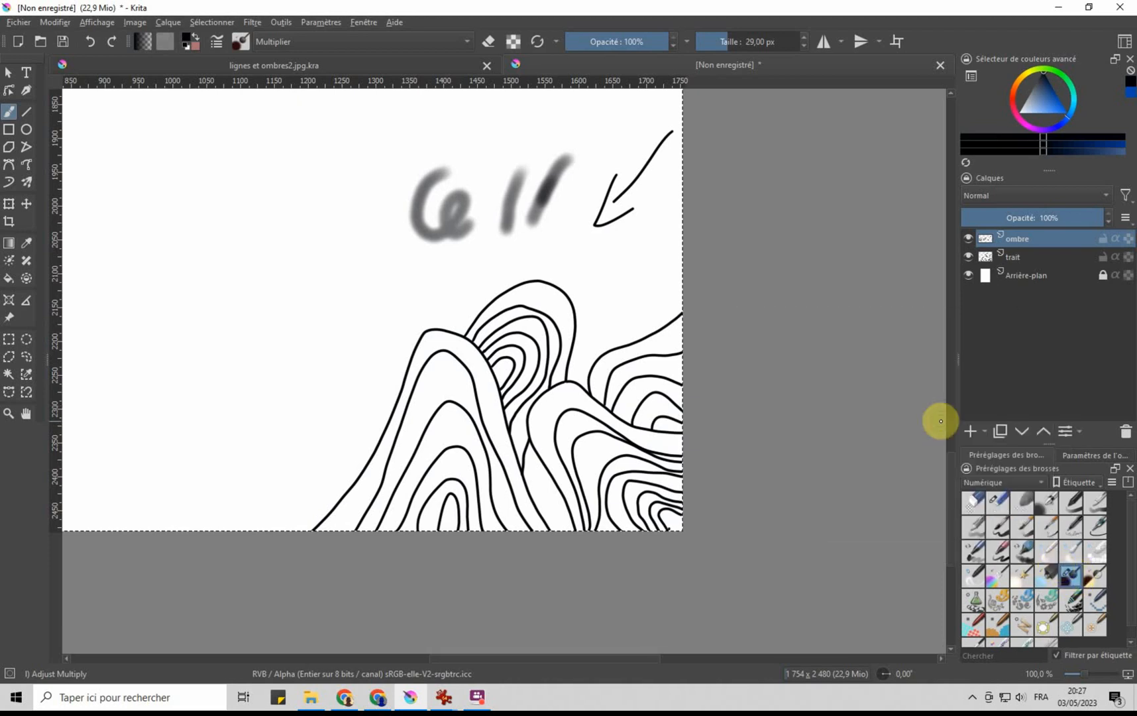
drag(483, 157, 483, 249)
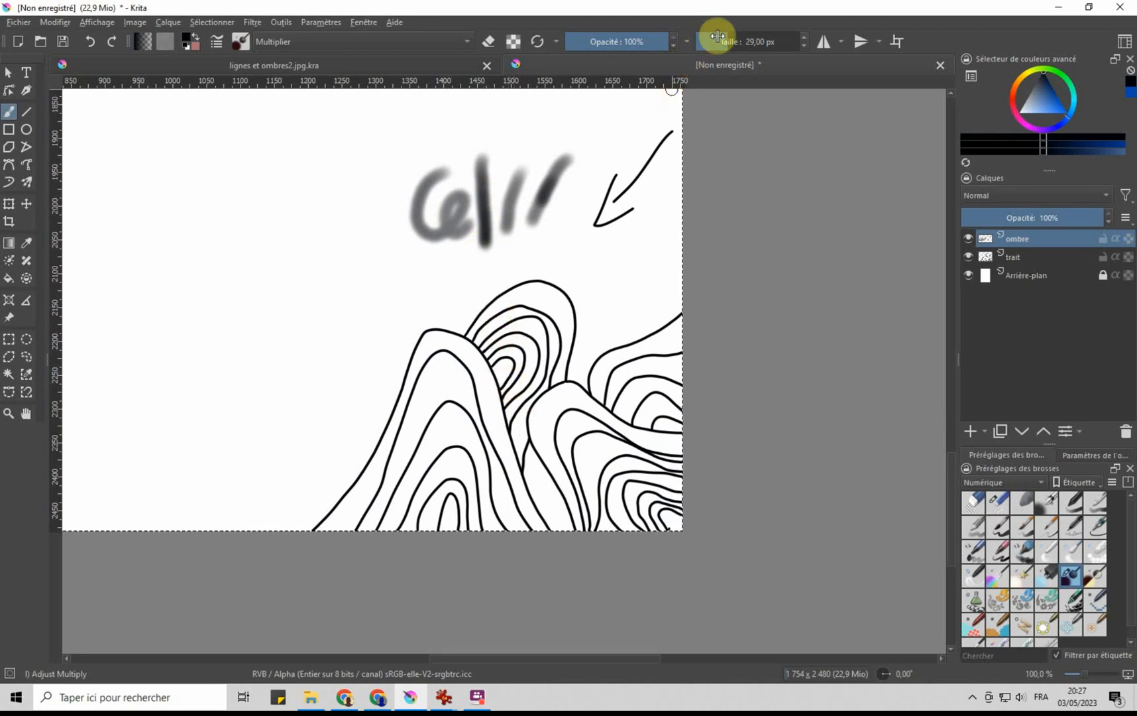
Step: Shade the mounds' dark flanks and gaps at 108.63 px, then cover the whole group with a light grey tone at 507 px
drag(717, 37, 736, 39)
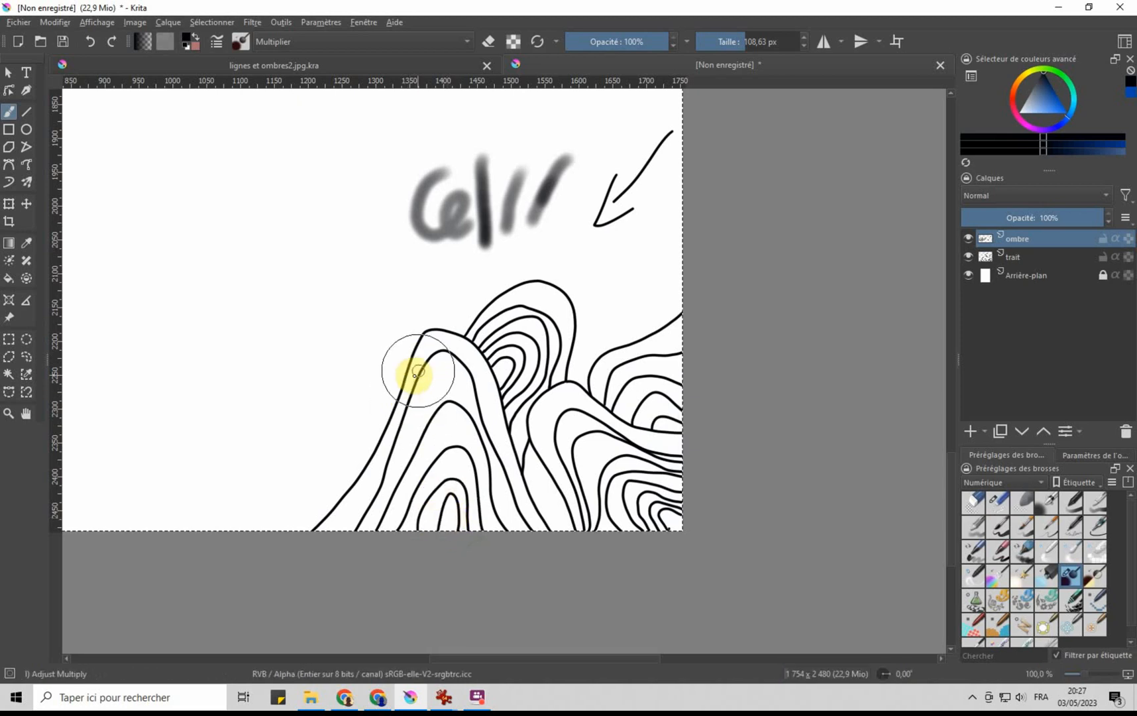
mouse_move(419, 375)
mouse_down()
mouse_move(424, 469)
mouse_move(421, 412)
mouse_move(394, 485)
mouse_move(323, 542)
mouse_move(366, 468)
mouse_move(346, 521)
mouse_move(375, 484)
mouse_move(395, 419)
mouse_move(374, 521)
mouse_move(393, 465)
mouse_move(391, 529)
mouse_move(403, 385)
mouse_move(409, 523)
mouse_move(413, 463)
mouse_move(433, 547)
mouse_move(415, 549)
mouse_move(407, 471)
mouse_move(387, 570)
mouse_move(378, 504)
mouse_move(378, 573)
mouse_move(308, 559)
mouse_move(380, 451)
mouse_move(359, 529)
mouse_move(375, 539)
mouse_move(397, 361)
mouse_move(402, 454)
mouse_move(425, 353)
mouse_move(431, 408)
mouse_move(431, 335)
mouse_move(423, 496)
mouse_move(458, 505)
mouse_move(506, 468)
mouse_move(527, 399)
mouse_move(523, 414)
mouse_move(507, 404)
mouse_move(528, 469)
mouse_move(463, 344)
mouse_move(495, 362)
mouse_move(525, 472)
mouse_move(511, 444)
mouse_up()
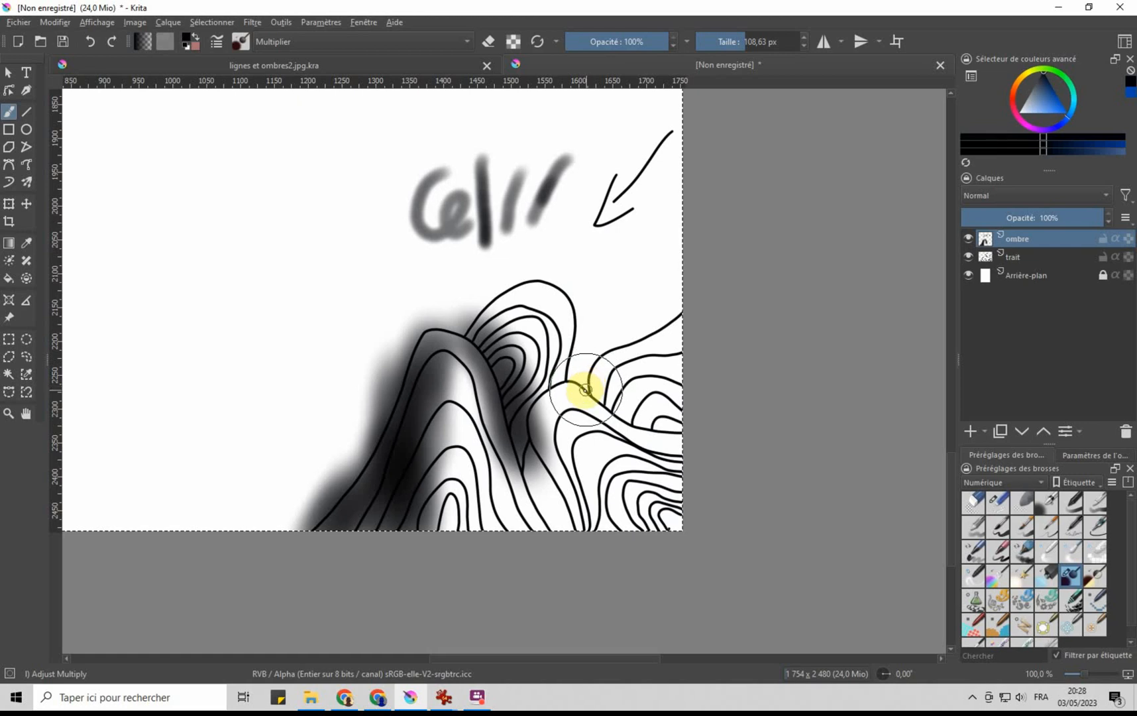
mouse_move(586, 386)
mouse_down()
mouse_move(553, 384)
mouse_move(535, 410)
mouse_move(576, 530)
mouse_move(540, 482)
mouse_move(569, 540)
mouse_move(525, 459)
mouse_move(569, 559)
mouse_move(556, 383)
mouse_move(618, 413)
mouse_move(707, 426)
mouse_up()
drag(748, 41, 779, 41)
mouse_move(510, 448)
mouse_down()
mouse_move(471, 492)
mouse_move(589, 460)
mouse_move(649, 474)
mouse_move(608, 360)
mouse_move(554, 325)
mouse_move(630, 370)
mouse_up()
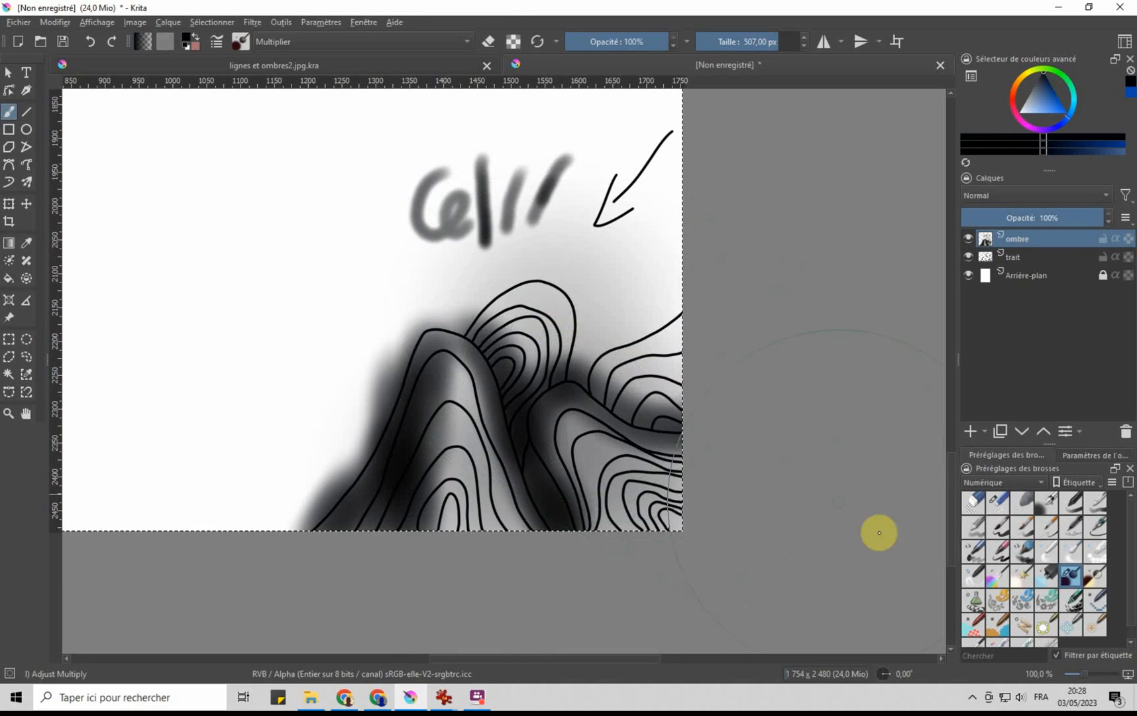
Step: Erase the test strokes using Airbrush Soft in eraser mode at 49.04 px, then the Eraser Circle brush at 50 px
click(1052, 507)
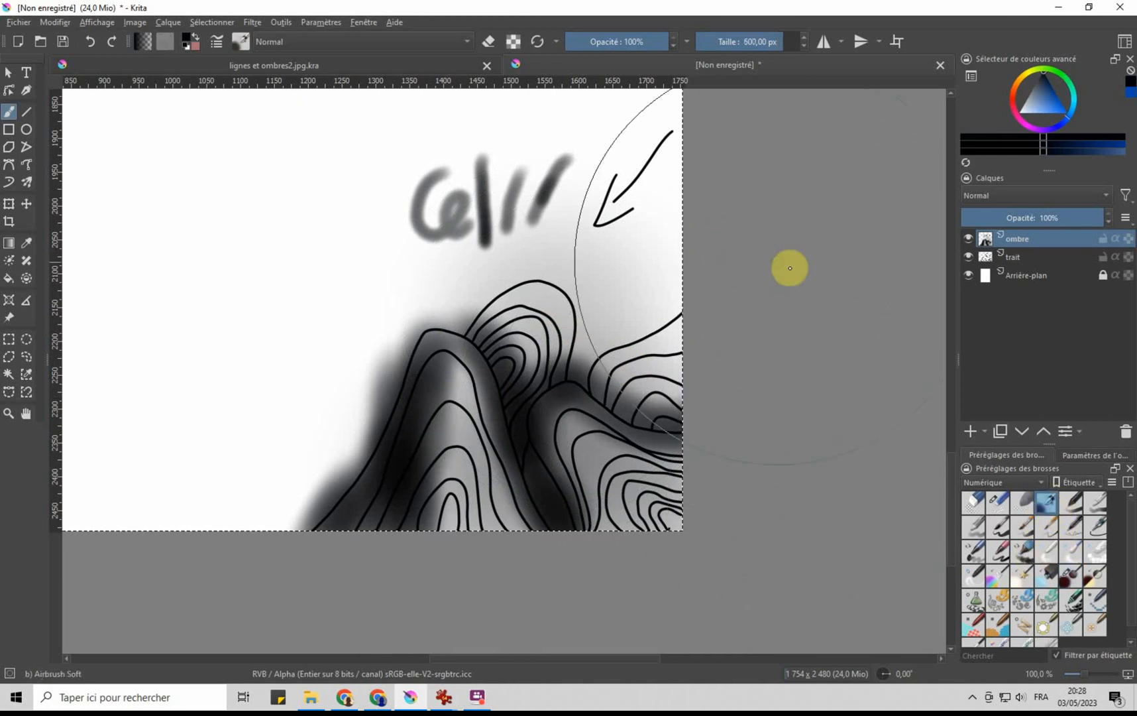
drag(759, 41, 732, 41)
mouse_move(424, 233)
mouse_down()
mouse_move(426, 194)
mouse_move(452, 184)
mouse_move(419, 217)
mouse_move(433, 179)
mouse_move(414, 201)
mouse_move(418, 221)
mouse_move(440, 176)
mouse_move(431, 236)
mouse_move(425, 202)
mouse_move(436, 232)
mouse_move(410, 202)
mouse_move(443, 222)
mouse_move(425, 240)
mouse_move(442, 180)
mouse_move(446, 214)
mouse_move(453, 200)
mouse_move(468, 232)
mouse_up()
click(489, 42)
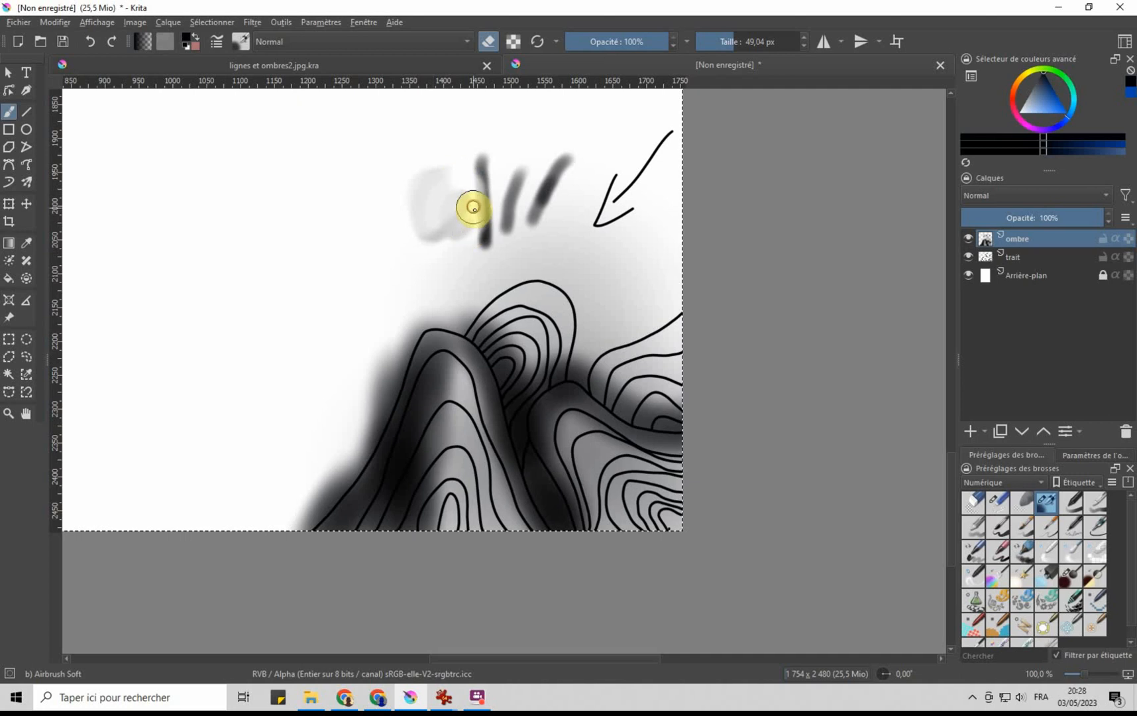
click(973, 502)
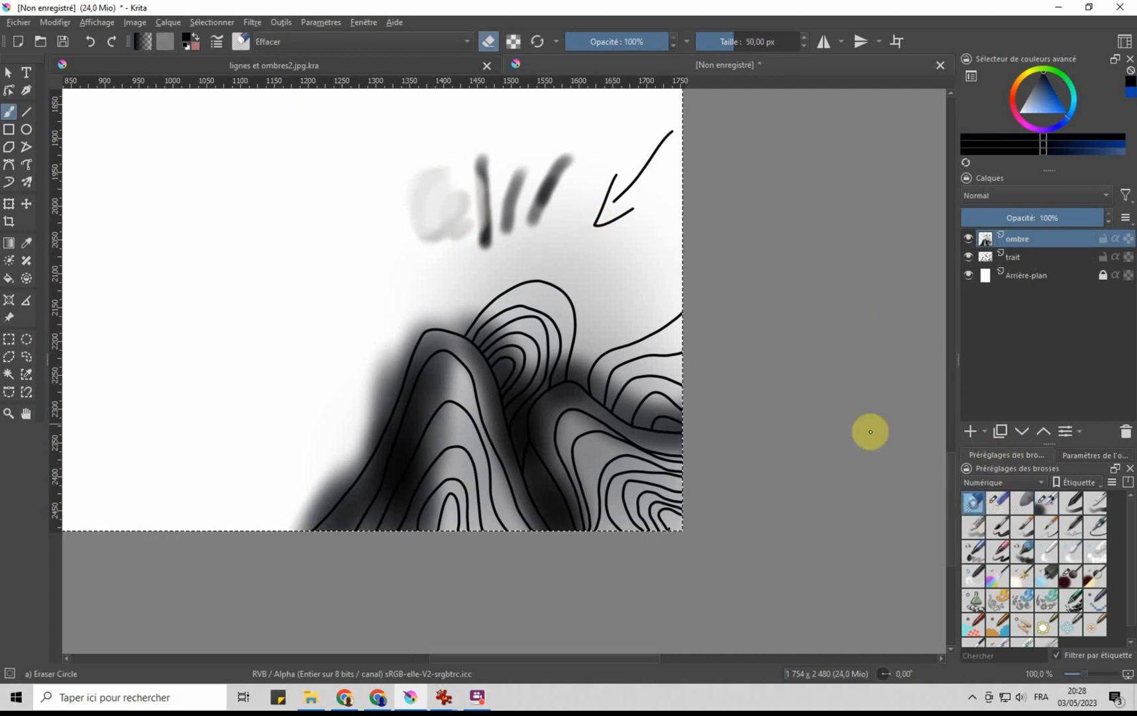
mouse_move(471, 165)
mouse_down()
mouse_move(434, 207)
mouse_move(444, 220)
mouse_move(483, 174)
mouse_move(398, 224)
mouse_move(432, 248)
mouse_move(503, 190)
mouse_move(482, 236)
mouse_move(501, 237)
mouse_move(563, 175)
mouse_move(547, 208)
mouse_move(461, 250)
mouse_move(475, 207)
mouse_move(422, 226)
mouse_move(418, 250)
mouse_move(490, 226)
mouse_move(487, 246)
mouse_move(525, 180)
mouse_move(488, 197)
mouse_move(568, 204)
mouse_up()
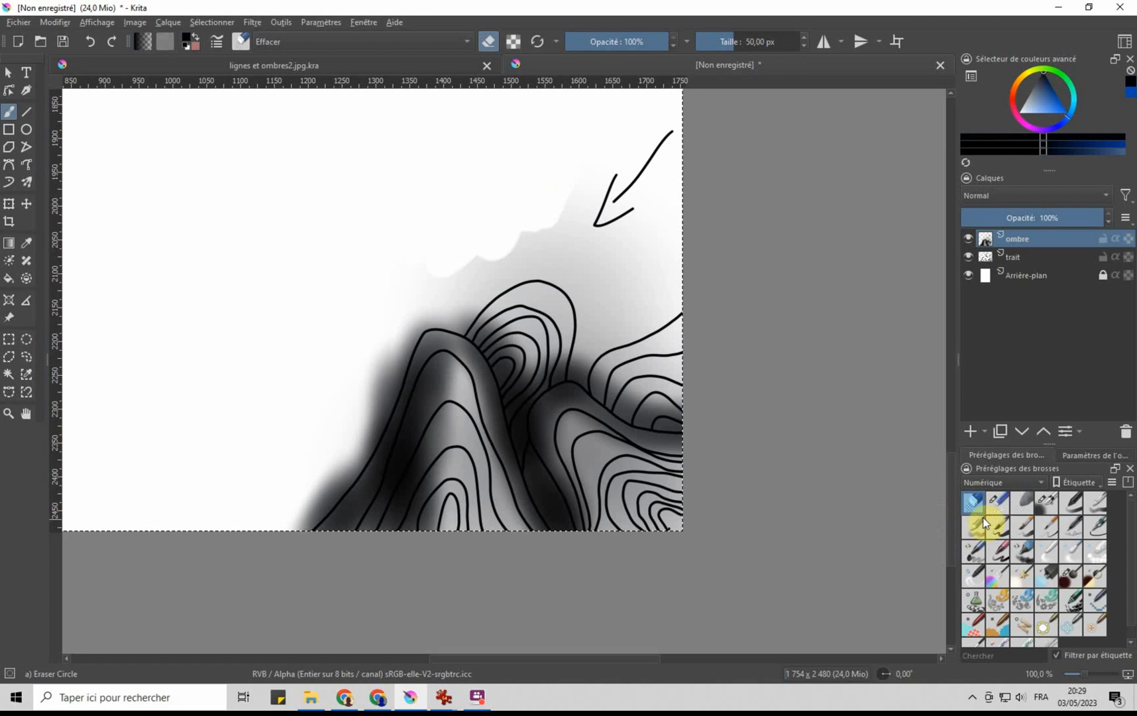
Step: Lighten the large left mound's right flank using Airbrush Soft in eraser mode, increasing the size from 49.04 to 104.22 px
click(1038, 512)
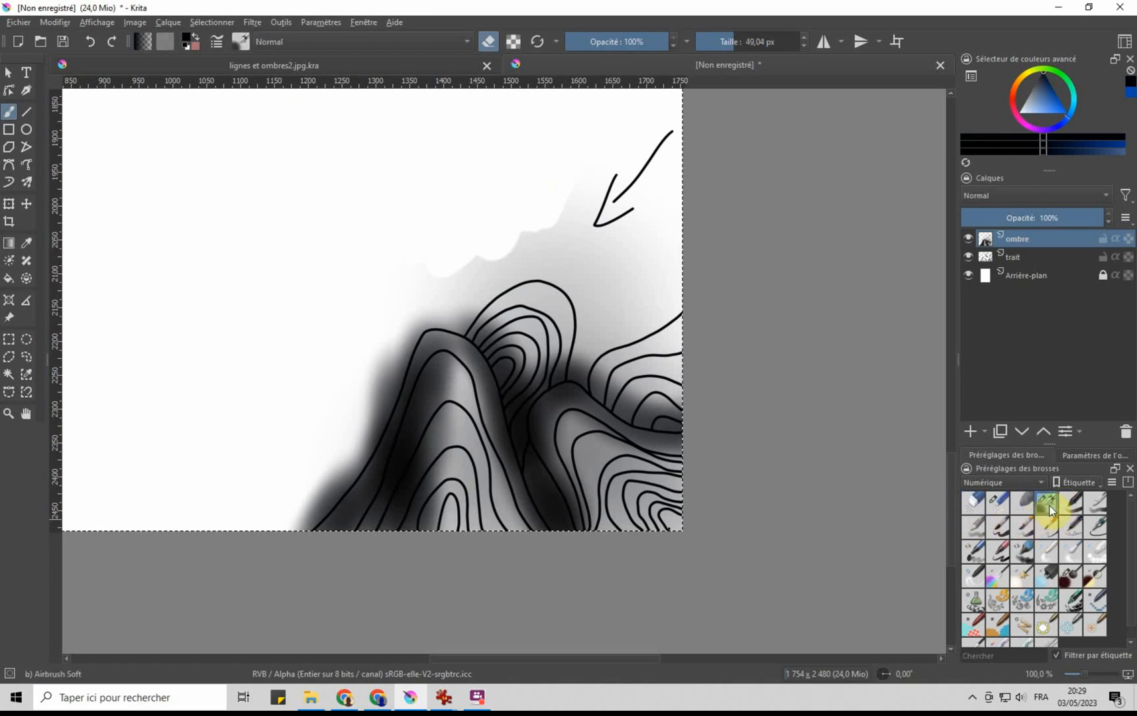
mouse_move(575, 322)
mouse_down()
mouse_move(504, 374)
mouse_move(475, 431)
mouse_up()
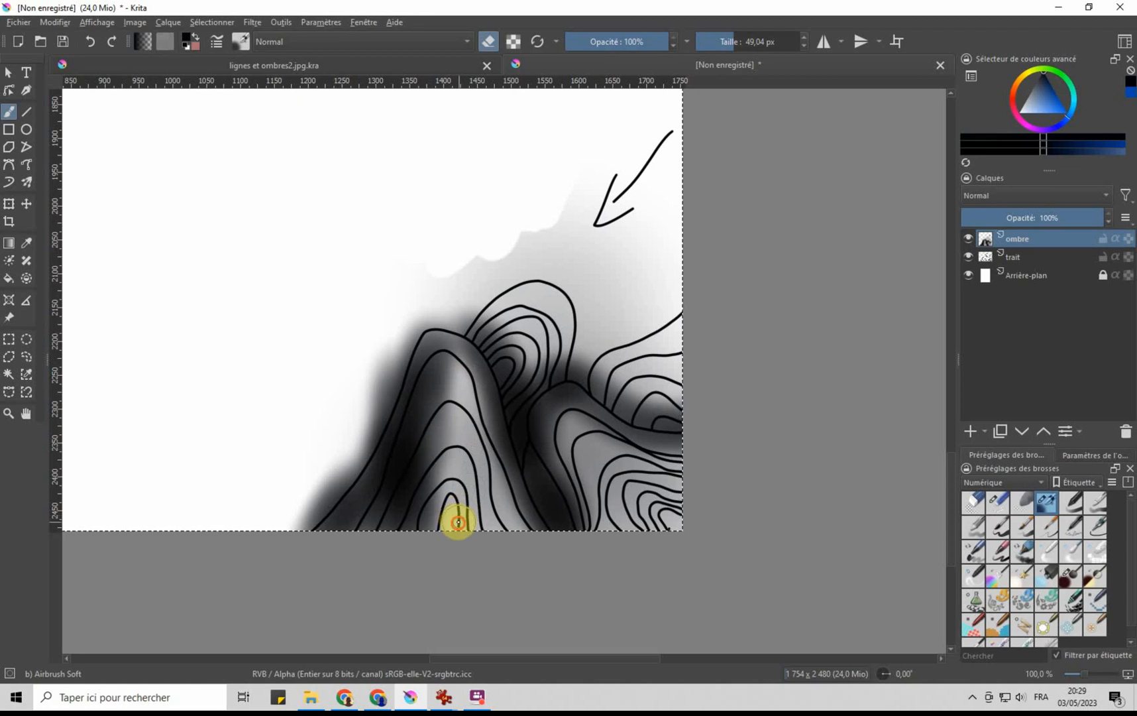
mouse_move(455, 494)
mouse_down()
mouse_move(453, 364)
mouse_move(464, 410)
mouse_move(451, 351)
mouse_move(460, 377)
mouse_move(460, 365)
mouse_move(442, 337)
mouse_move(465, 377)
mouse_move(462, 391)
mouse_move(459, 370)
mouse_move(460, 477)
mouse_up()
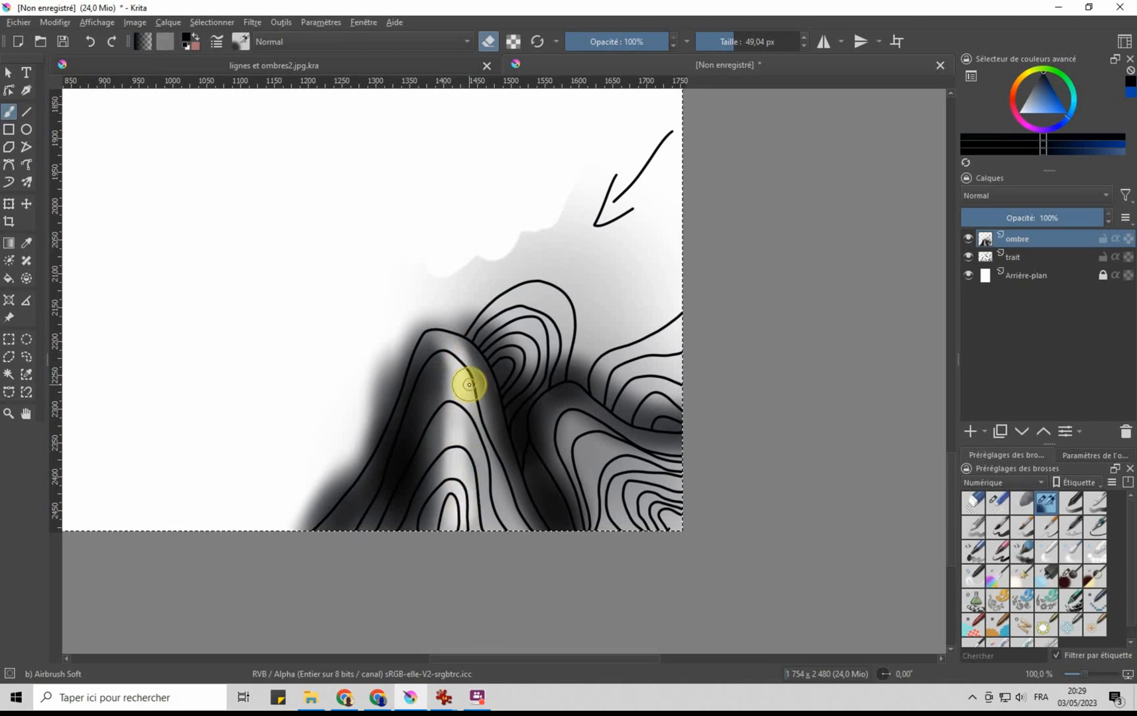
click(744, 41)
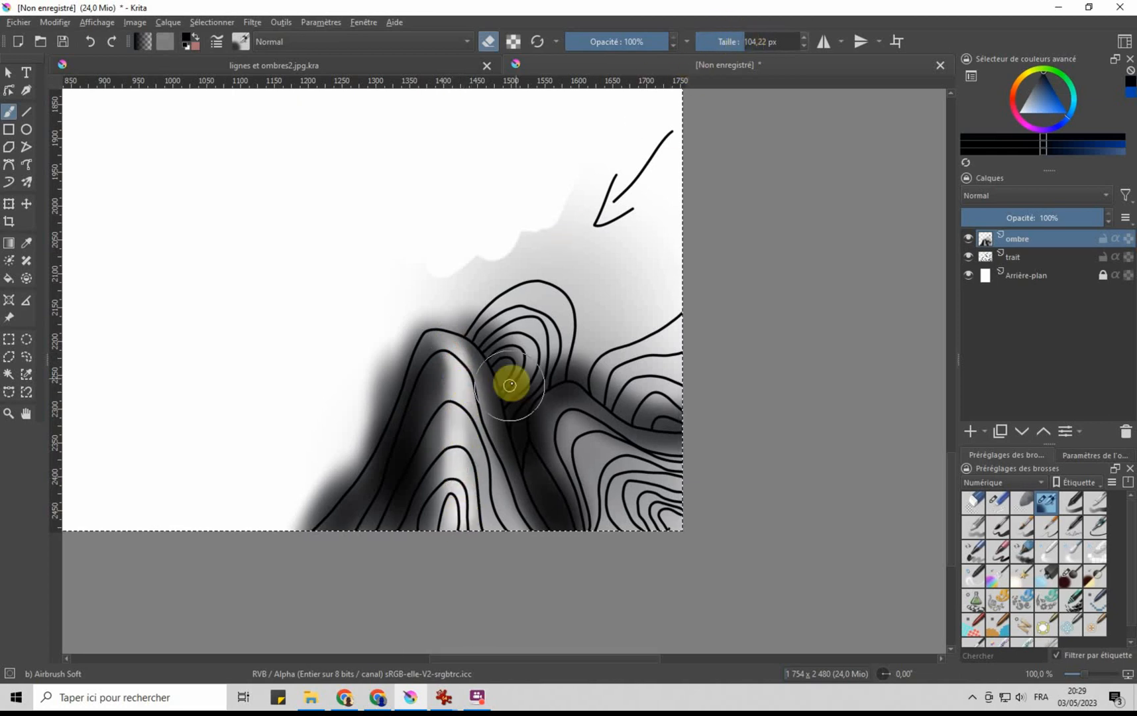
mouse_move(474, 405)
mouse_down()
mouse_move(475, 499)
mouse_move(475, 447)
mouse_move(490, 518)
mouse_move(473, 479)
mouse_up()
mouse_move(461, 374)
mouse_down()
mouse_move(510, 514)
mouse_move(459, 343)
mouse_move(482, 381)
mouse_move(460, 341)
mouse_move(485, 391)
mouse_move(505, 501)
mouse_move(515, 447)
mouse_move(581, 467)
mouse_up()
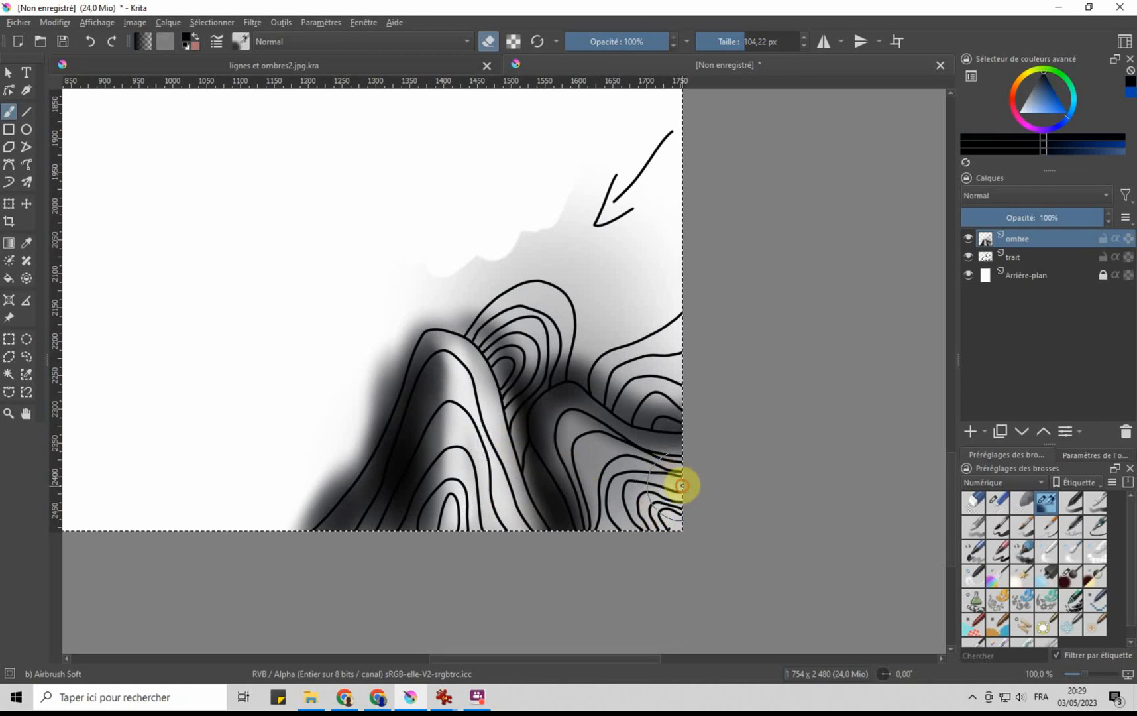
Step: Lighten the right mound's face and upper ridge with Airbrush Soft in eraser mode, reducing the size to 34.91 px for the ridge
mouse_move(646, 454)
mouse_down()
mouse_move(579, 394)
mouse_move(568, 398)
mouse_move(620, 435)
mouse_move(930, 521)
mouse_up()
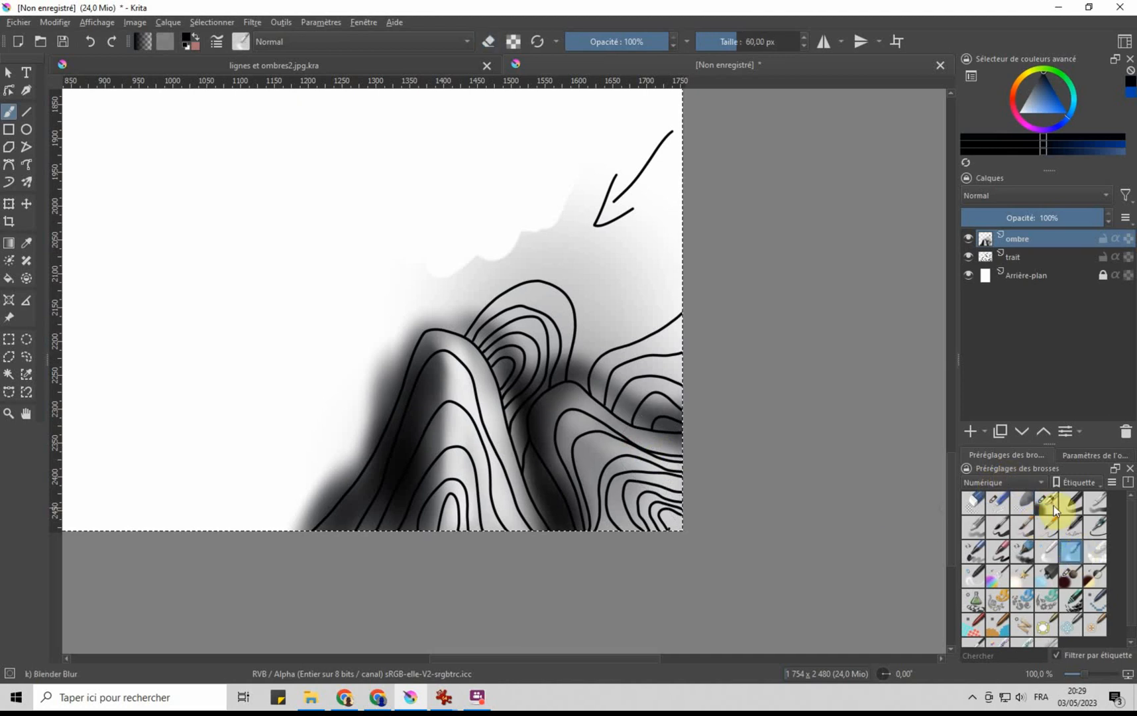
mouse_move(778, 84)
mouse_down()
mouse_move(743, 43)
mouse_move(726, 45)
mouse_up()
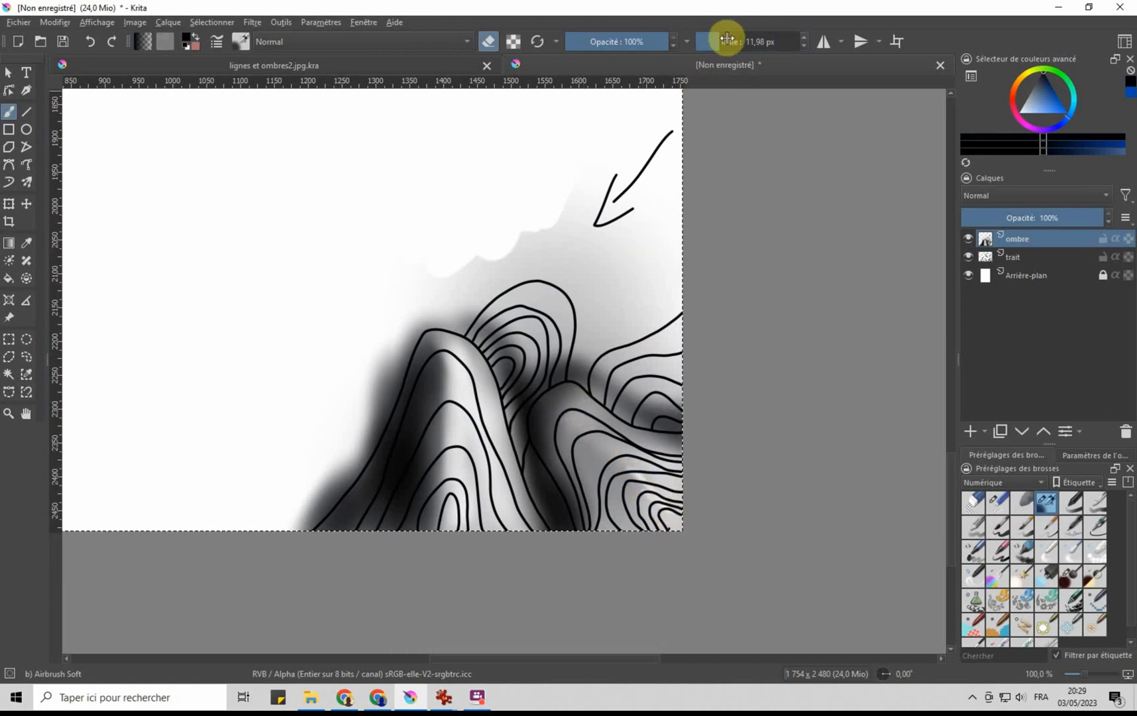
drag(561, 406, 612, 446)
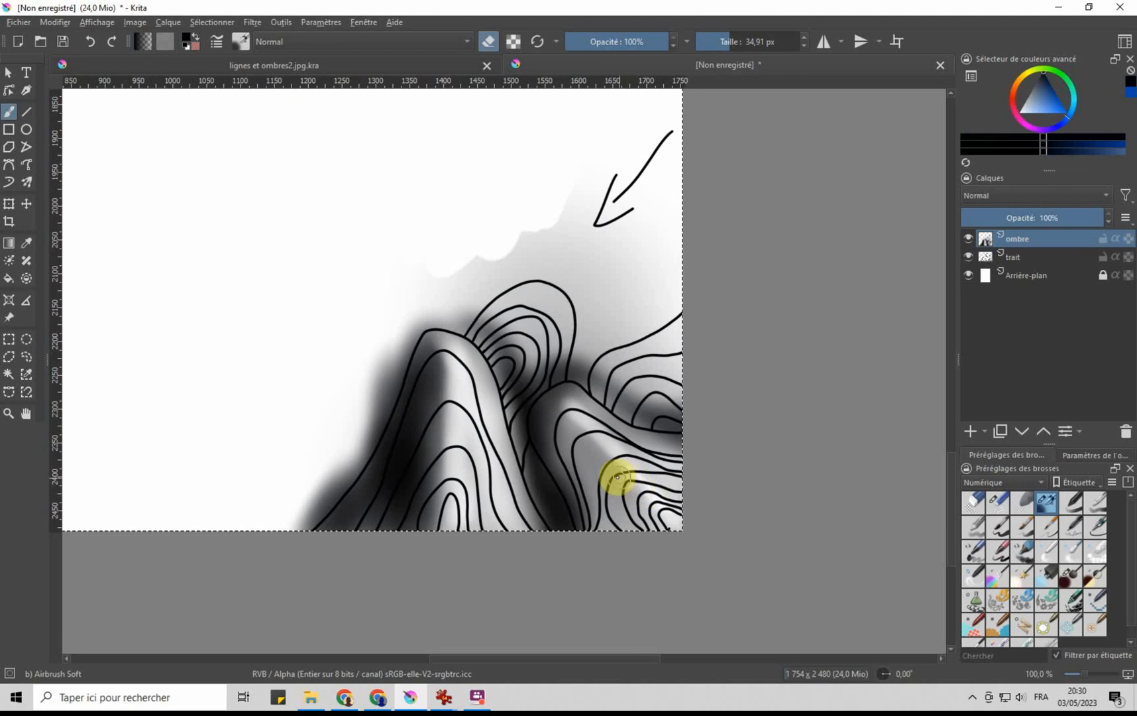
mouse_move(614, 459)
mouse_down()
mouse_move(559, 401)
mouse_move(563, 386)
mouse_move(626, 454)
mouse_up()
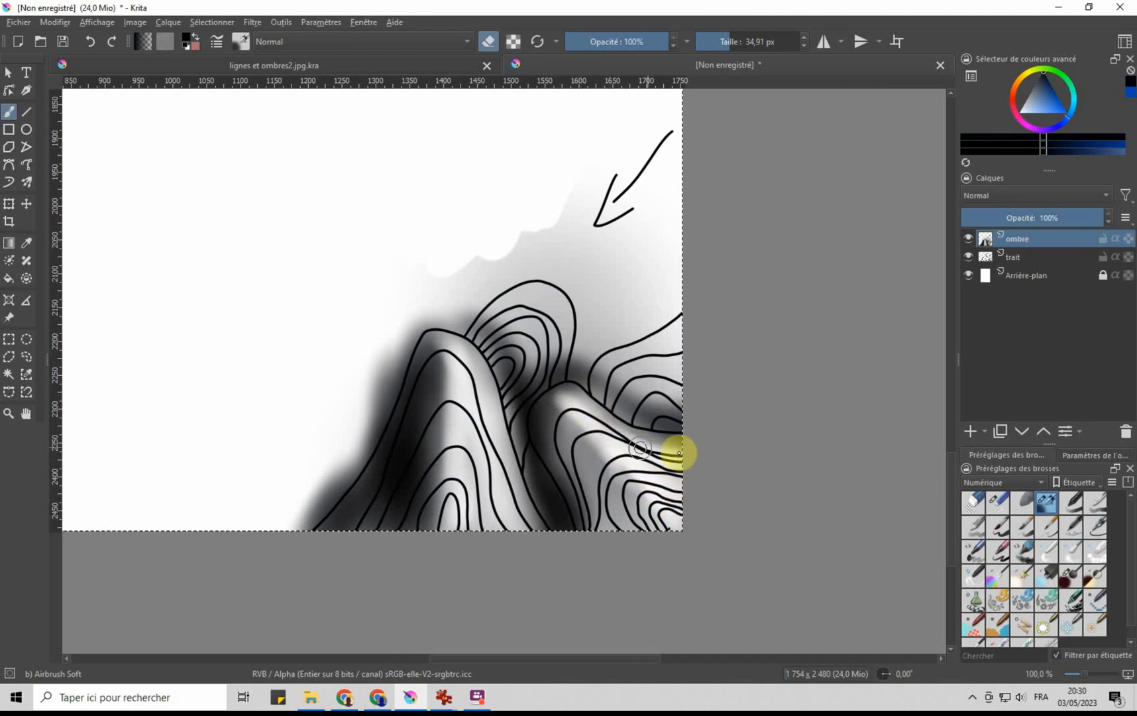
drag(599, 418, 586, 404)
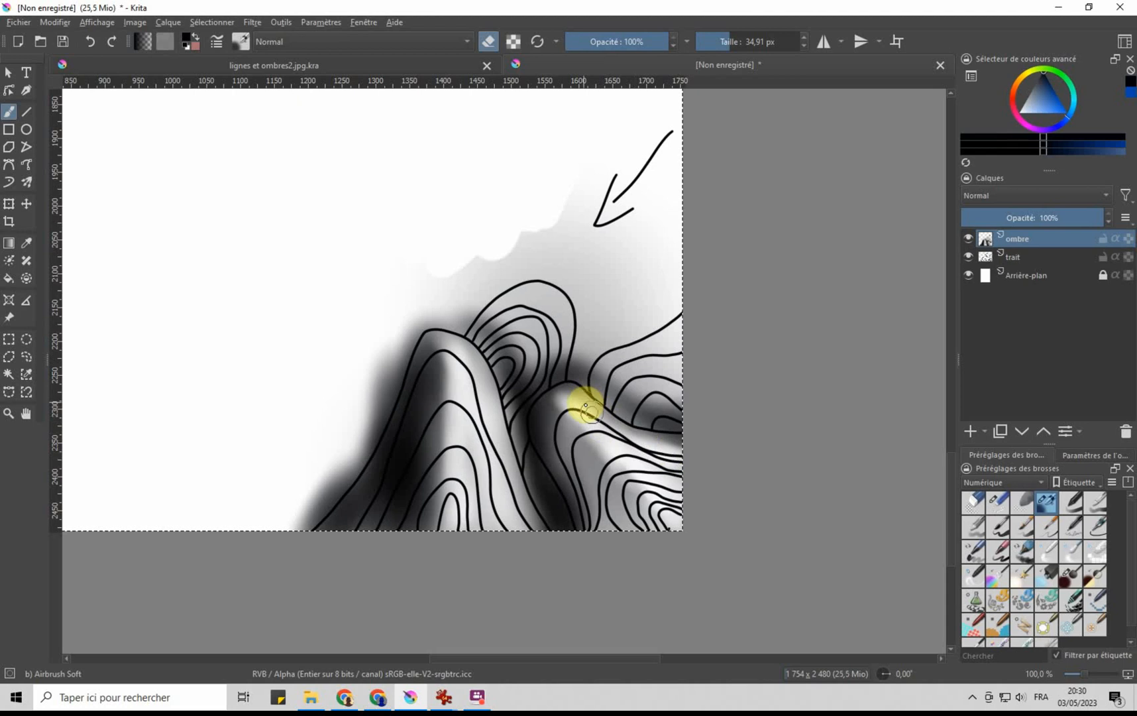
Step: Soften the transitions between highlights and shadows on both front mounds with the Blender Blur brush at 60 px
click(1072, 550)
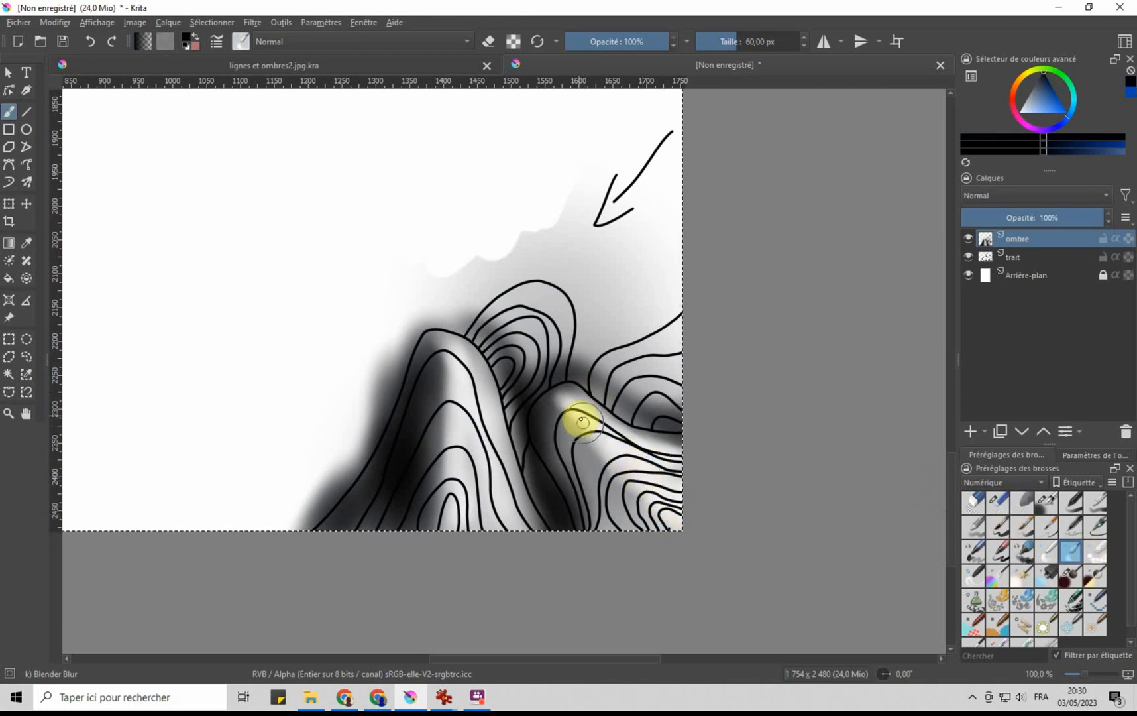
mouse_move(578, 426)
mouse_down()
mouse_move(606, 461)
mouse_move(579, 432)
mouse_up()
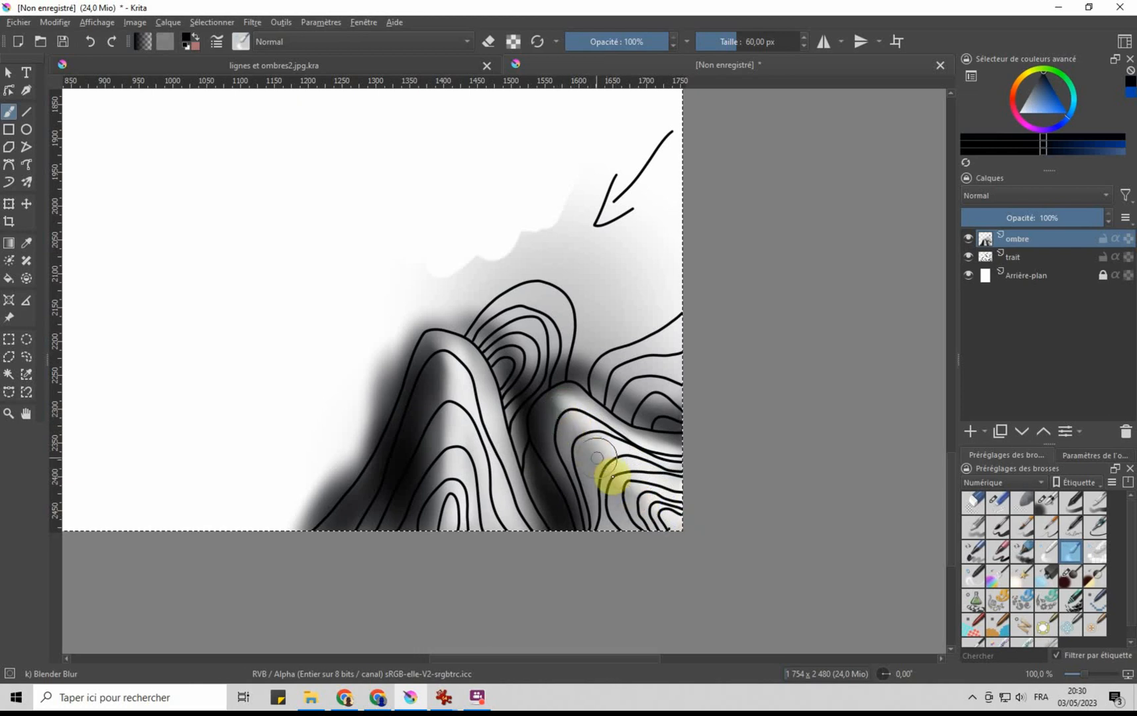
mouse_move(578, 419)
mouse_down()
mouse_move(571, 398)
mouse_move(589, 416)
mouse_move(564, 395)
mouse_move(606, 432)
mouse_move(584, 419)
mouse_move(563, 399)
mouse_move(624, 431)
mouse_up()
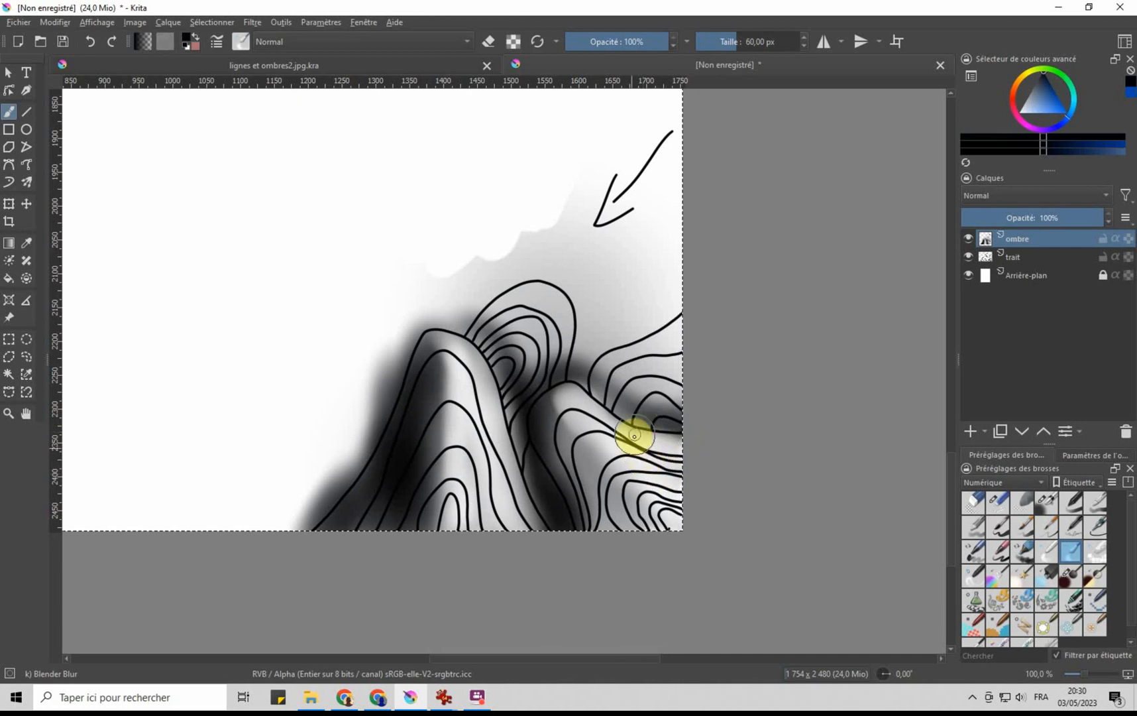
mouse_move(611, 435)
mouse_down()
mouse_move(435, 410)
mouse_move(455, 404)
mouse_move(457, 369)
mouse_move(491, 403)
mouse_move(460, 379)
mouse_move(450, 347)
mouse_move(479, 393)
mouse_move(500, 503)
mouse_move(495, 436)
mouse_up()
drag(513, 496, 487, 460)
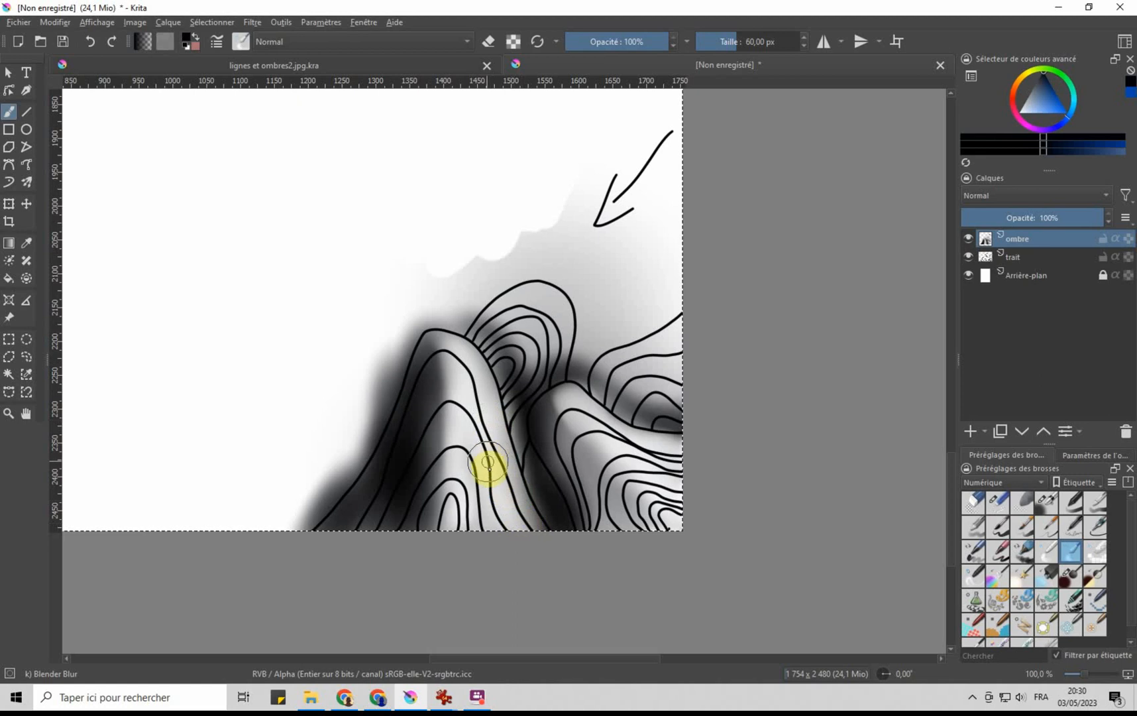
mouse_move(494, 552)
mouse_down()
mouse_move(447, 358)
mouse_move(414, 373)
mouse_move(315, 520)
mouse_move(470, 307)
mouse_move(498, 374)
mouse_move(797, 490)
mouse_up()
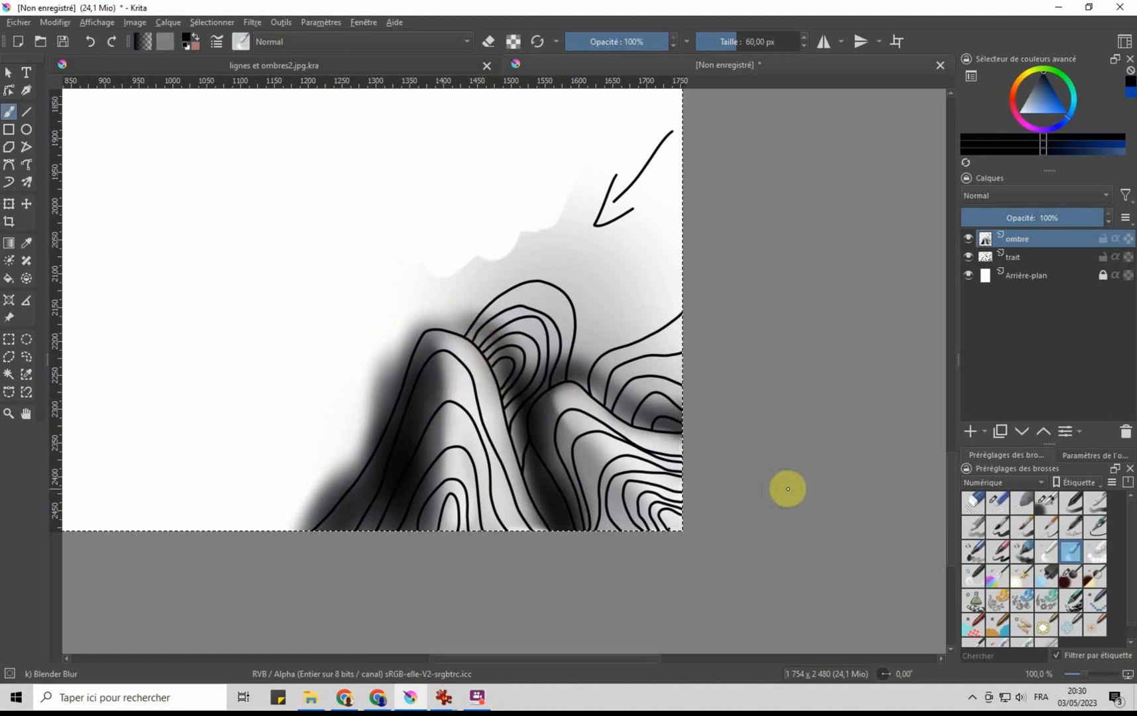
Step: Examine the reference photo's shading up close and compare it with the shaded mounds
scroll(737, 501, down, 2)
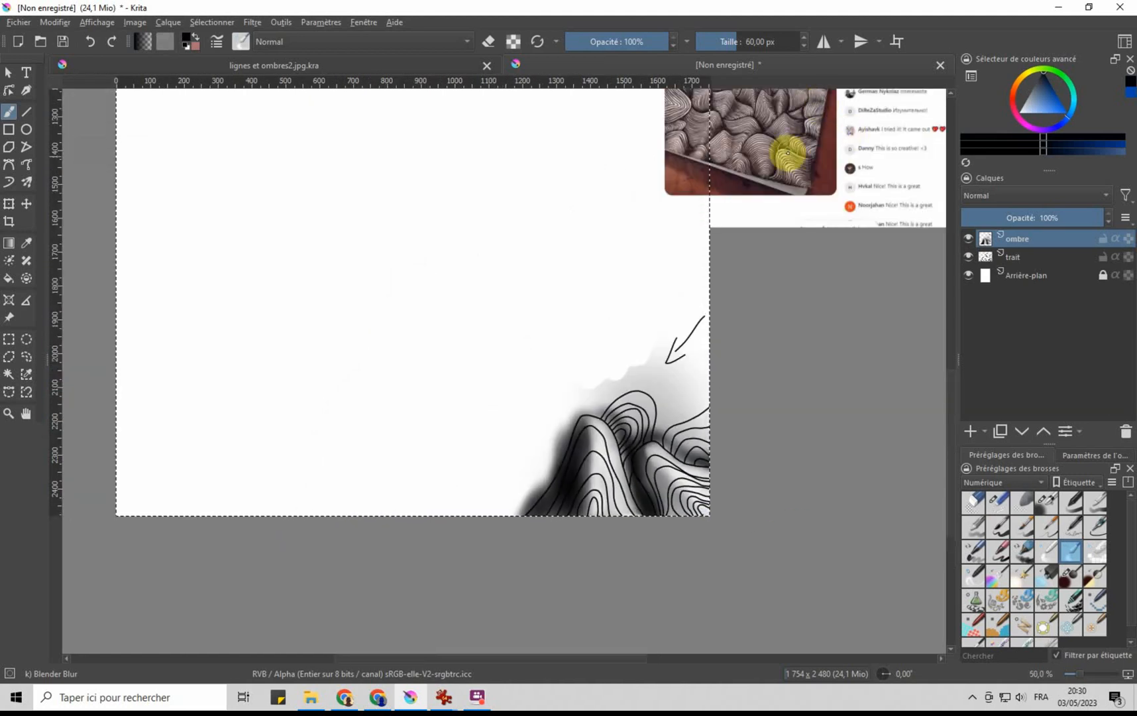
scroll(788, 152, up, 4)
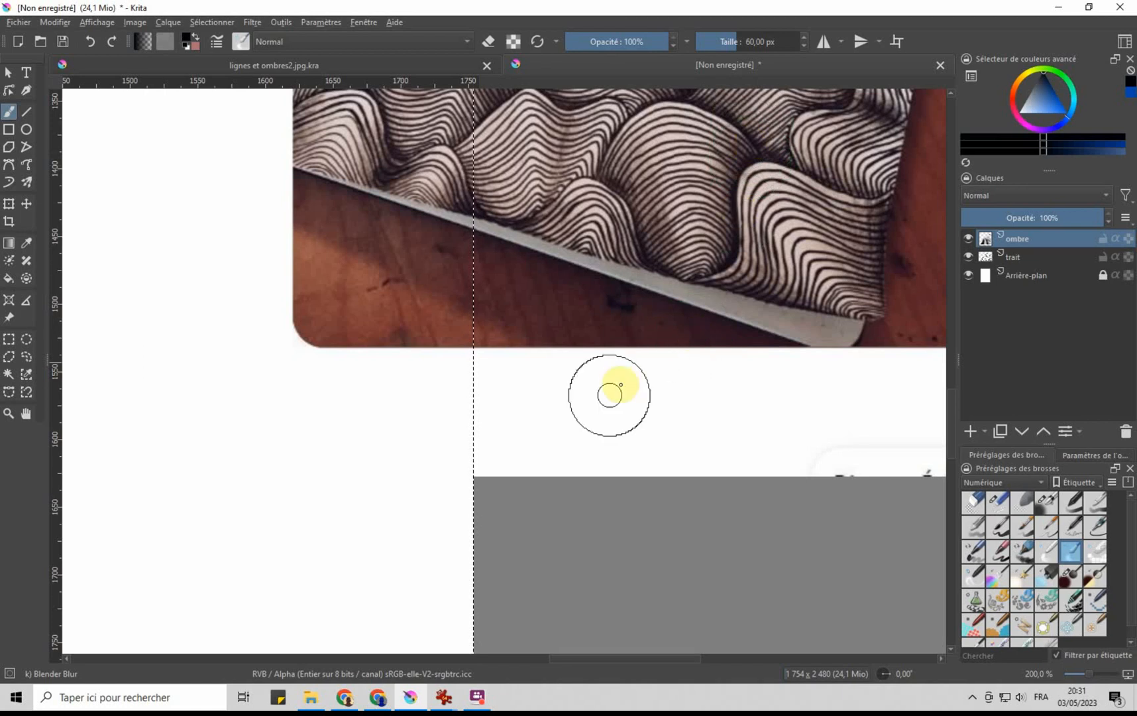
scroll(621, 384, down, 8)
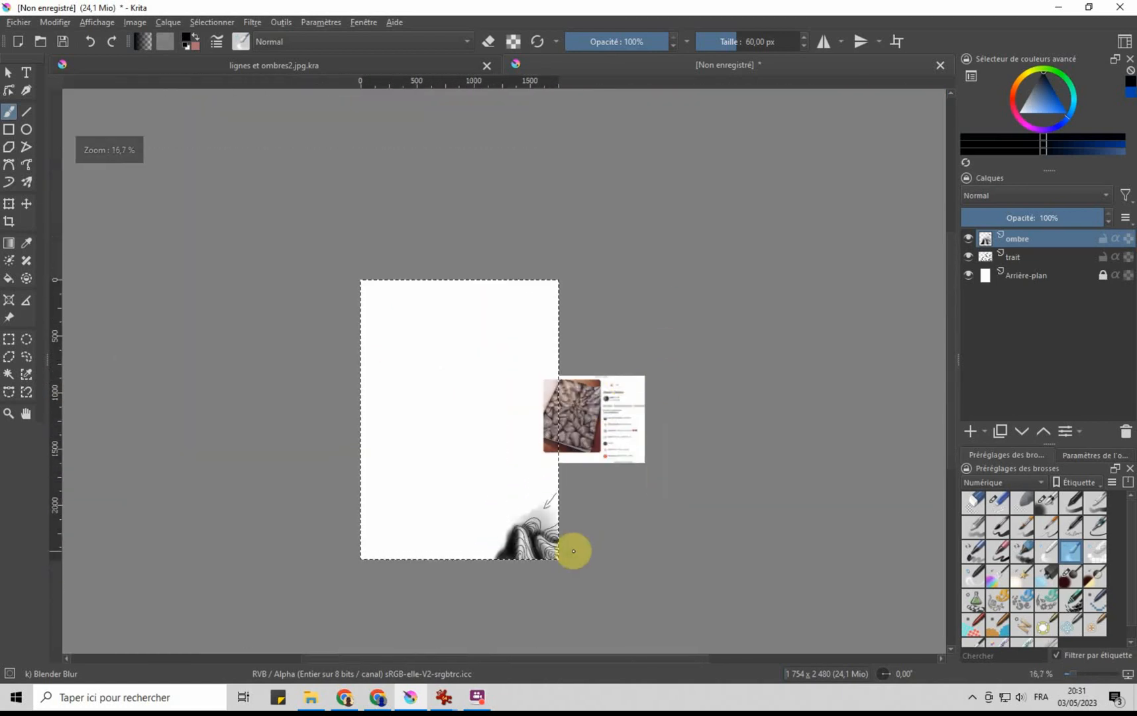
scroll(573, 551, up, 8)
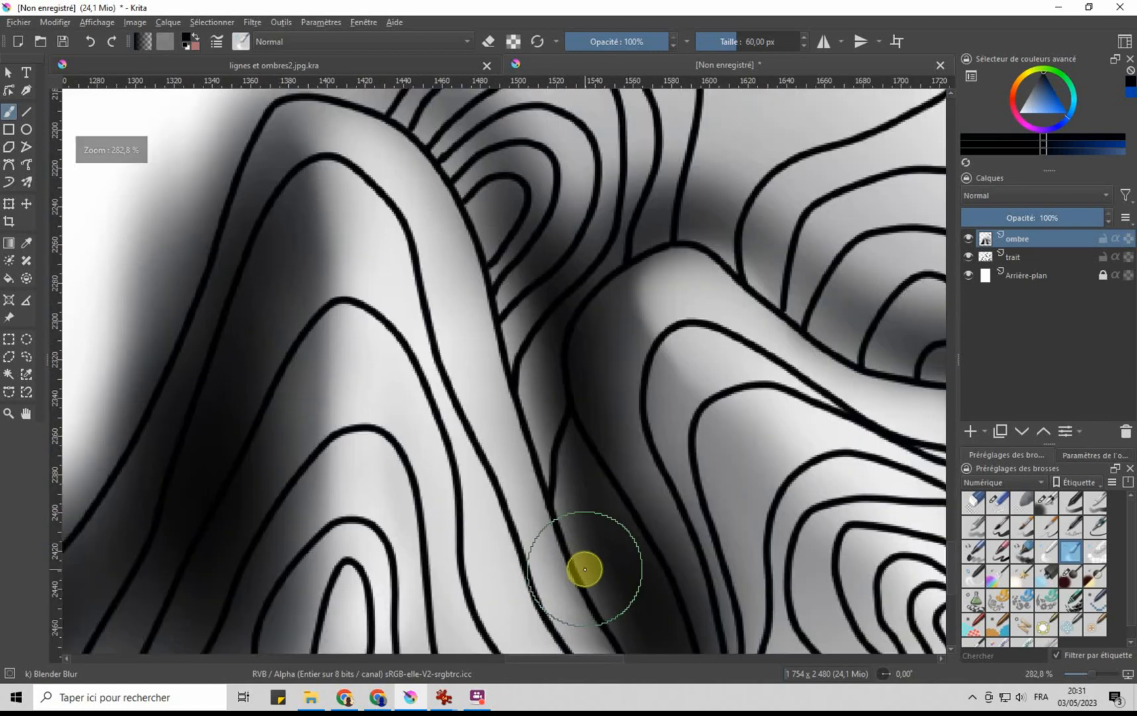
scroll(585, 569, down, 2)
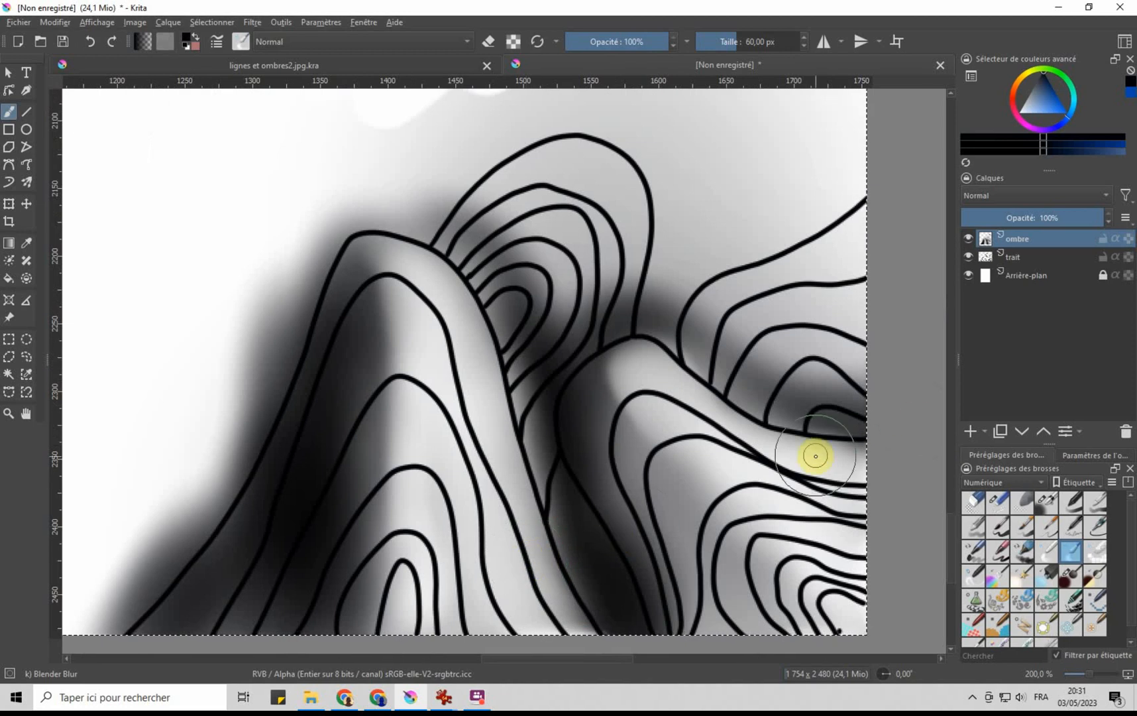
Step: Darken the hollow between the two front mounds with the Adjust Multiply brush at 32.86 px
click(1070, 575)
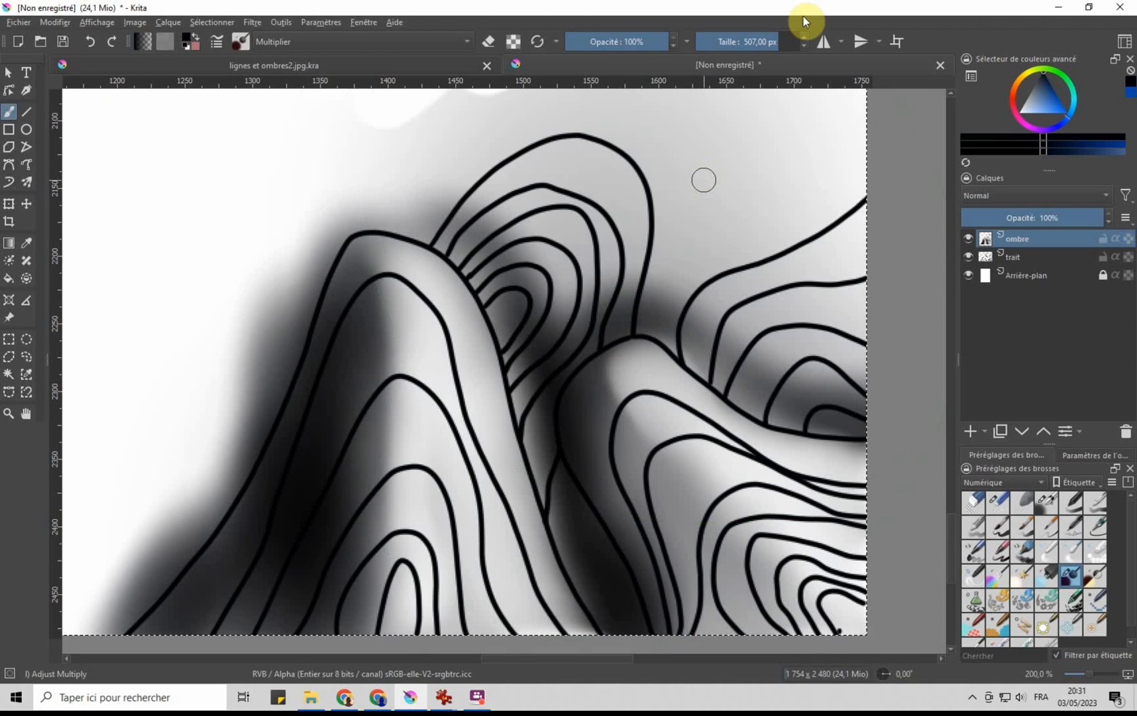
drag(749, 41, 713, 42)
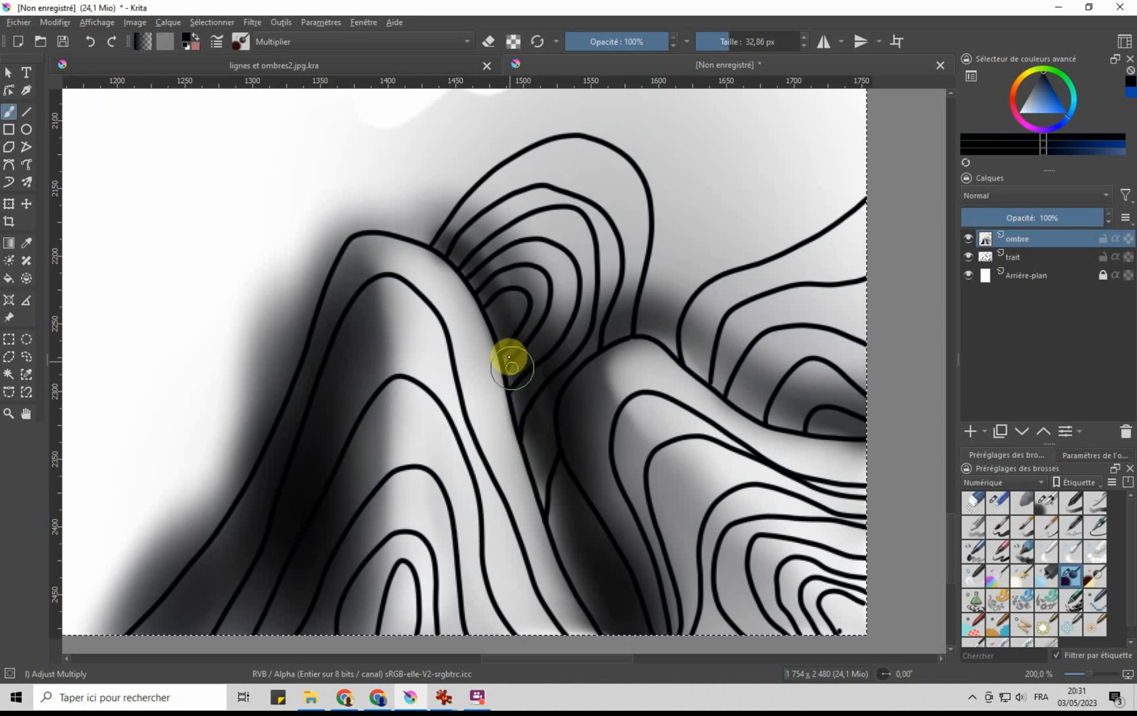
drag(553, 508, 607, 592)
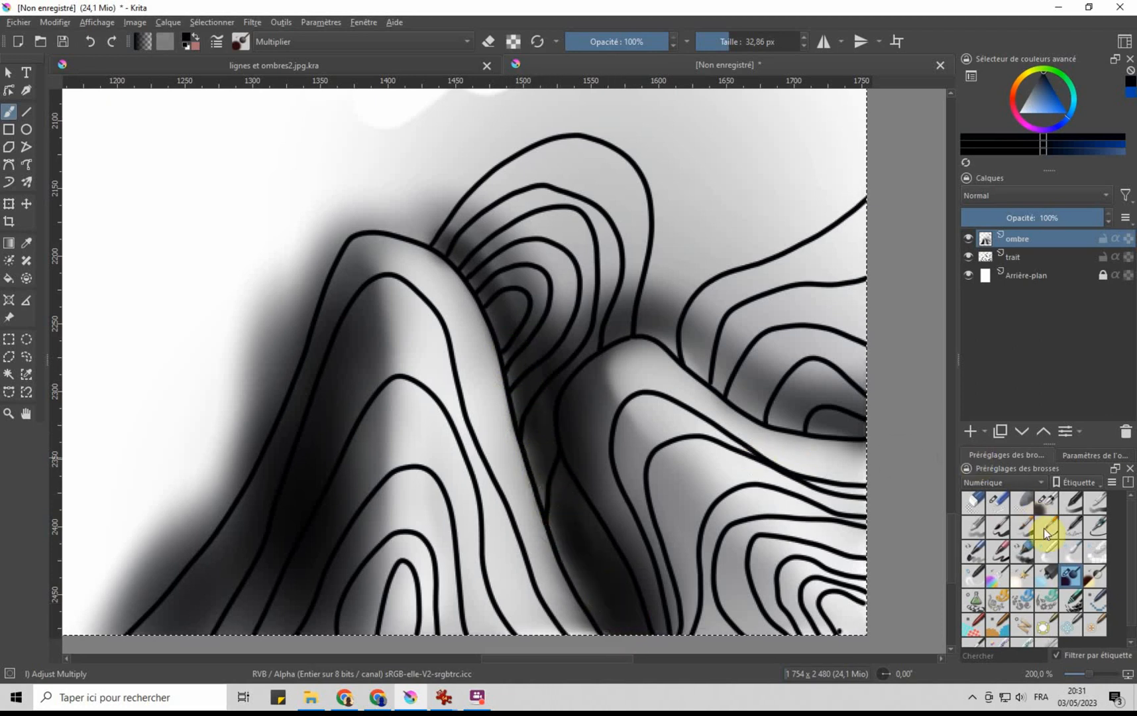
Step: Blend the shadow edge along the large left mound's right flank with the Blender Blur brush at 60 px
click(1076, 557)
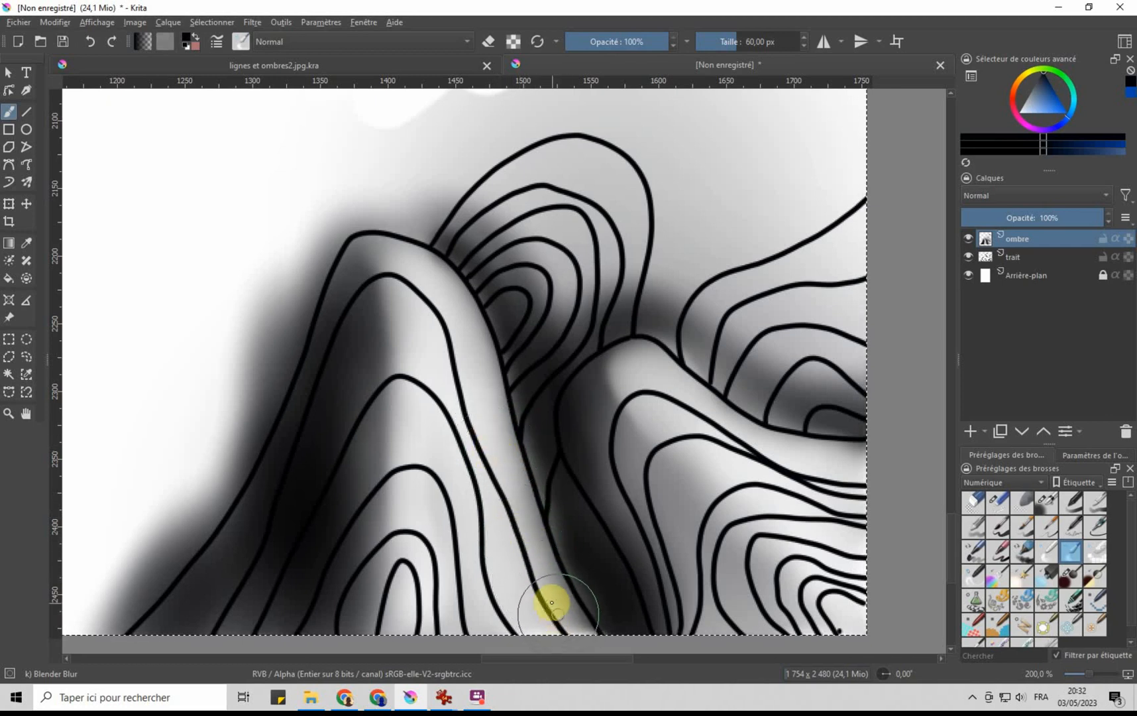
mouse_move(574, 577)
mouse_down()
mouse_move(547, 535)
mouse_move(533, 583)
mouse_up()
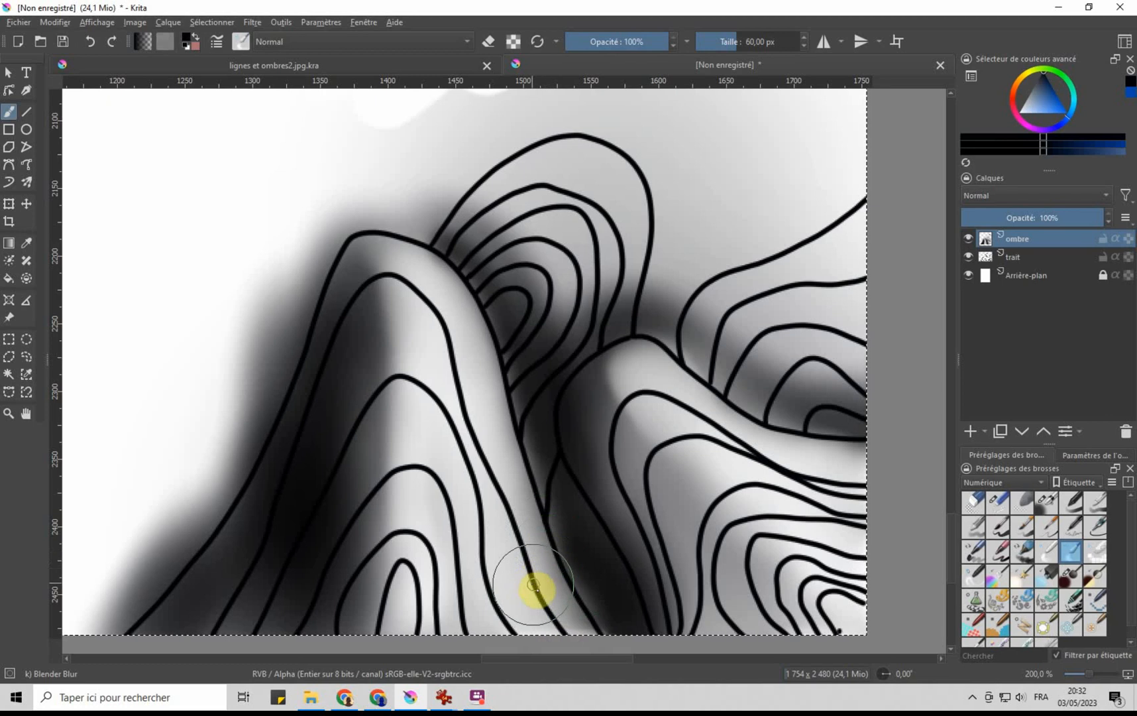
mouse_move(543, 617)
mouse_down()
mouse_move(517, 501)
mouse_move(568, 582)
mouse_move(530, 452)
mouse_move(540, 432)
mouse_move(607, 388)
mouse_move(629, 392)
mouse_move(634, 372)
mouse_move(606, 351)
mouse_move(766, 515)
mouse_move(744, 478)
mouse_move(678, 447)
mouse_move(694, 445)
mouse_move(661, 411)
mouse_move(682, 429)
mouse_move(640, 359)
mouse_move(680, 399)
mouse_move(675, 352)
mouse_move(577, 361)
mouse_move(535, 346)
mouse_up()
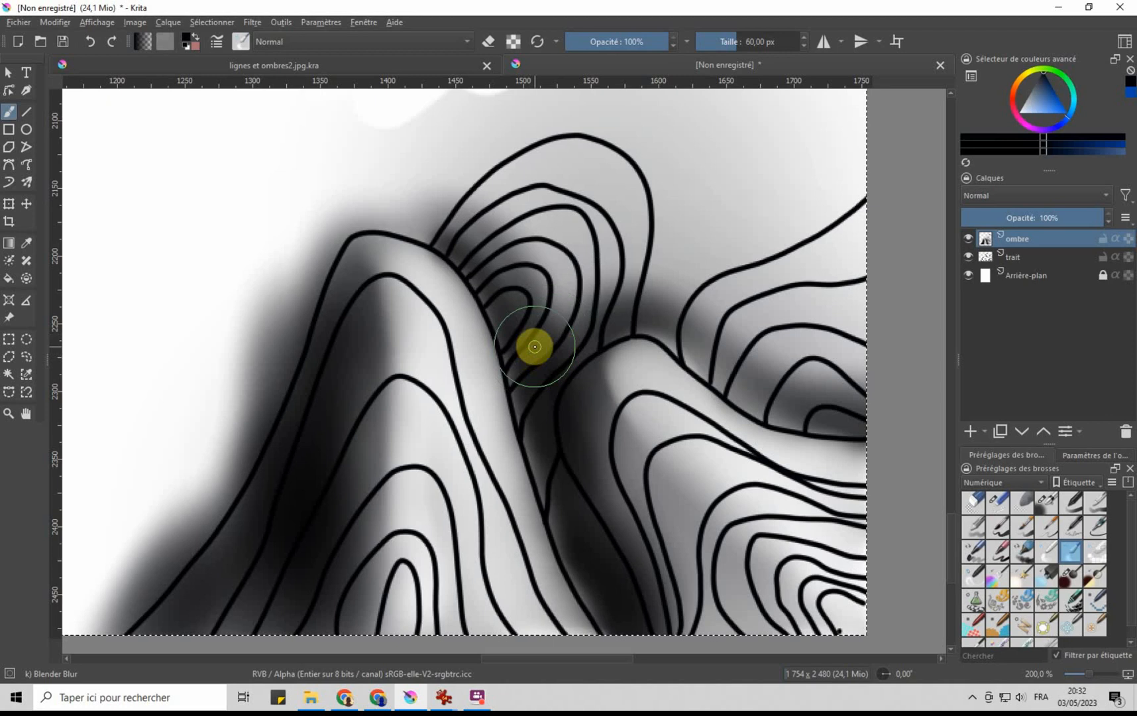
Step: Lighten the back mounds using Airbrush Soft in eraser mode, raising the brush size to 104.22 px
scroll(566, 273, down, 1)
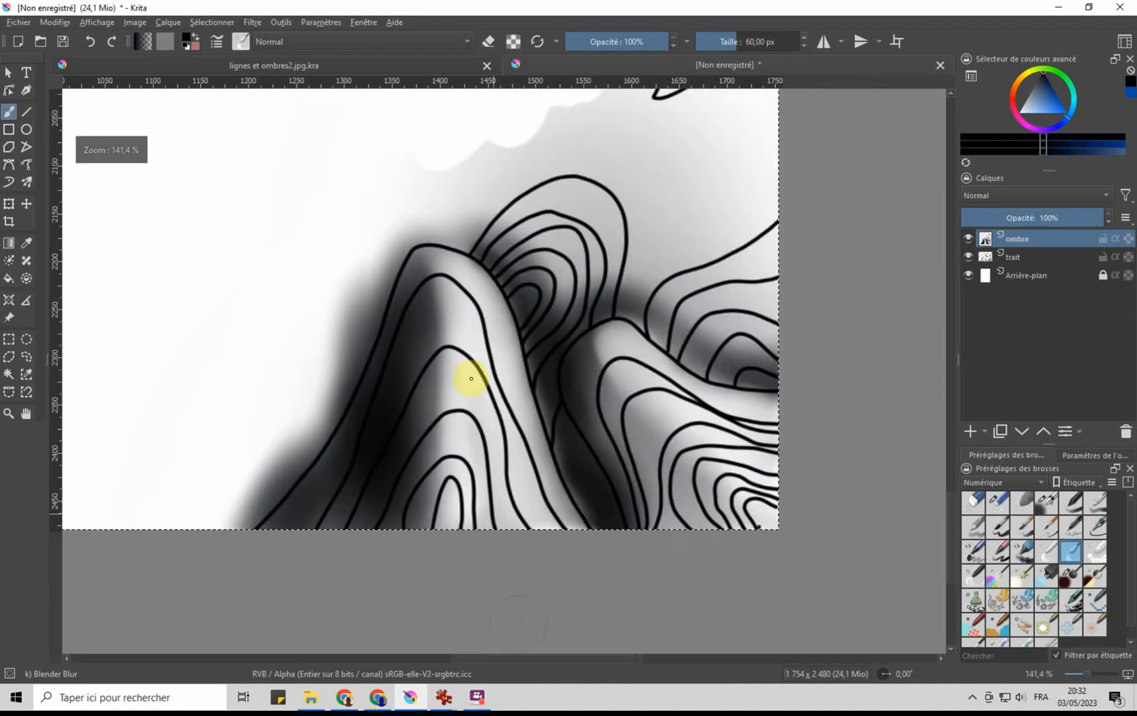
click(1048, 505)
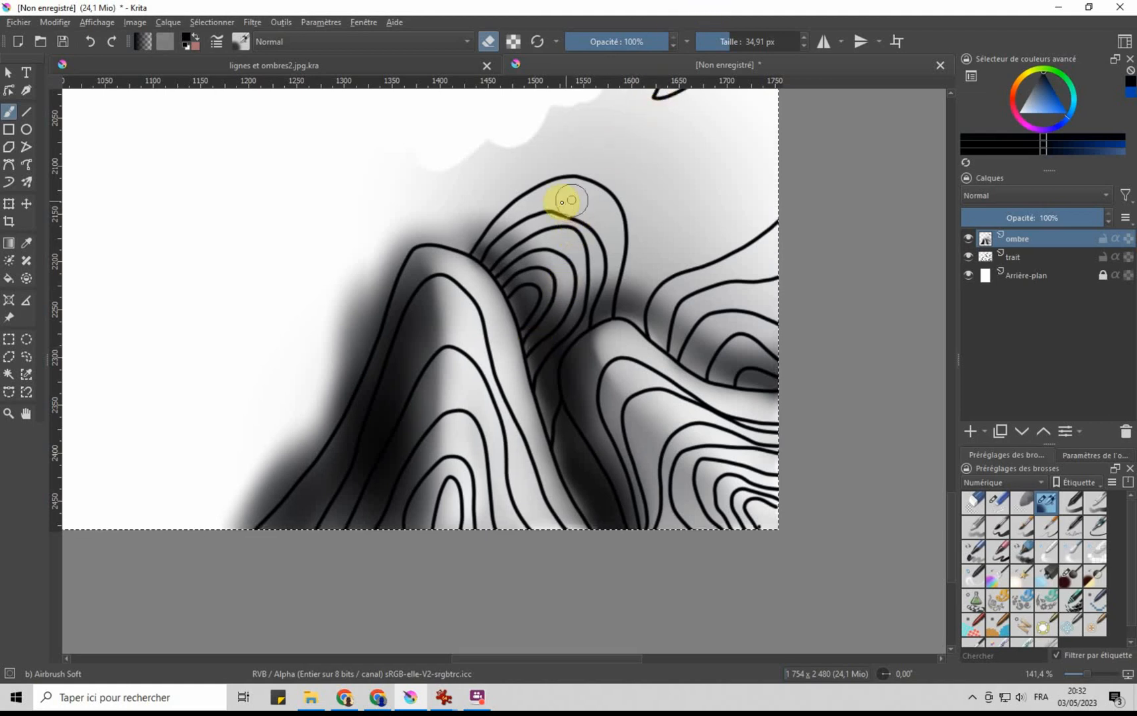
drag(726, 42, 744, 41)
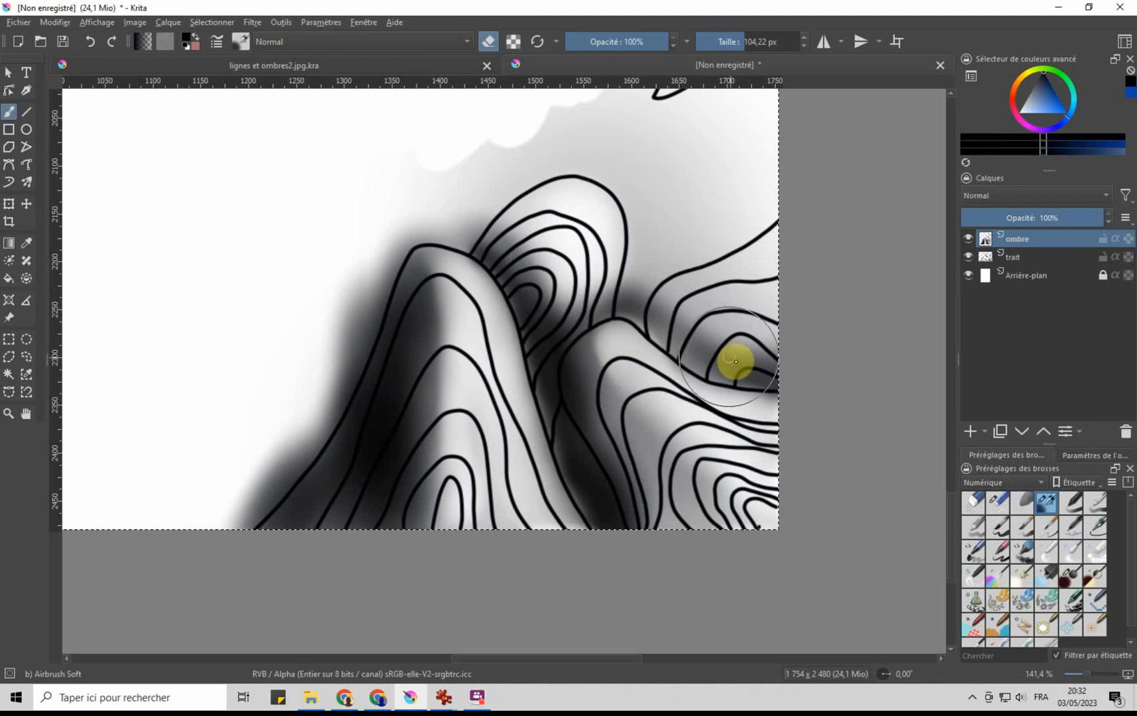
scroll(787, 326, down, 1)
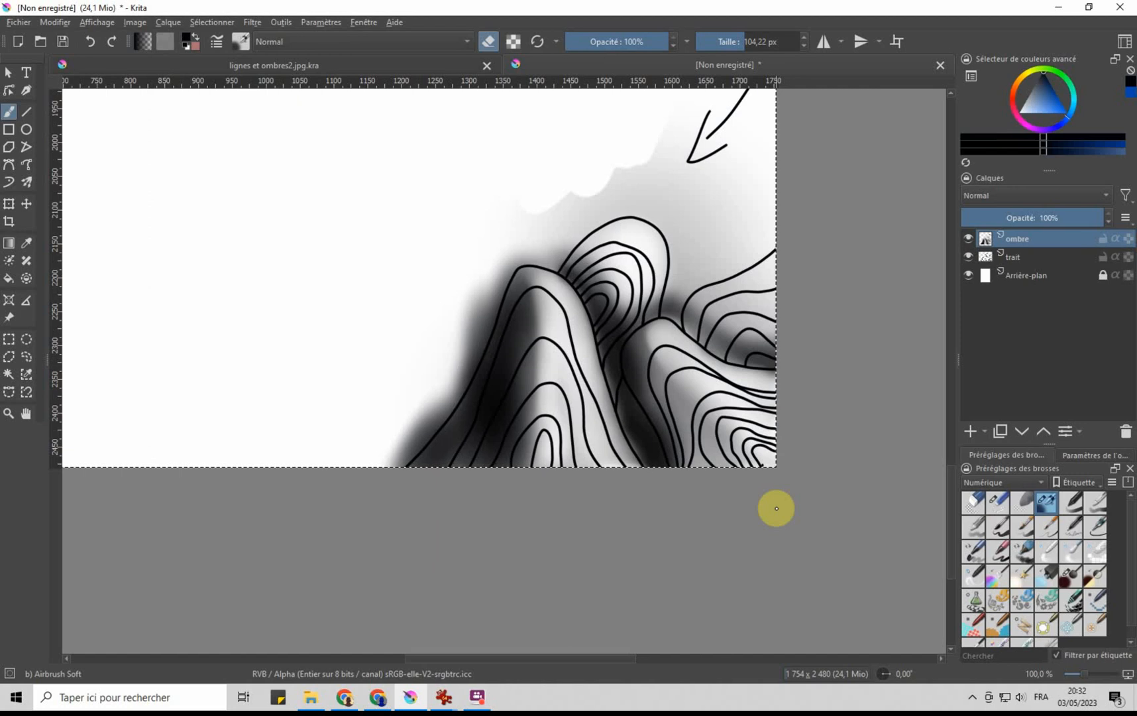
scroll(776, 508, down, 1)
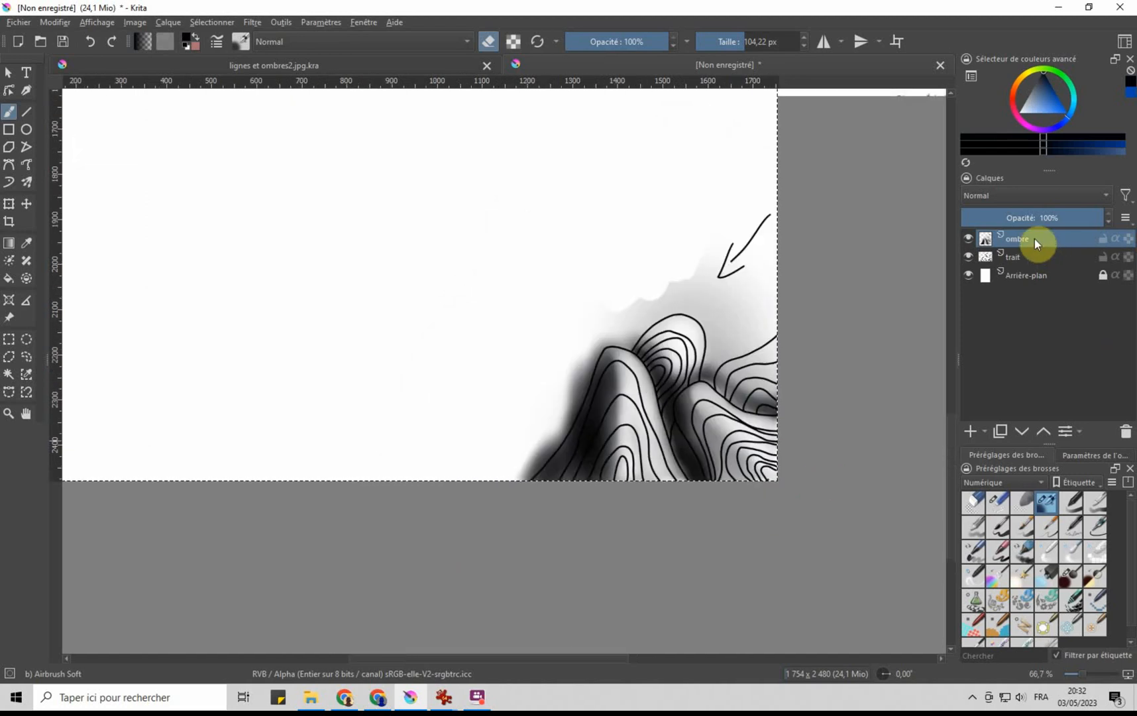
Step: Add a paint layer above the ombre layer and view the finished reference picture lignes et ombres2.jpg in IrfanView
click(971, 431)
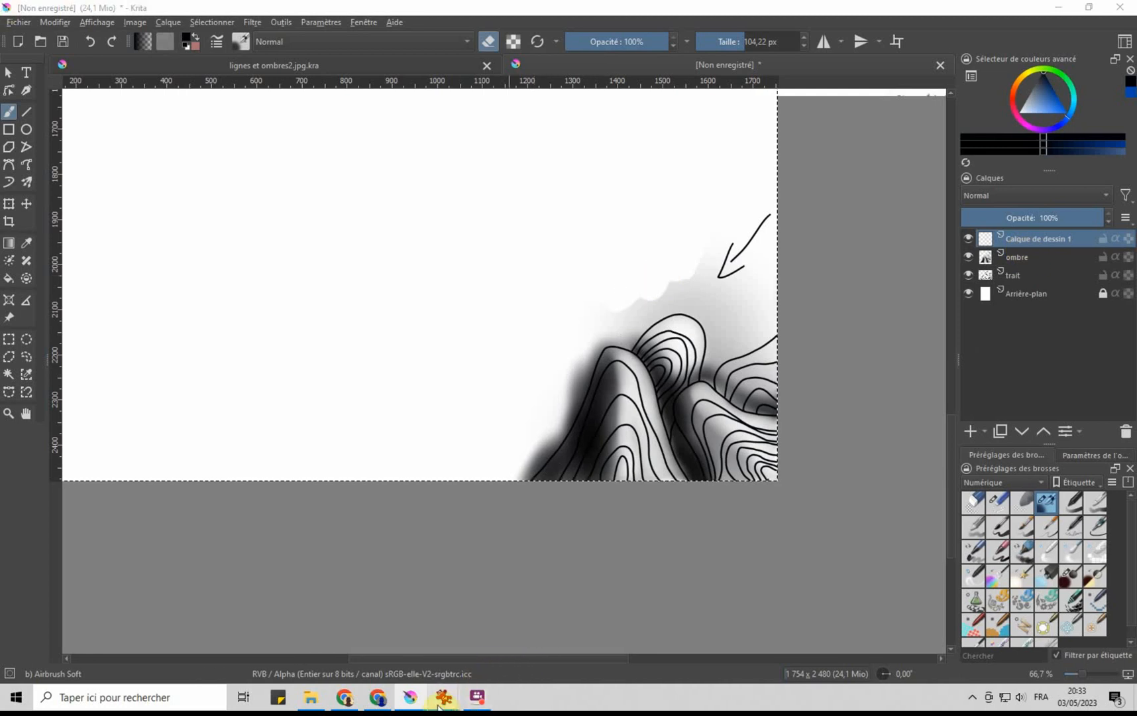
mouse_move(439, 705)
click(501, 643)
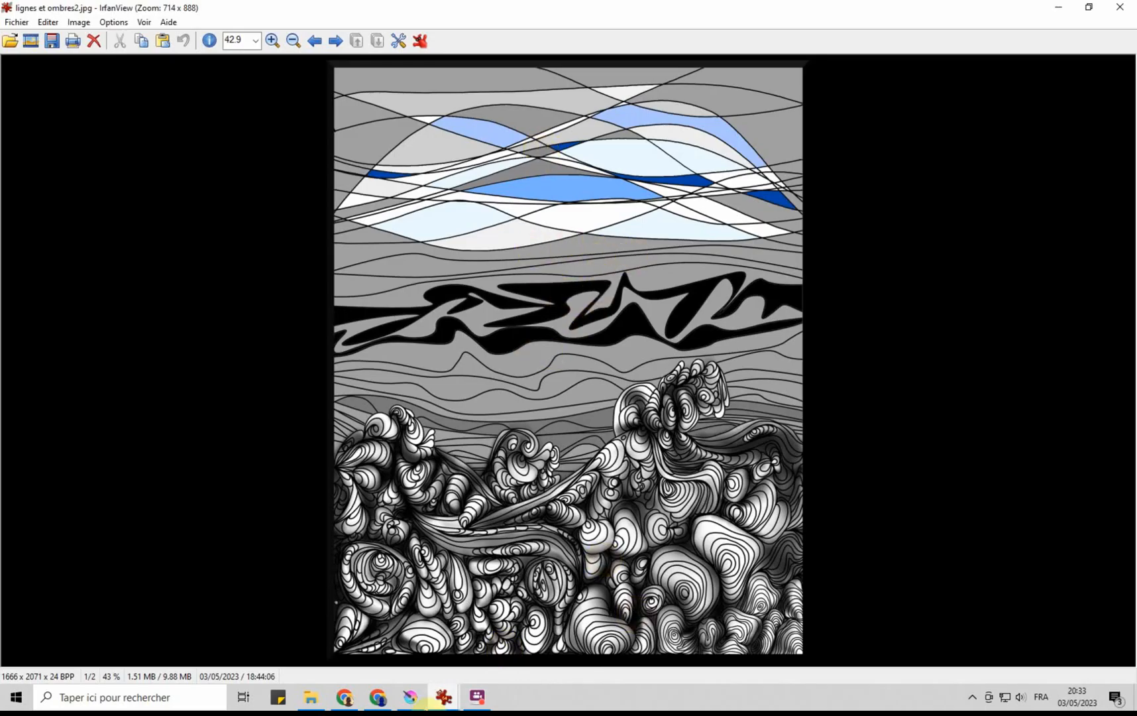
click(411, 697)
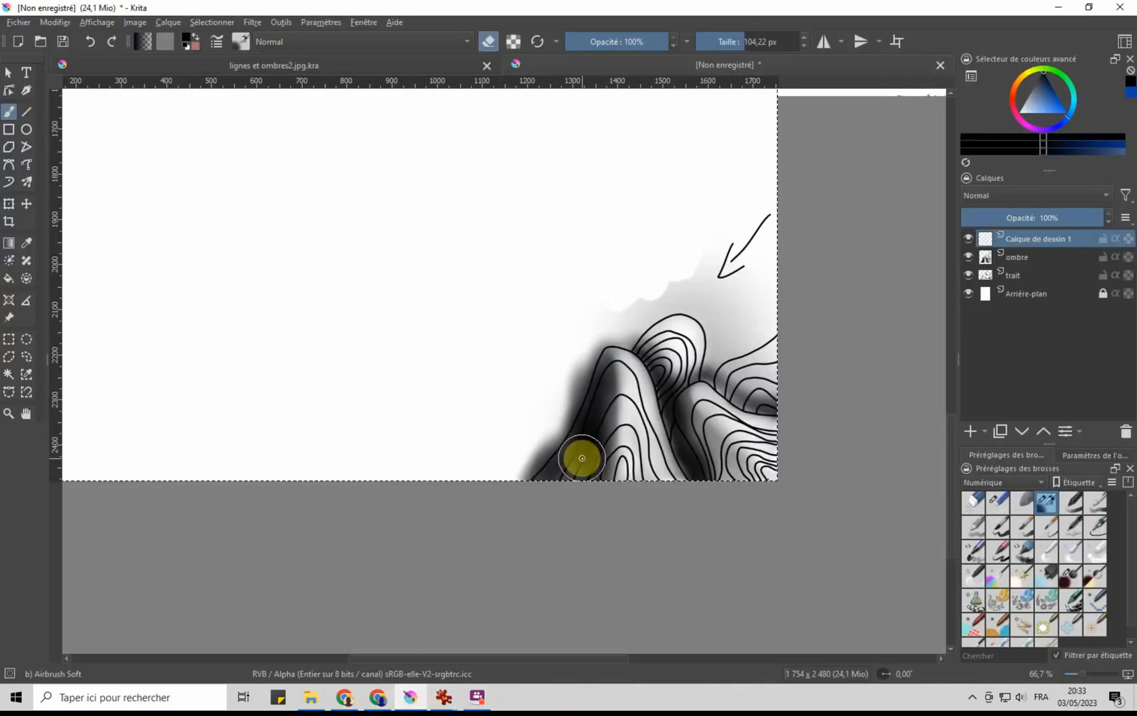
Step: Rename the new paint layer as "ciel"
right_click(1048, 242)
click(1027, 247)
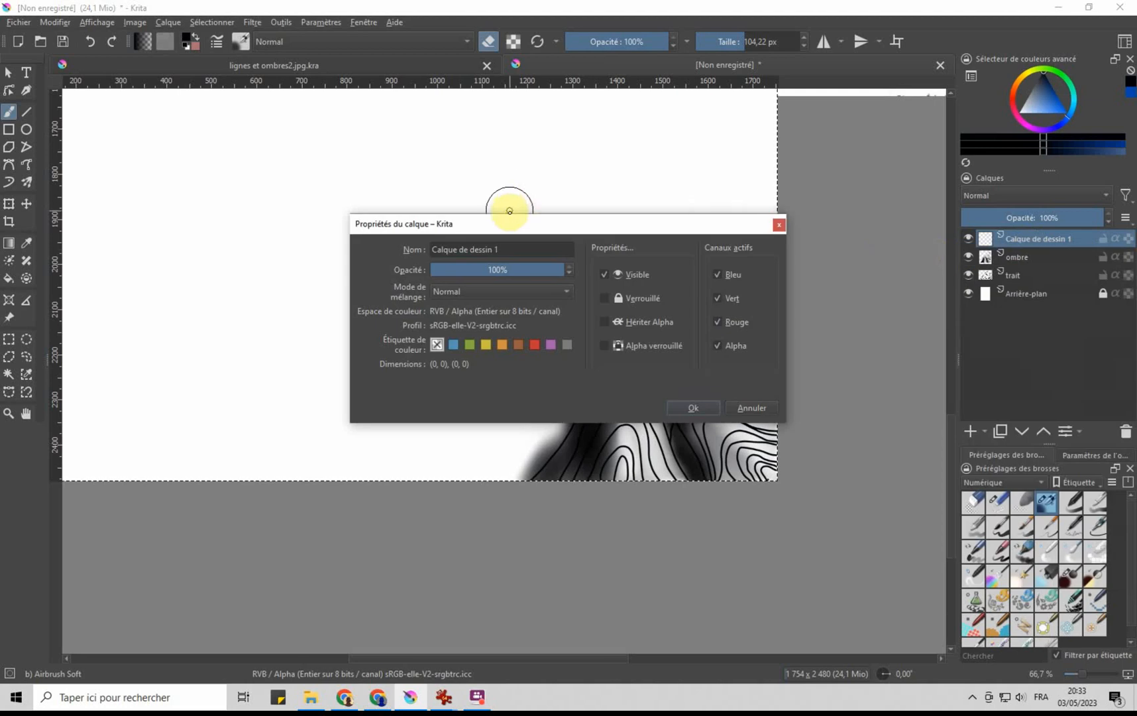
drag(510, 248, 332, 246)
text(ciel)
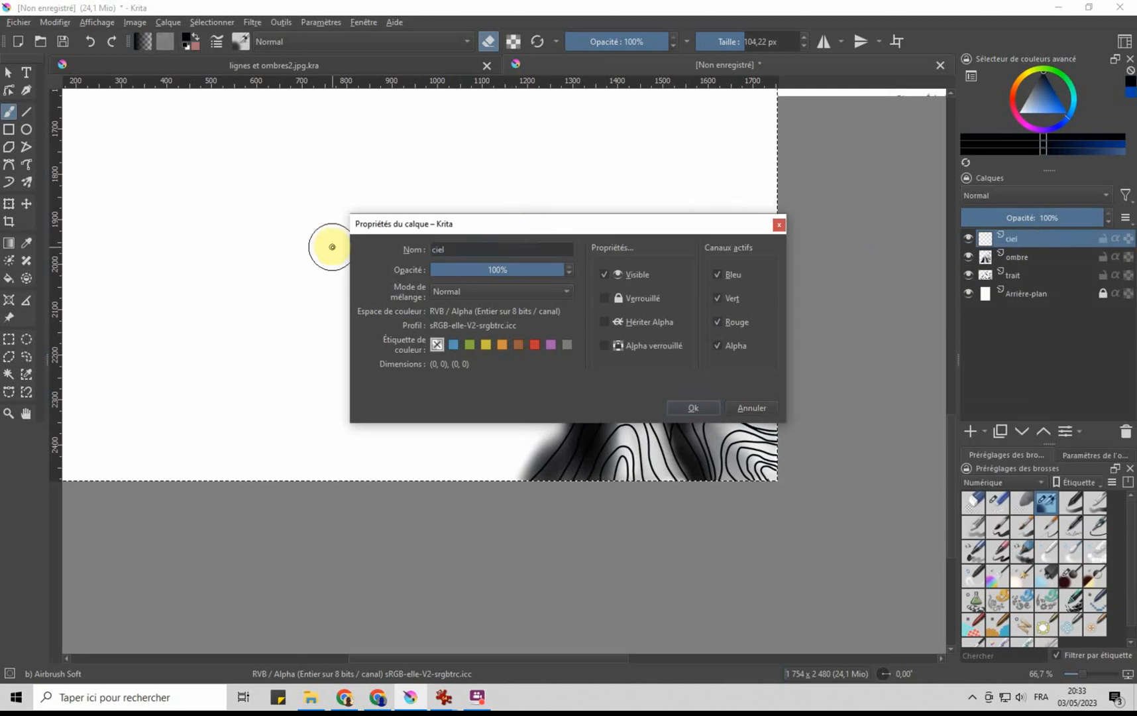
click(717, 406)
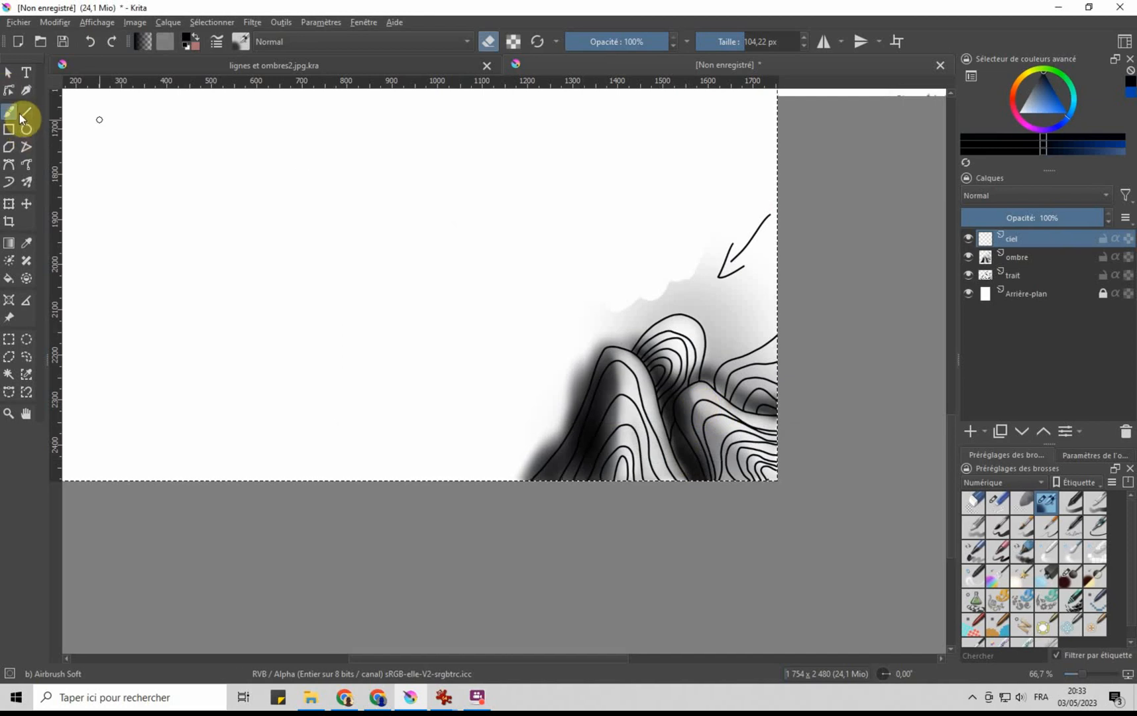
Step: Try to draw a short wavy Bézier curve in the blank area above the mounds
click(10, 166)
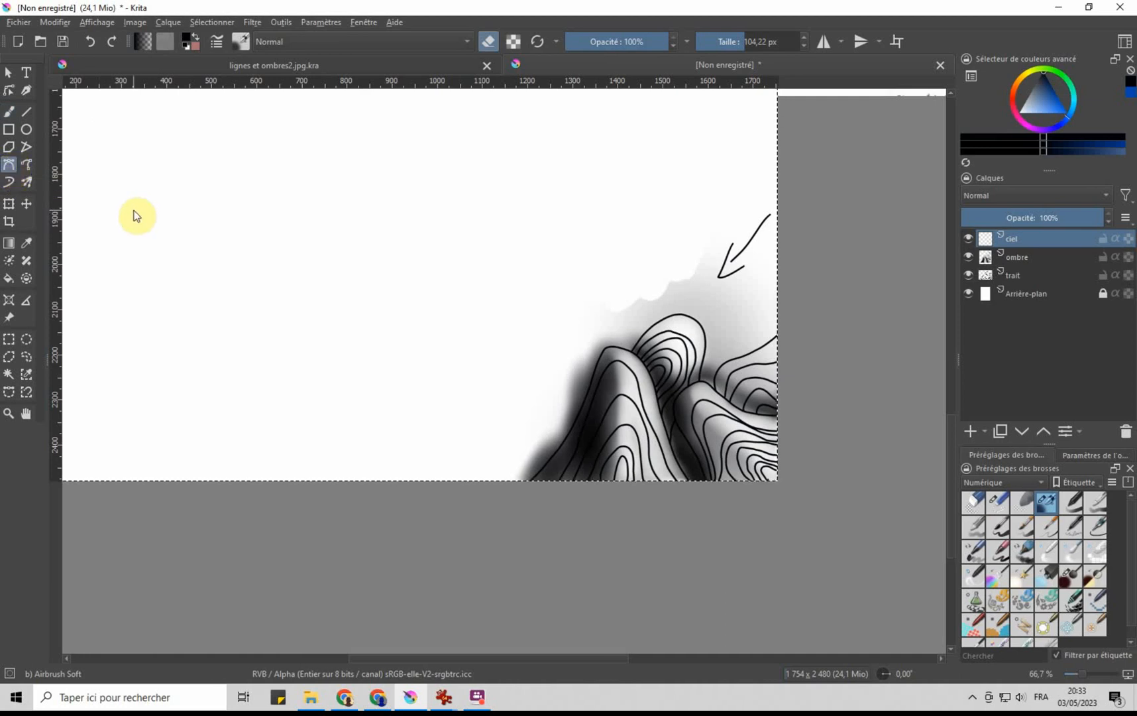
click(329, 257)
drag(395, 218, 434, 253)
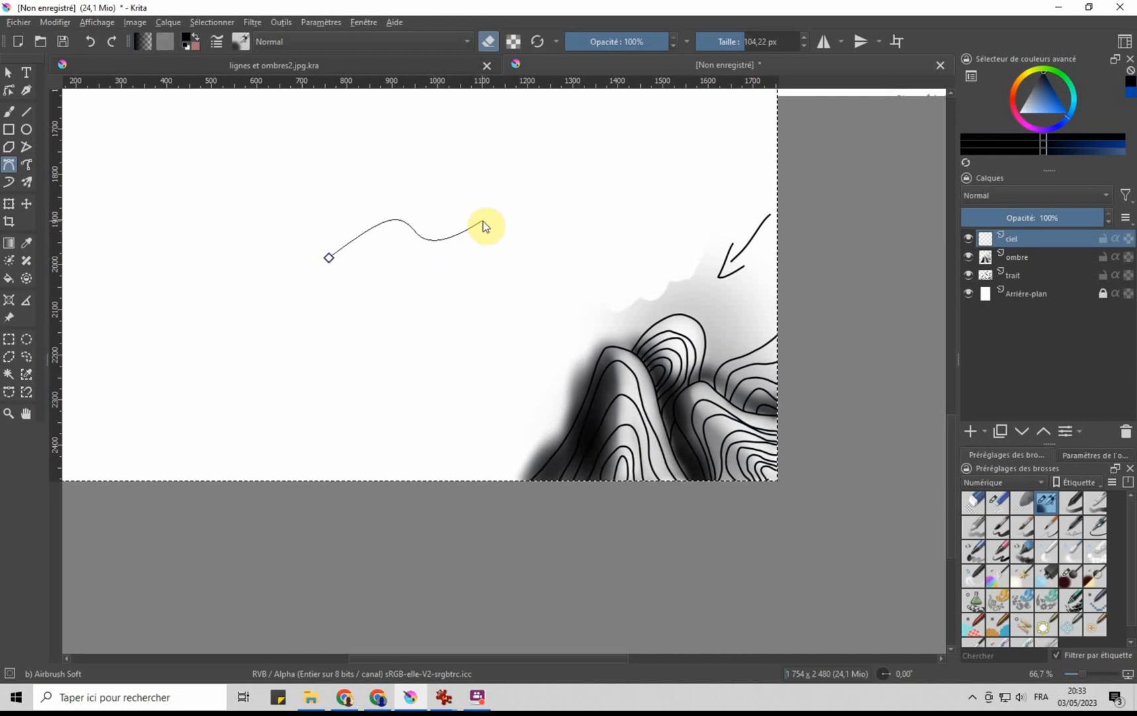
drag(484, 225, 523, 195)
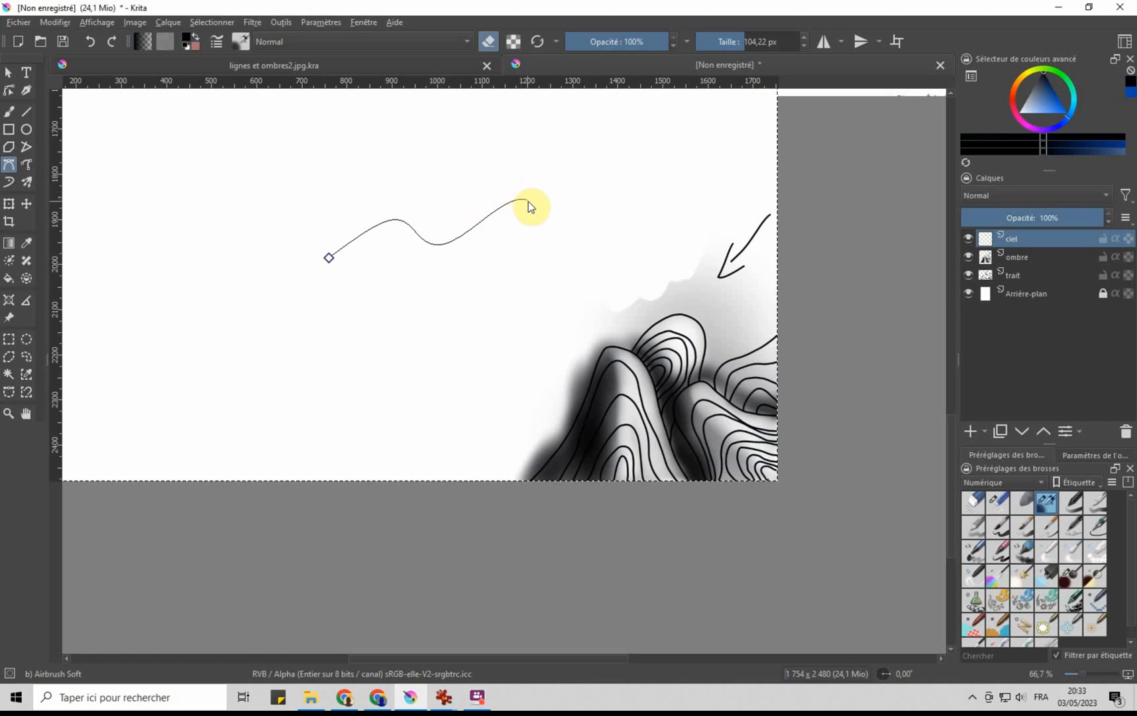
double_click(525, 195)
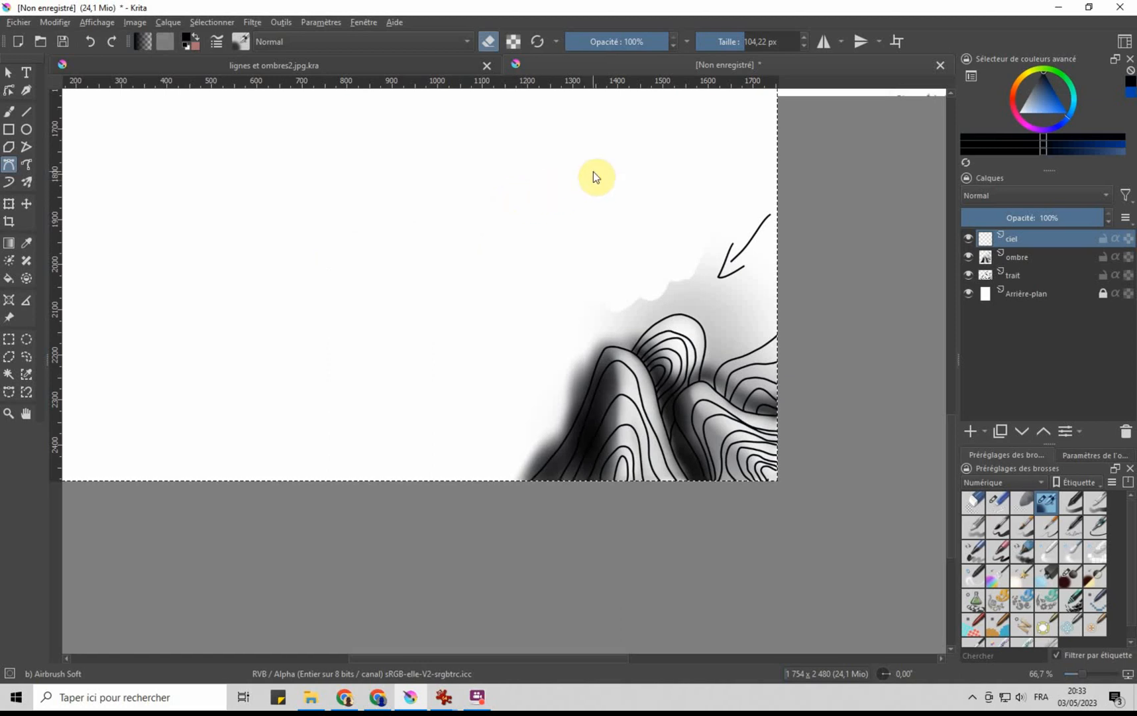
Step: Try to draw a wavy Bézier line across the full page width above the mounds, starting and ending outside the canvas
ctrl+scroll(596, 179, down, 1)
ctrl+scroll(623, 199, down, 1)
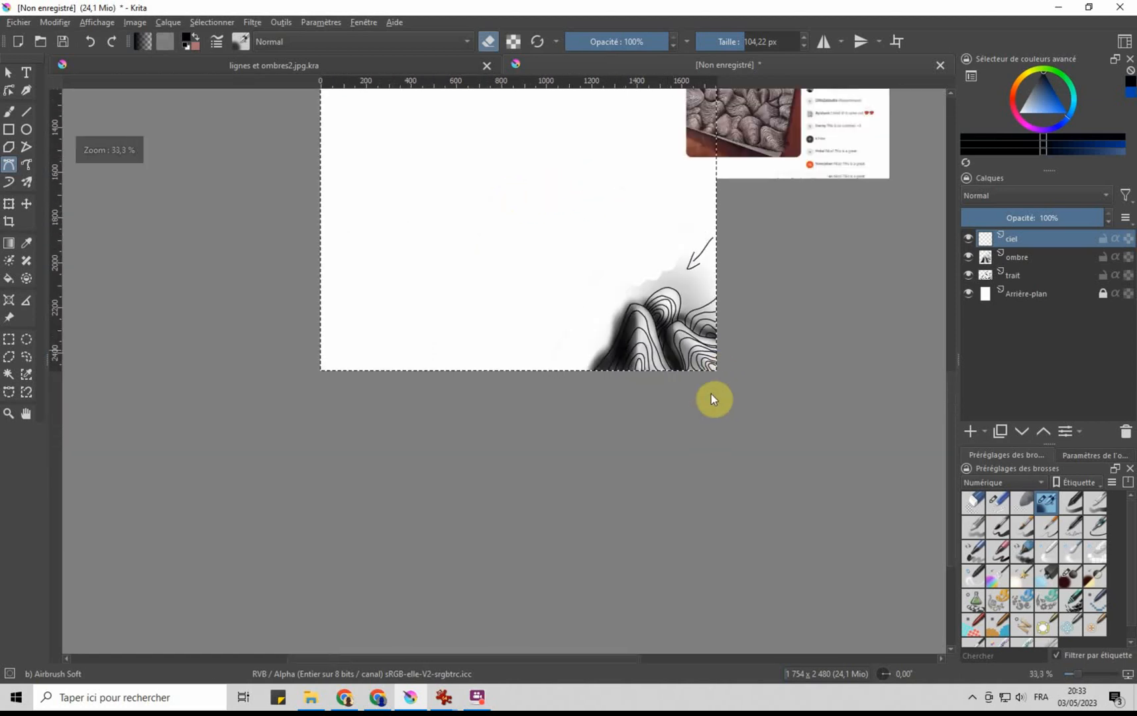
ctrl+scroll(767, 193, up, 1)
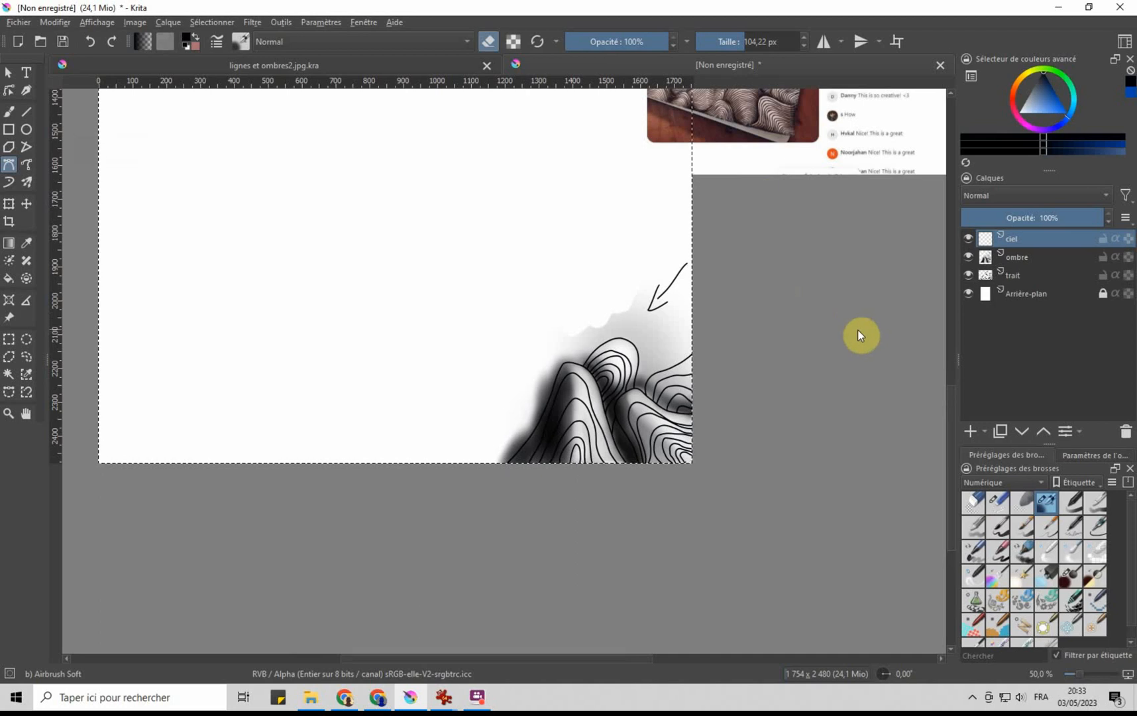
ctrl+scroll(857, 329, down, 1)
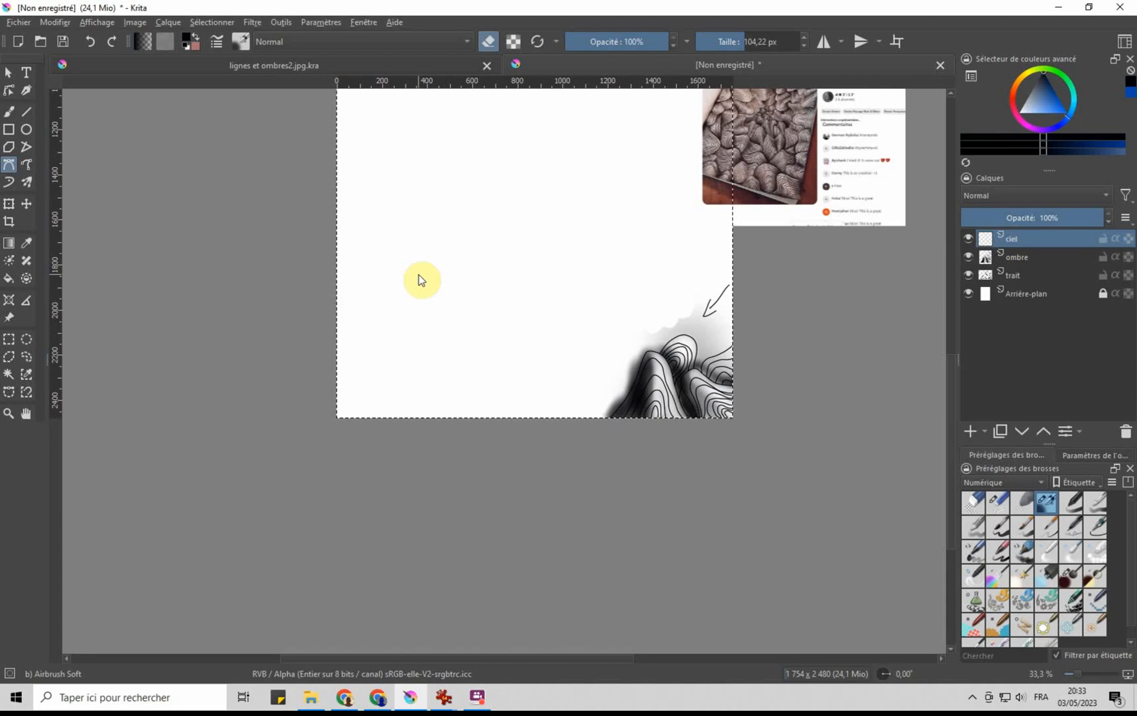
click(314, 310)
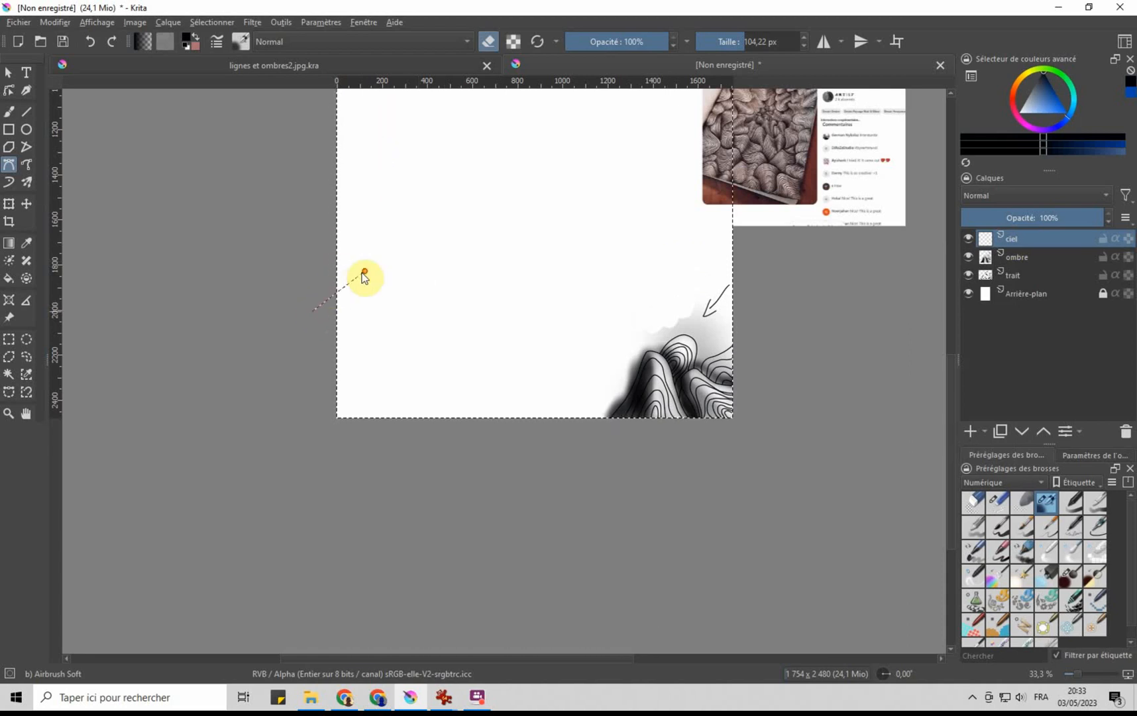
drag(372, 268, 441, 272)
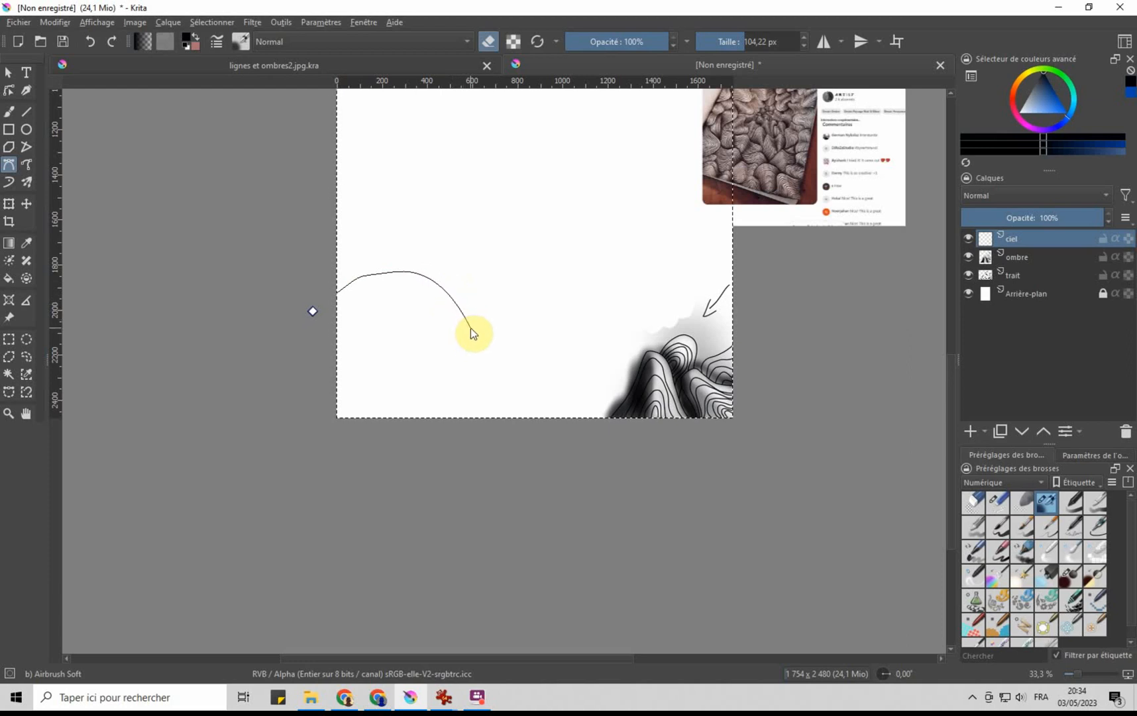
drag(471, 328, 513, 317)
drag(567, 257, 675, 239)
drag(757, 259, 787, 261)
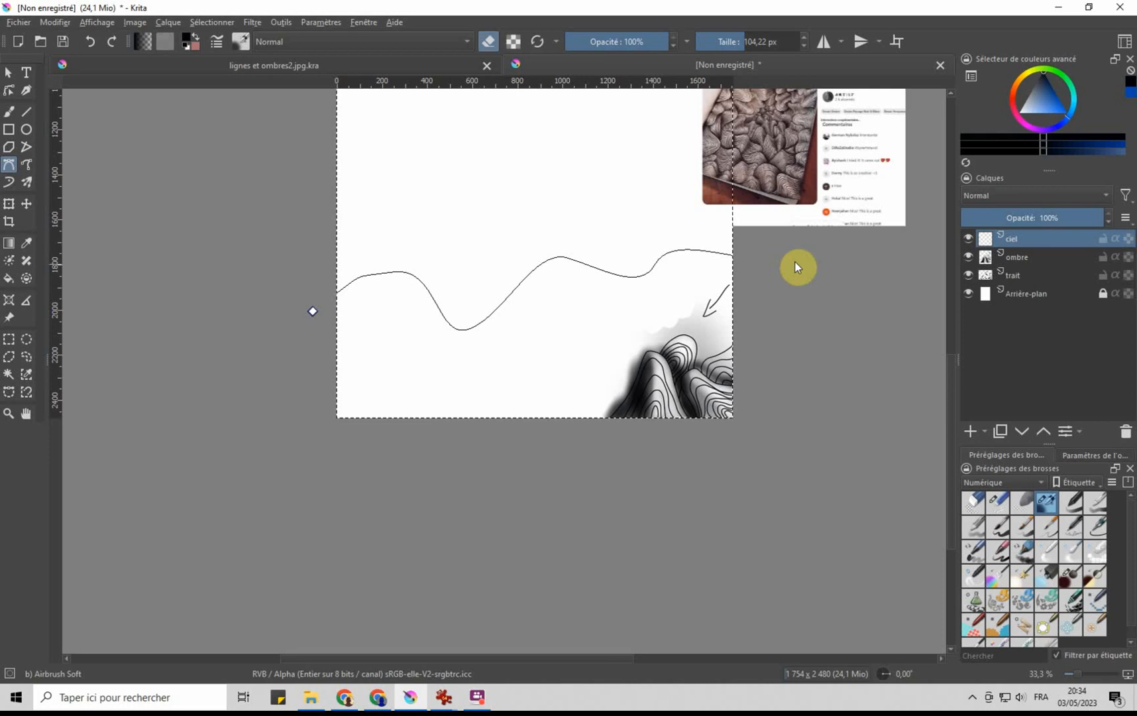
double_click(834, 292)
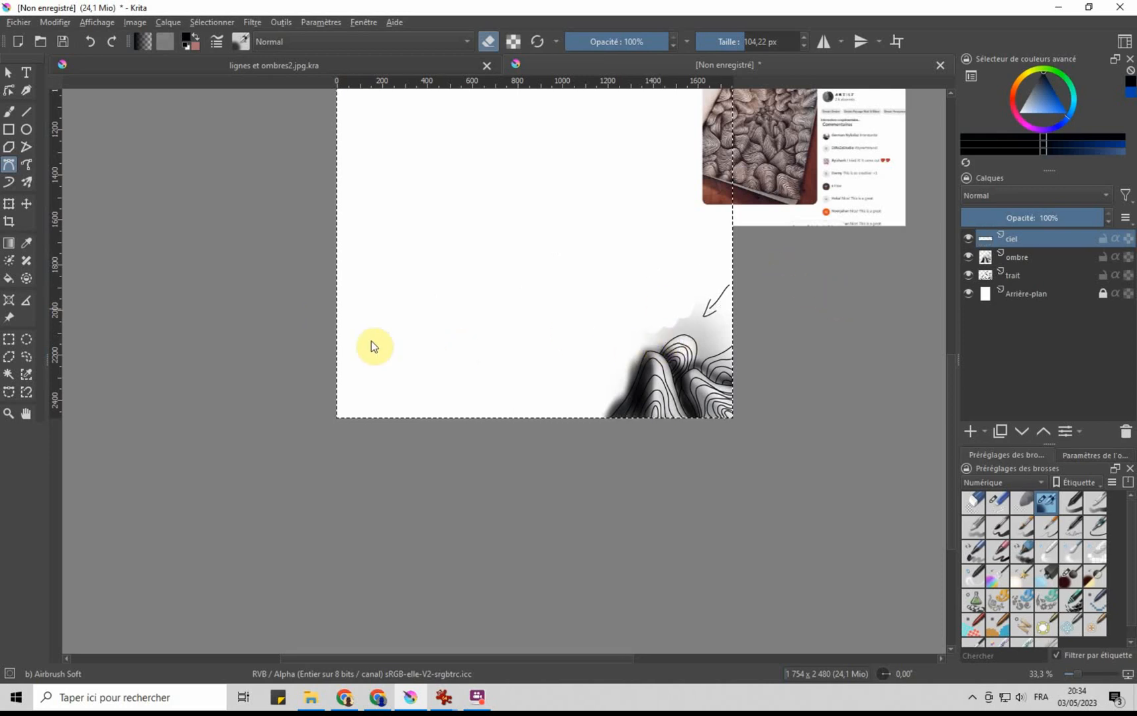
Step: Turn off eraser mode, switch to the Ink-2 Fineliner brush at 5 px, and undo the curve attempts
click(313, 298)
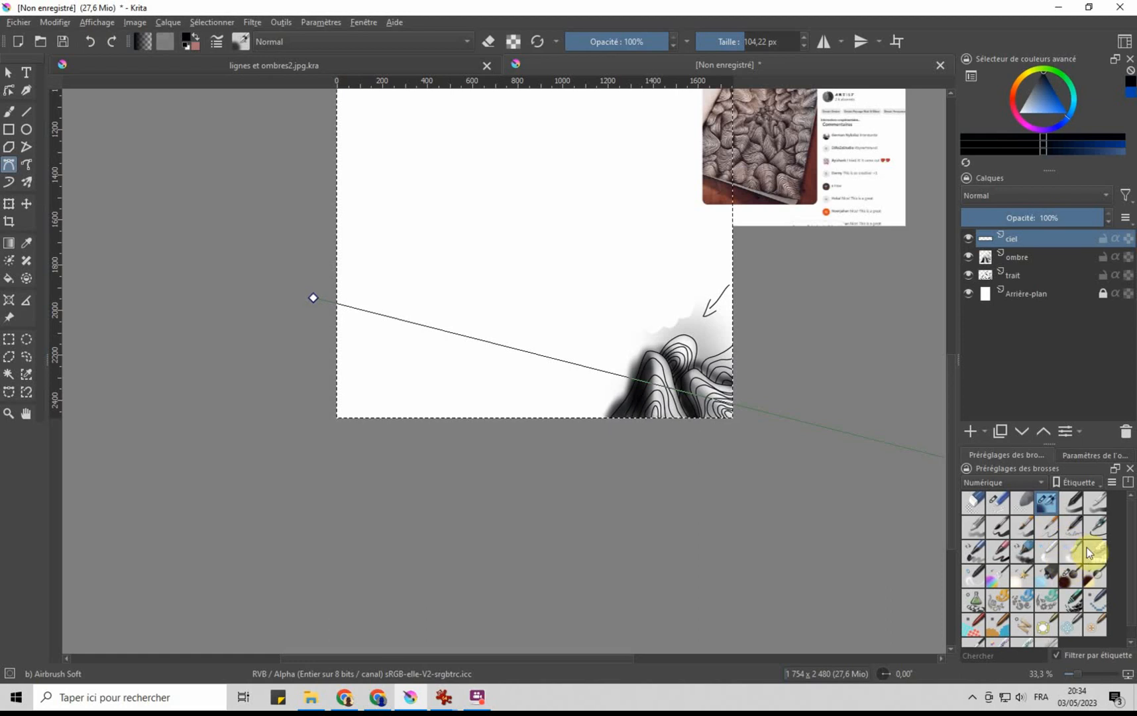
click(1097, 528)
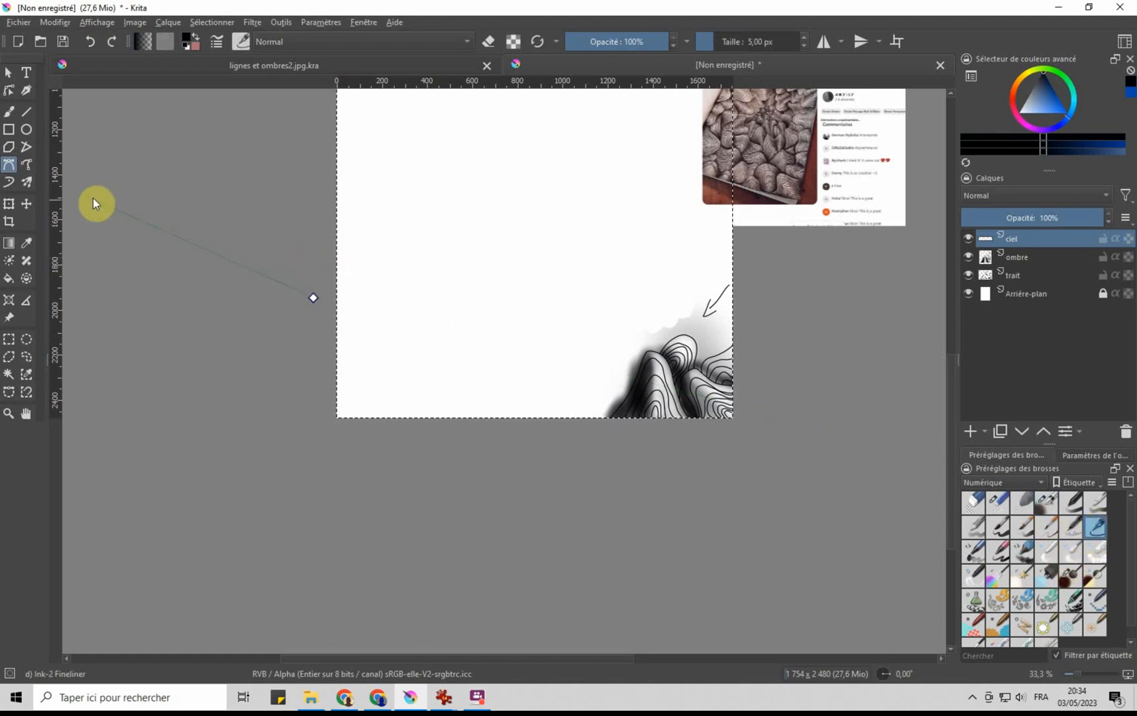
click(393, 268)
key(ctrl+z)
drag(312, 317, 382, 257)
key(ctrl+z)
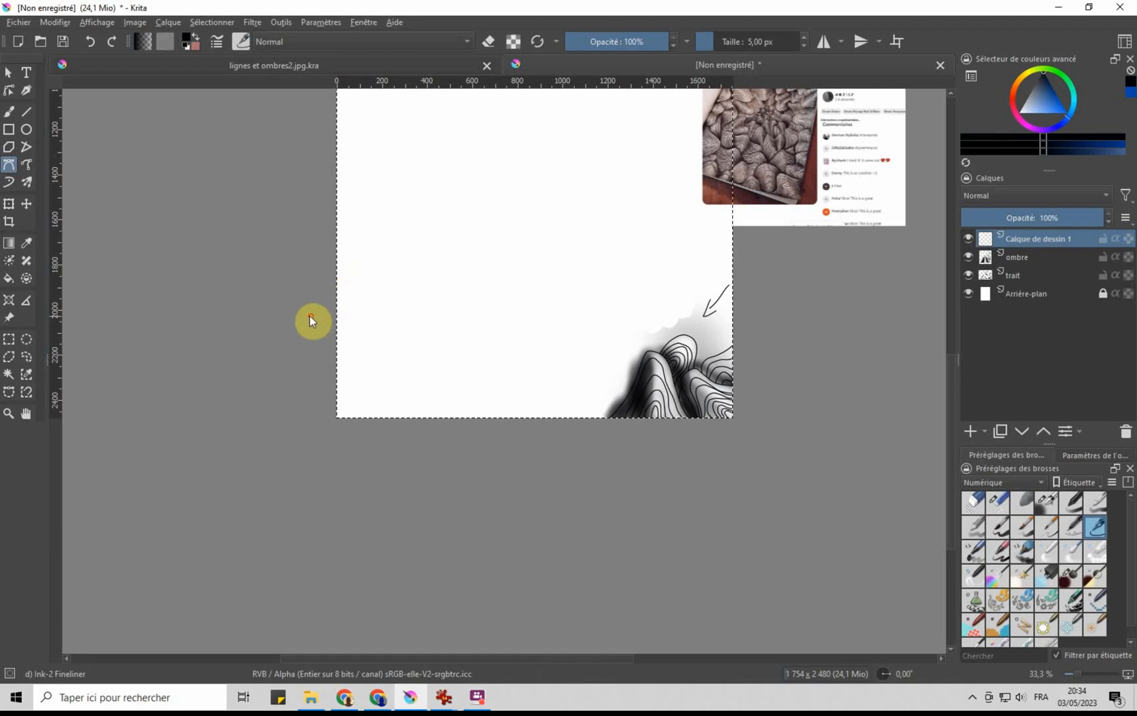
Step: Draw a wavy, looping Bézier line across the full page width above the mounds, starting and ending outside the canvas
drag(310, 315, 388, 253)
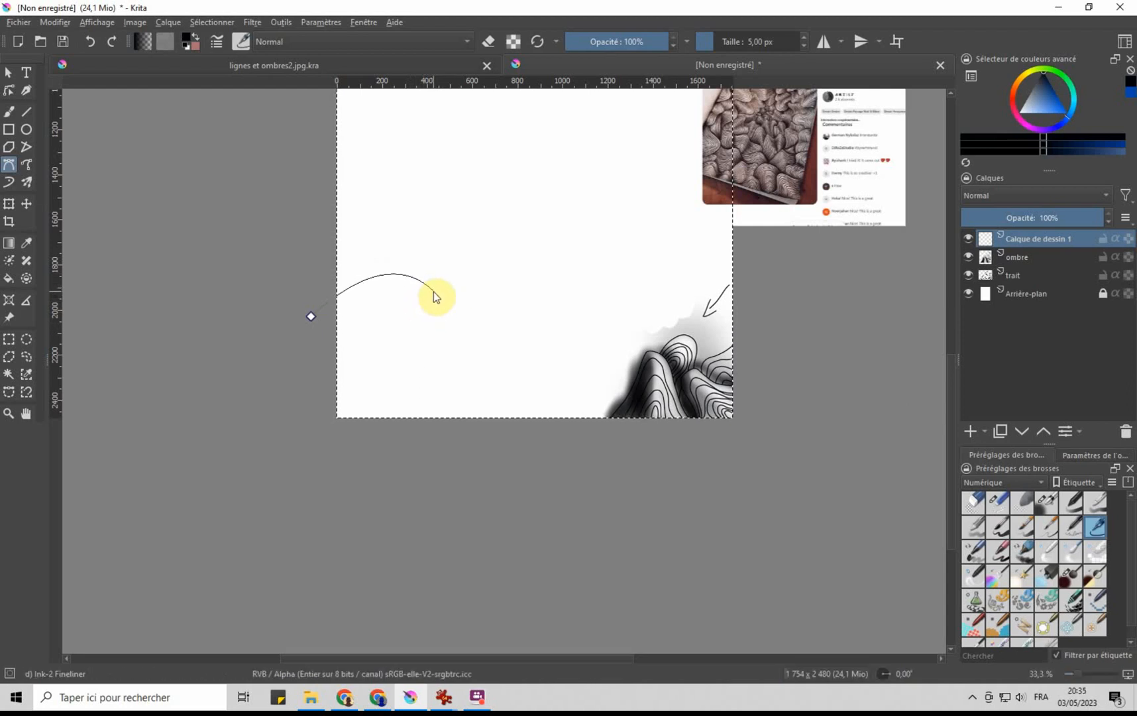
drag(434, 292, 467, 283)
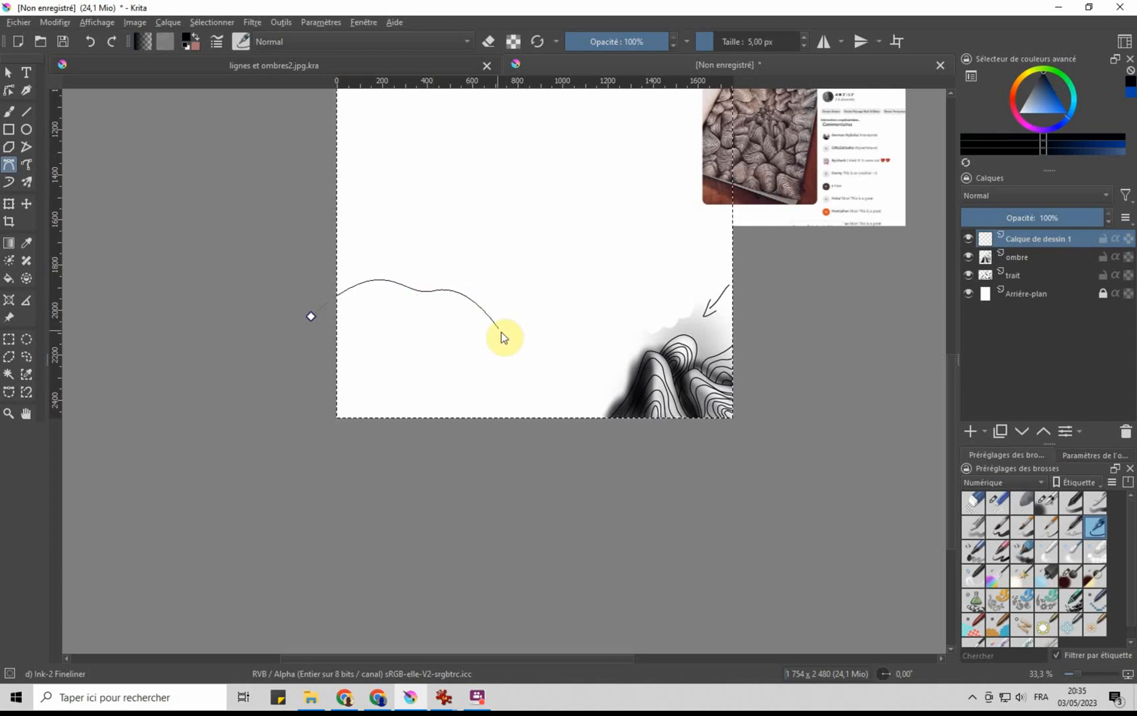
drag(481, 258, 496, 237)
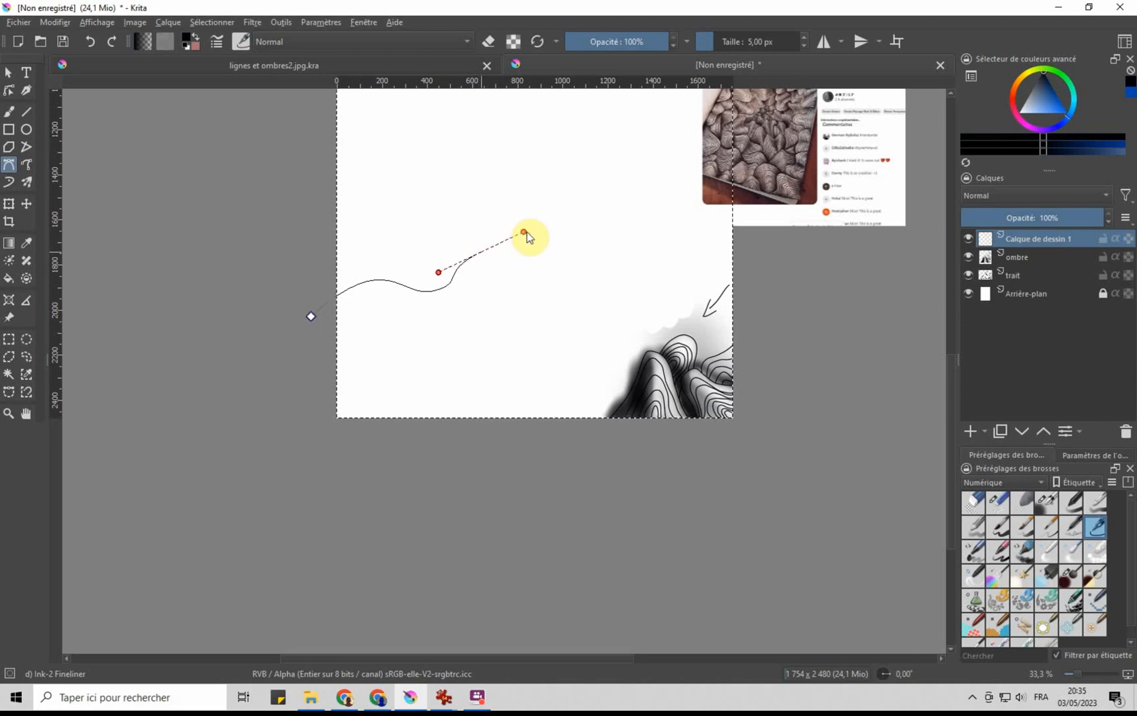
drag(501, 269, 527, 271)
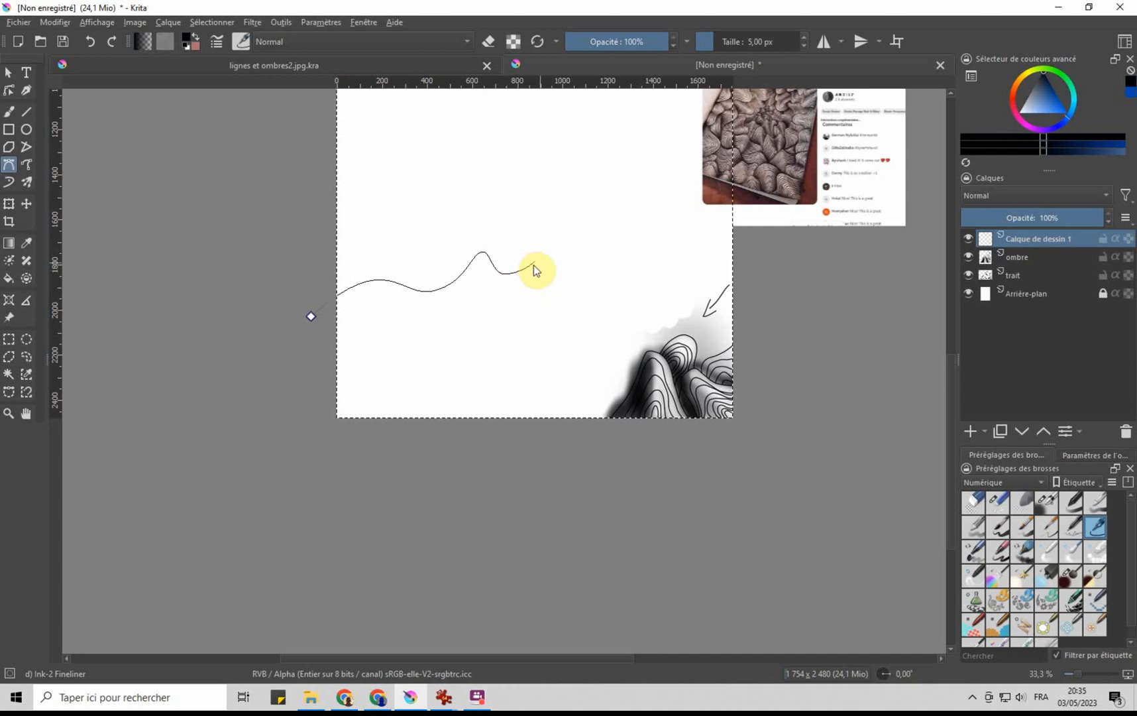
drag(617, 232, 518, 323)
drag(571, 340, 617, 316)
drag(668, 253, 710, 242)
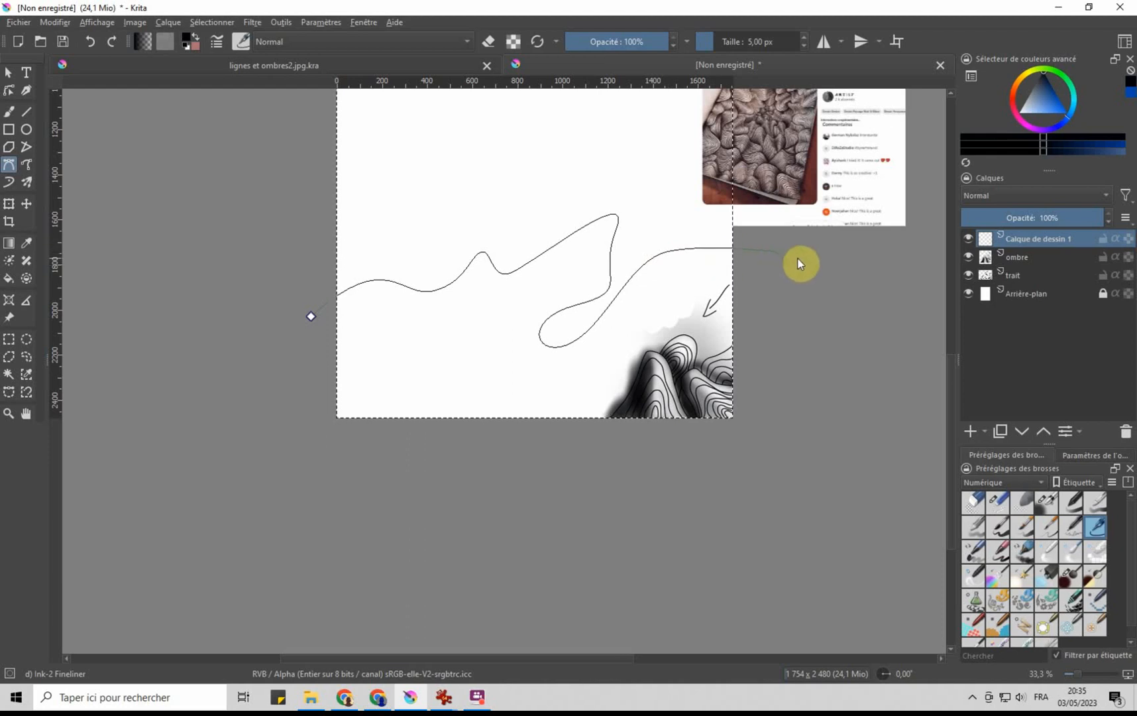
key(Return)
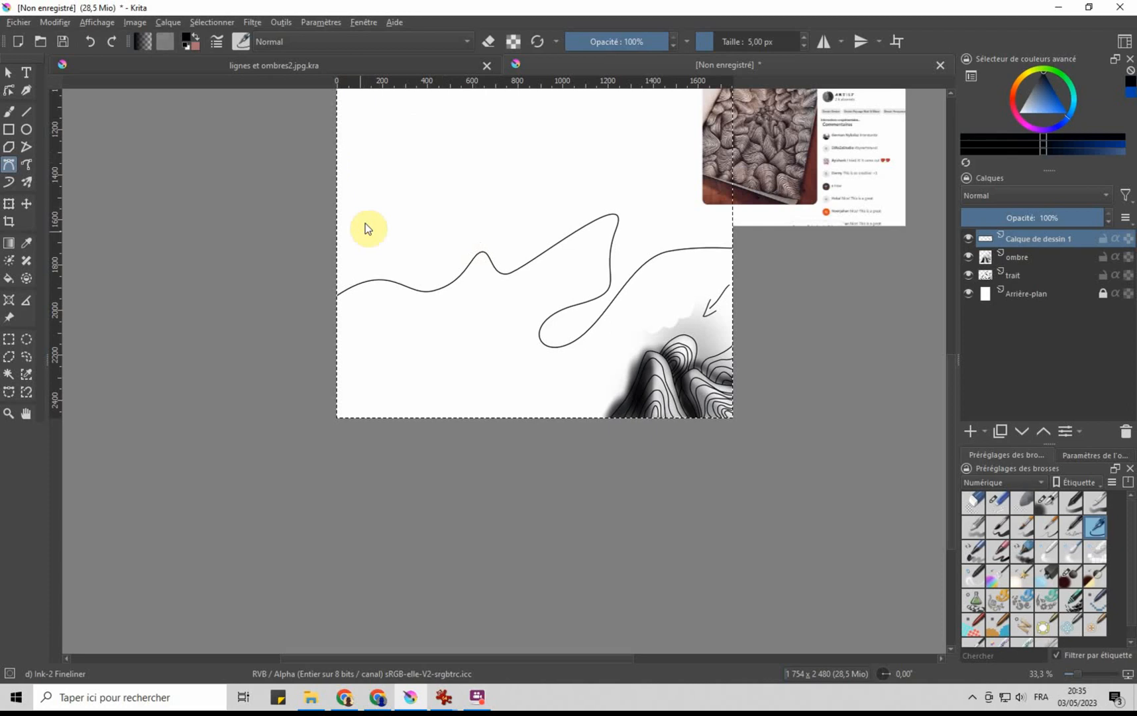
Step: Draw a second wavy Bézier line across the page width, crossing the first line several times to form closed shapes
click(314, 232)
drag(396, 328, 533, 239)
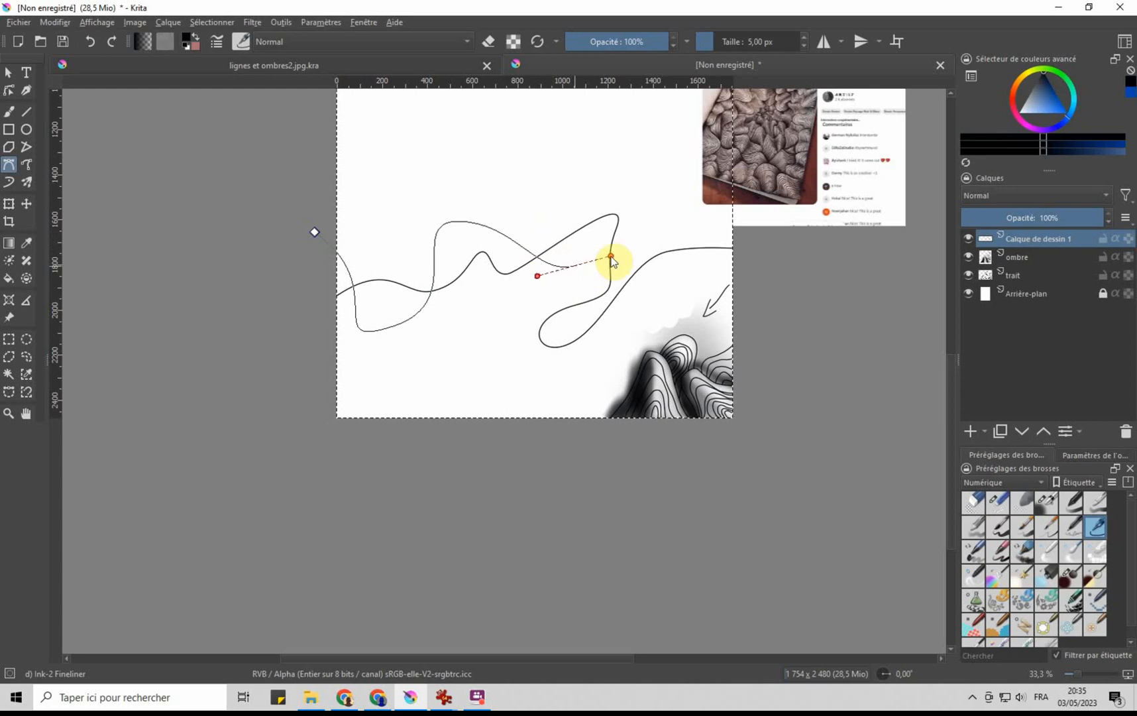
mouse_move(658, 233)
mouse_down()
mouse_move(691, 265)
mouse_move(756, 268)
mouse_up()
key(Return)
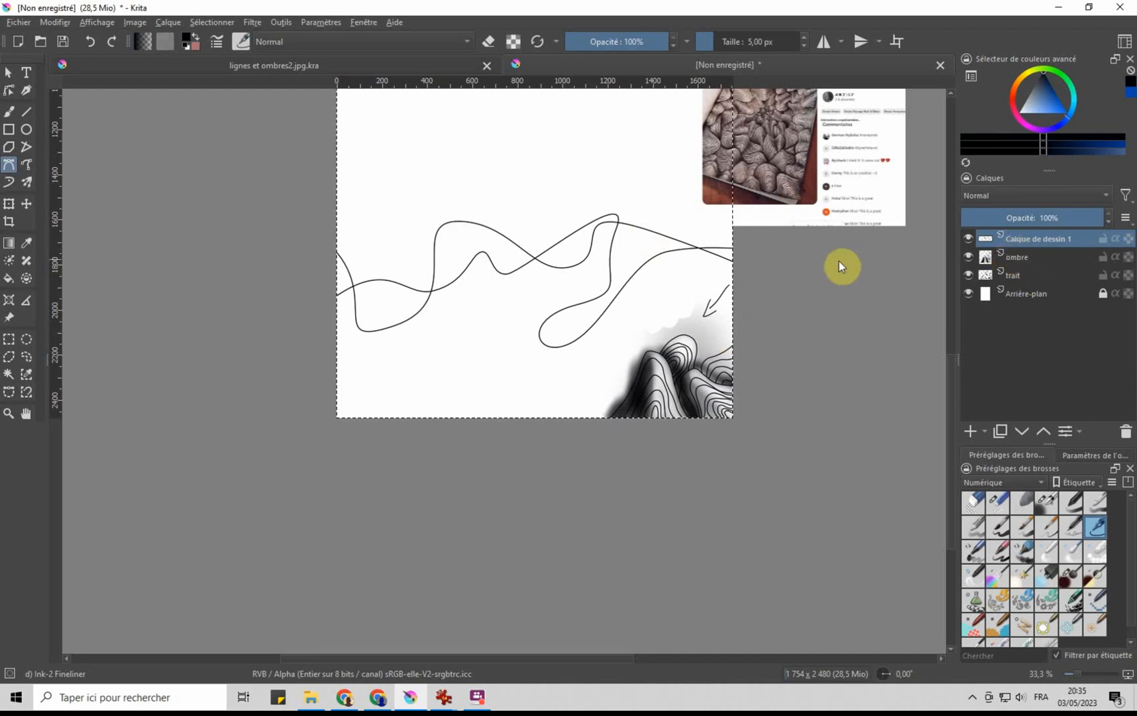
Step: Fill the three closed shapes between the two curves in the page's left and middle parts with black
click(9, 279)
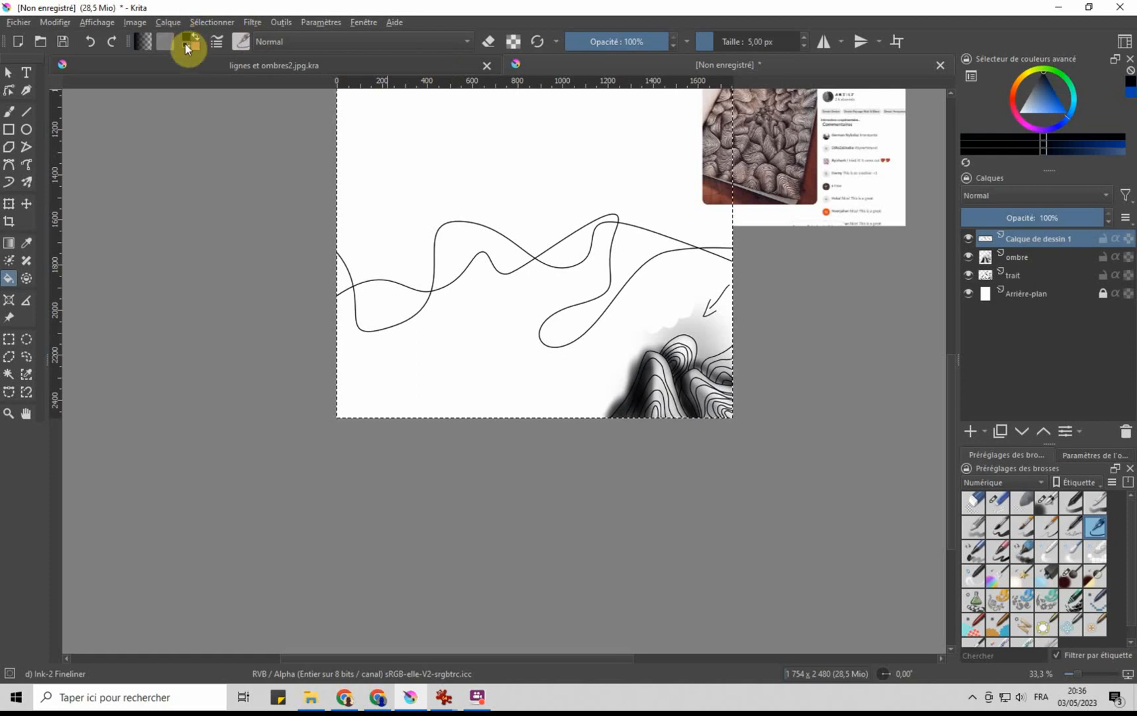
click(187, 39)
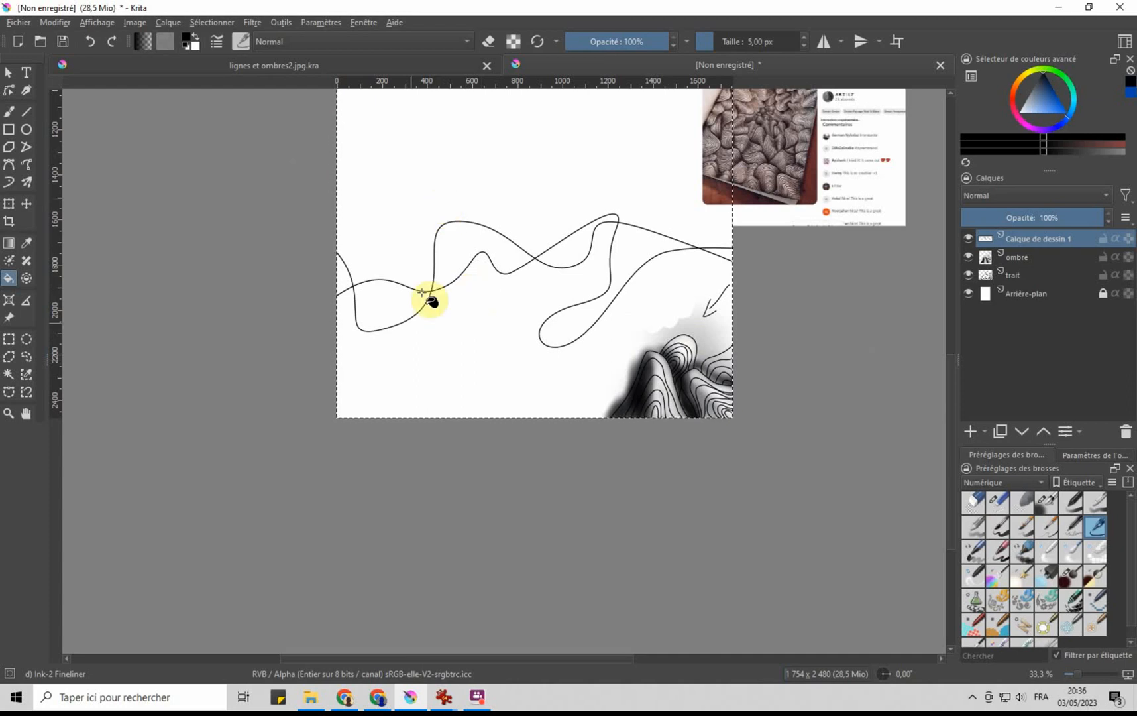
click(390, 298)
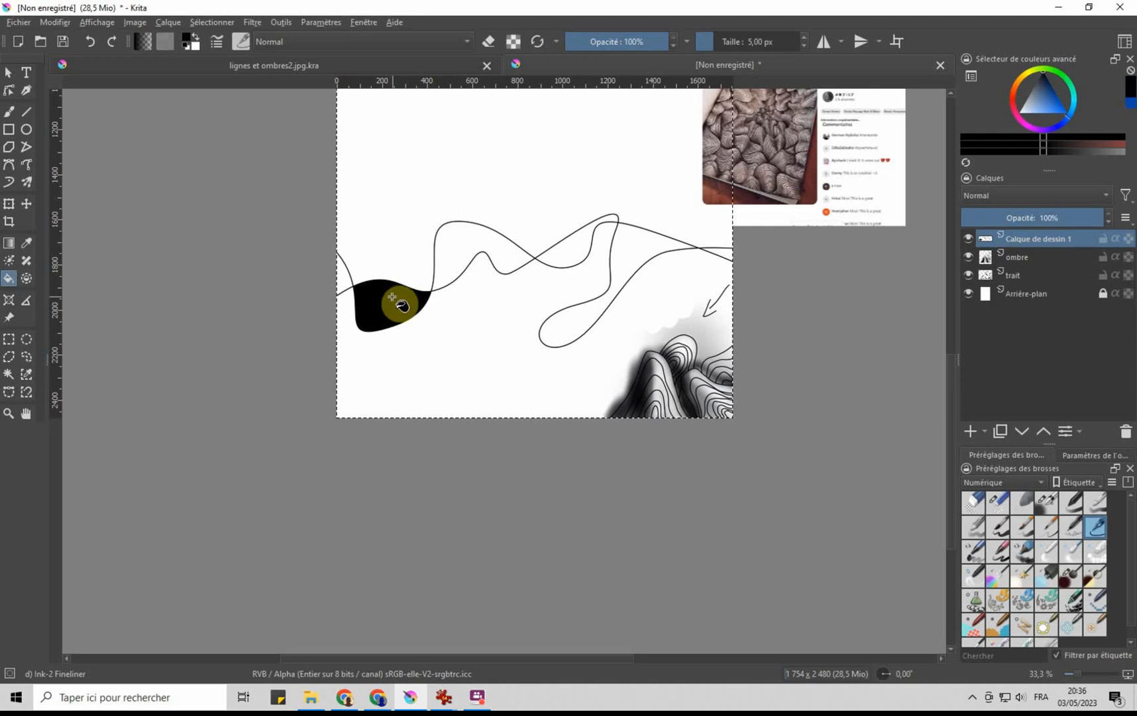
click(456, 248)
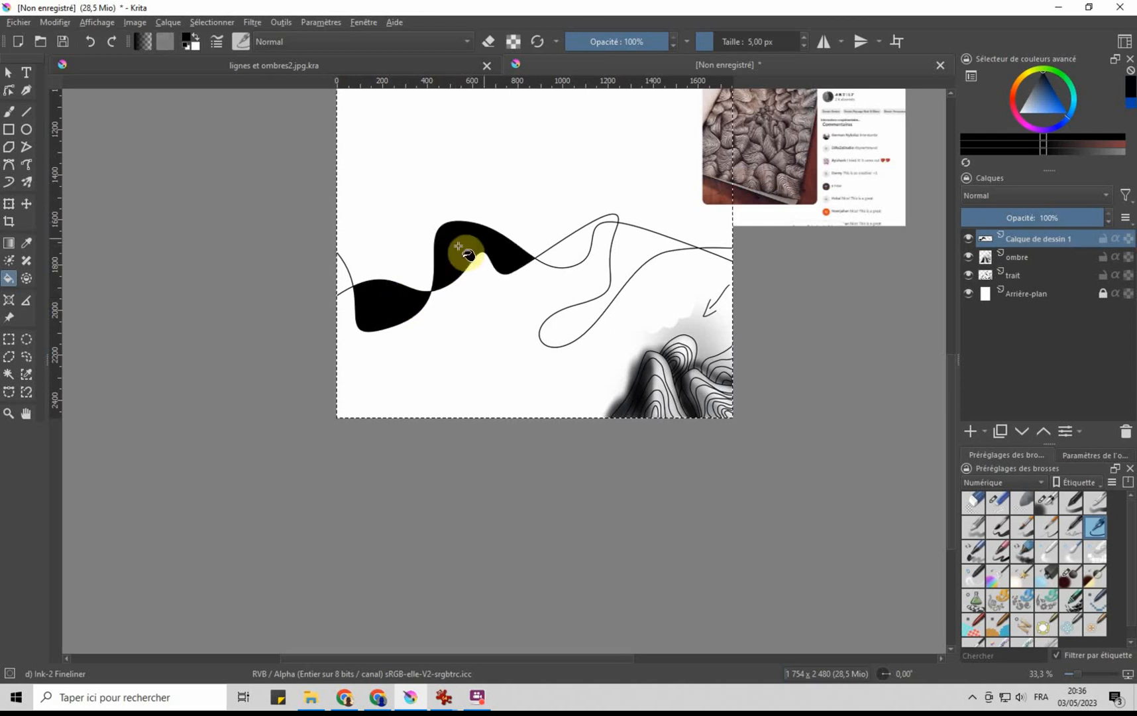
click(576, 251)
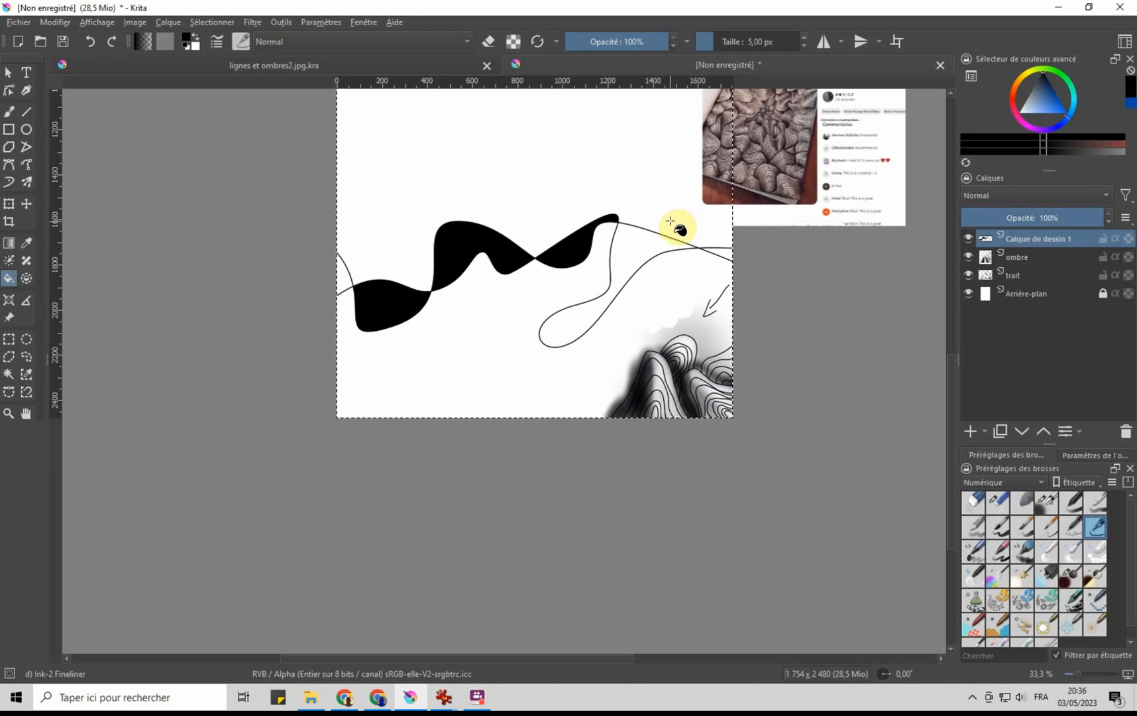
Step: Fill the remaining closed shapes between the curves with black at 46% opacity
drag(648, 41, 613, 42)
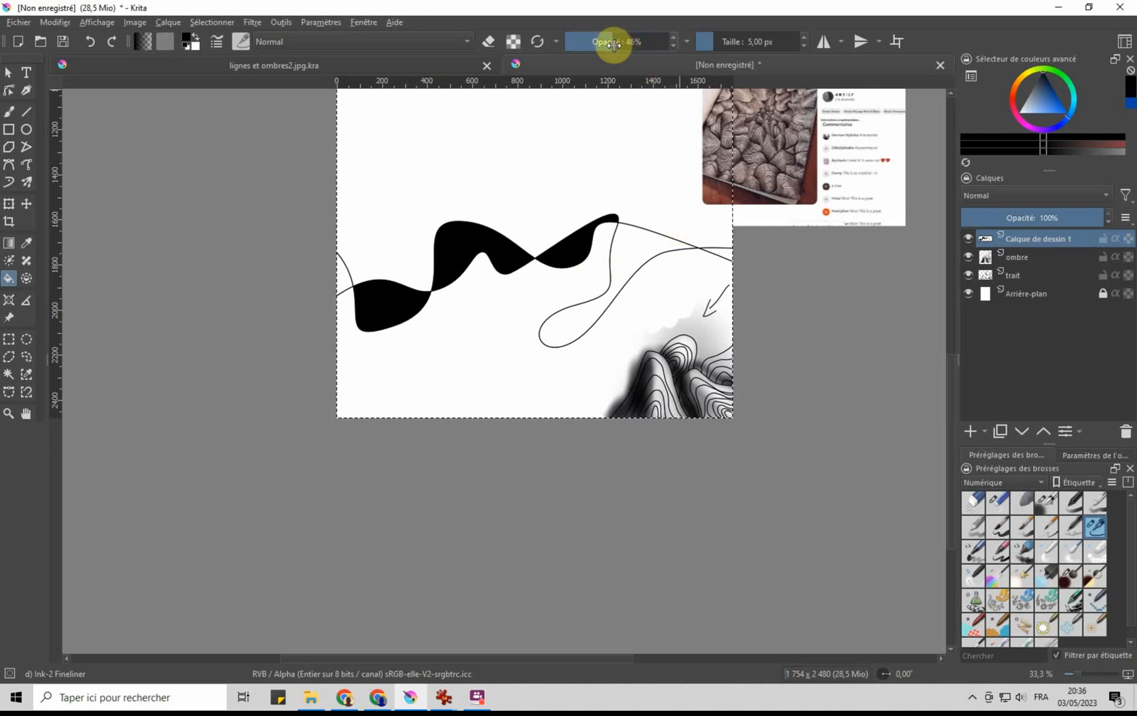
click(627, 260)
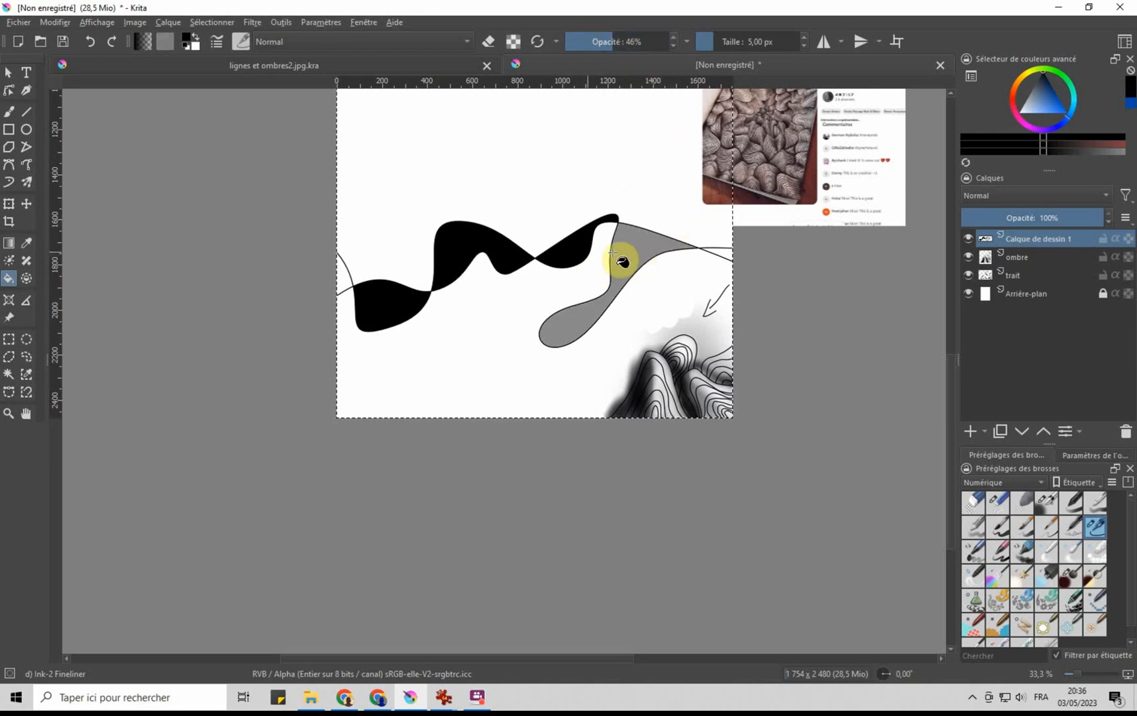
click(346, 282)
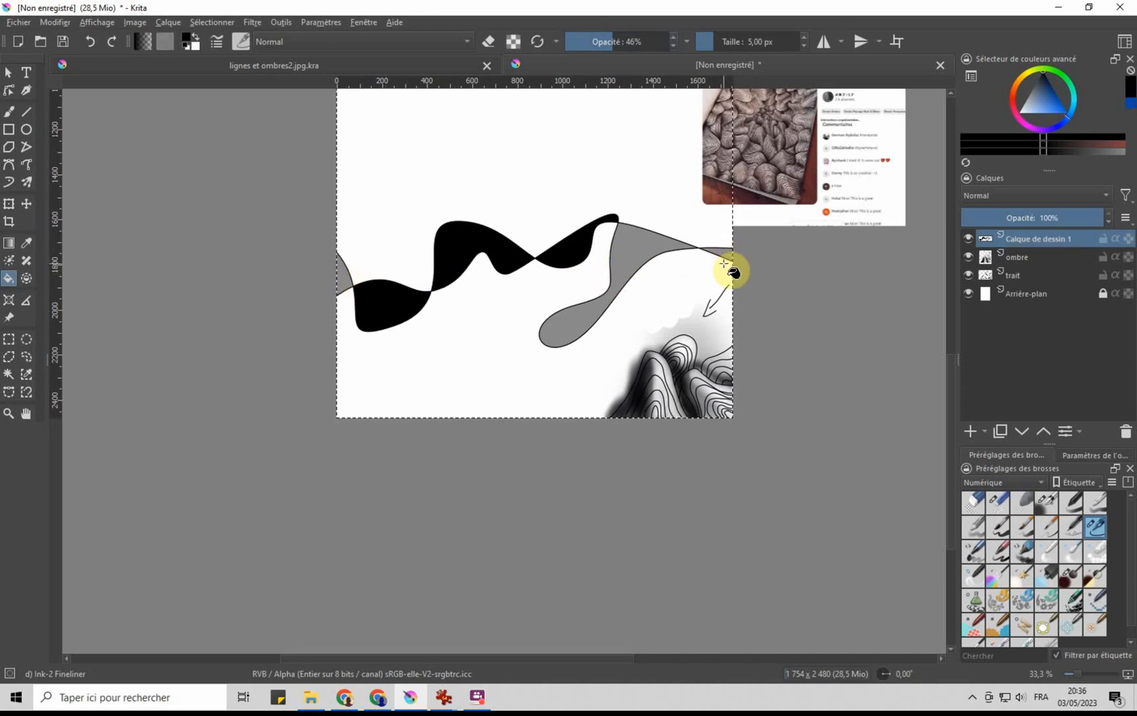
Step: Recolour all the shapes between the curves blue, first at 46% and finally at 100% opacity, undoing the stray fill of the page
click(1049, 101)
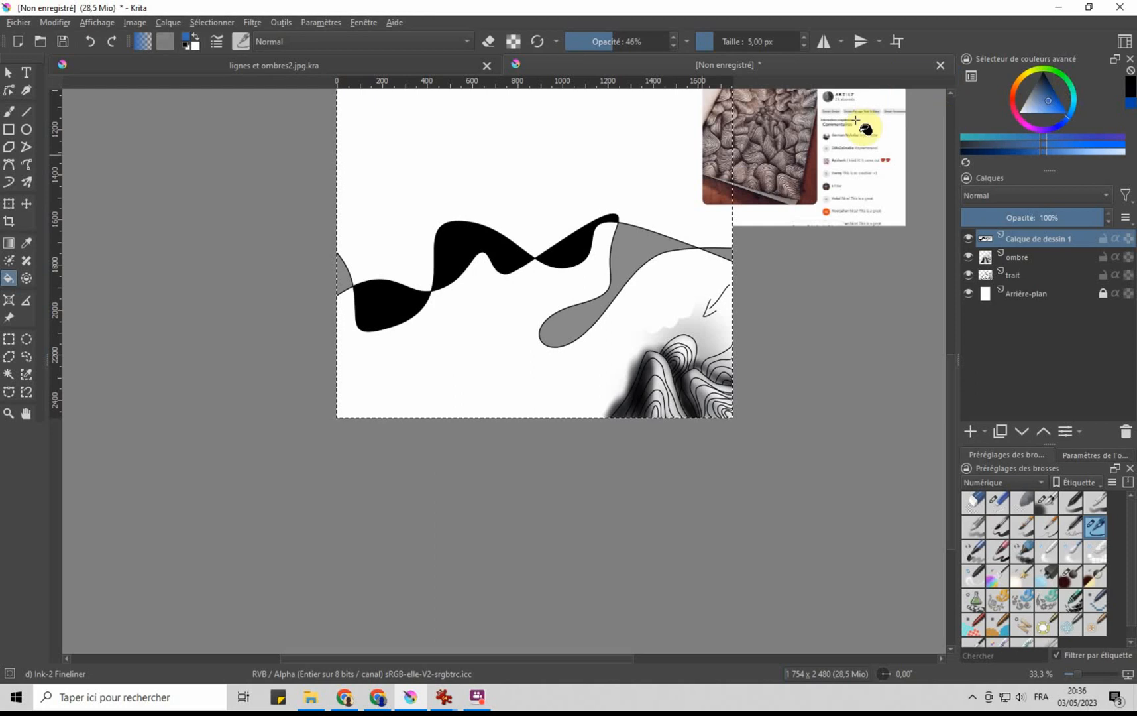
click(596, 269)
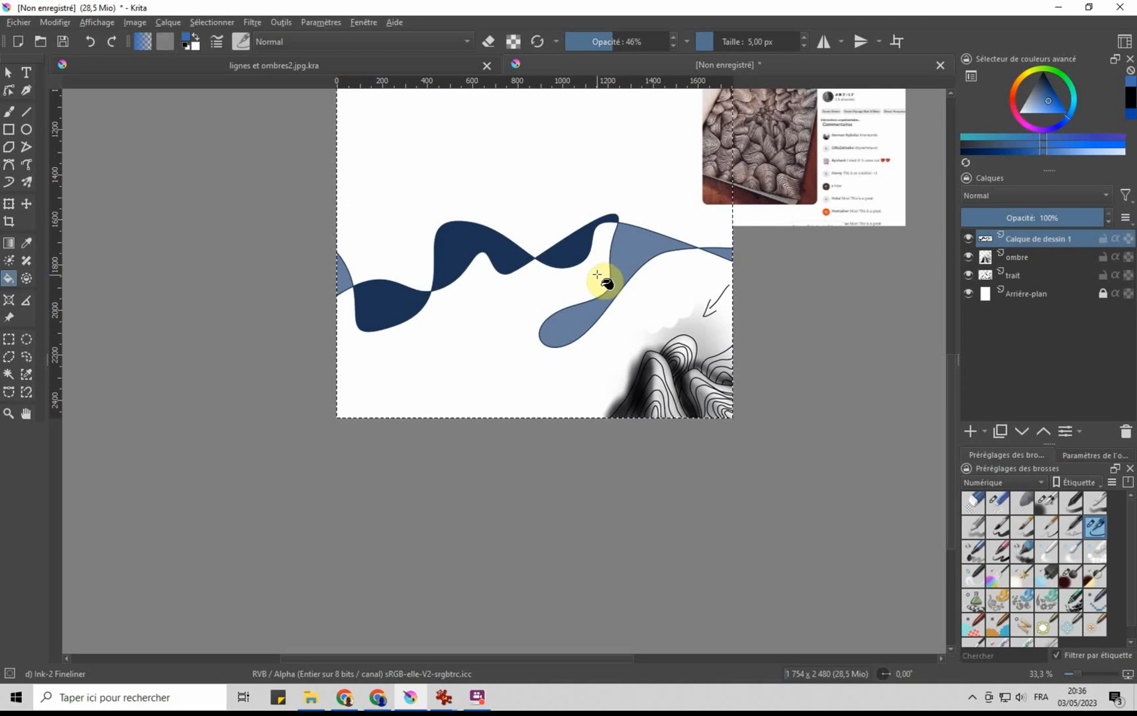
drag(605, 41, 664, 38)
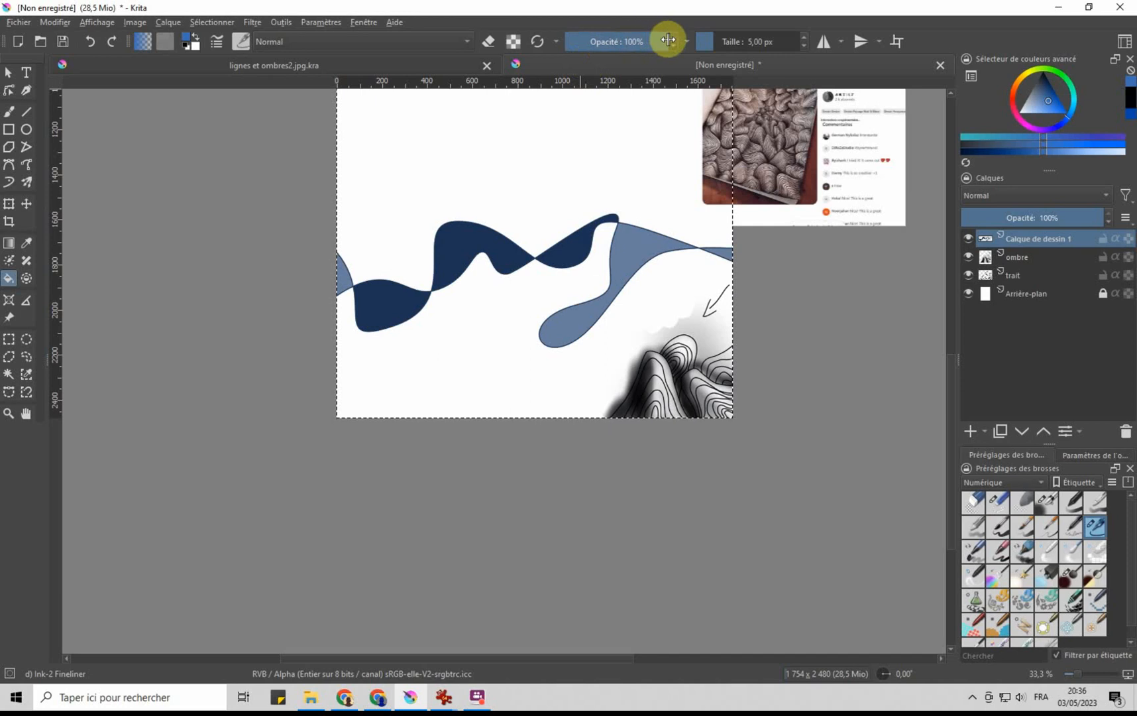
click(639, 252)
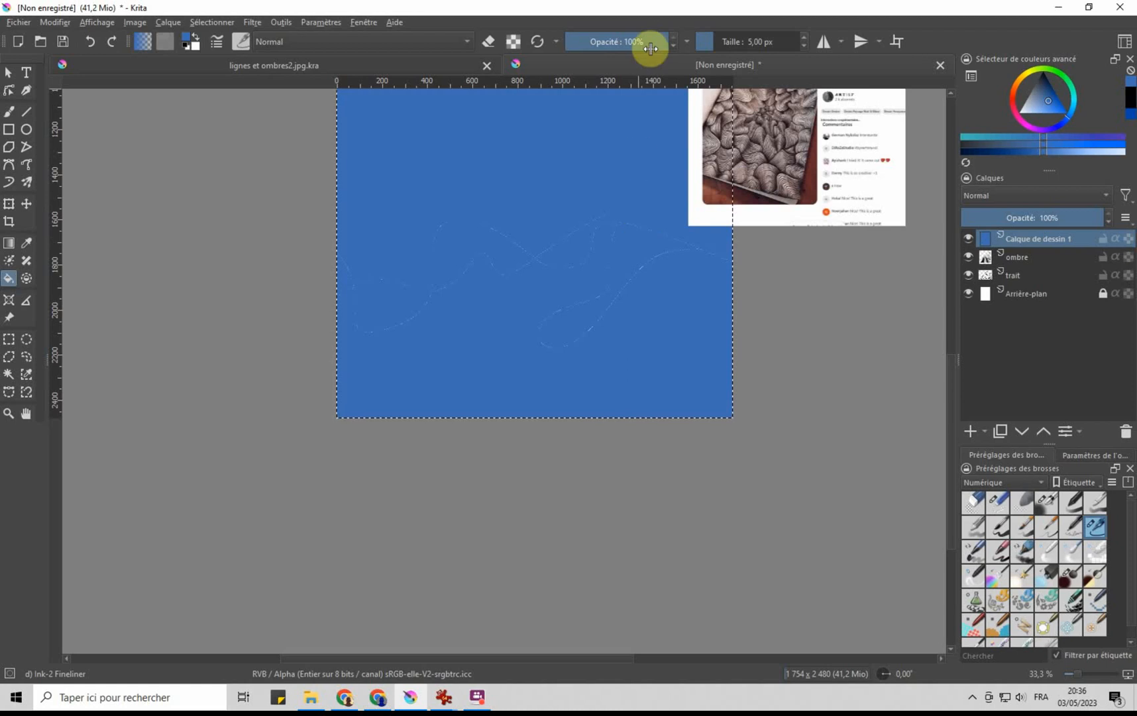
key(ctrl+z)
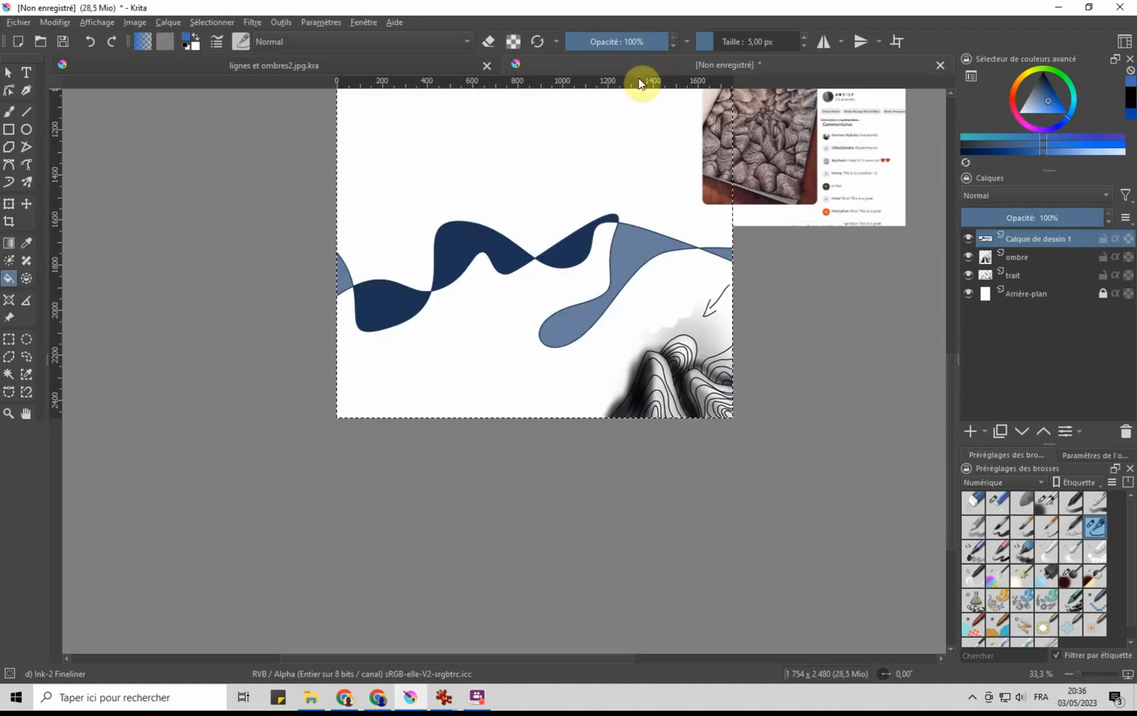
click(473, 239)
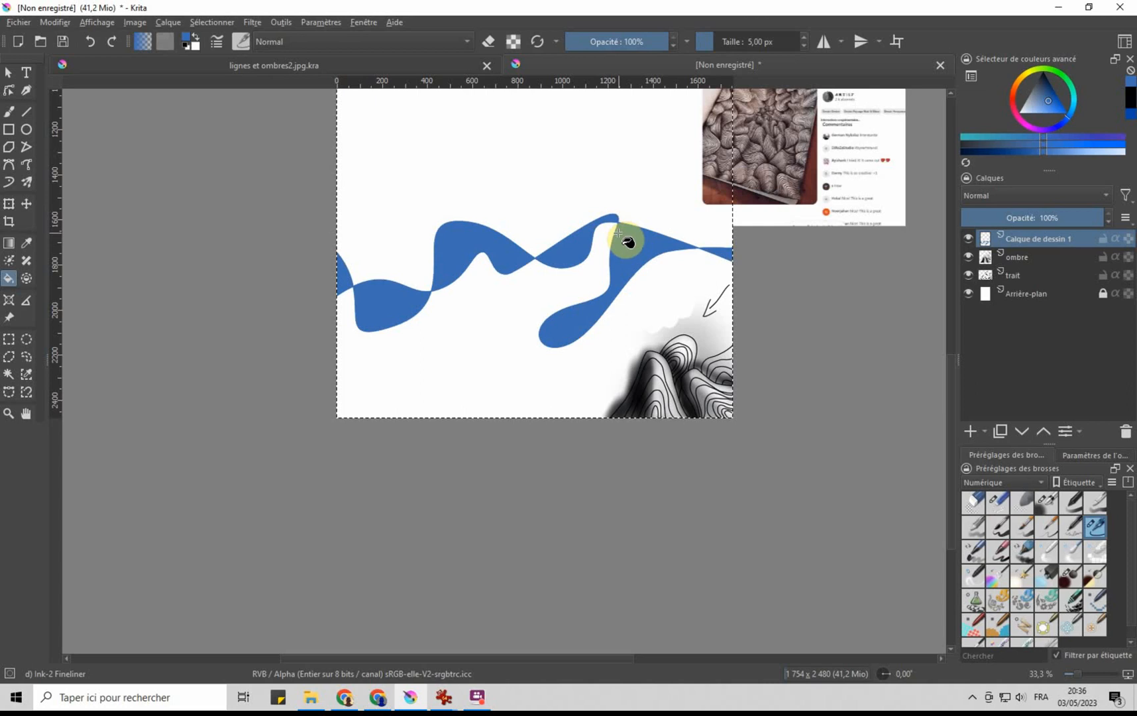
Step: Refill the blue shapes between the curves with black from the colour history
click(1128, 102)
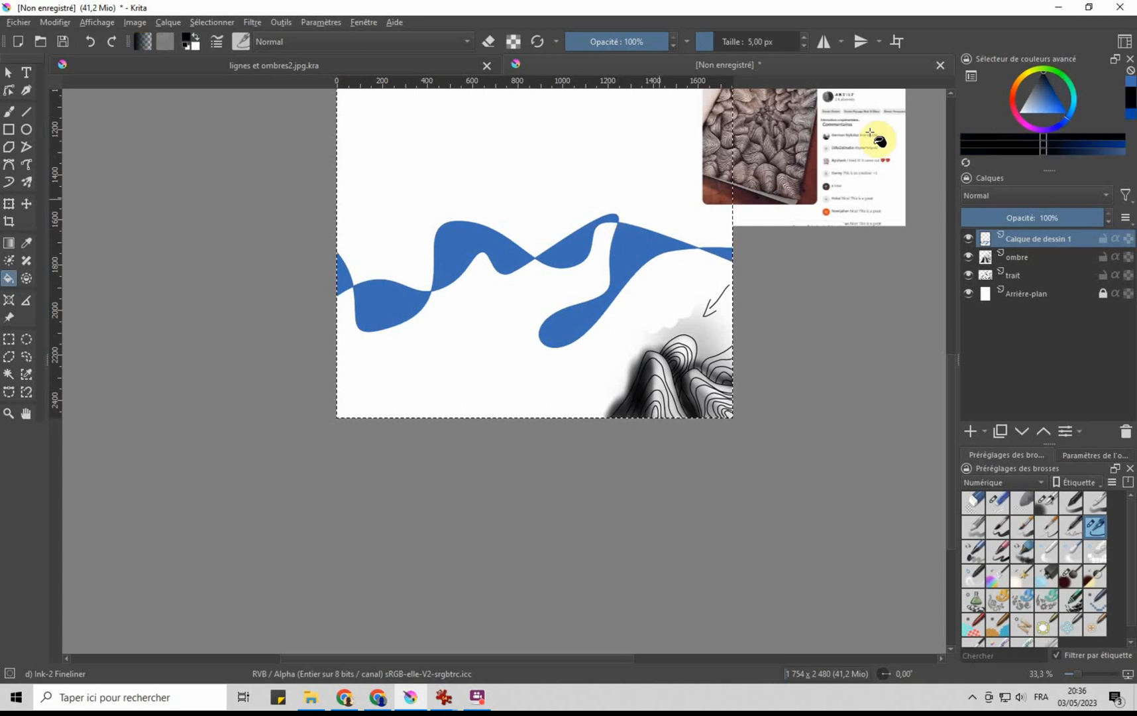
click(473, 245)
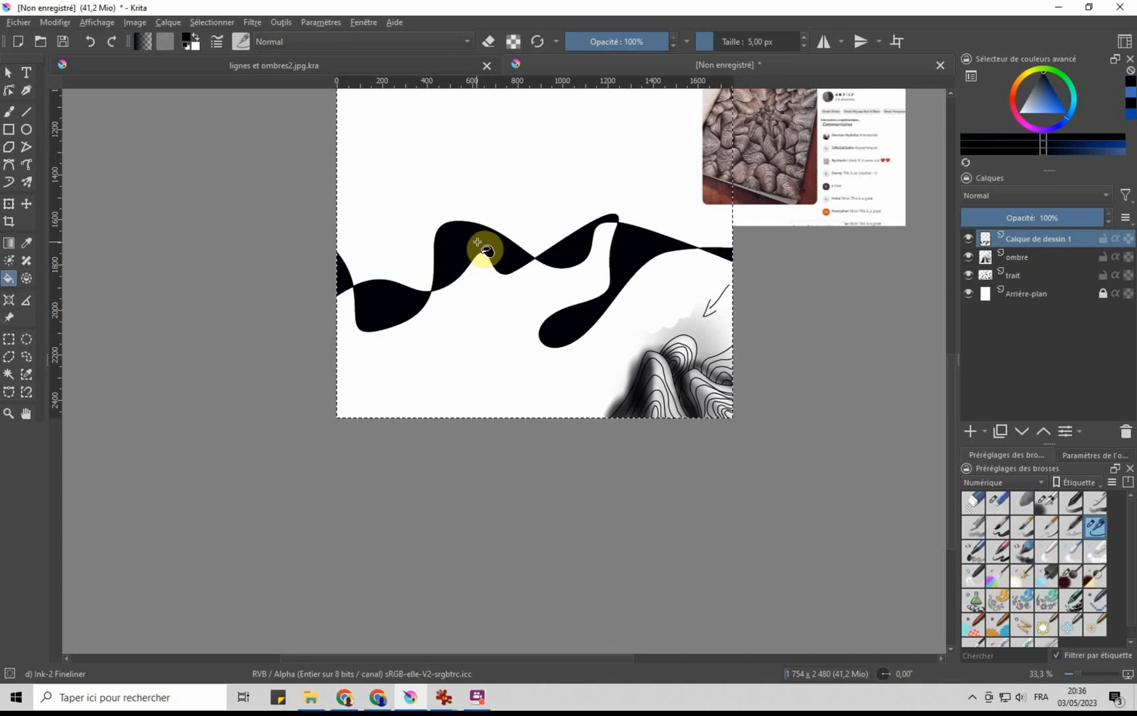
Step: Try a light blue fill in the fill tool's whole-selection mode, and undo it
click(1084, 456)
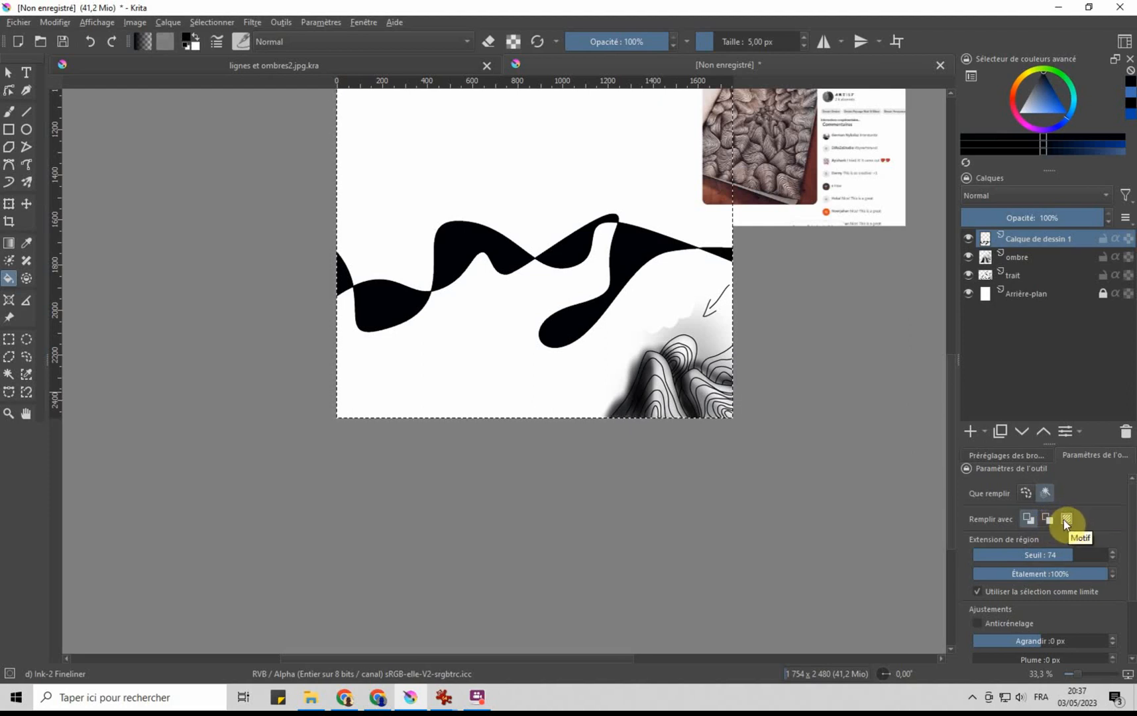
click(1028, 493)
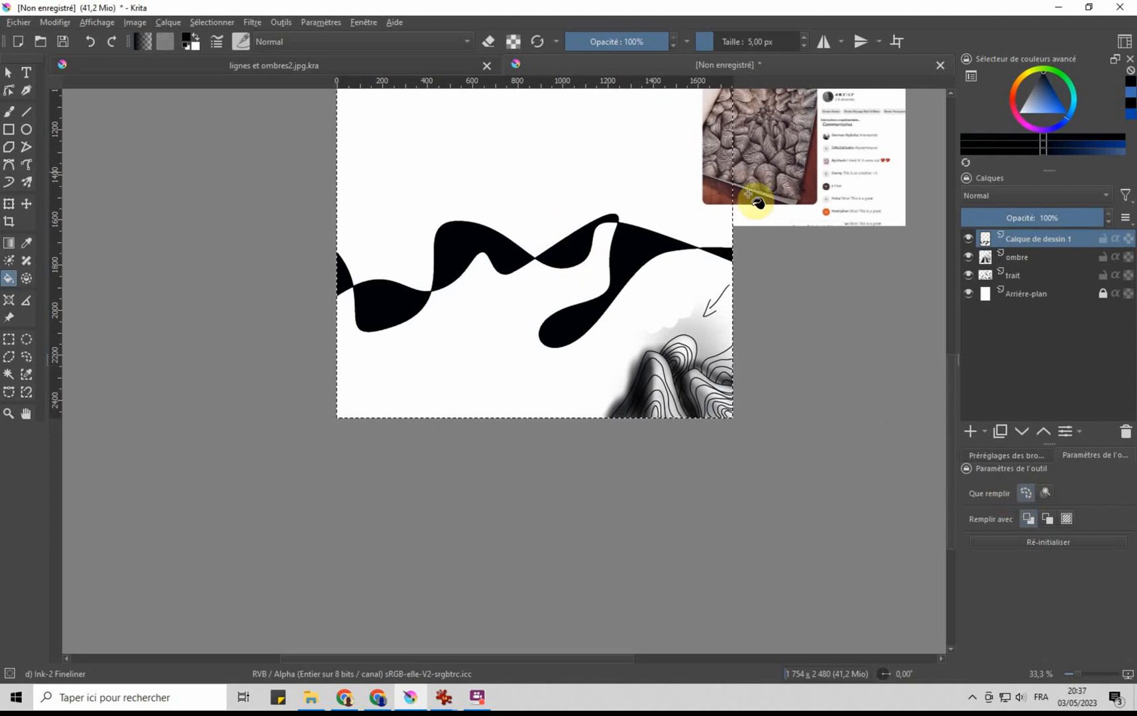
drag(1038, 131, 1047, 106)
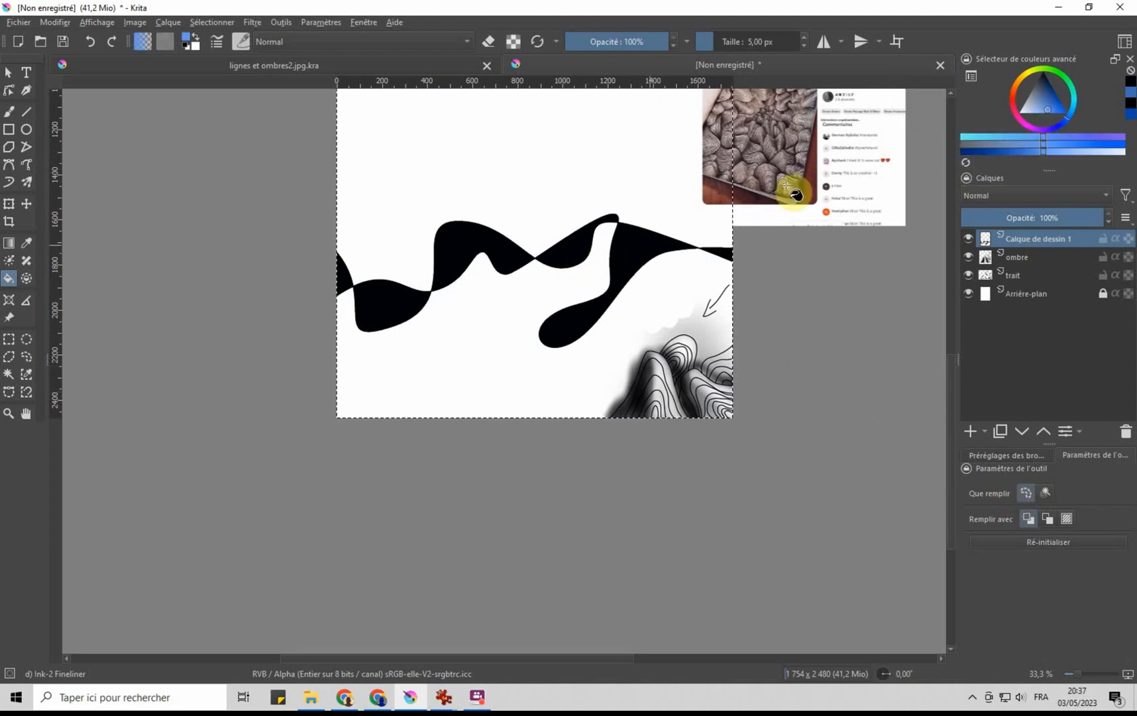
click(580, 250)
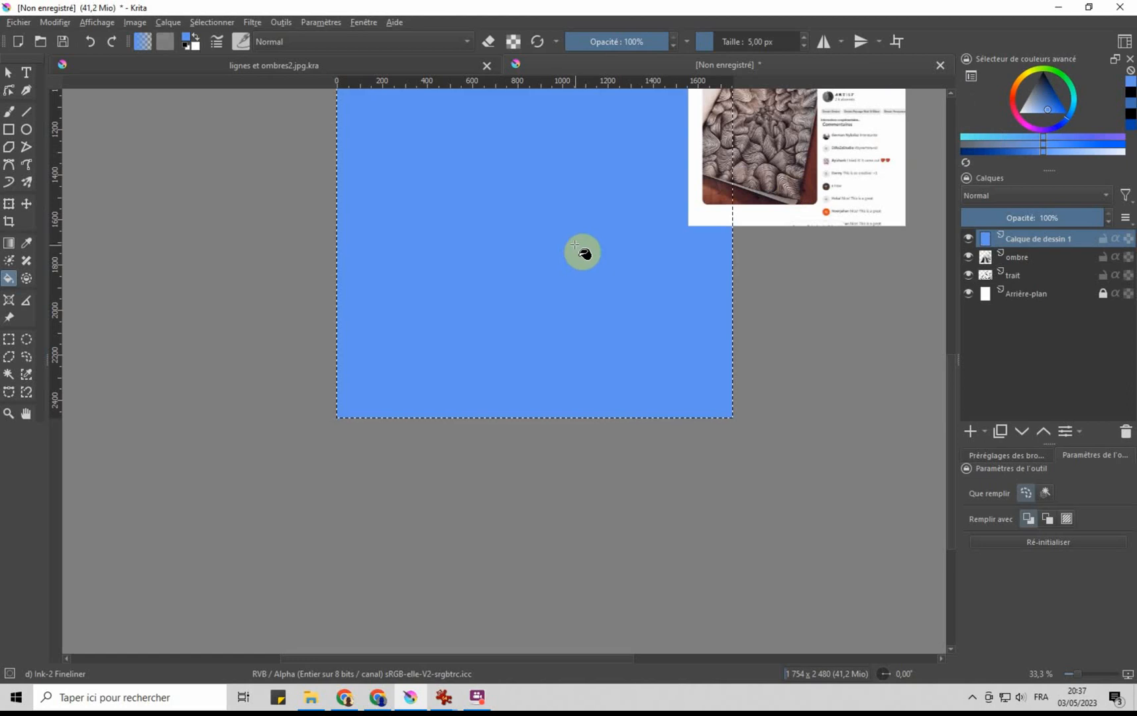
key(ctrl+z)
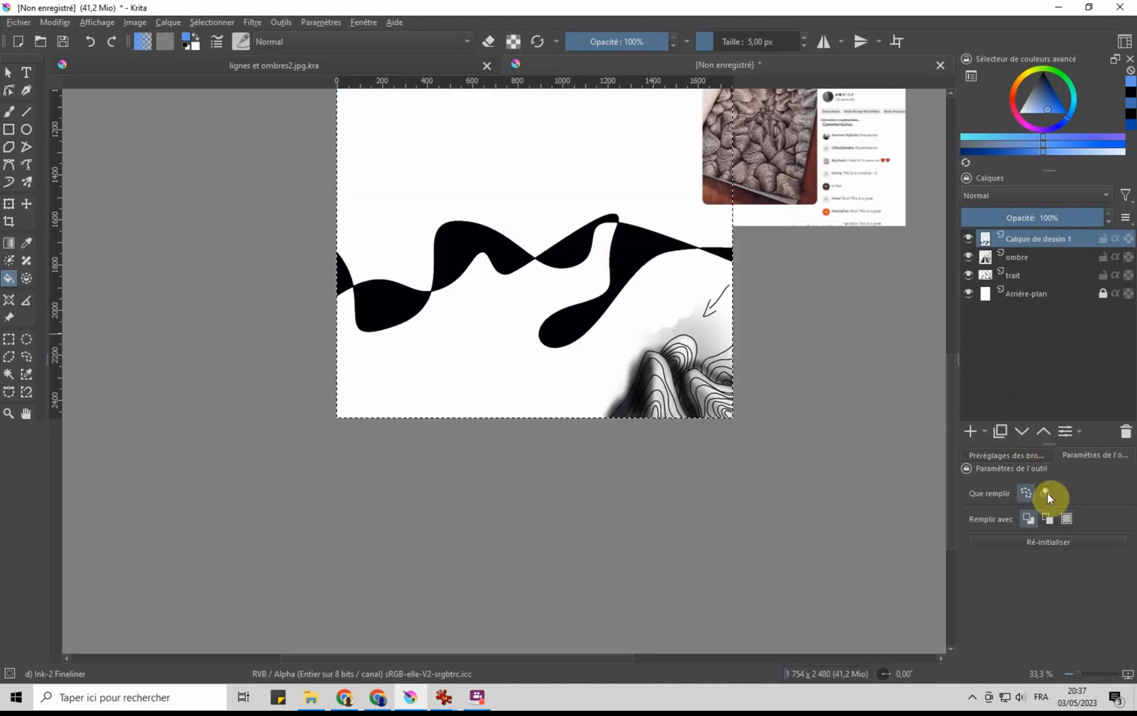
Step: Return the fill tool to contiguous-region mode and recolour the black shapes between the curves light blue
click(1046, 492)
click(627, 247)
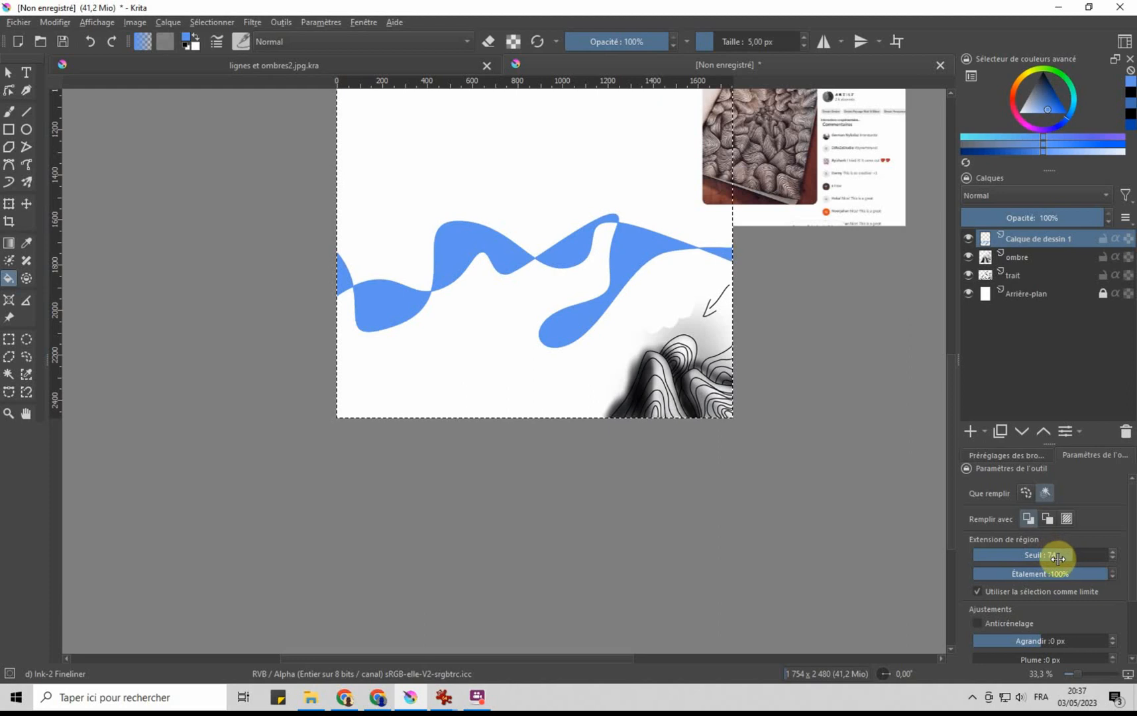
Step: Lower the fill threshold to 25 and recolour the shapes between the curves greyish blue
drag(1061, 555, 1006, 555)
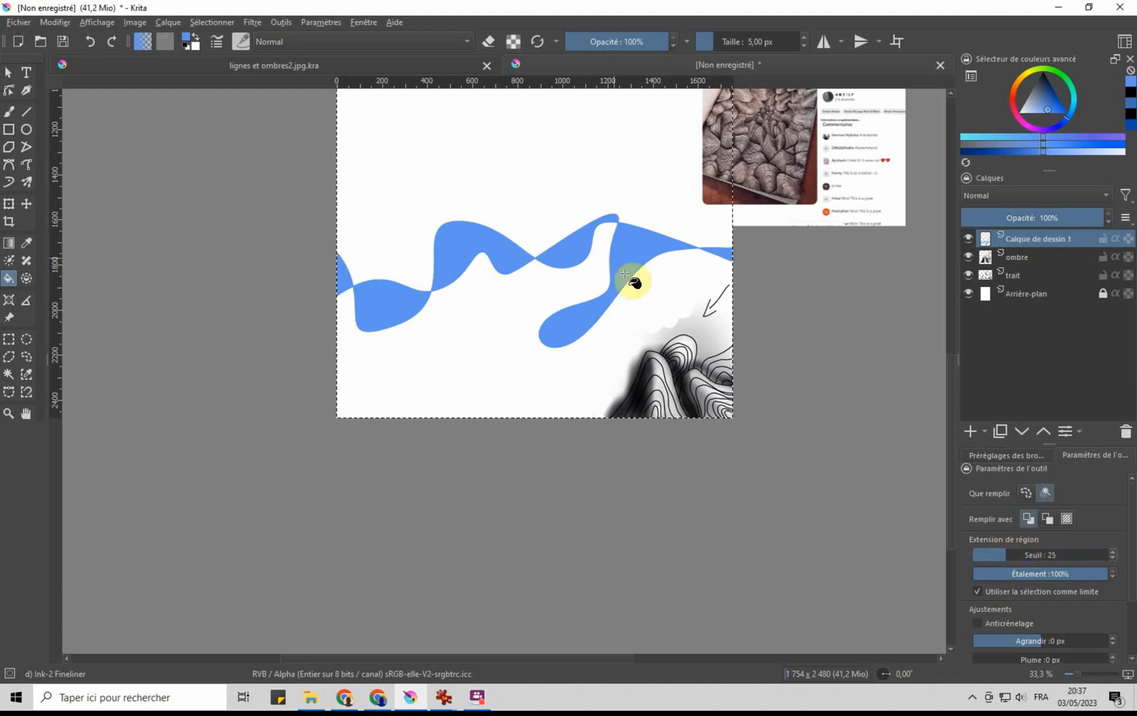
click(620, 246)
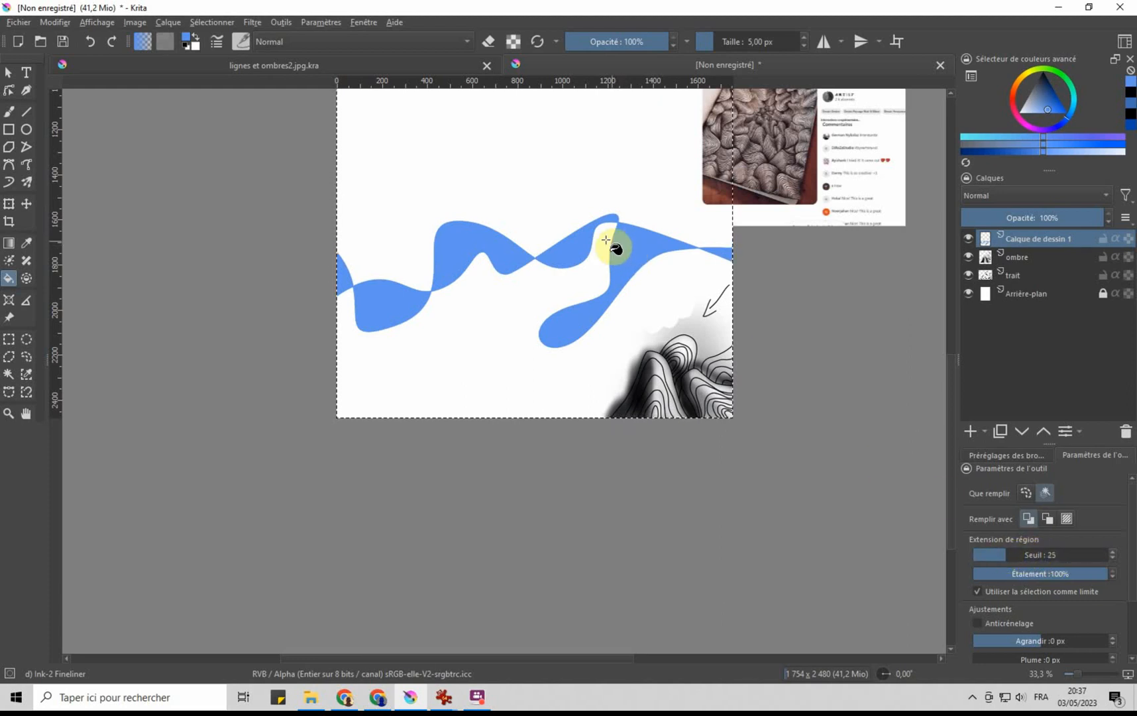
click(1039, 94)
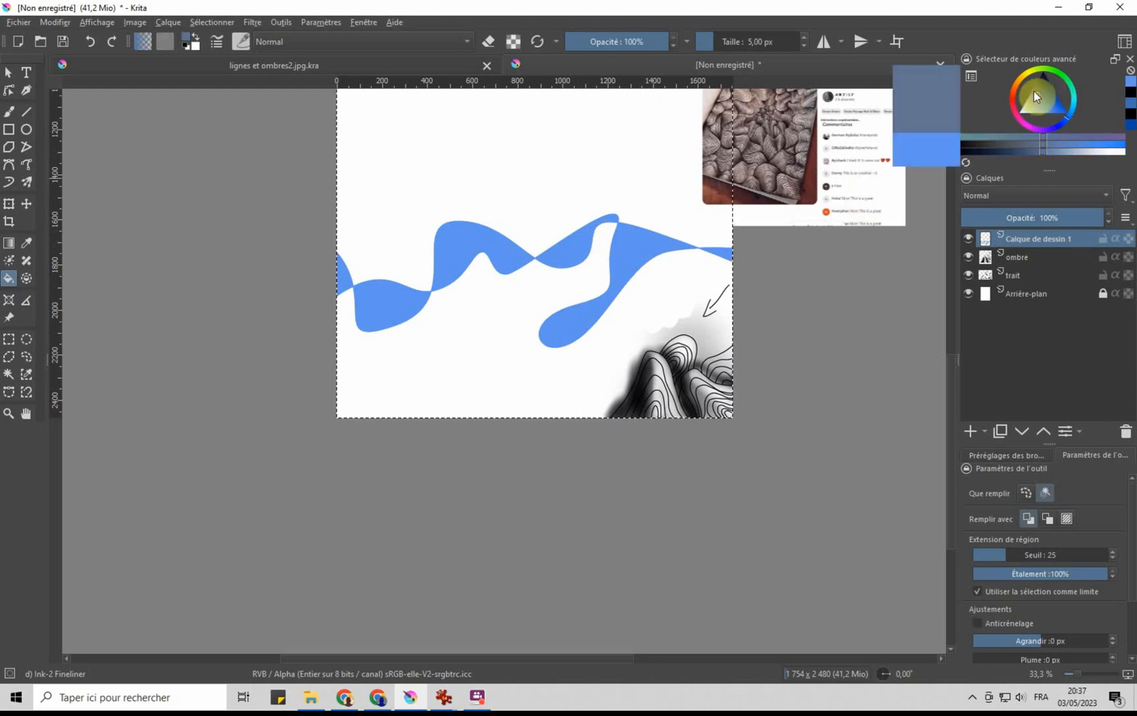
click(571, 253)
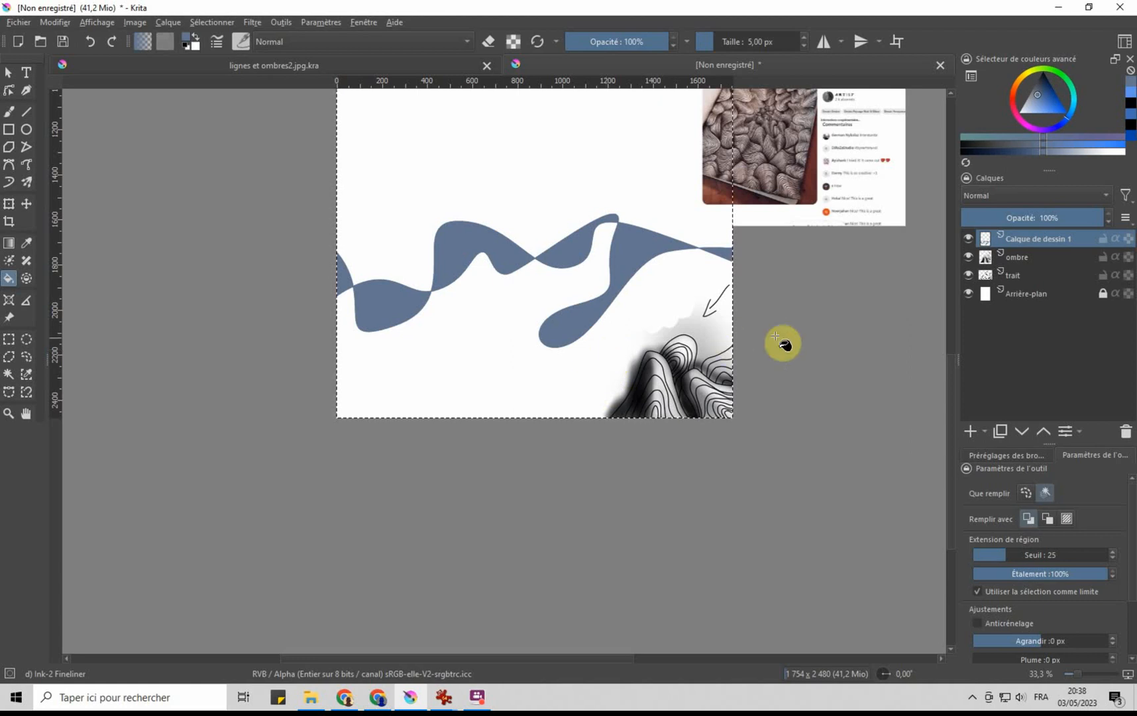
Step: Duplicate the trait, ombre and Calque de dessin 1 layers
click(1008, 276)
right_click(1009, 275)
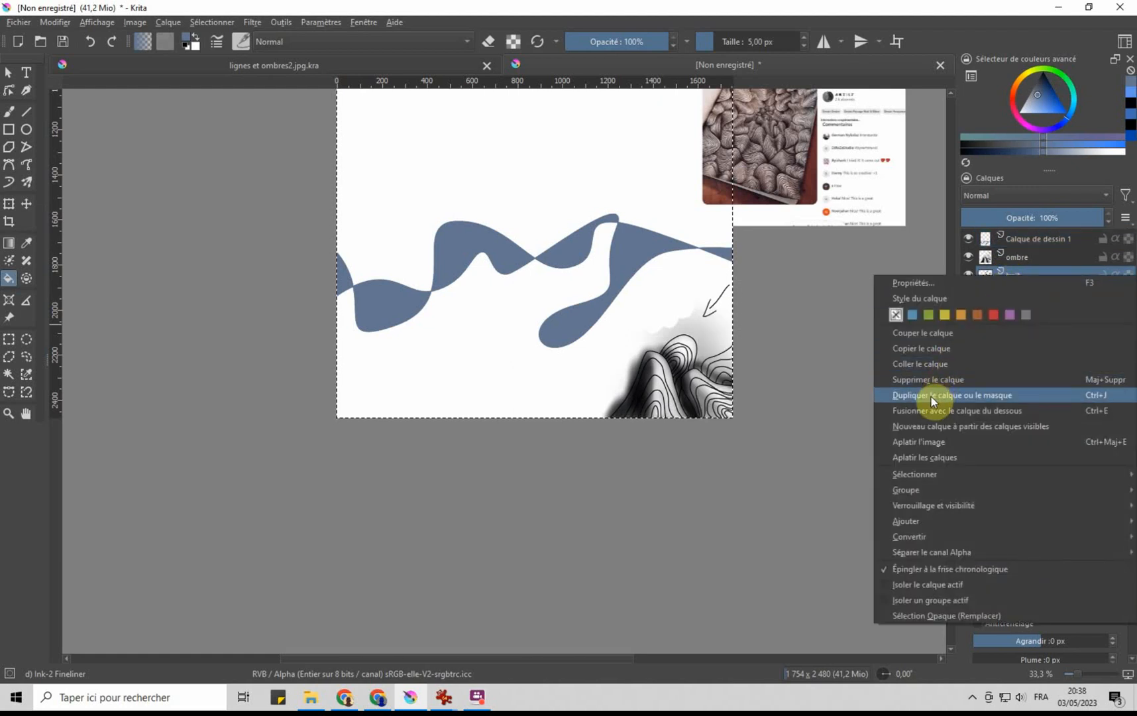
click(934, 395)
click(1019, 255)
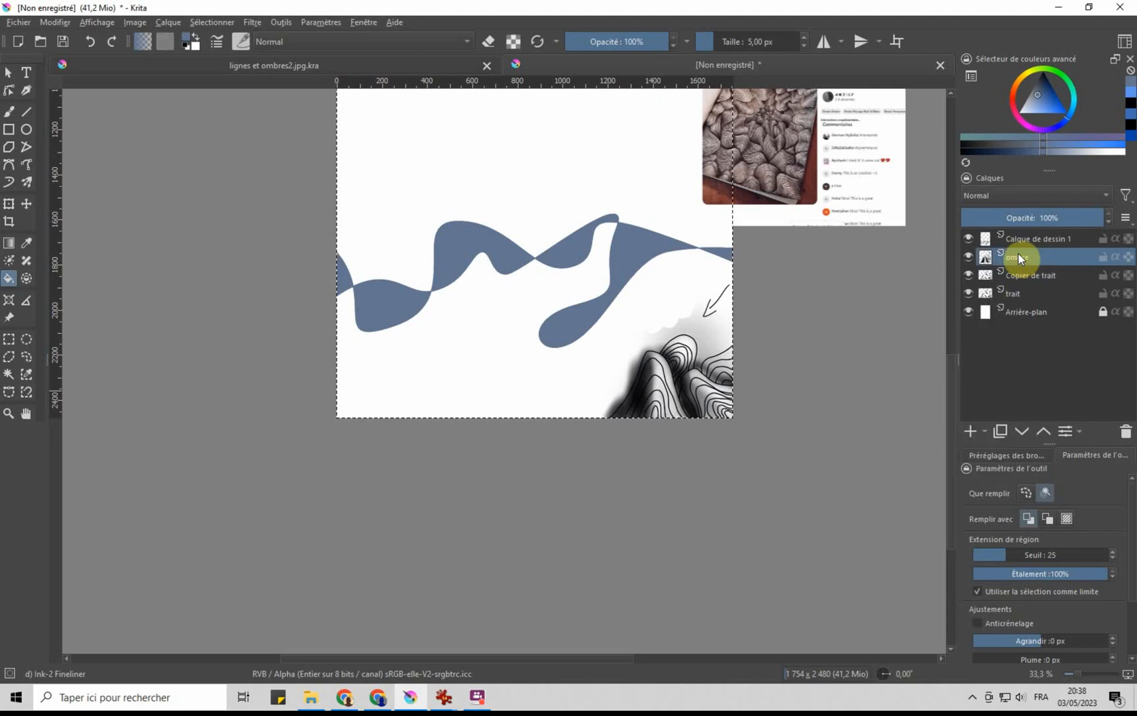
right_click(1018, 253)
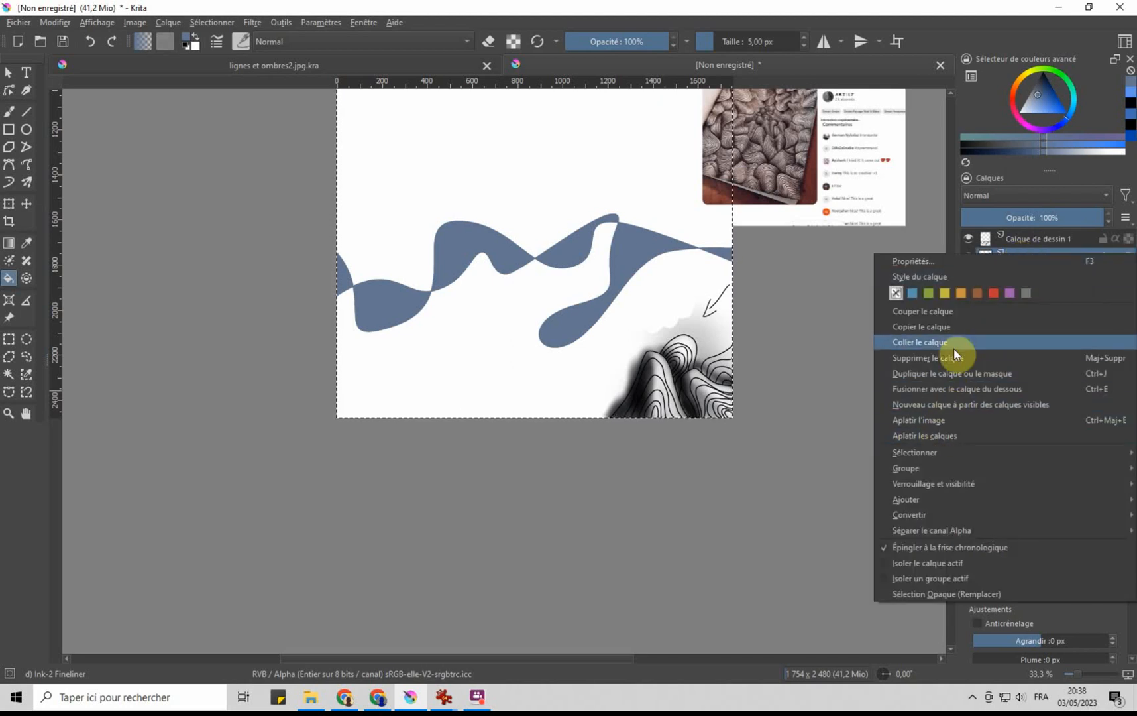
click(929, 372)
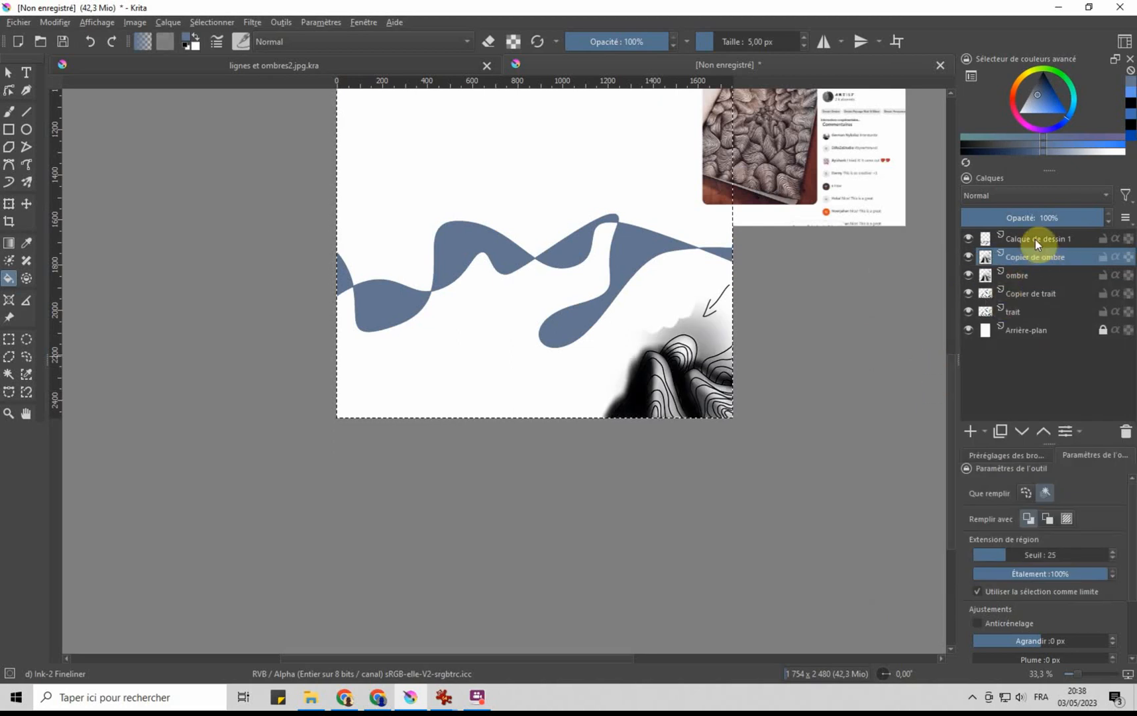
right_click(1033, 238)
click(916, 357)
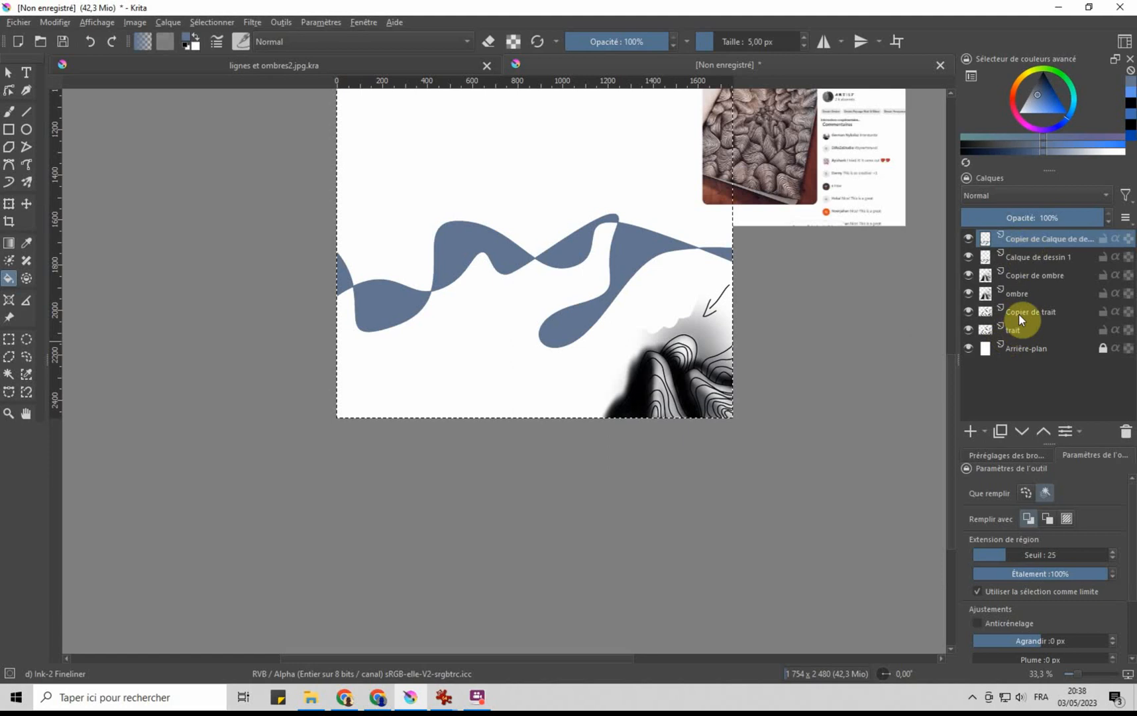
Step: Move the copies of trait, ombre and Calque de dessin 1 beneath the Arrière-plan layer
drag(1020, 313, 1062, 357)
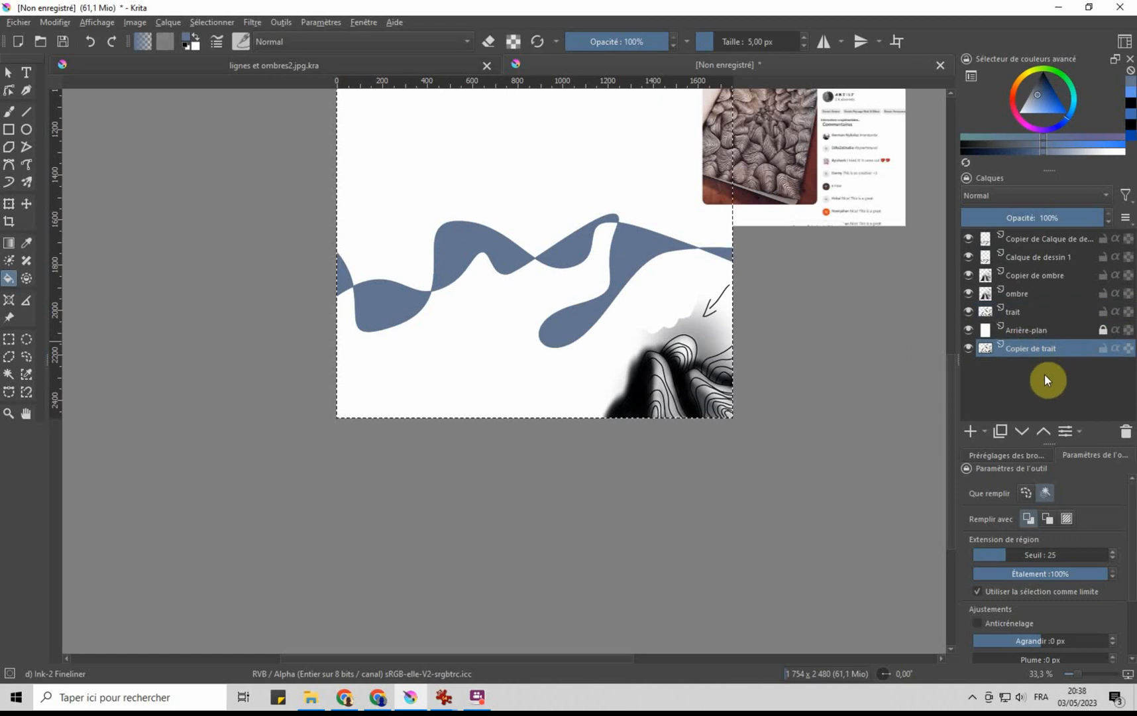
click(1011, 310)
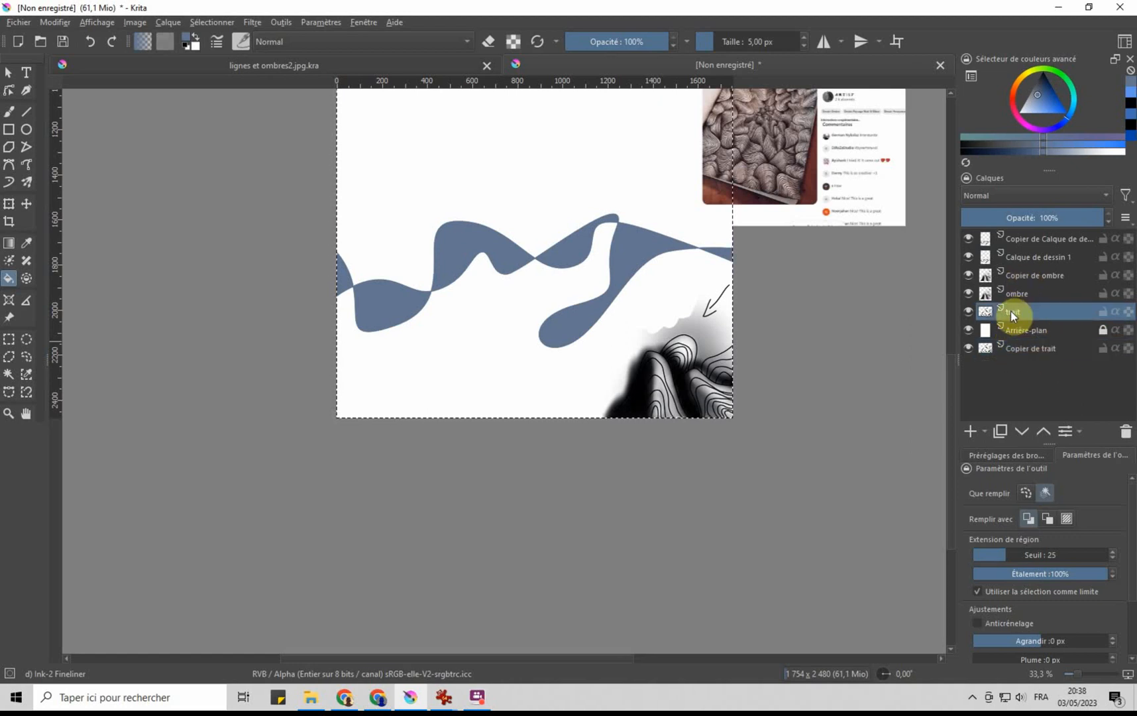
click(1013, 347)
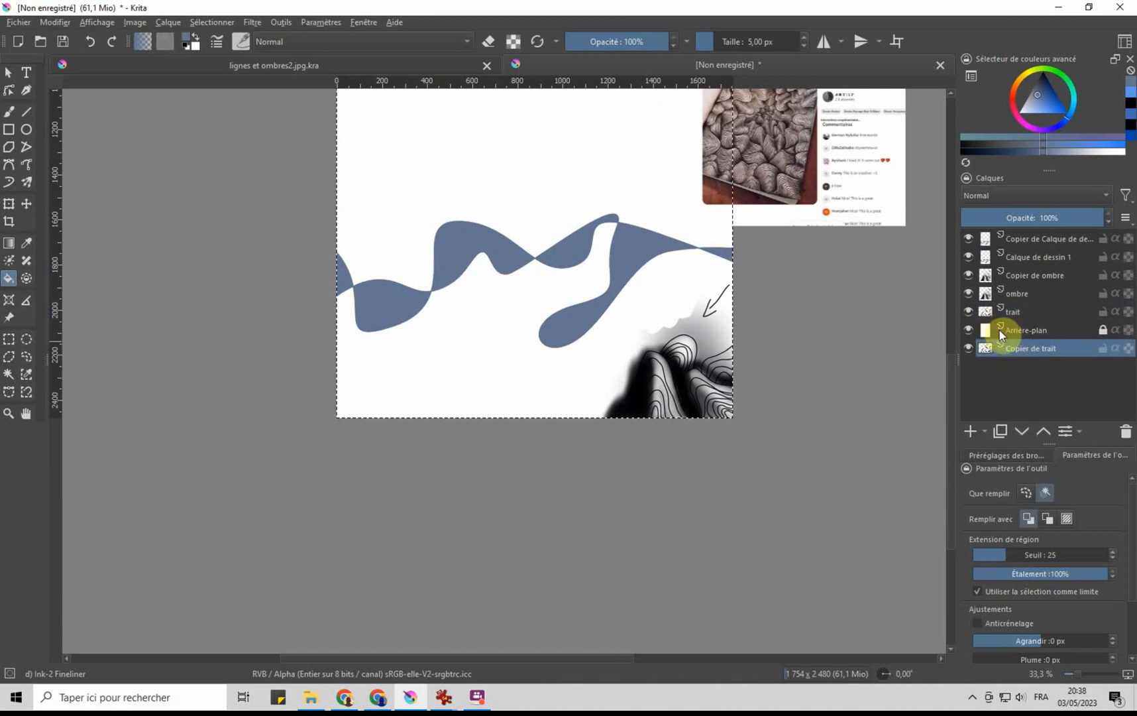
drag(1021, 276, 1027, 359)
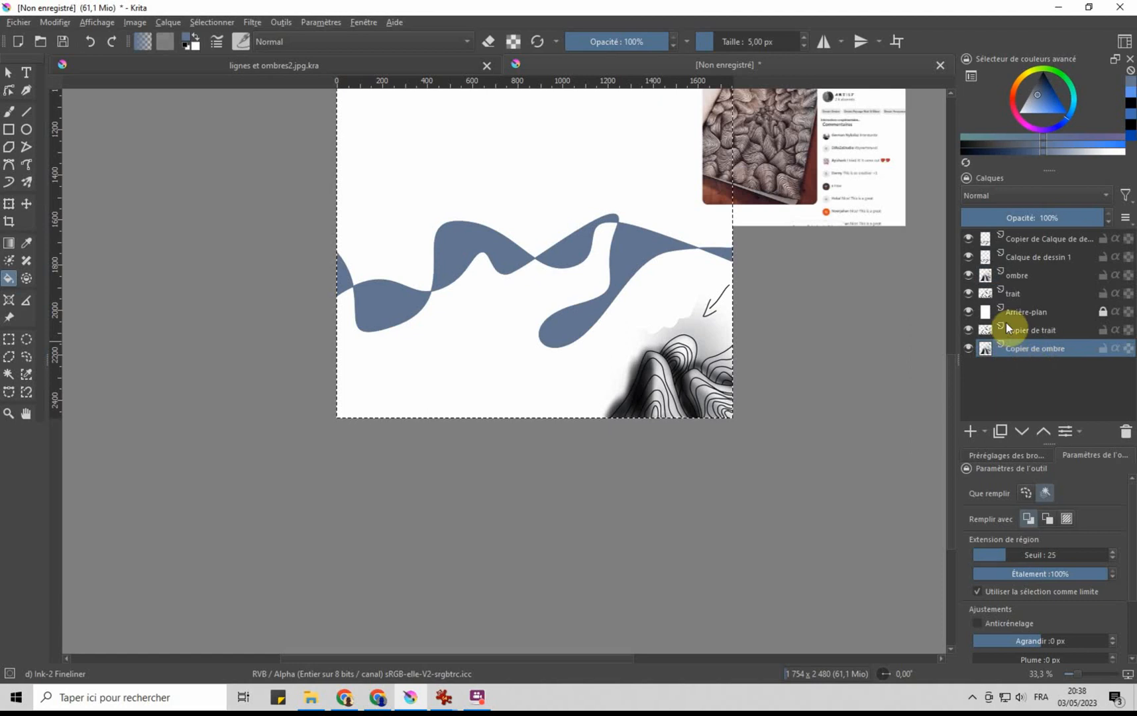
drag(1021, 244, 1045, 358)
drag(1045, 358, 1033, 382)
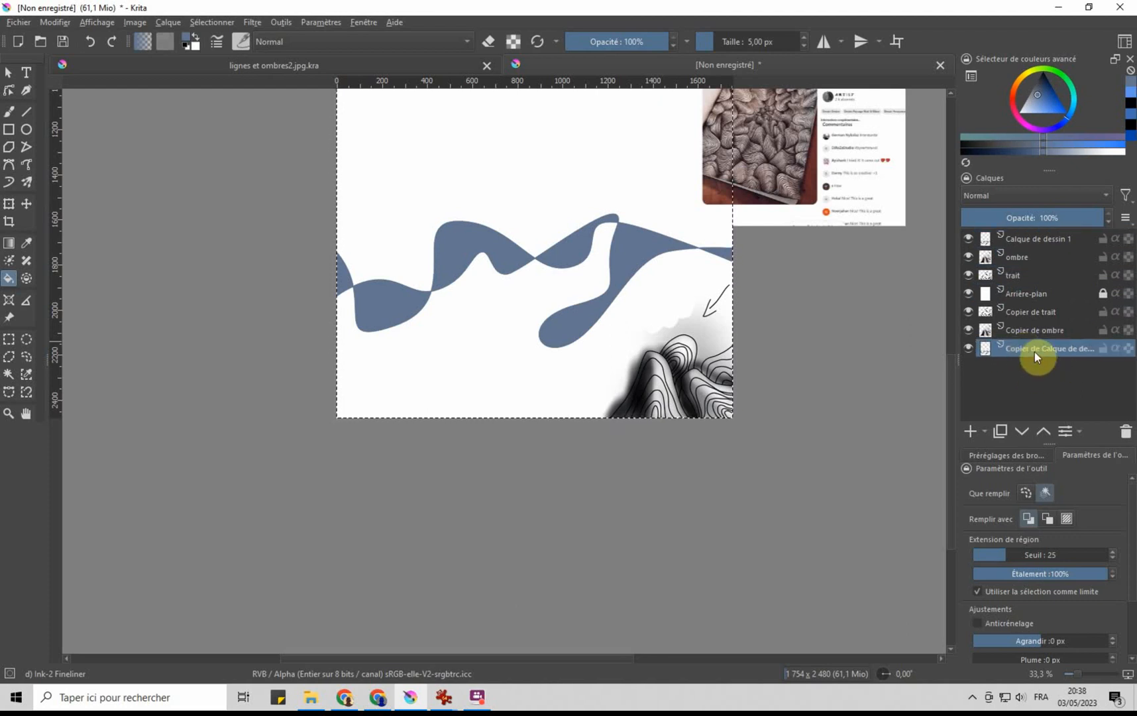
Step: Merge the original Calque de dessin 1 and ombre layers down into the trait layer
click(1021, 256)
click(1016, 277)
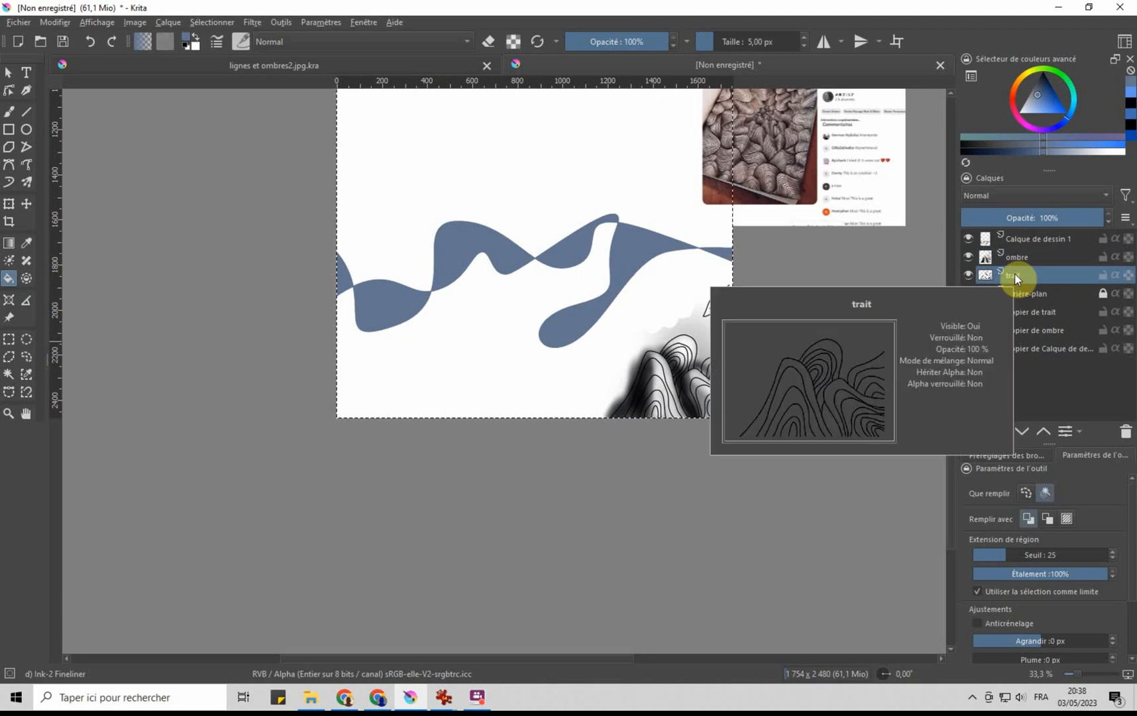
click(1015, 237)
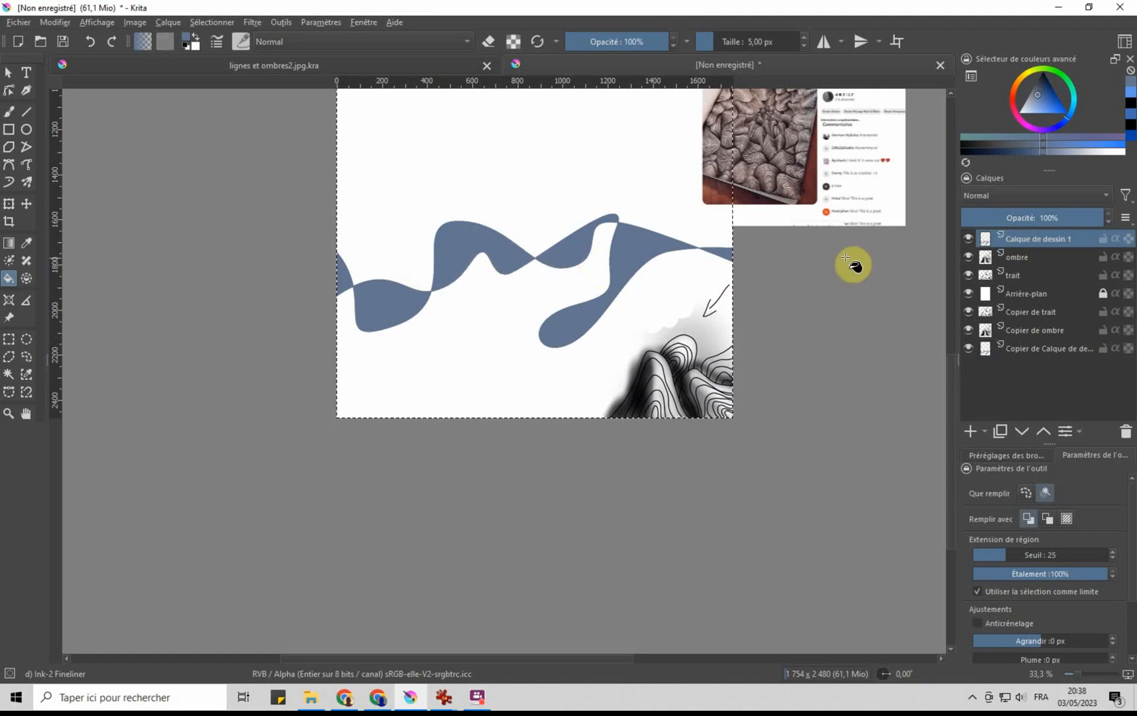
right_click(993, 241)
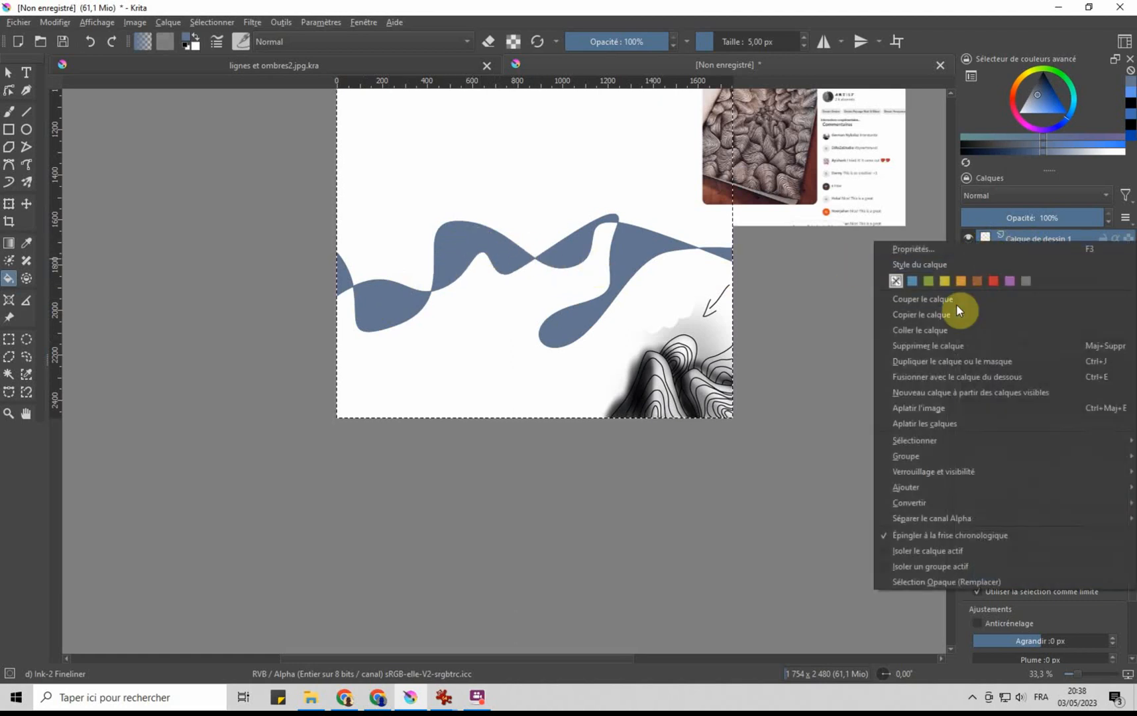
click(942, 376)
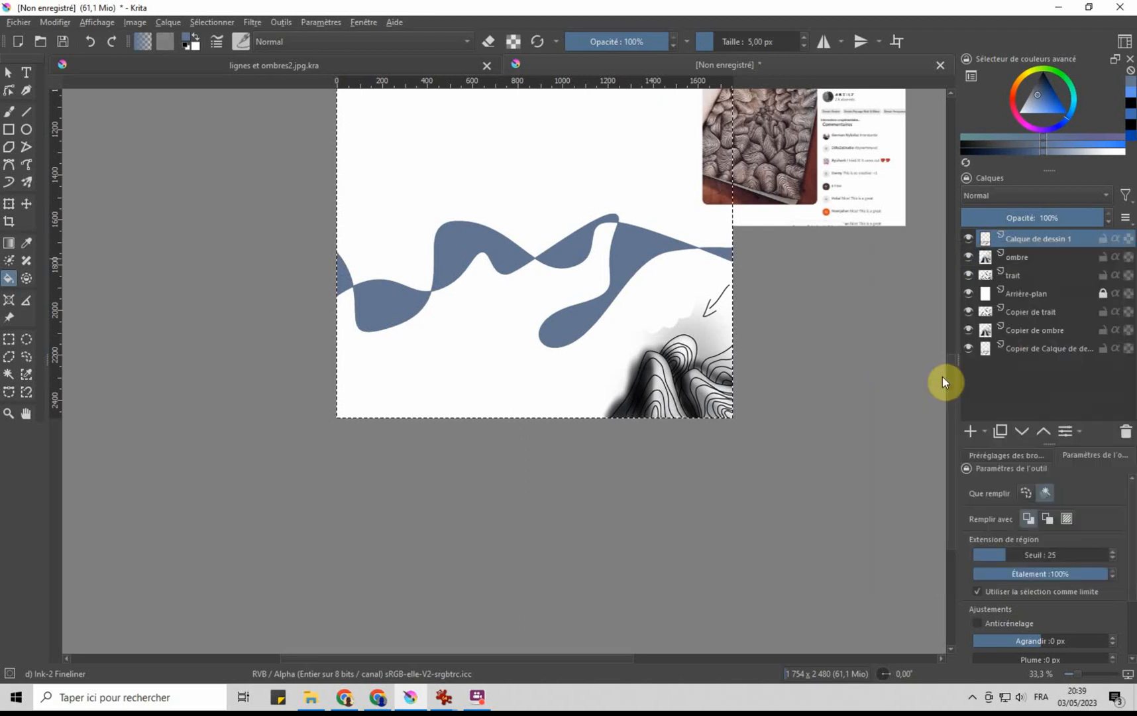
right_click(1012, 240)
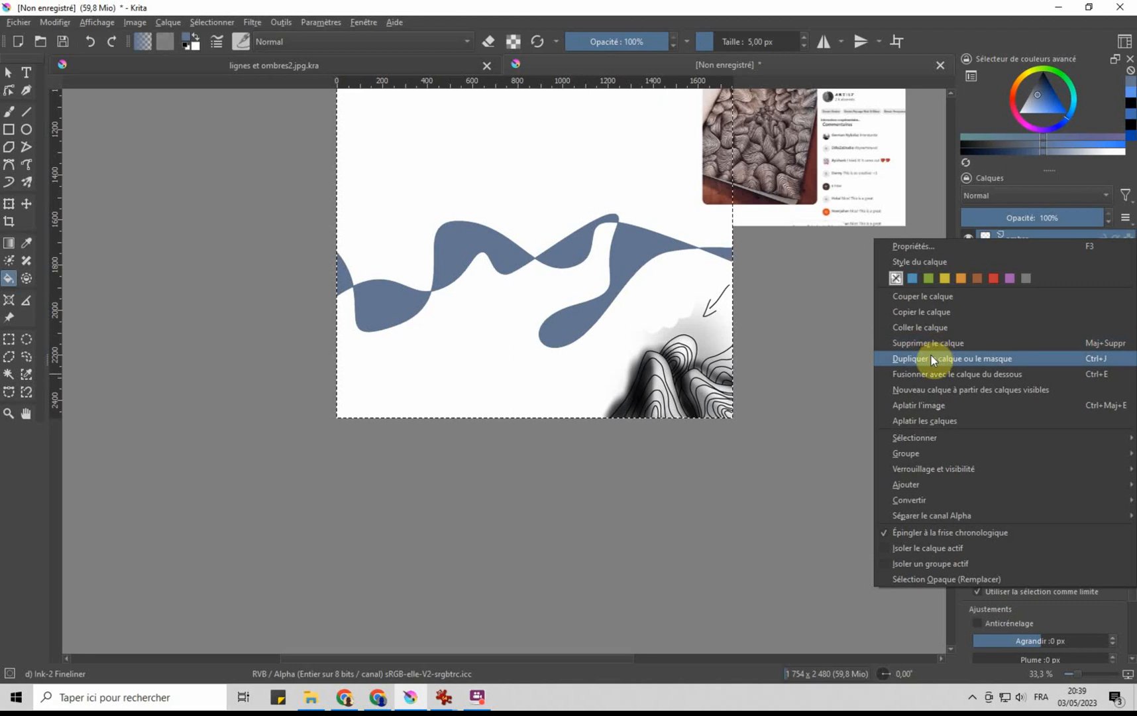
click(925, 373)
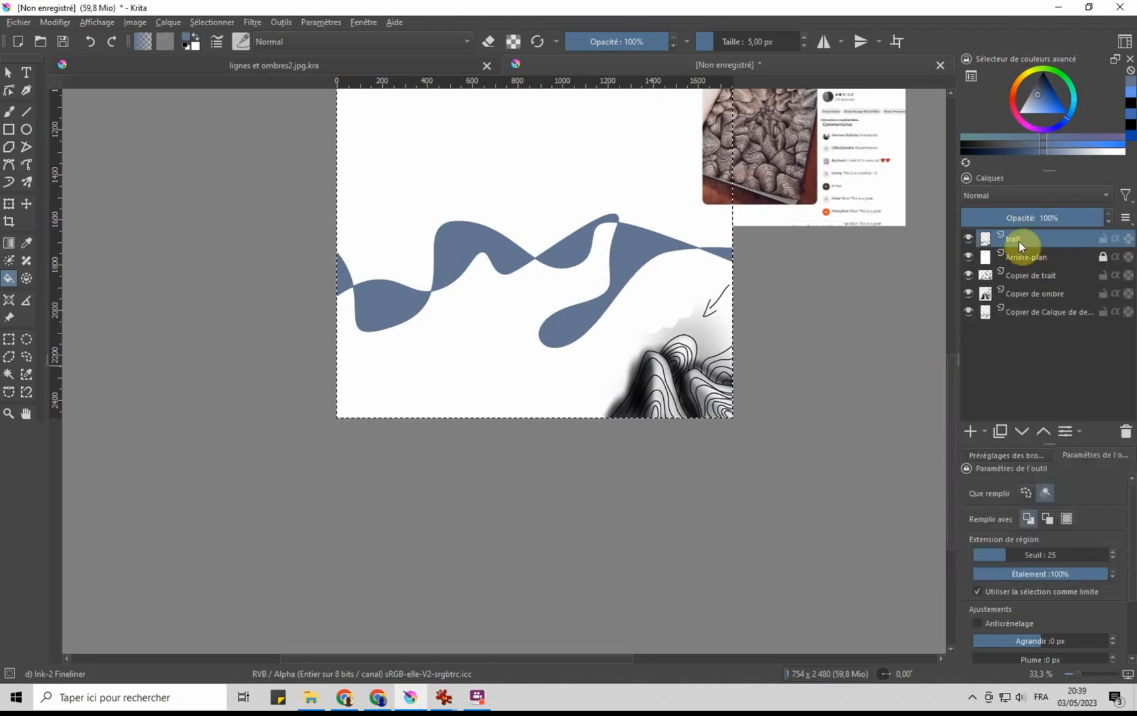
Step: Check the contents of the merged layer, background and copies by hiding the layers and showing them all again
click(968, 238)
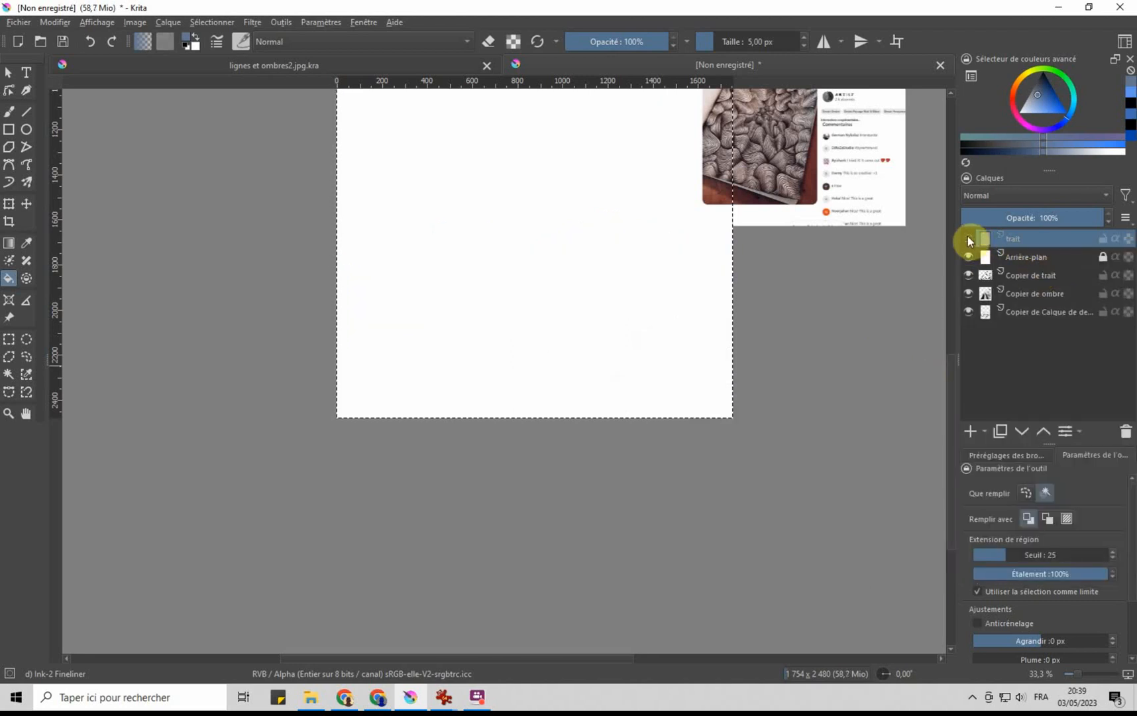
click(968, 238)
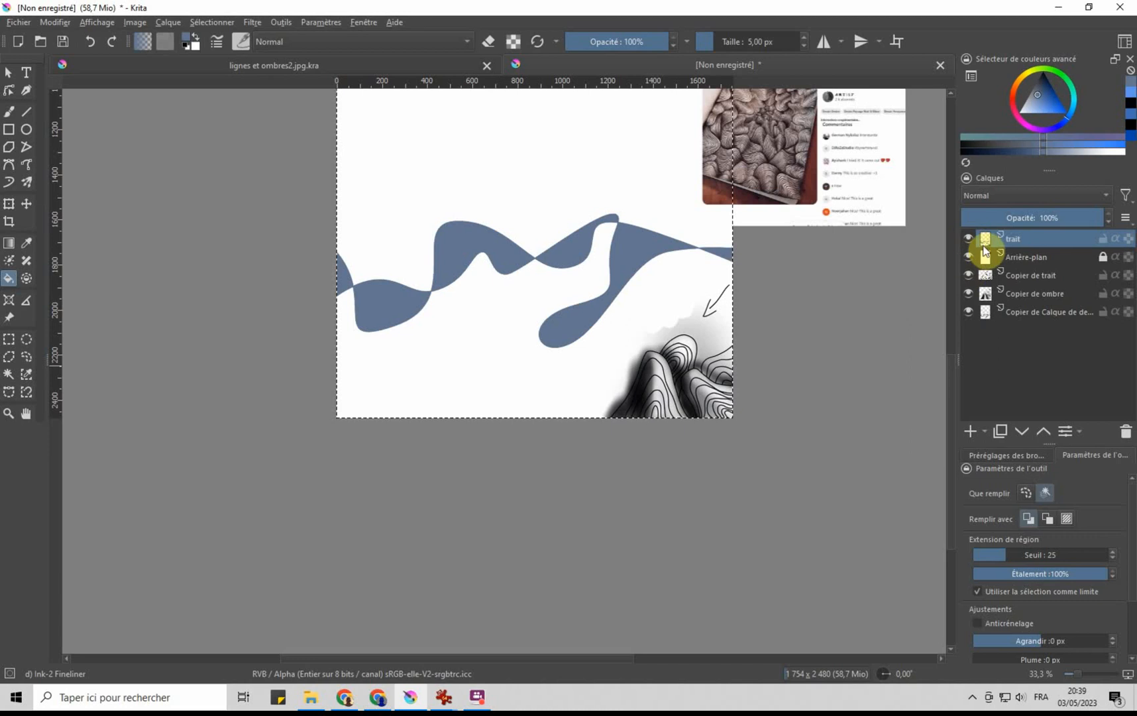
mouse_move(984, 251)
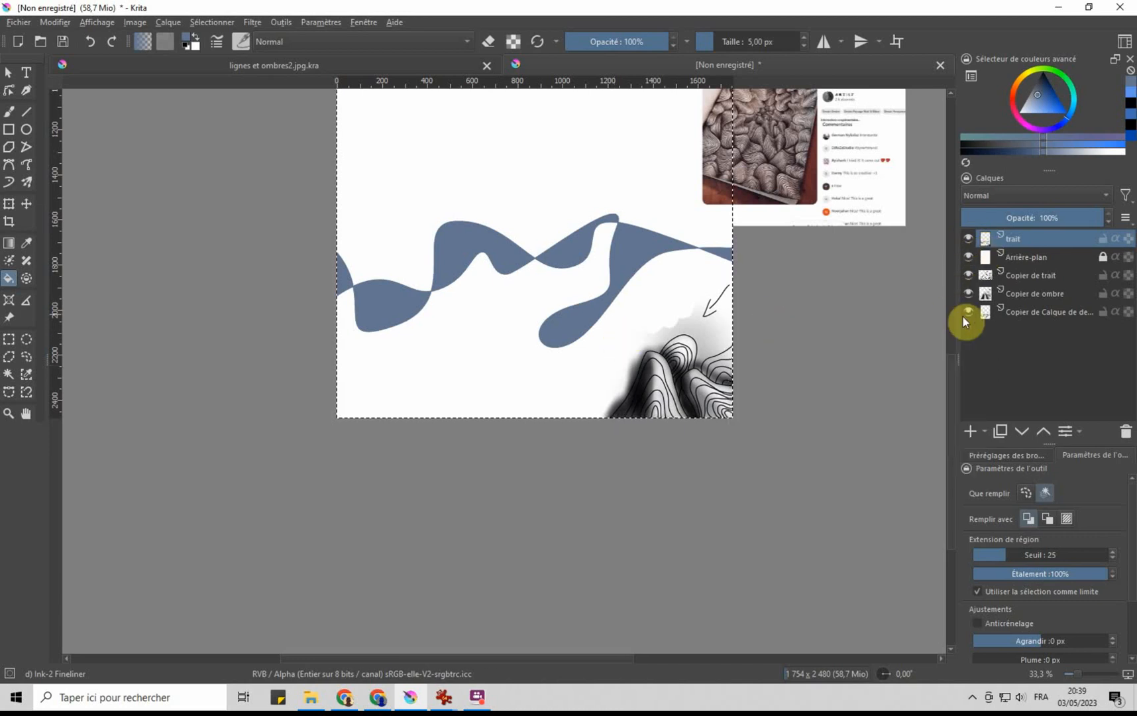
click(970, 240)
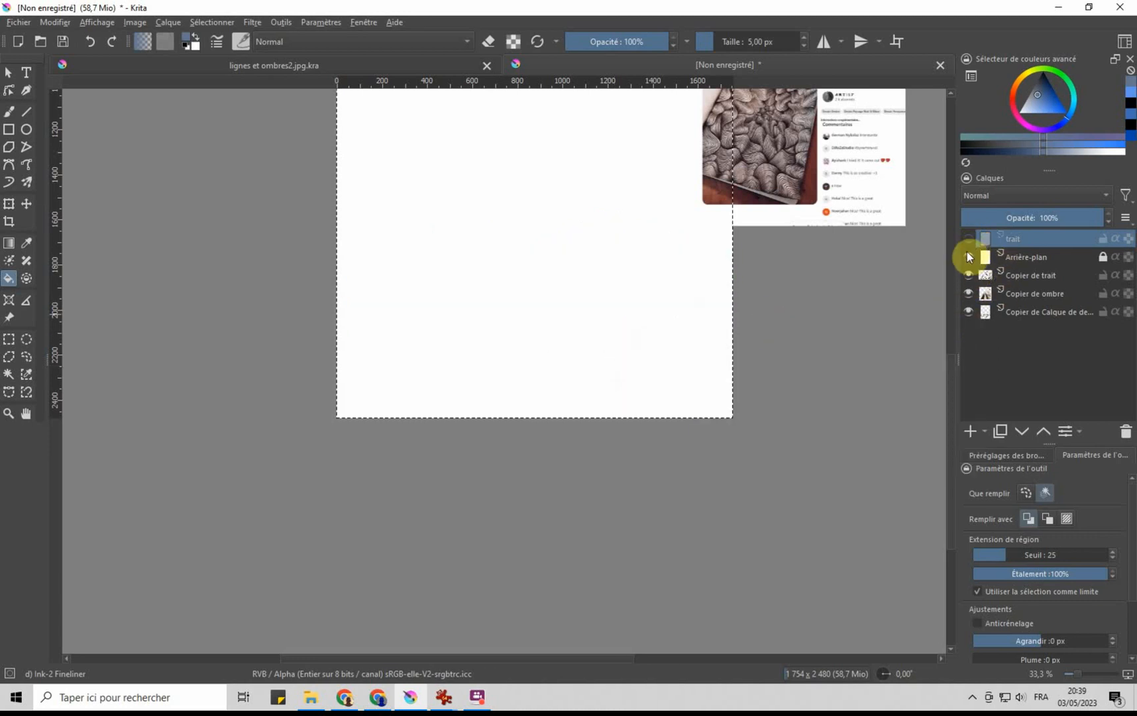
click(968, 257)
click(968, 277)
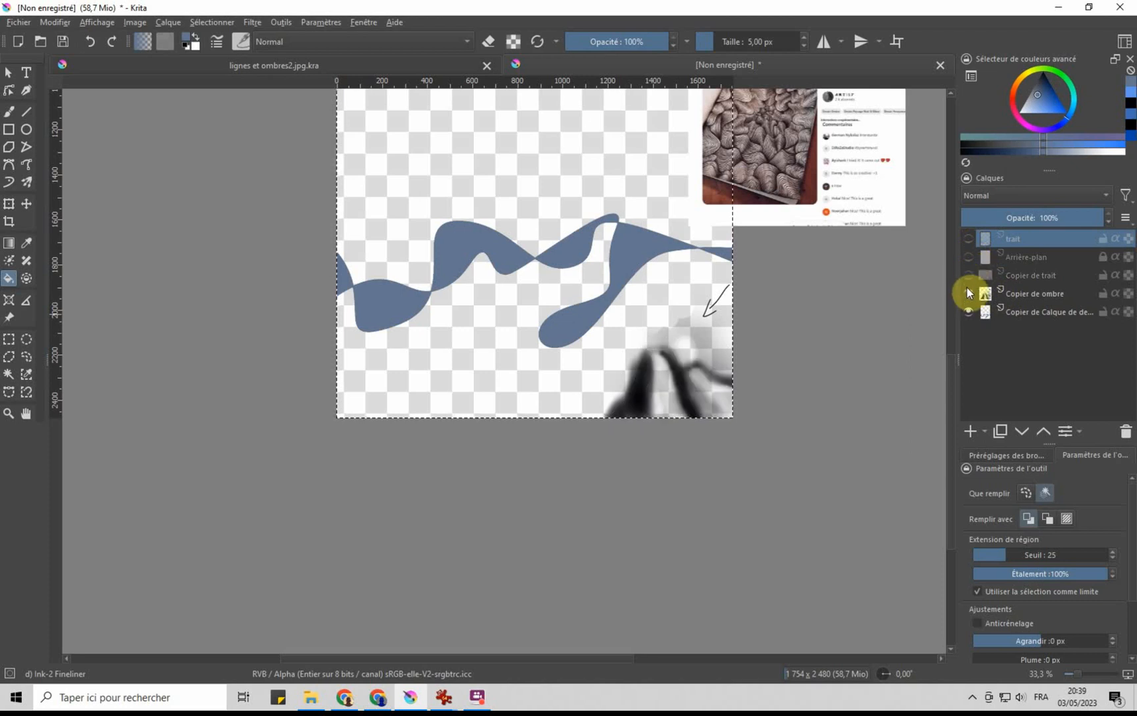
click(967, 294)
click(968, 308)
click(968, 307)
click(969, 293)
click(970, 276)
click(970, 257)
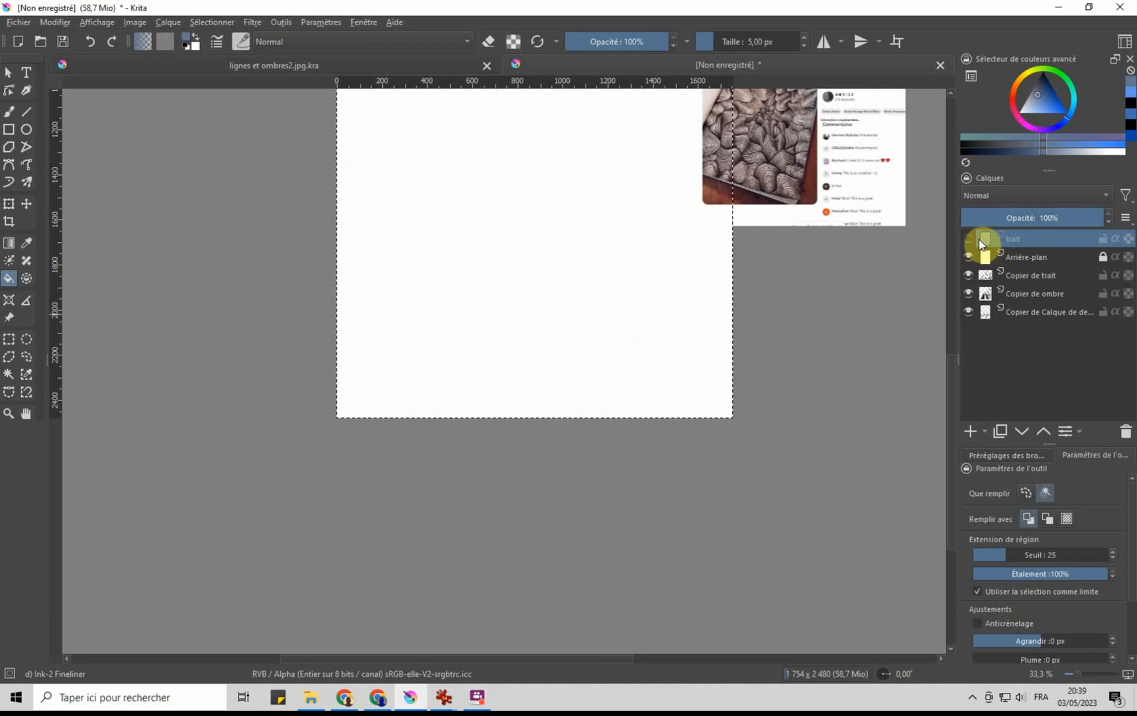
click(972, 238)
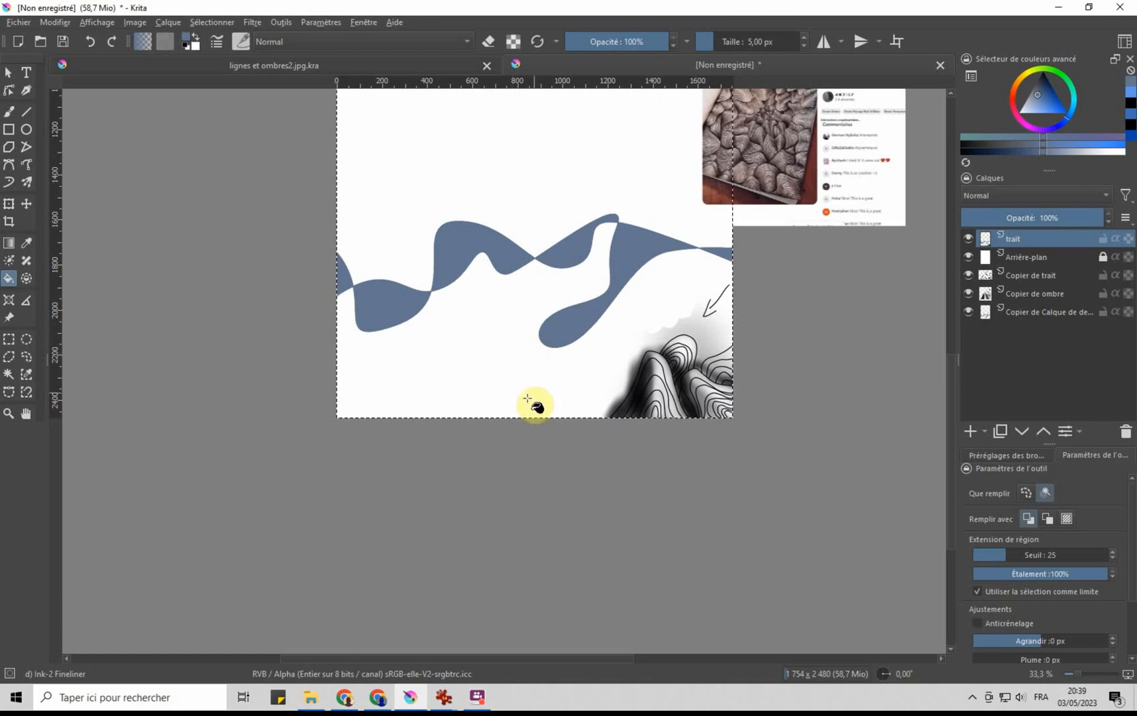
Step: View the finished example lignes et ombres2.jpg in IrfanView, and return to Krita
scroll(534, 399, down, 1)
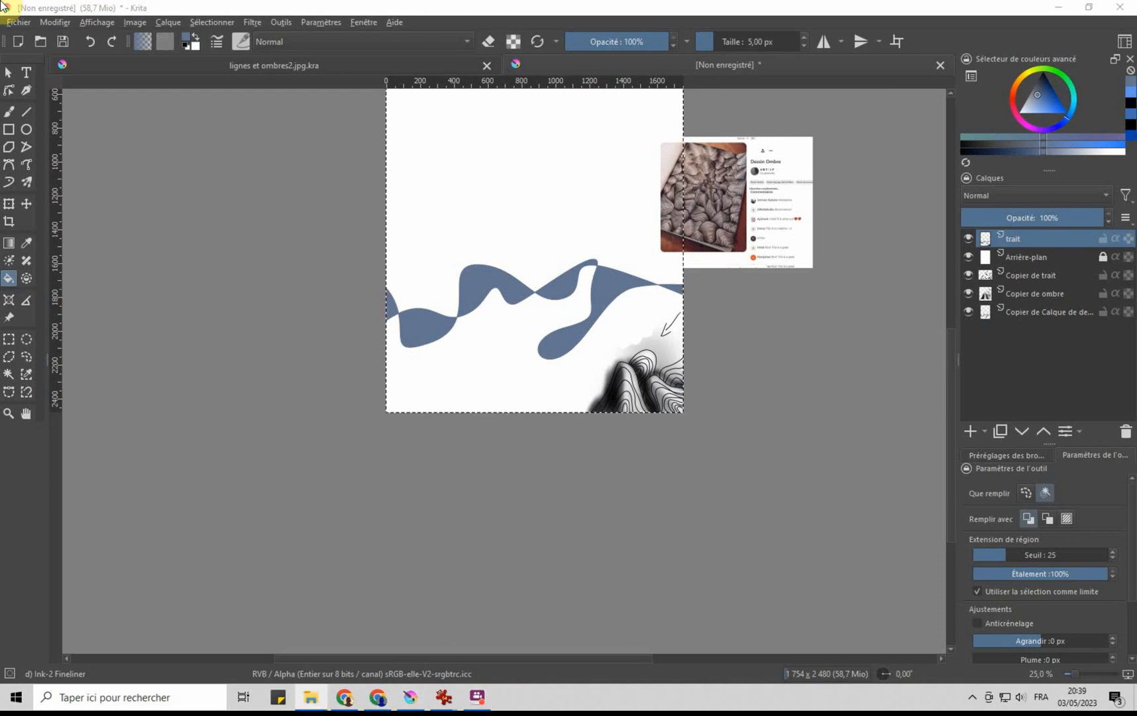
double_click(749, 309)
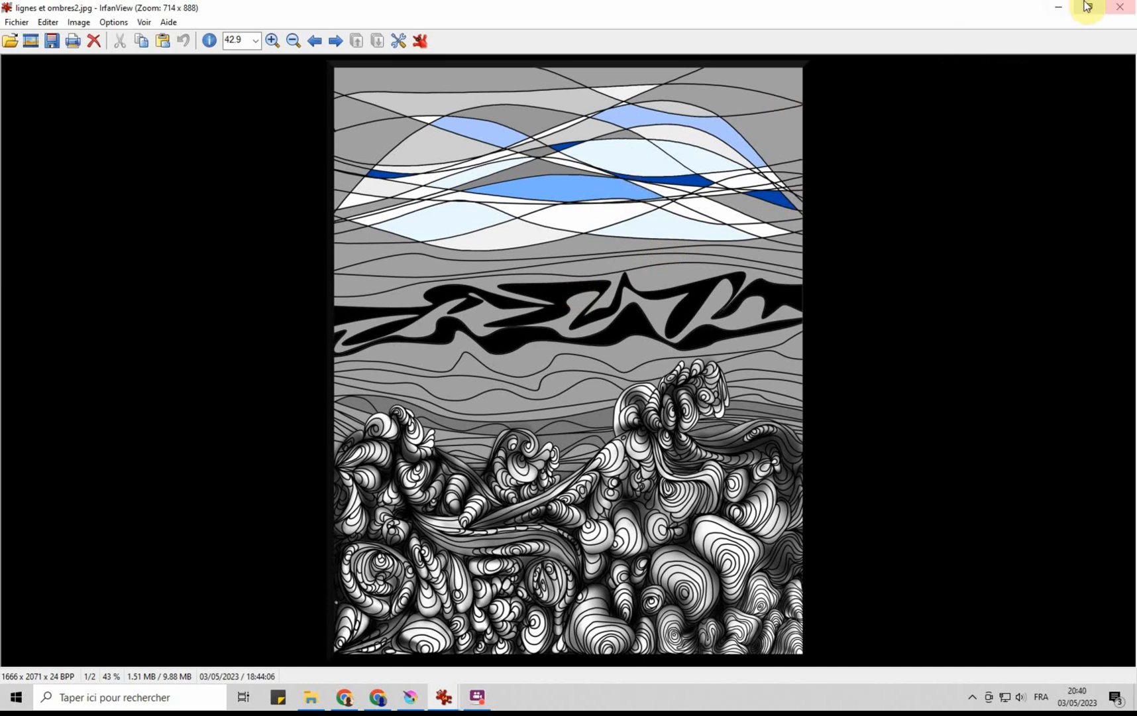
click(1120, 8)
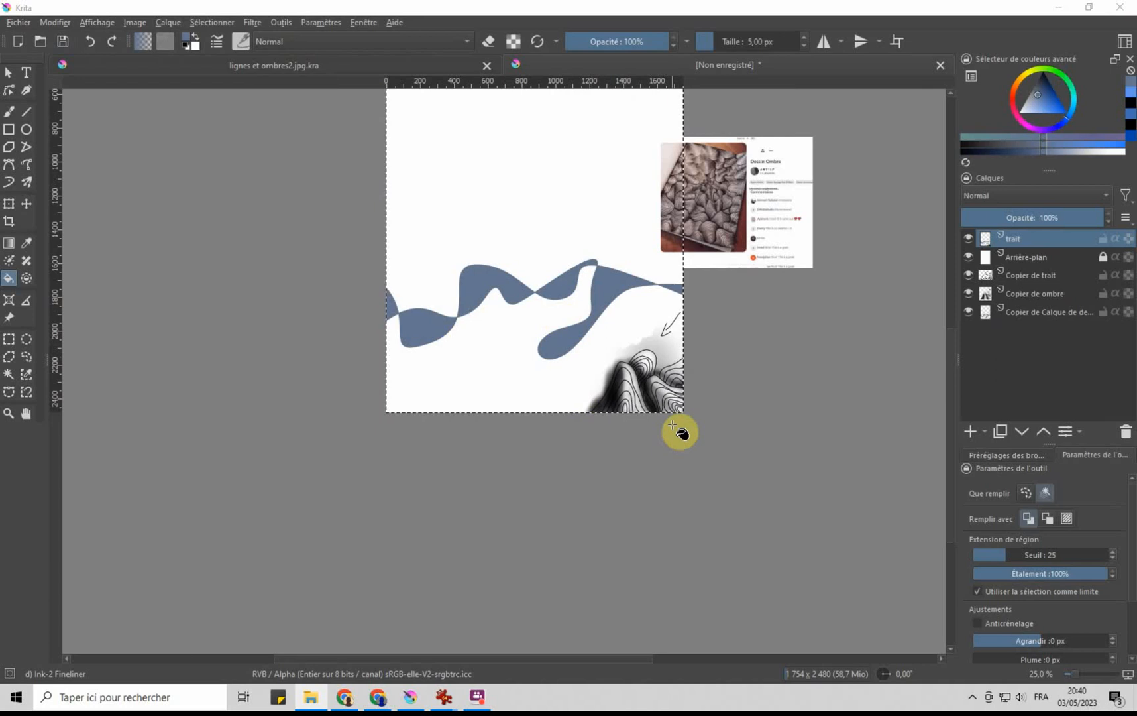
Step: Try the Blender Blur and Adjust Multiply brush presets, and settle on Airbrush Soft
click(1031, 451)
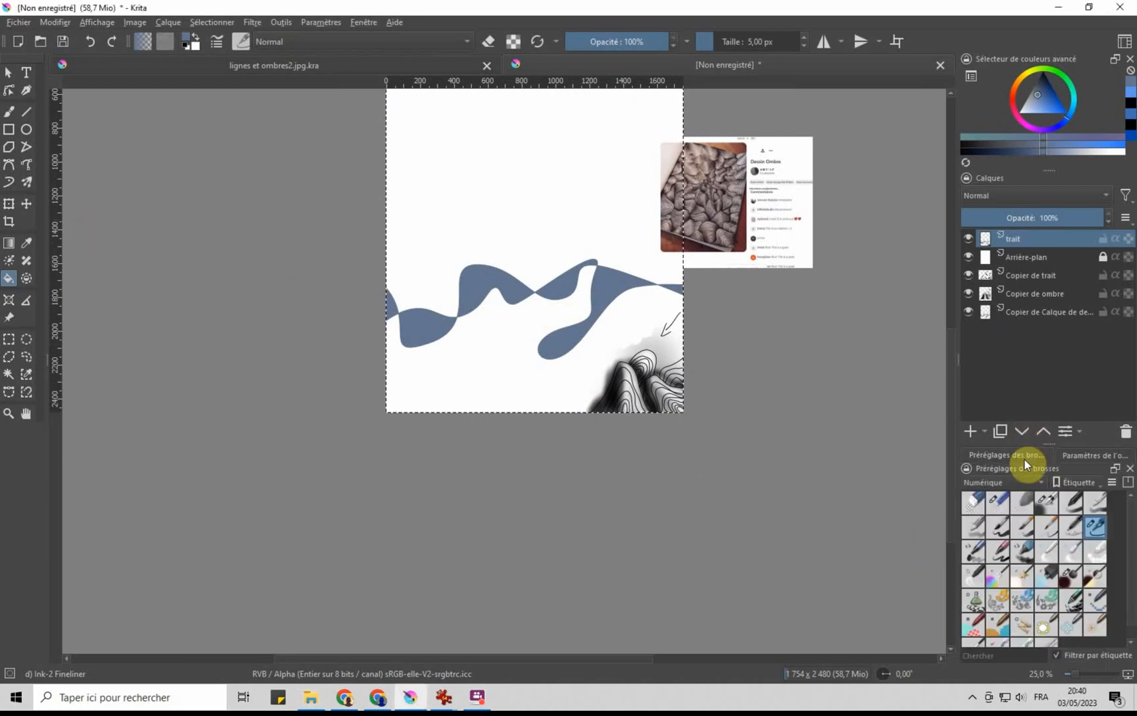
click(1048, 505)
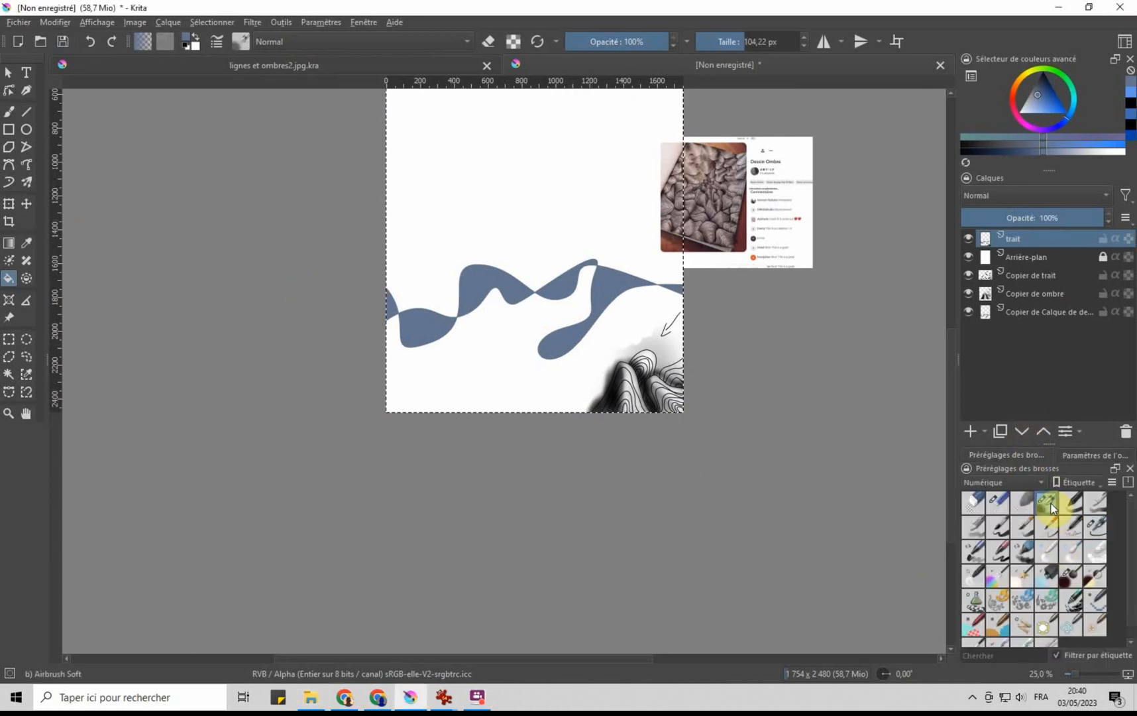
click(1098, 528)
click(1074, 553)
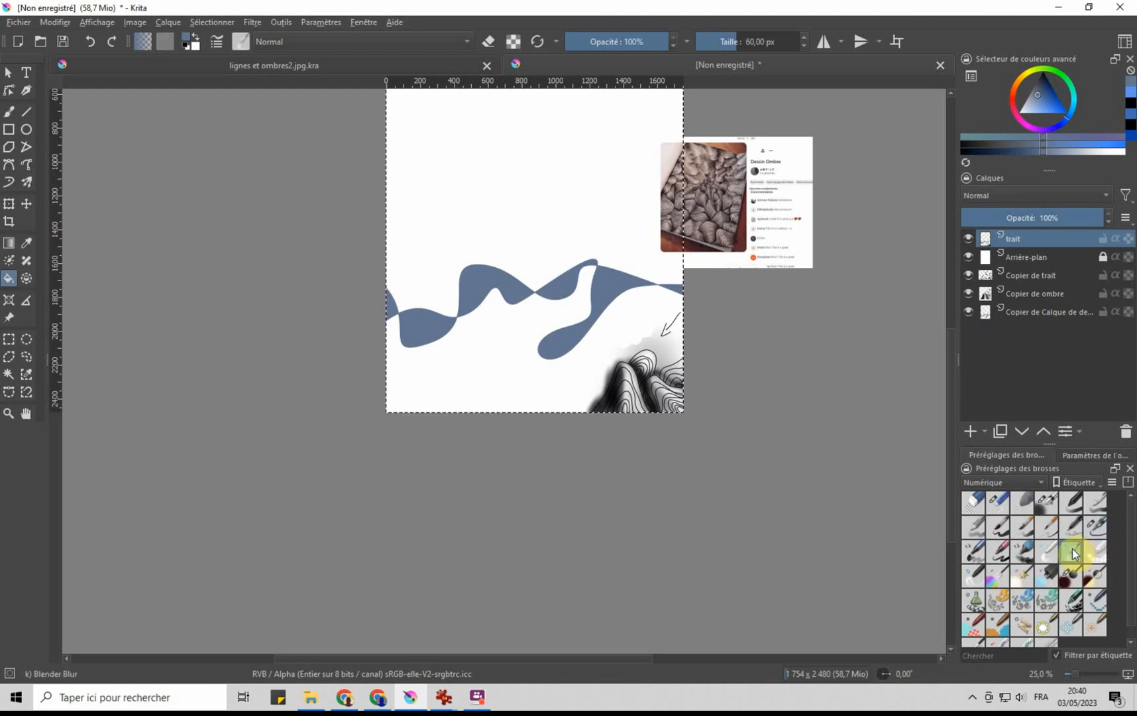
click(1070, 580)
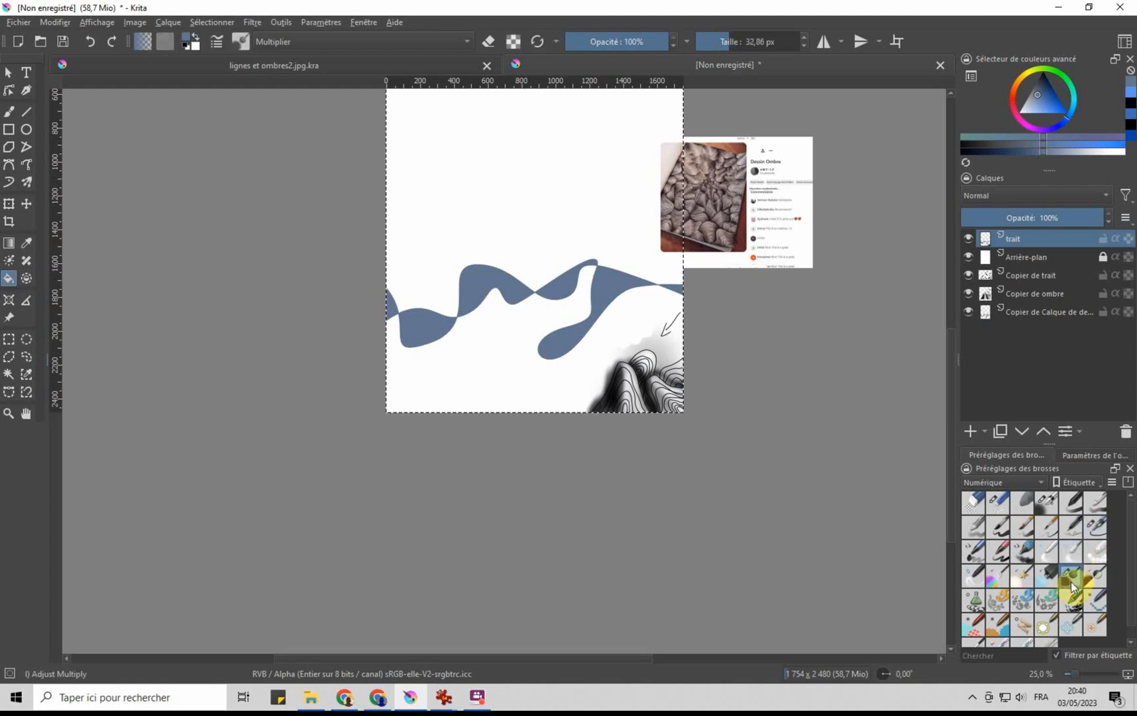
click(1046, 506)
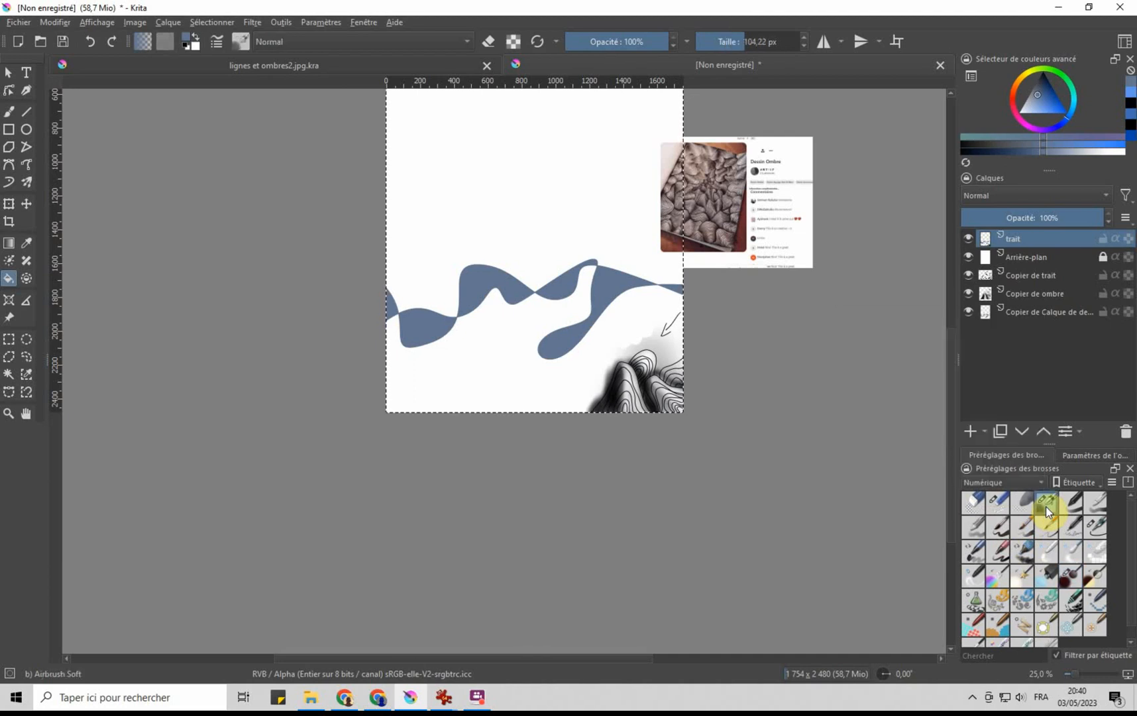
click(488, 41)
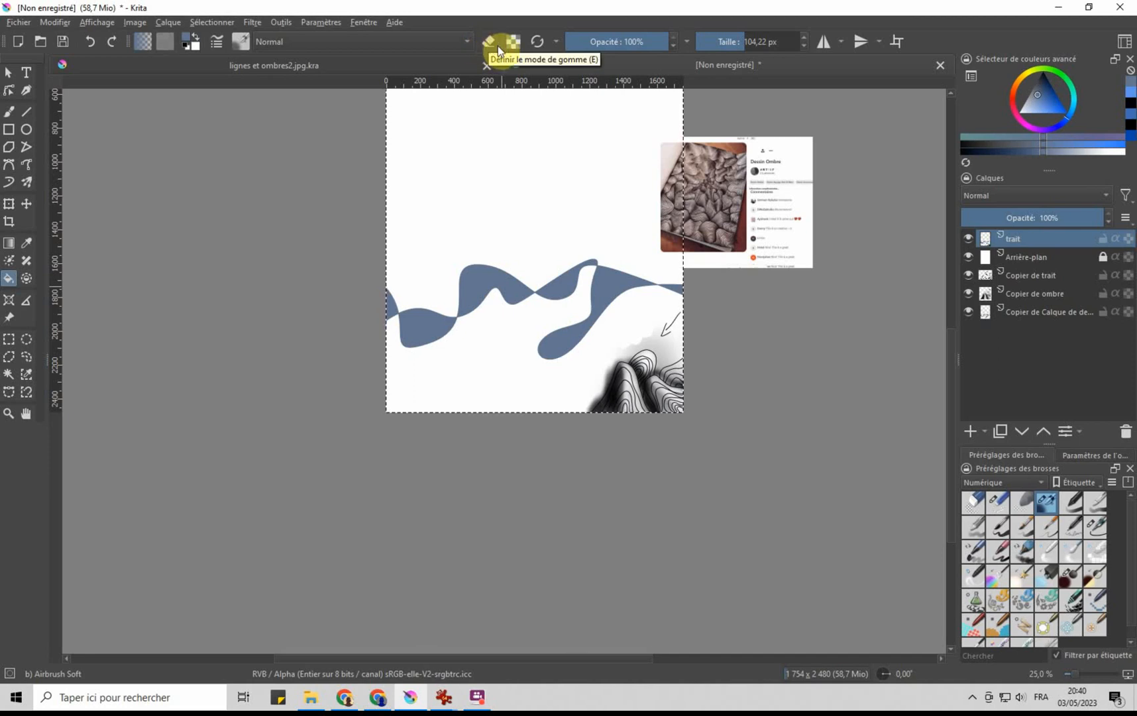
Step: Select the blue shapes between the curves on the trait layer with the contiguous selection tool
click(10, 280)
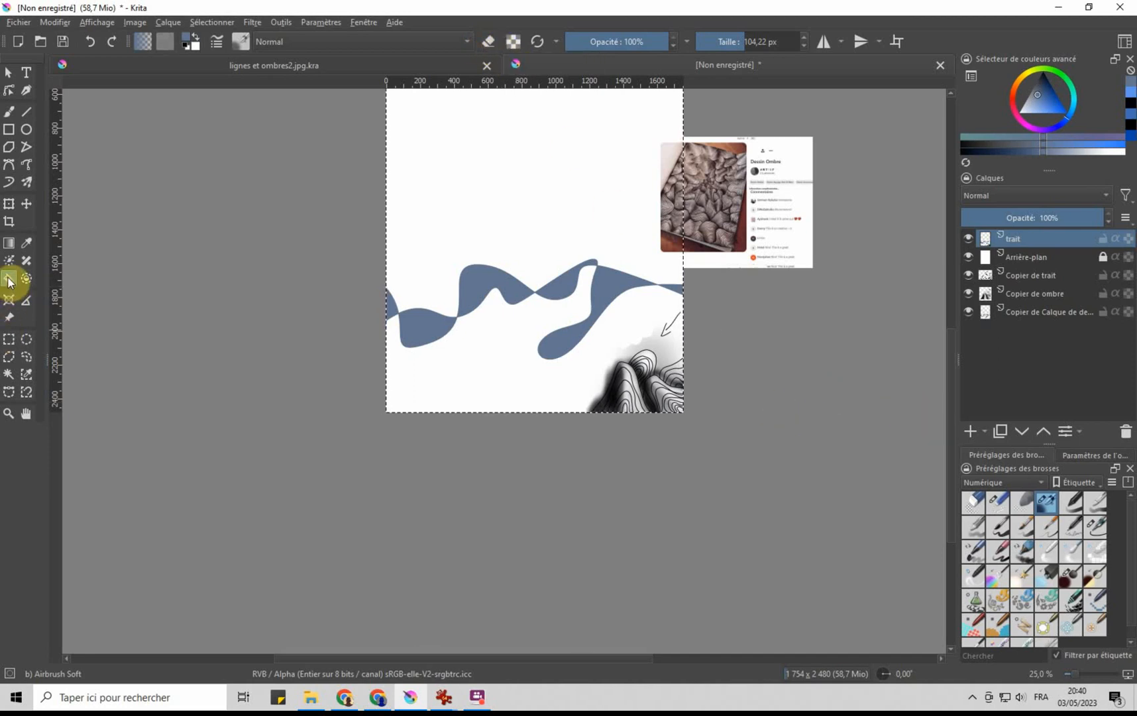
click(8, 373)
click(482, 290)
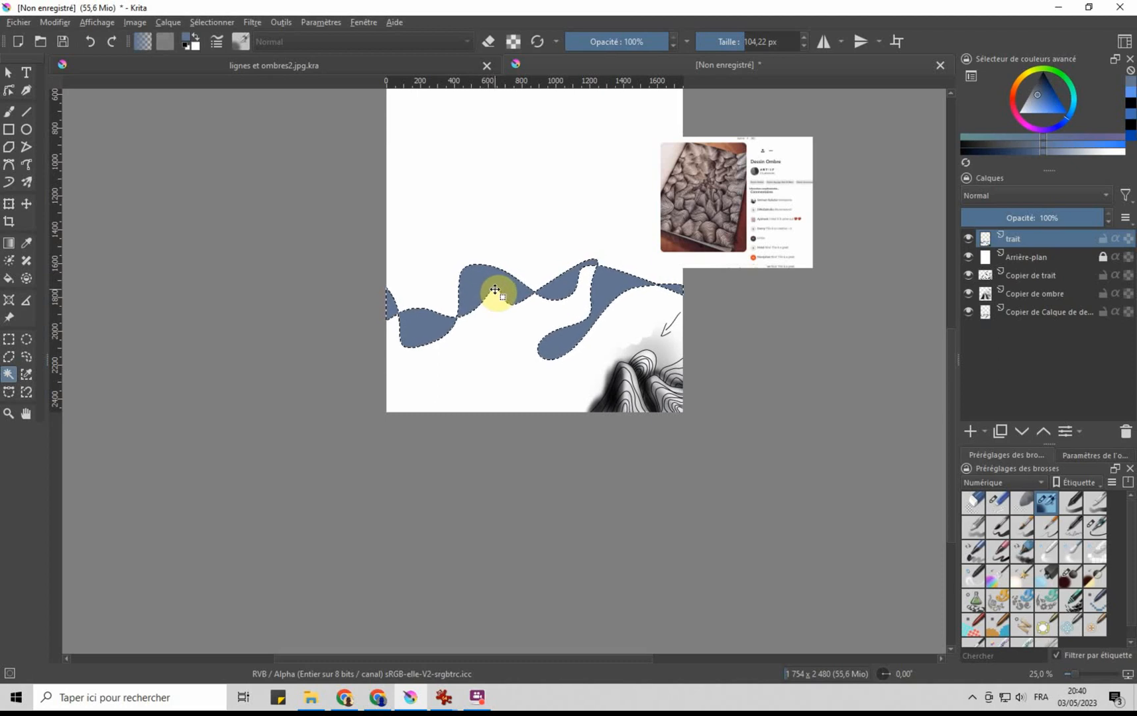
scroll(550, 287, up, 2)
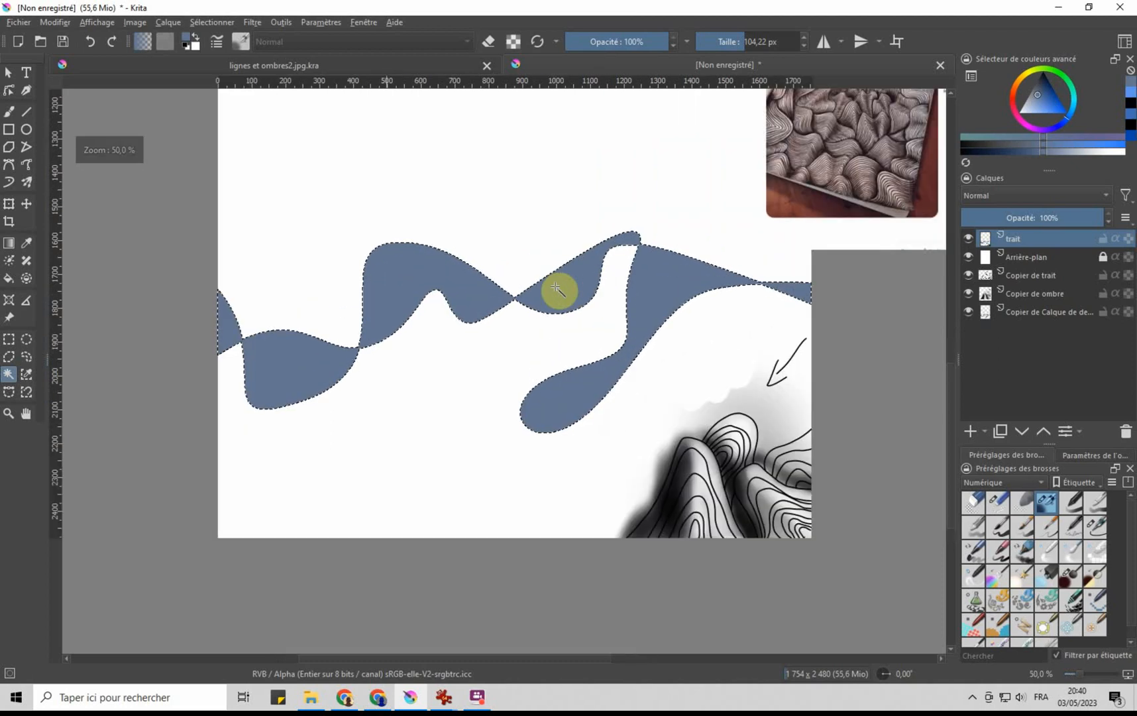
Step: Examine the selection outline closely at the points where the blue shapes cross and touch one another
scroll(557, 288, up, 2)
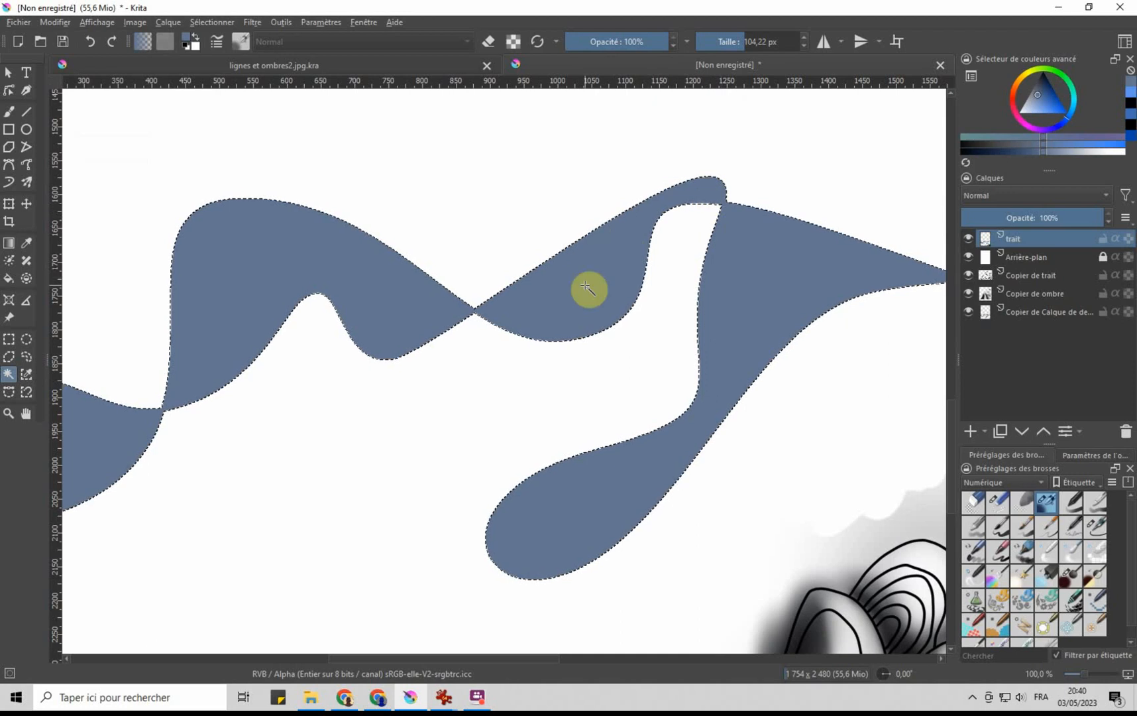
scroll(481, 309, up, 4)
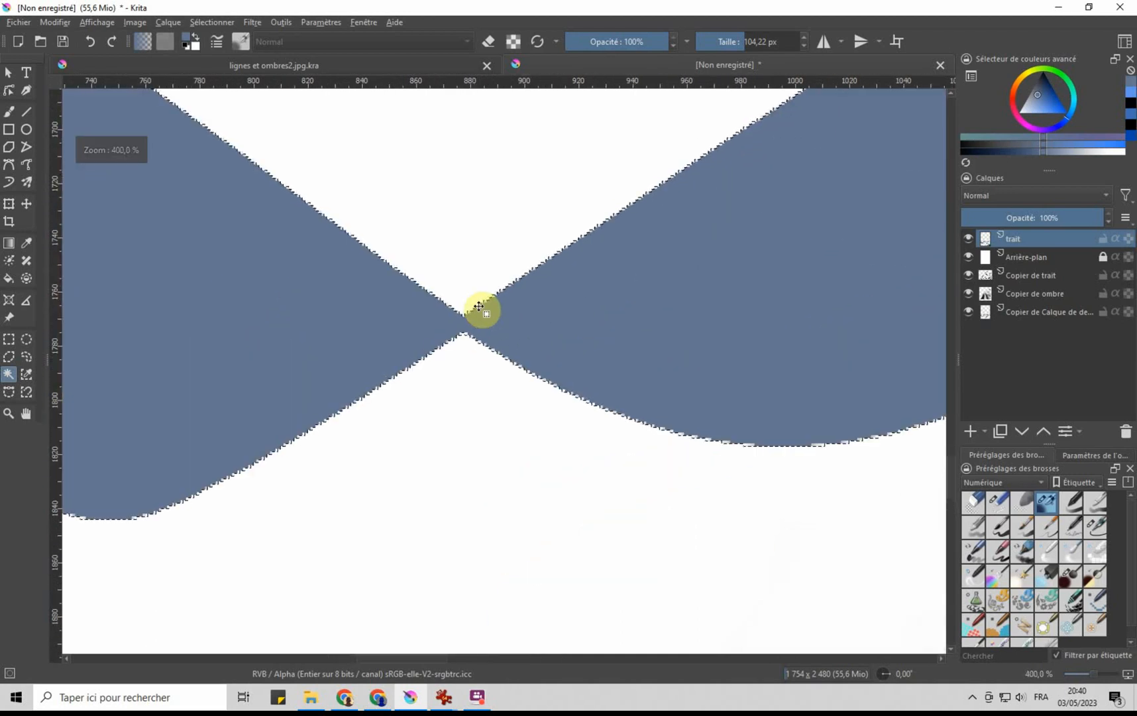
scroll(480, 309, down, 3)
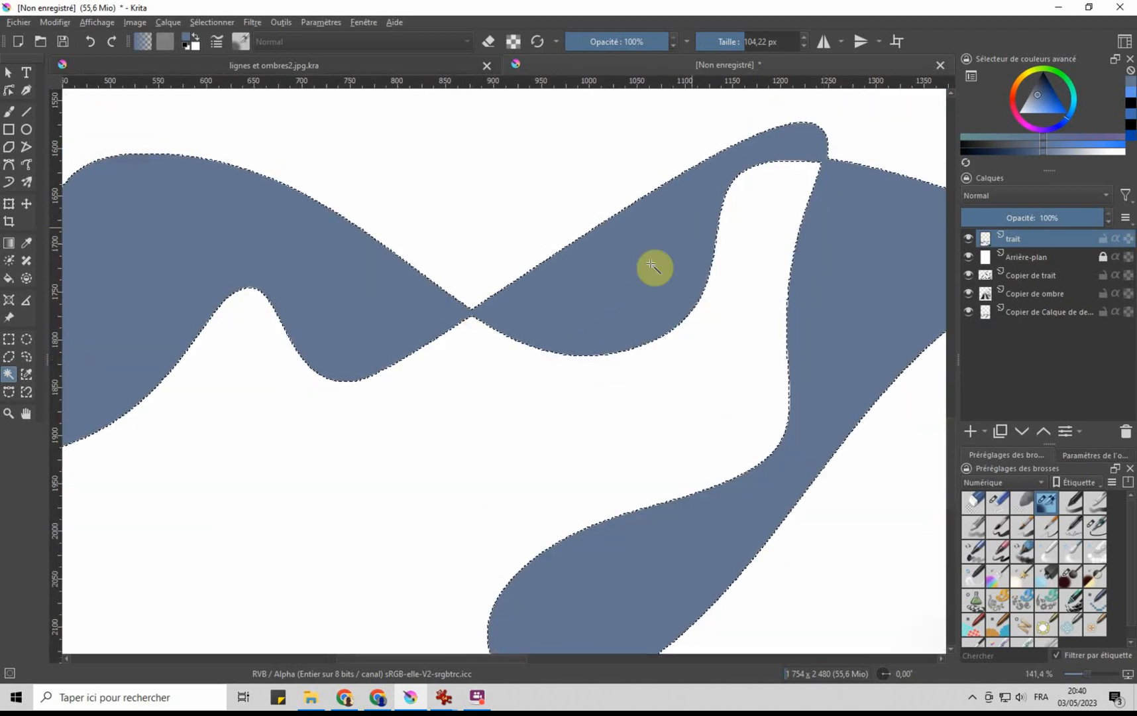
scroll(750, 190, up, 1)
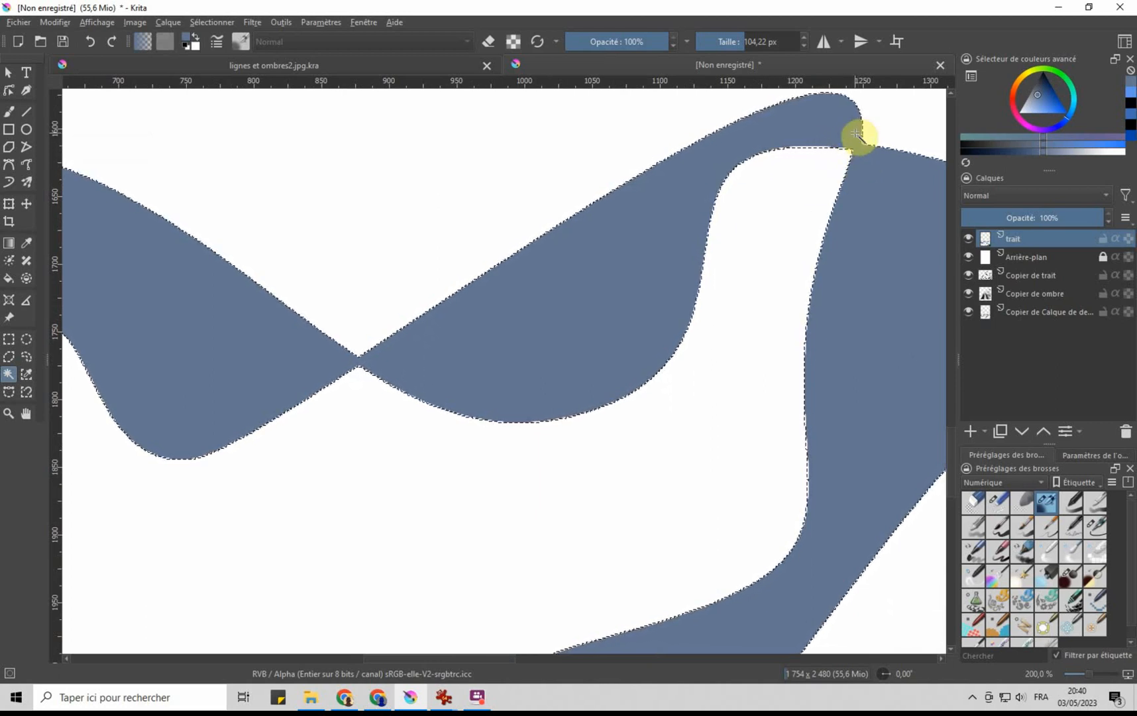
scroll(814, 213, down, 1)
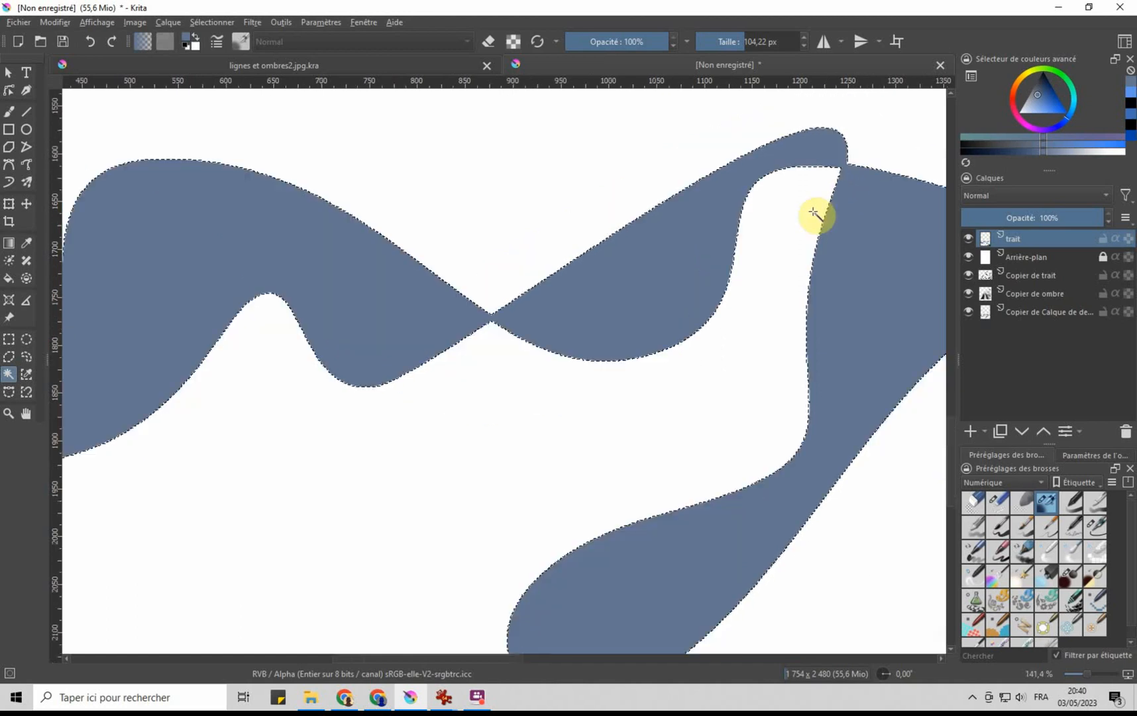
scroll(815, 214, down, 1)
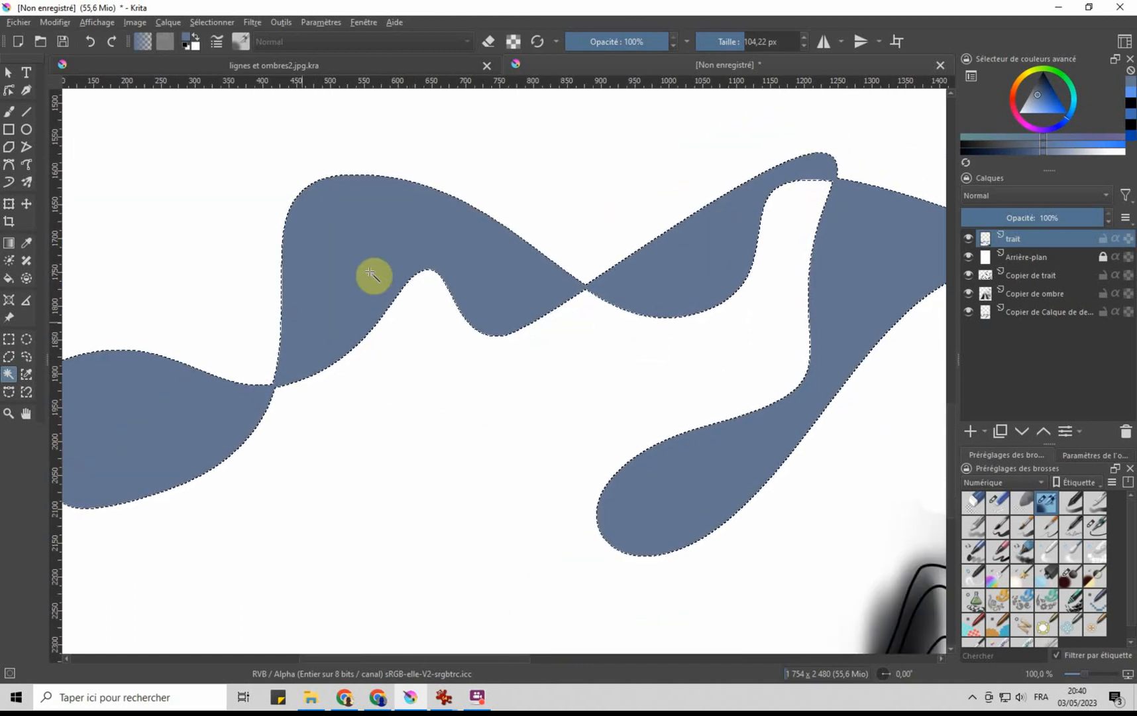
scroll(273, 384, up, 4)
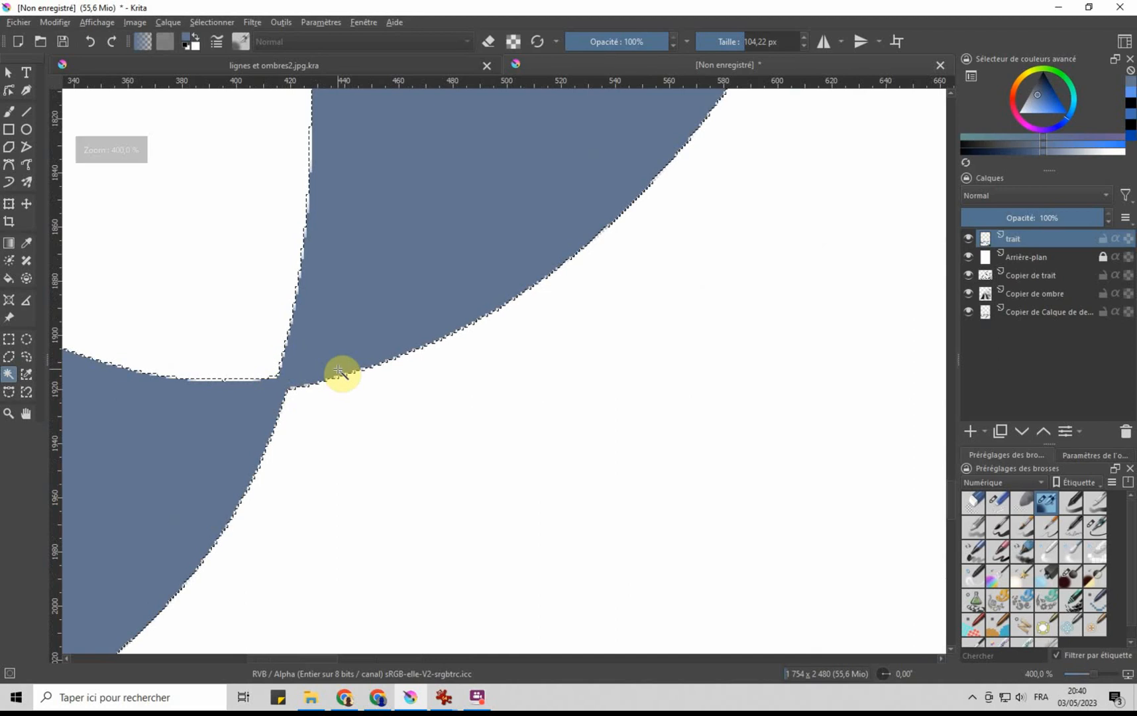
scroll(339, 371, down, 6)
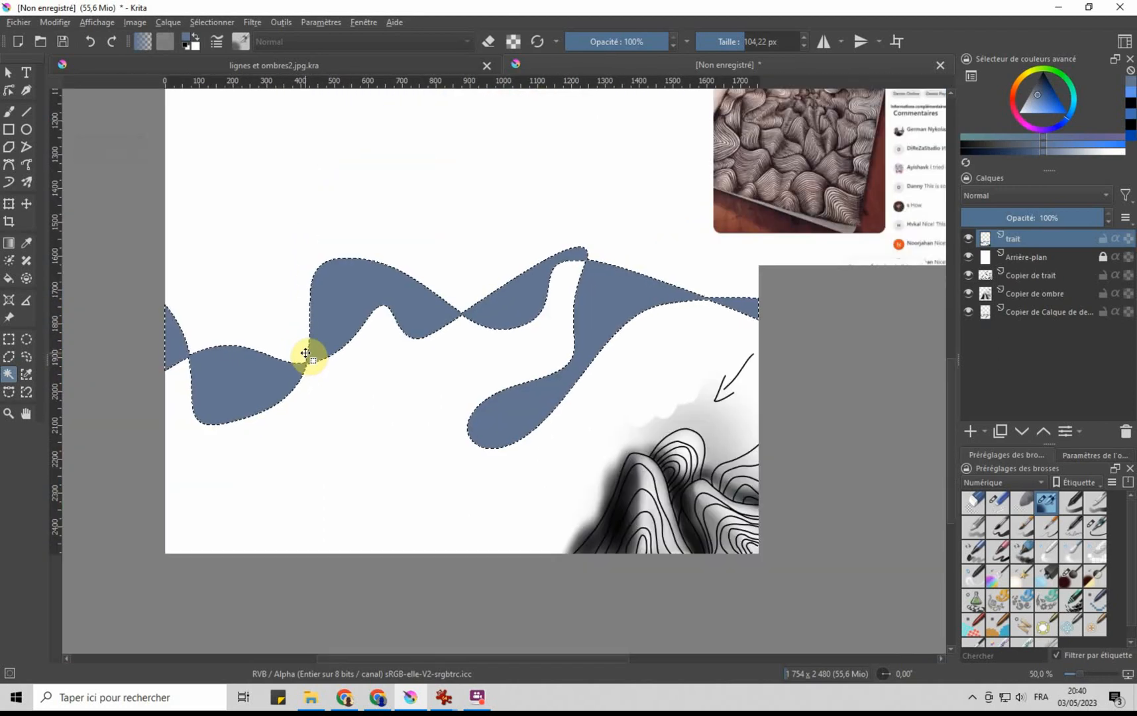